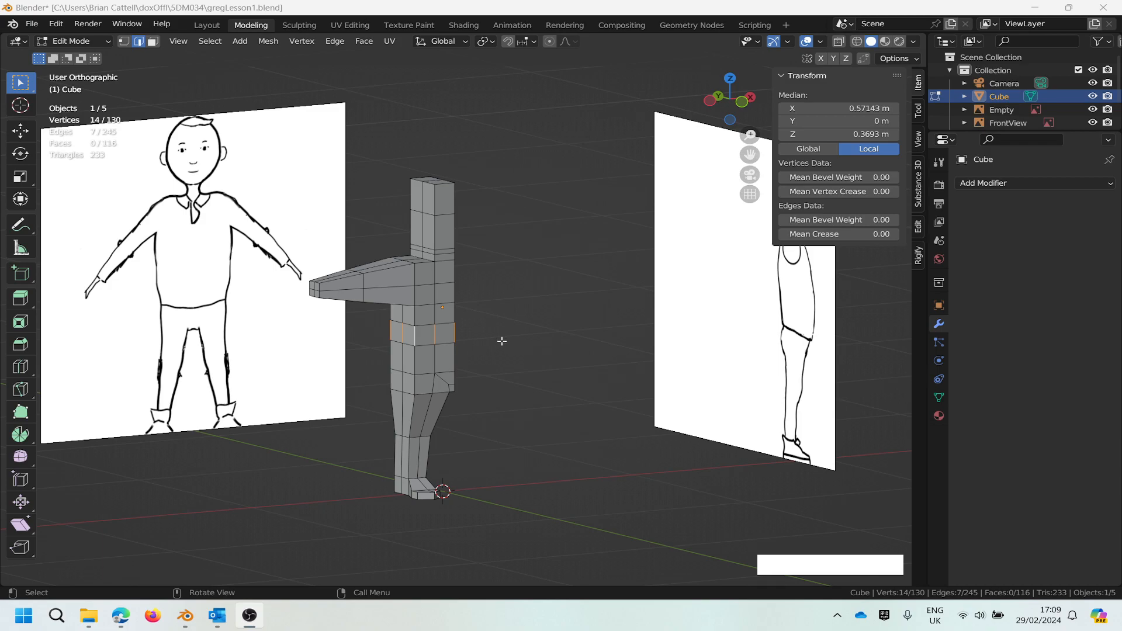
Step: Examine the half-body mesh from its front and open centre sides against the reference drawings
{"action": "middle_click_drag", "start_coordinate": [506, 338], "coordinate": [228, 362]}
{"action": "scroll", "coordinate": [396, 290], "scroll_direction": "up", "scroll_amount": 3}
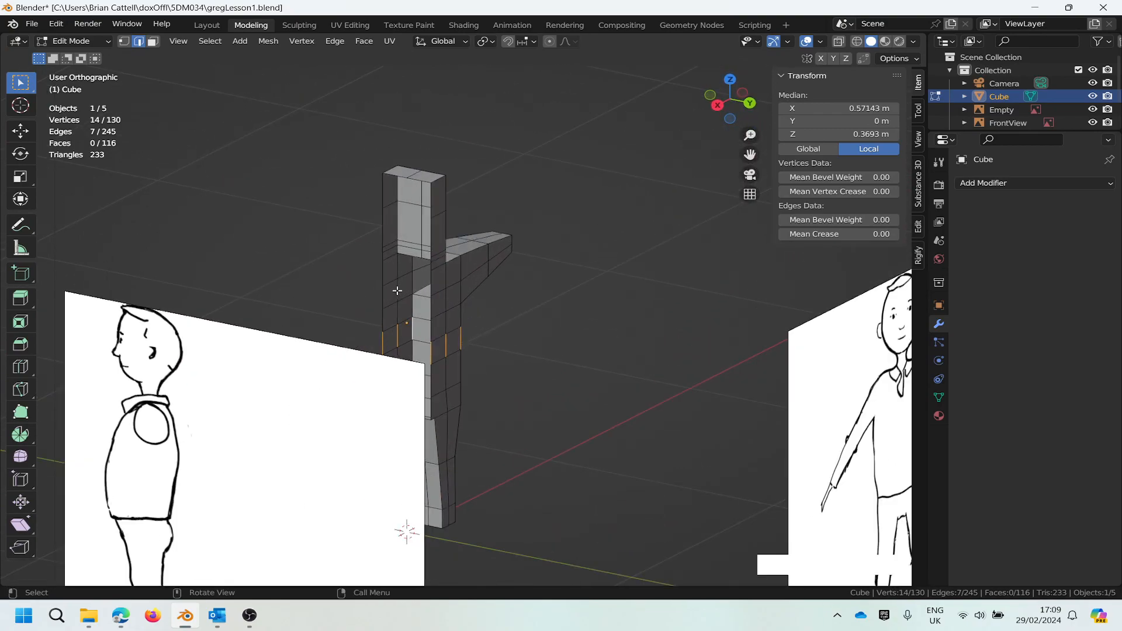
{"action": "middle_click_drag", "start_coordinate": [373, 280], "coordinate": [492, 442]}
{"action": "scroll", "coordinate": [491, 511], "scroll_direction": "down", "scroll_amount": 1}
{"action": "scroll", "coordinate": [491, 526], "scroll_direction": "up", "scroll_amount": 1}
{"action": "scroll", "coordinate": [489, 523], "scroll_direction": "down", "scroll_amount": 1}
{"action": "scroll", "coordinate": [484, 534], "scroll_direction": "up", "scroll_amount": 1}
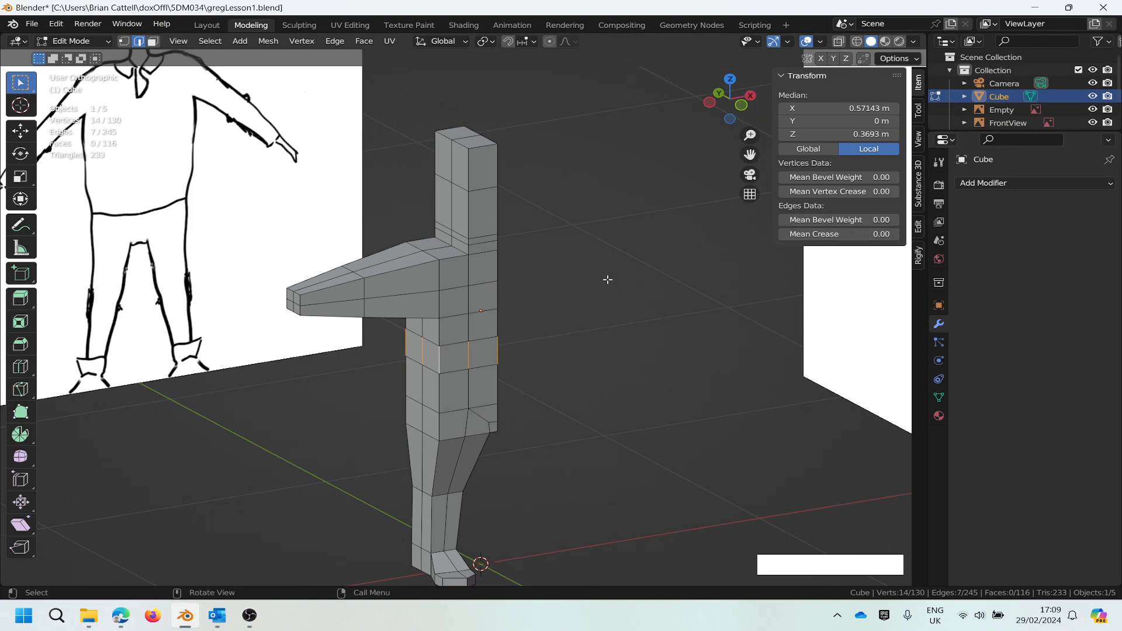
Step: Switch to Object Mode and add a Mirror modifier to the half-body mesh
{"action": "left_click", "coordinate": [109, 42]}
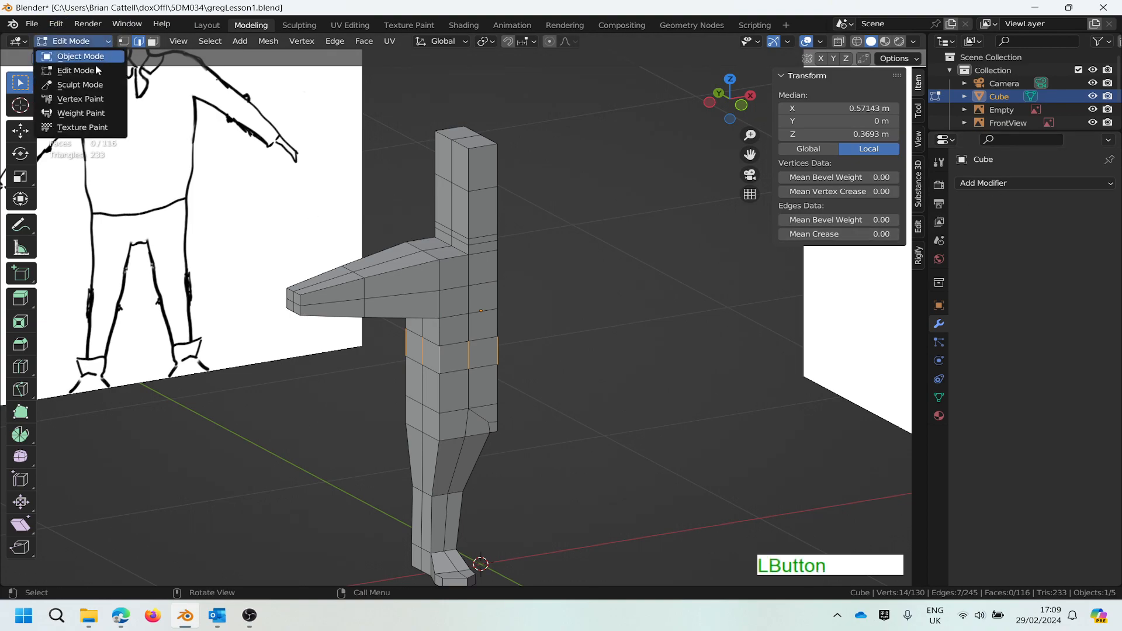
{"action": "left_click", "coordinate": [80, 56]}
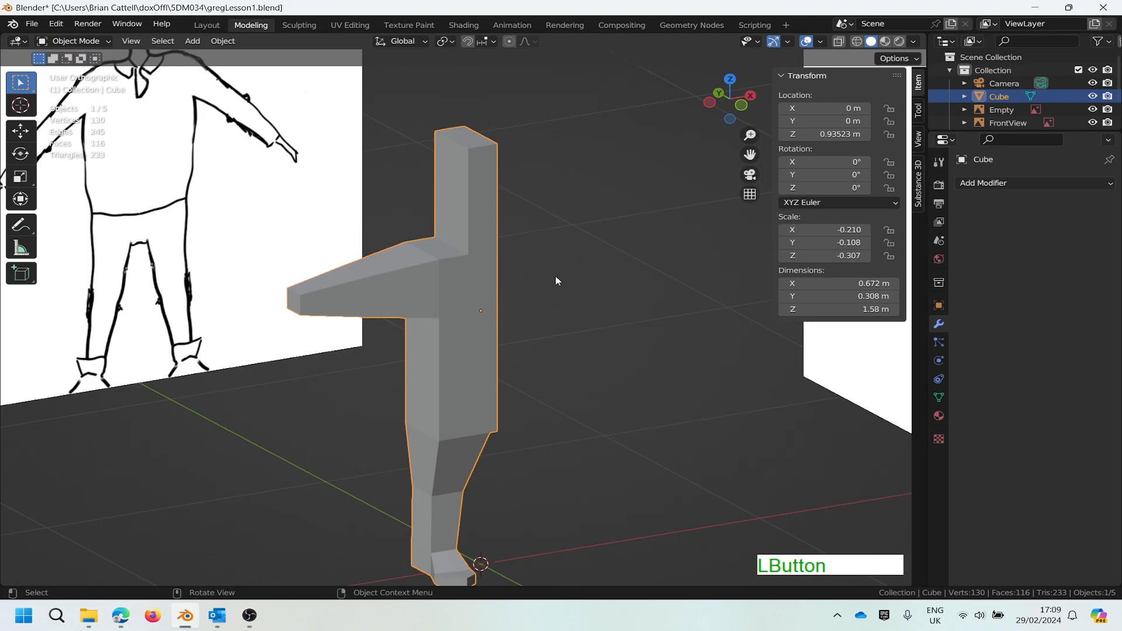
{"action": "left_click", "coordinate": [1026, 184]}
{"action": "left_click", "coordinate": [1053, 187]}
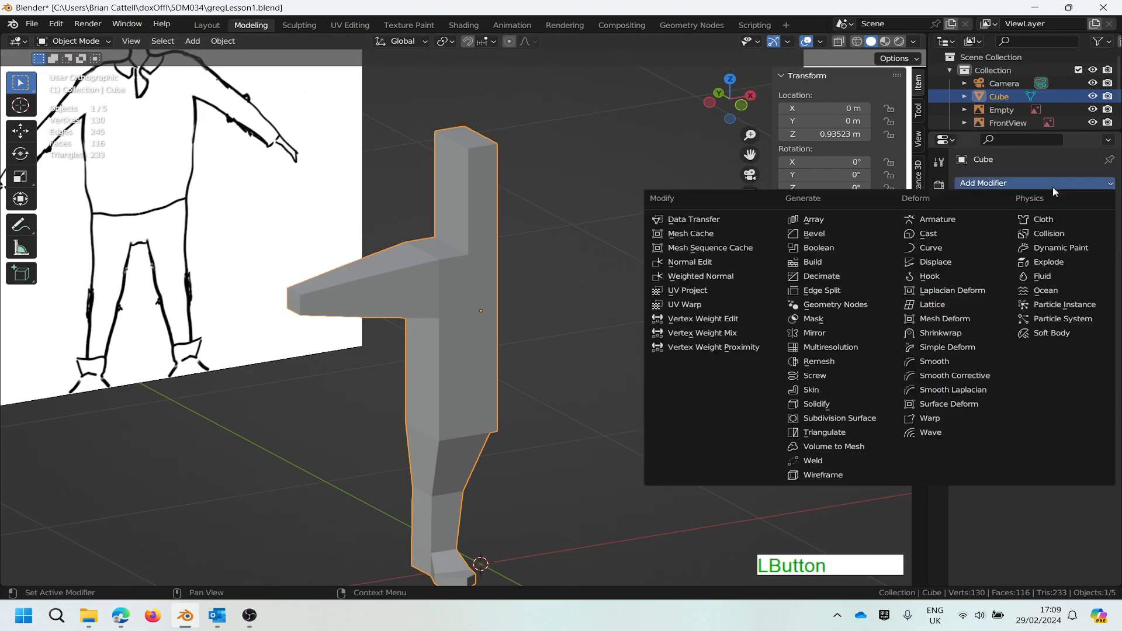
{"action": "left_click", "coordinate": [821, 338]}
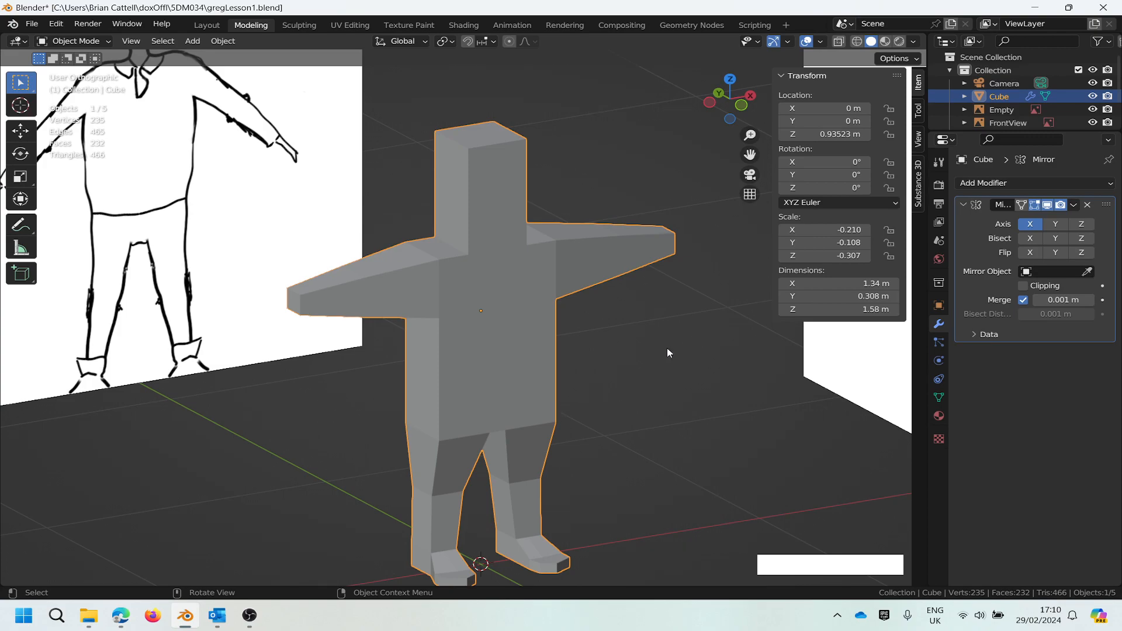
{"action": "key", "text": "n"}
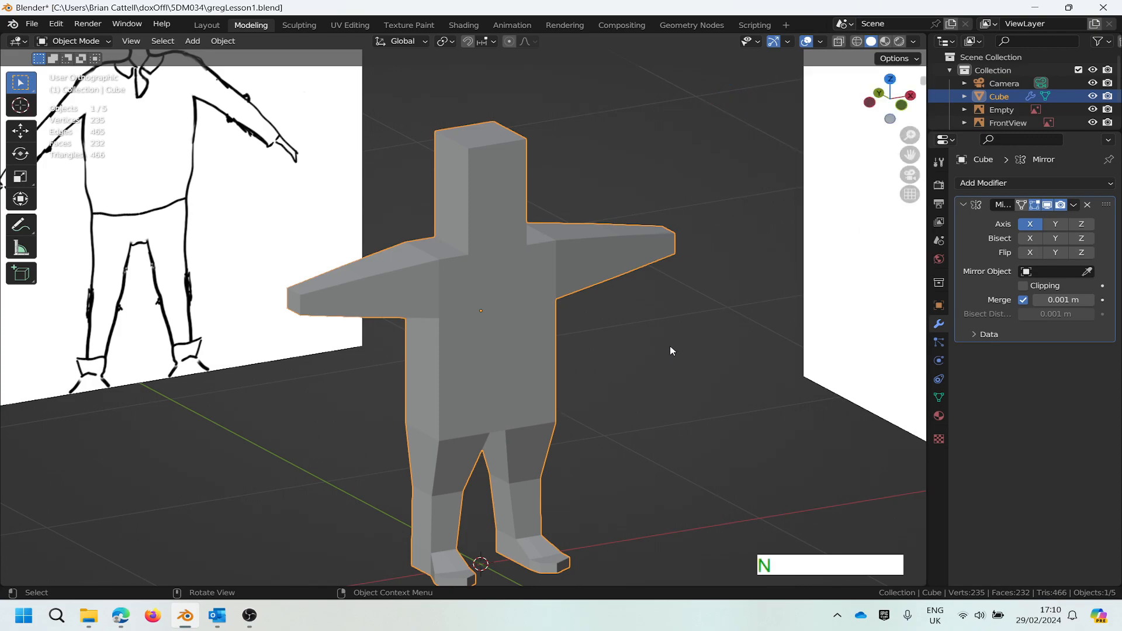
{"action": "key", "text": "n"}
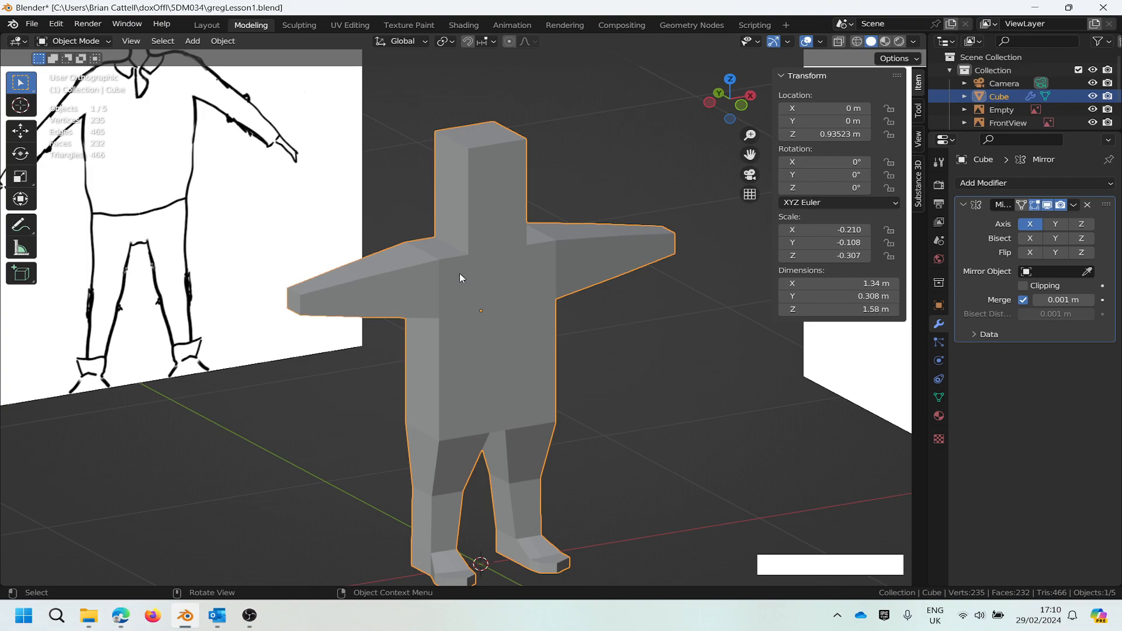
Step: Return the mirrored body to Edit Mode and inspect its neck and shoulder topology
{"action": "key", "text": "Tab"}
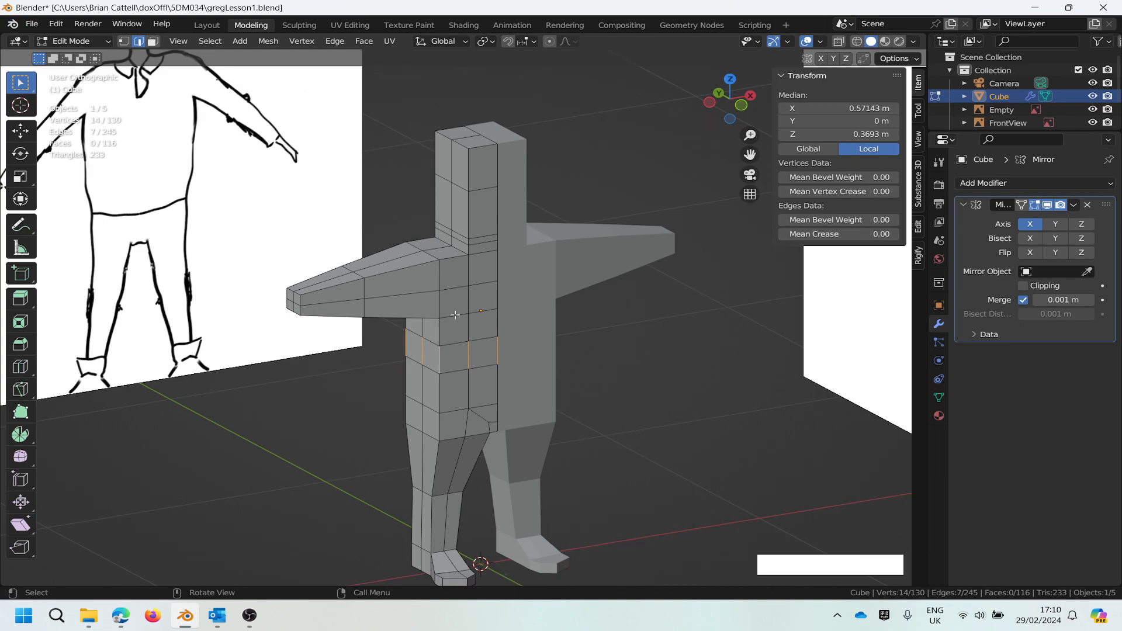
{"action": "scroll", "coordinate": [460, 299], "scroll_direction": "up", "scroll_amount": 4}
{"action": "scroll", "coordinate": [437, 247], "scroll_direction": "down", "scroll_amount": 2}
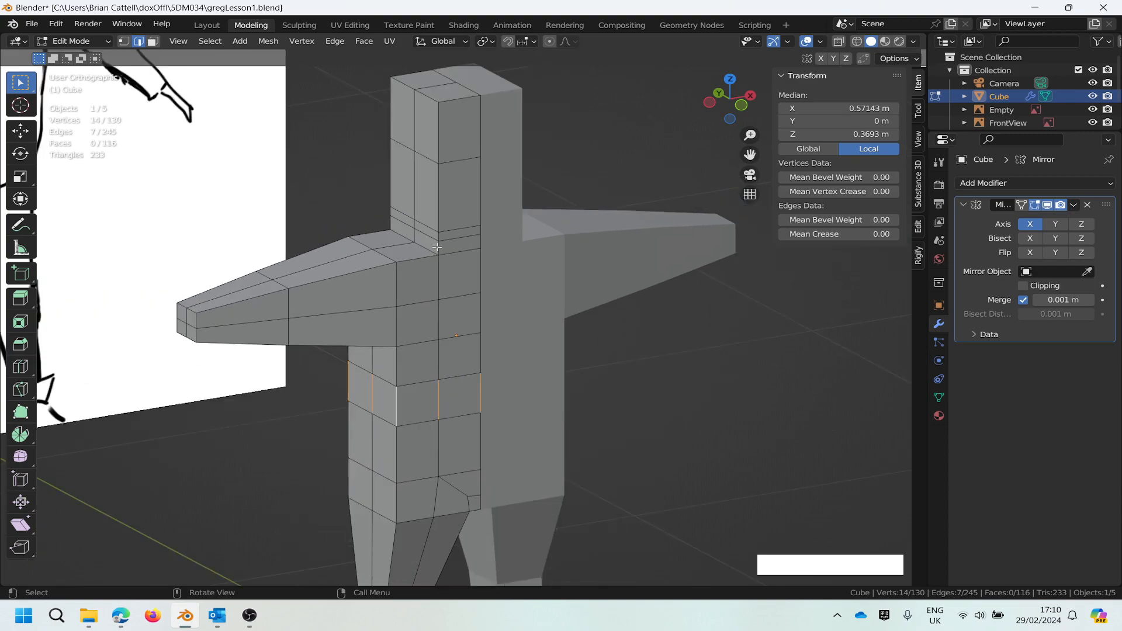
{"action": "scroll", "coordinate": [433, 246], "scroll_direction": "up", "scroll_amount": 2}
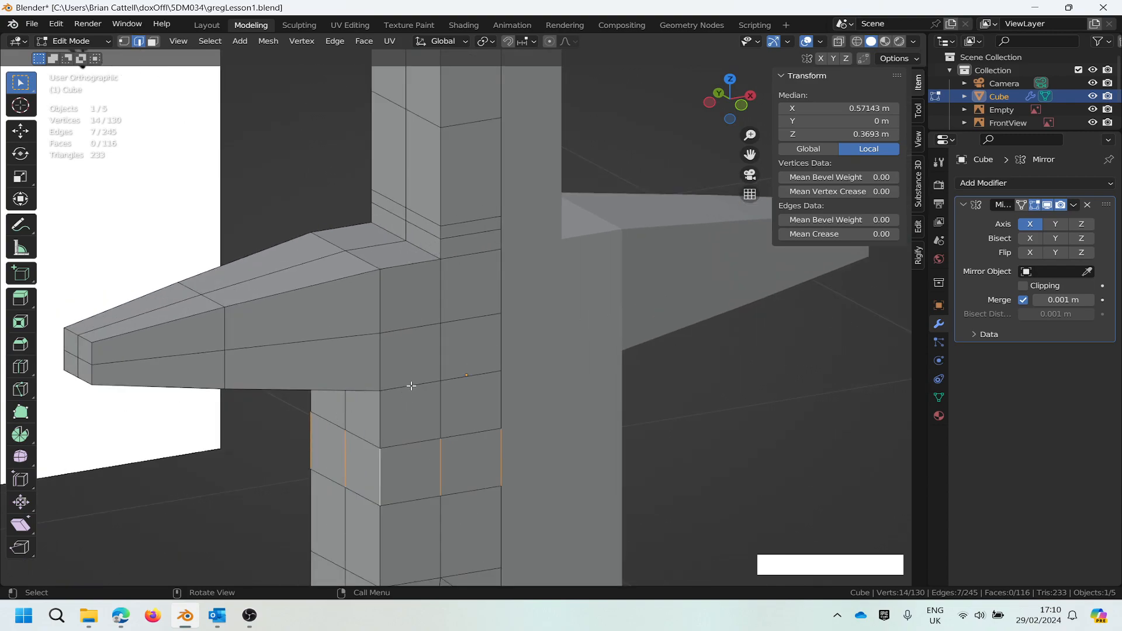
{"action": "scroll", "coordinate": [411, 385], "scroll_direction": "down", "scroll_amount": 4}
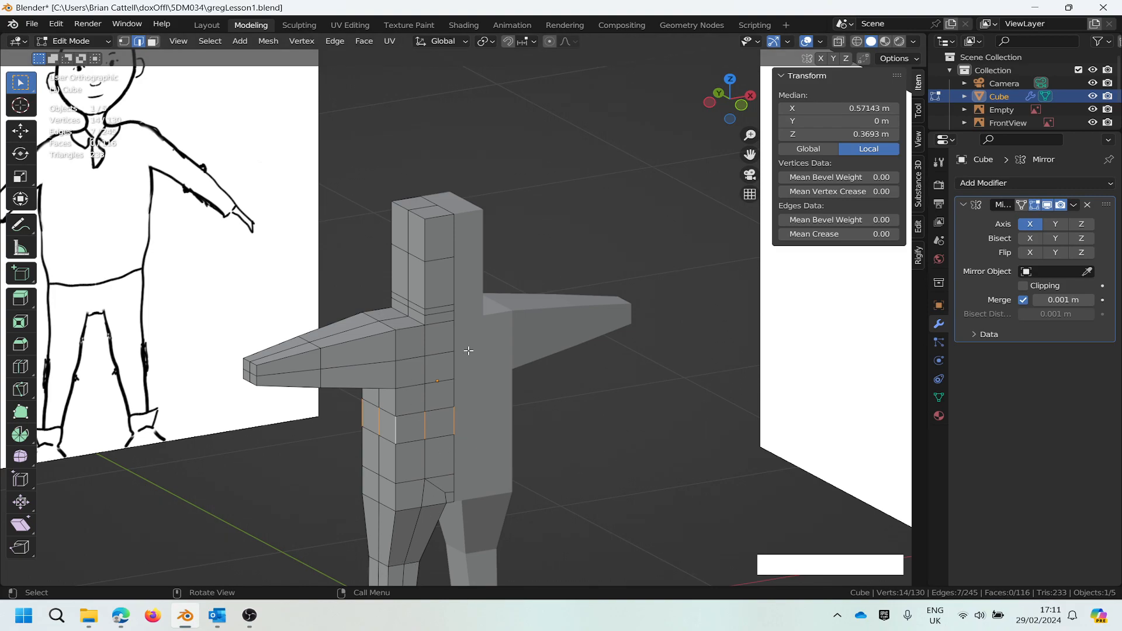
{"action": "scroll", "coordinate": [444, 321], "scroll_direction": "up", "scroll_amount": 4}
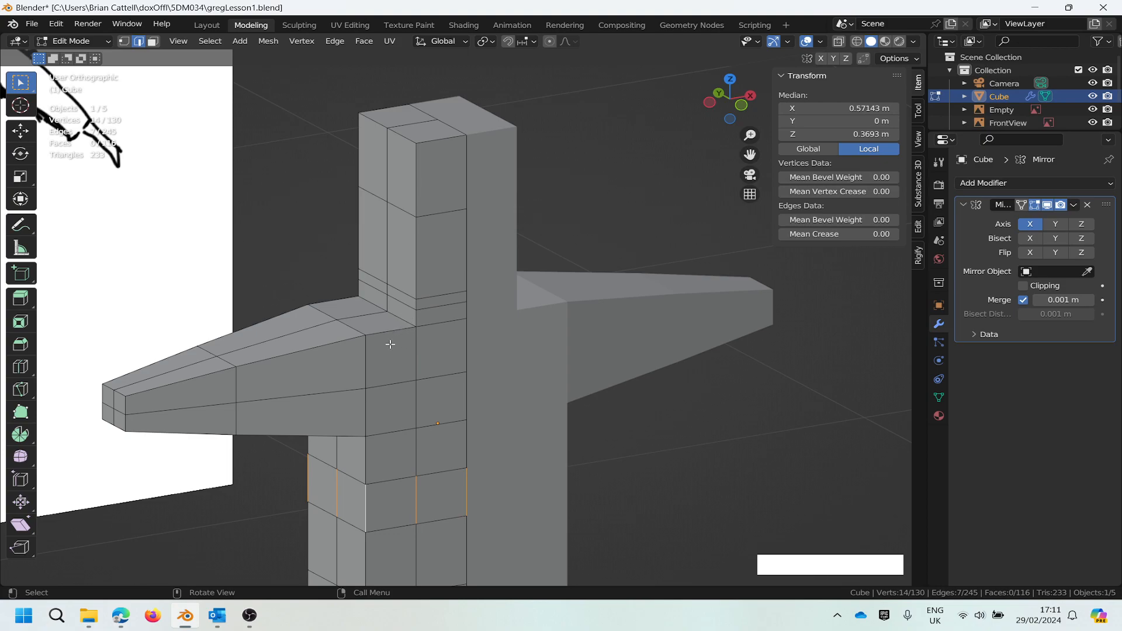
Step: Knife-cut a collar line around the neck base, running from the front centre around the side to the back centre
{"action": "key", "text": "k"}
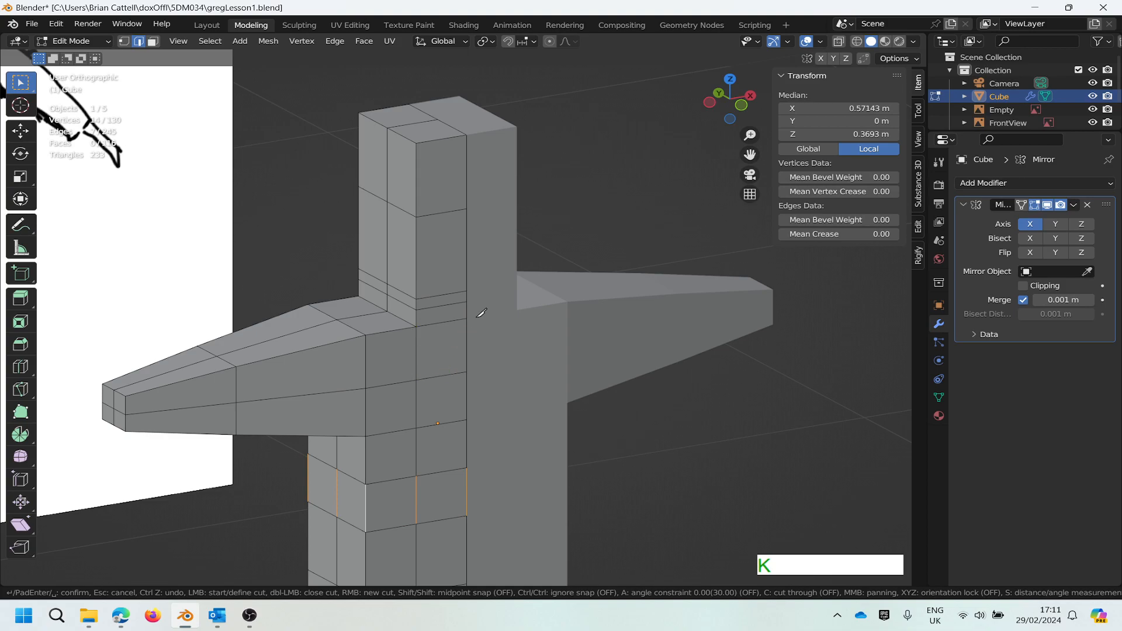
{"action": "scroll", "coordinate": [471, 316], "scroll_direction": "up", "scroll_amount": 3}
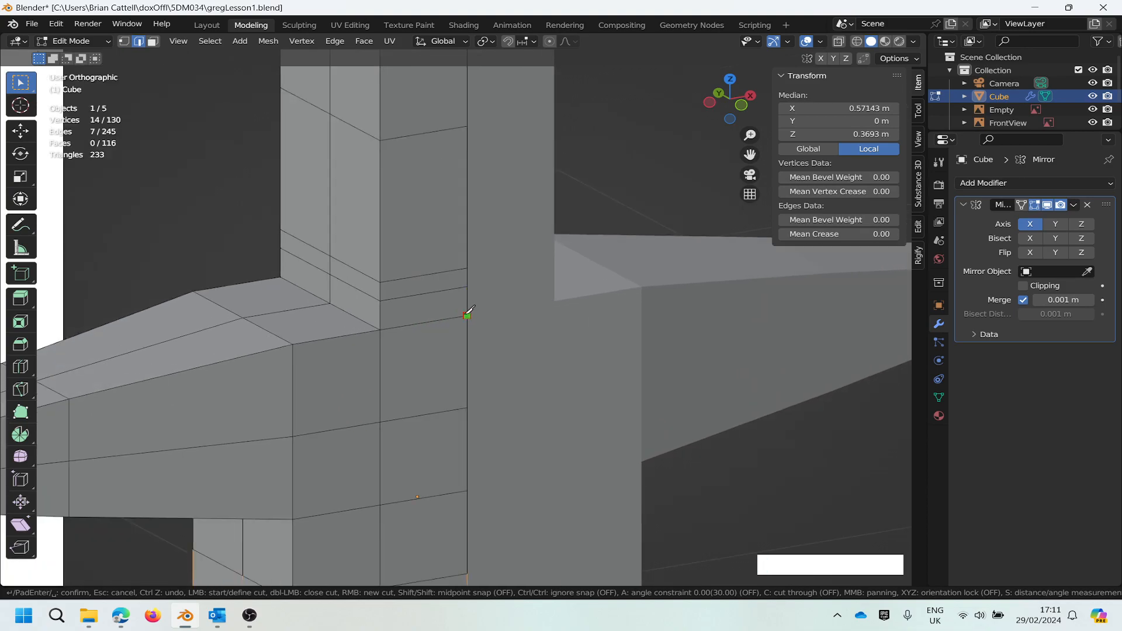
{"action": "left_click", "coordinate": [467, 315]}
{"action": "left_click", "coordinate": [380, 300]}
{"action": "left_click", "coordinate": [330, 303]}
{"action": "left_click", "coordinate": [280, 247]}
{"action": "middle_click_drag", "start_coordinate": [282, 242], "coordinate": [464, 266]}
{"action": "left_click", "coordinate": [225, 296]}
{"action": "right_click", "coordinate": [223, 295]}
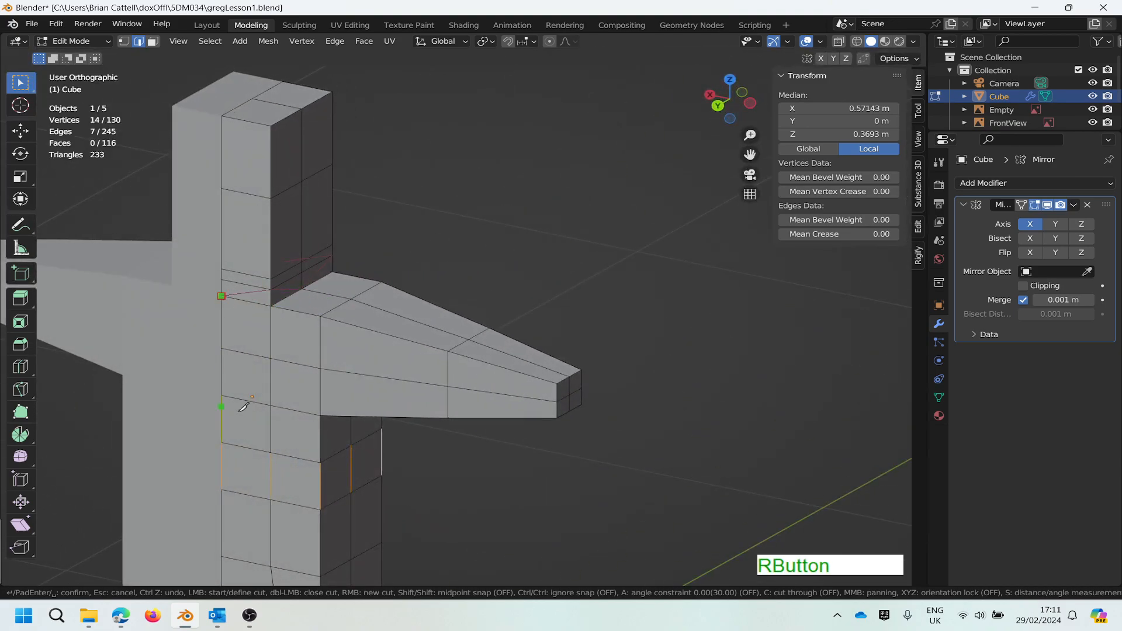
{"action": "middle_click_drag", "start_coordinate": [304, 294], "coordinate": [238, 292]}
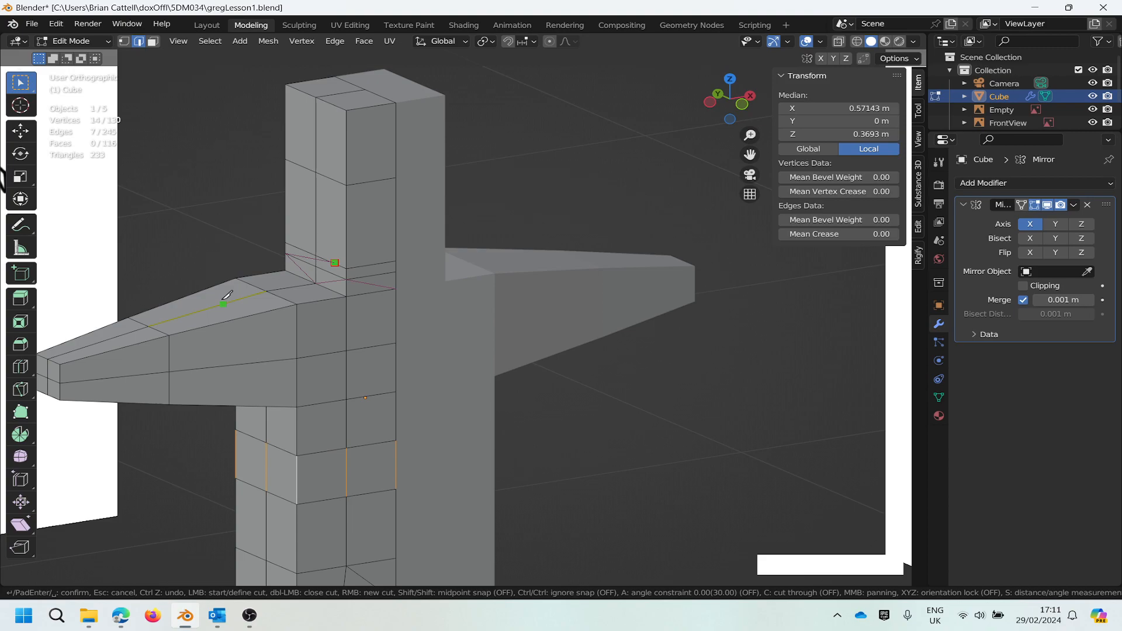
{"action": "left_click", "coordinate": [224, 304]}
{"action": "key", "text": "Return"}
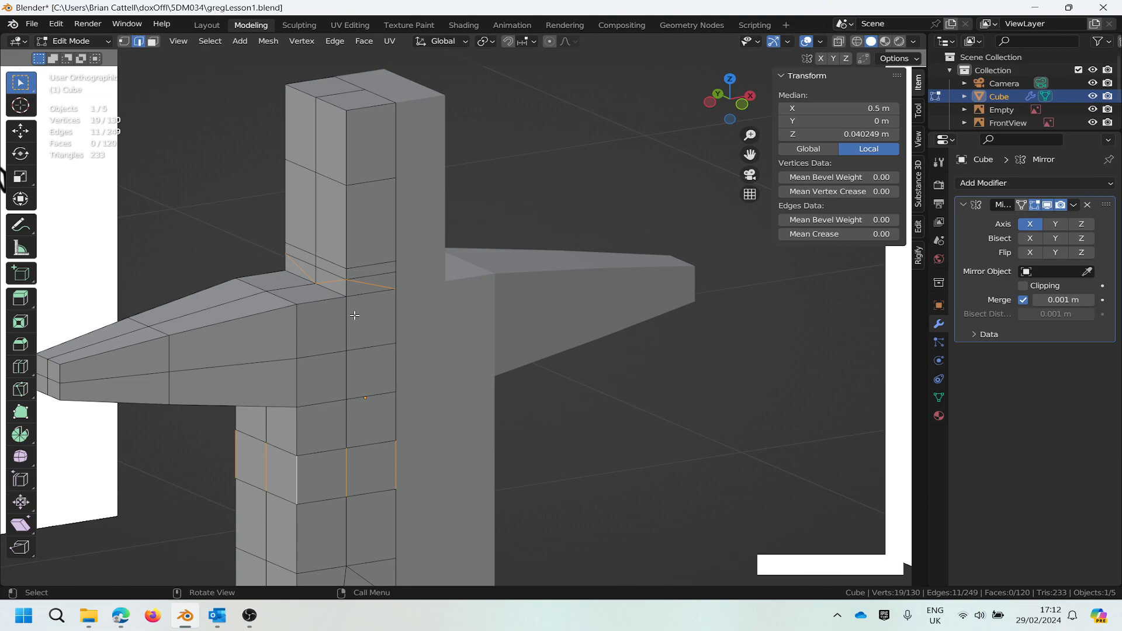
Step: Examine the collar cut and the surrounding shoulder topology
{"action": "scroll", "coordinate": [354, 315], "scroll_direction": "down", "scroll_amount": 2}
{"action": "scroll", "coordinate": [353, 298], "scroll_direction": "up", "scroll_amount": 4}
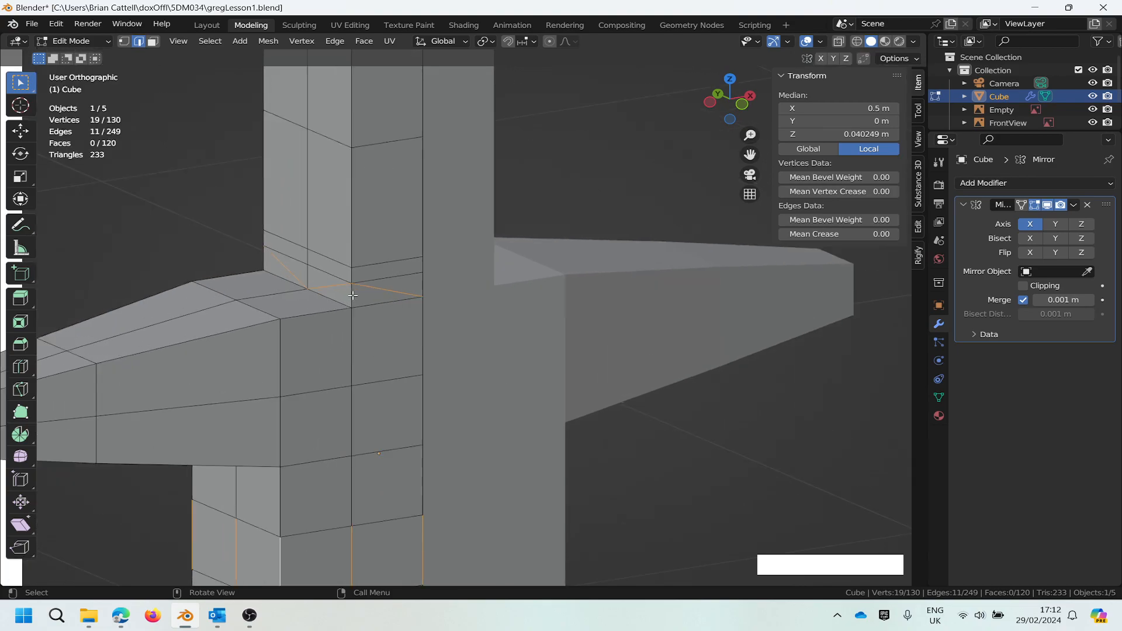
{"action": "scroll", "coordinate": [352, 295], "scroll_direction": "down", "scroll_amount": 3}
{"action": "scroll", "coordinate": [326, 251], "scroll_direction": "up", "scroll_amount": 2}
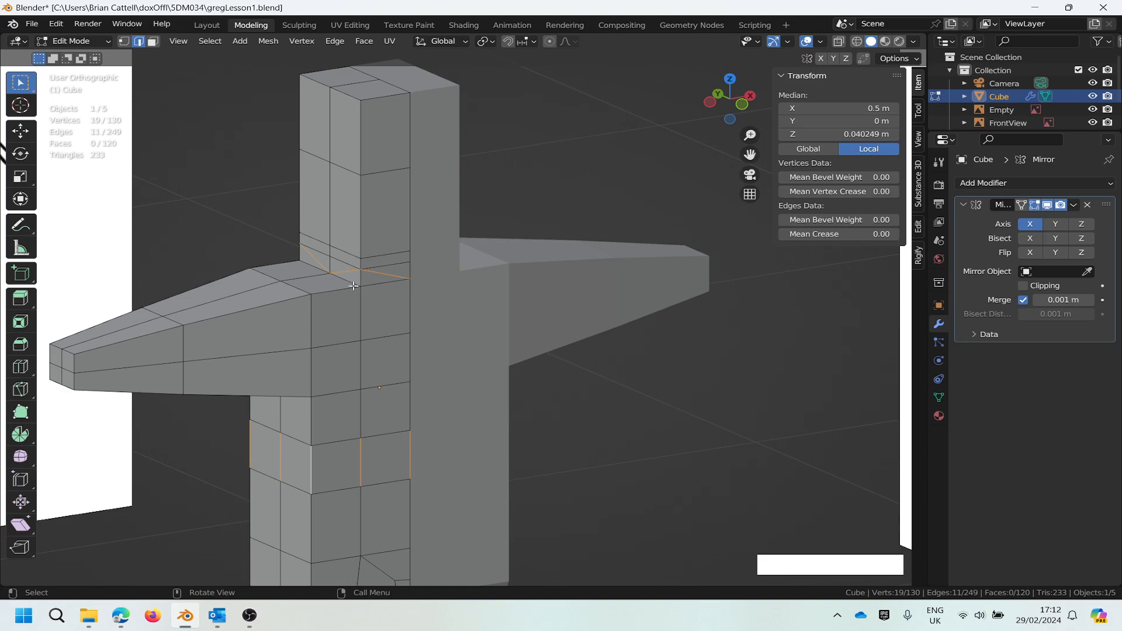
{"action": "scroll", "coordinate": [369, 342], "scroll_direction": "down", "scroll_amount": 6}
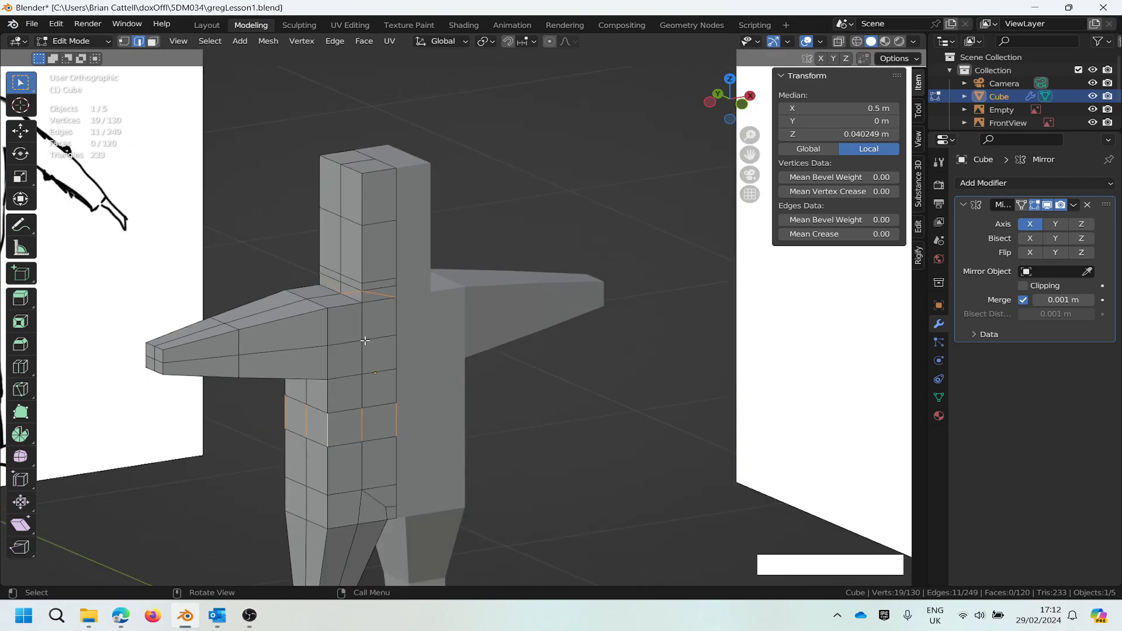
{"action": "scroll", "coordinate": [360, 390], "scroll_direction": "up", "scroll_amount": 8}
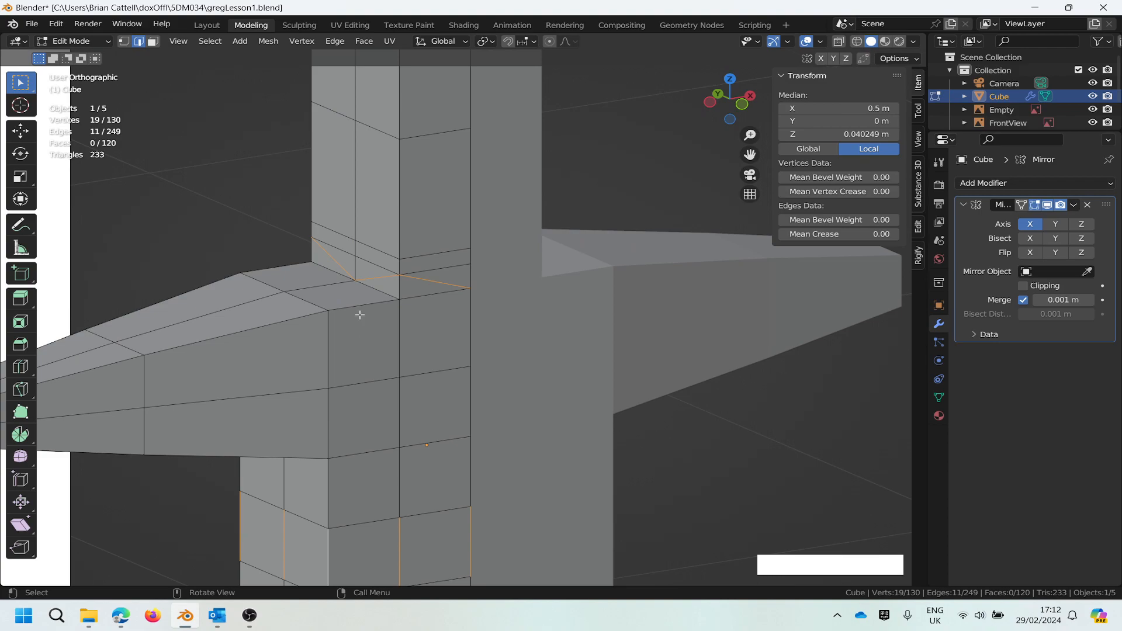
{"action": "left_click", "coordinate": [331, 387]}
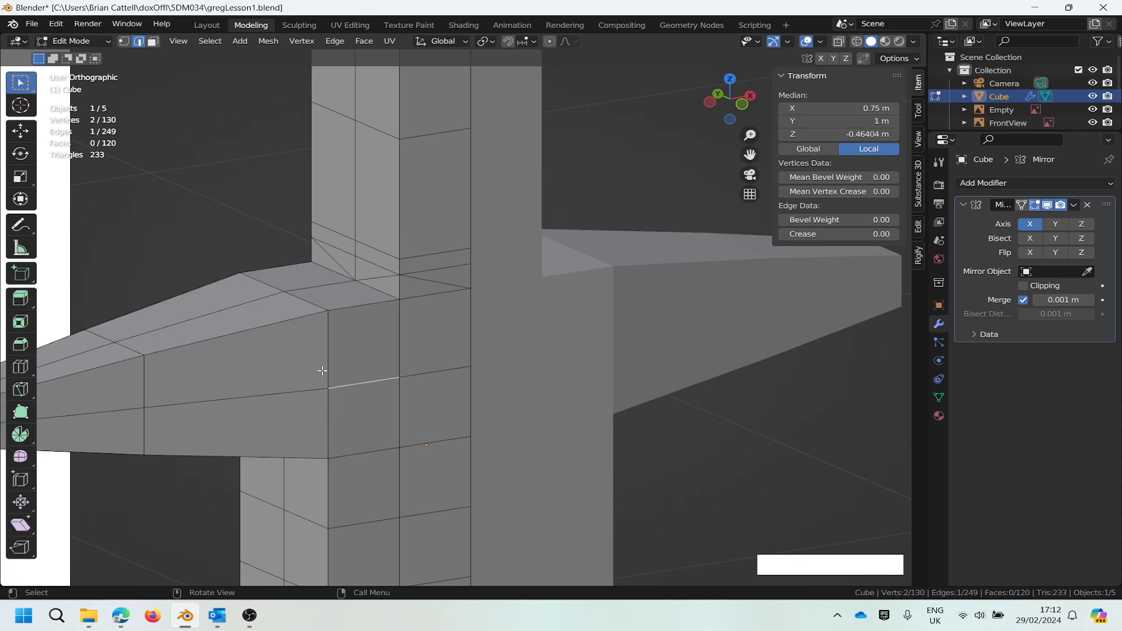
{"action": "key", "text": "k"}
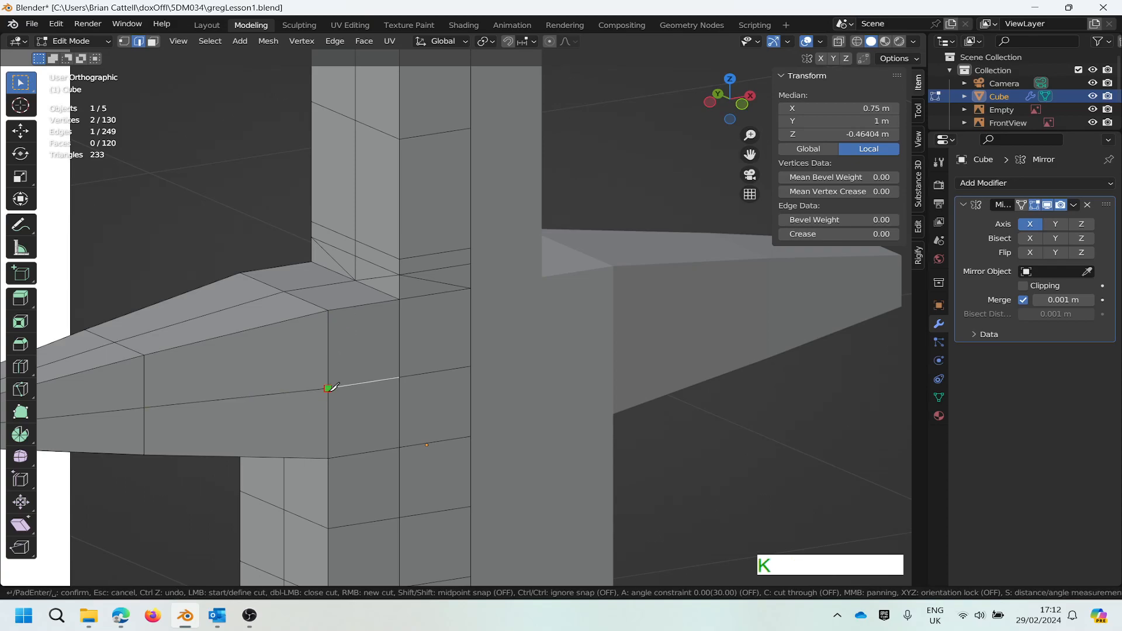
{"action": "right_click", "coordinate": [355, 330]}
{"action": "key", "text": "Return"}
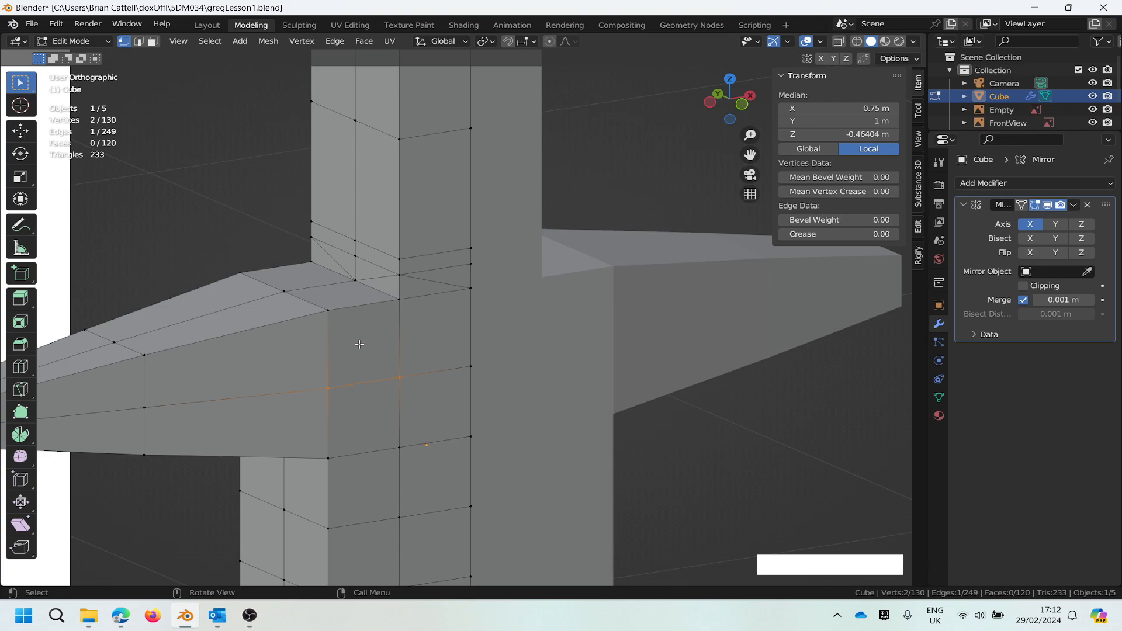
Step: Start a knife cut at the front mid-height arm joint vertex and run it over the inner shoulder to the matching back vertex
{"action": "key", "text": "k"}
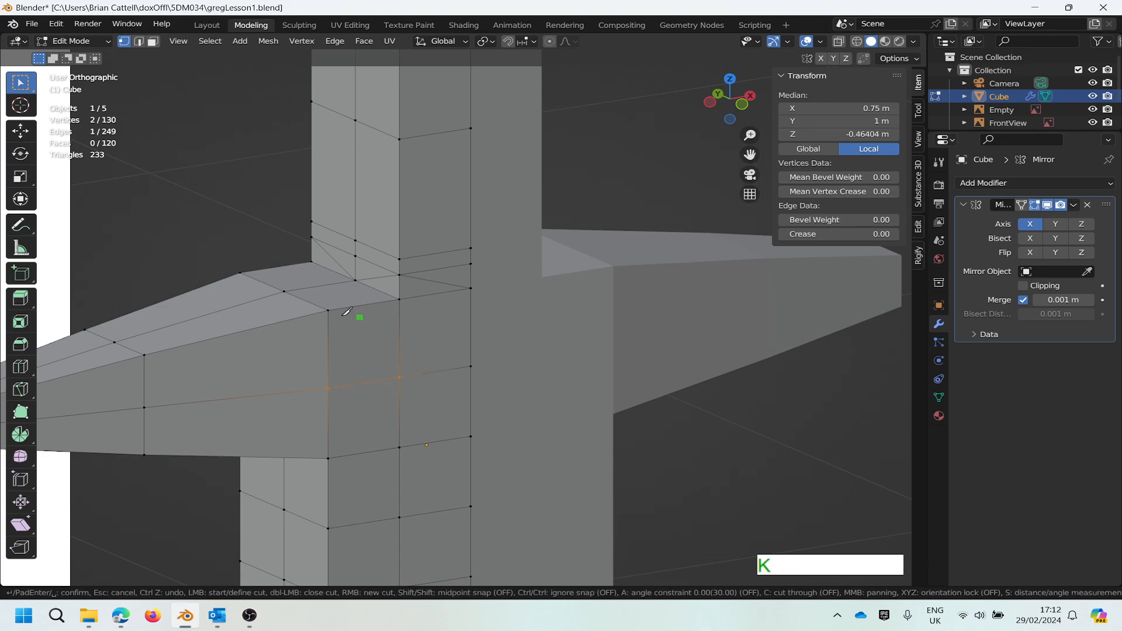
{"action": "left_click", "coordinate": [328, 388]}
{"action": "left_click", "coordinate": [353, 306]}
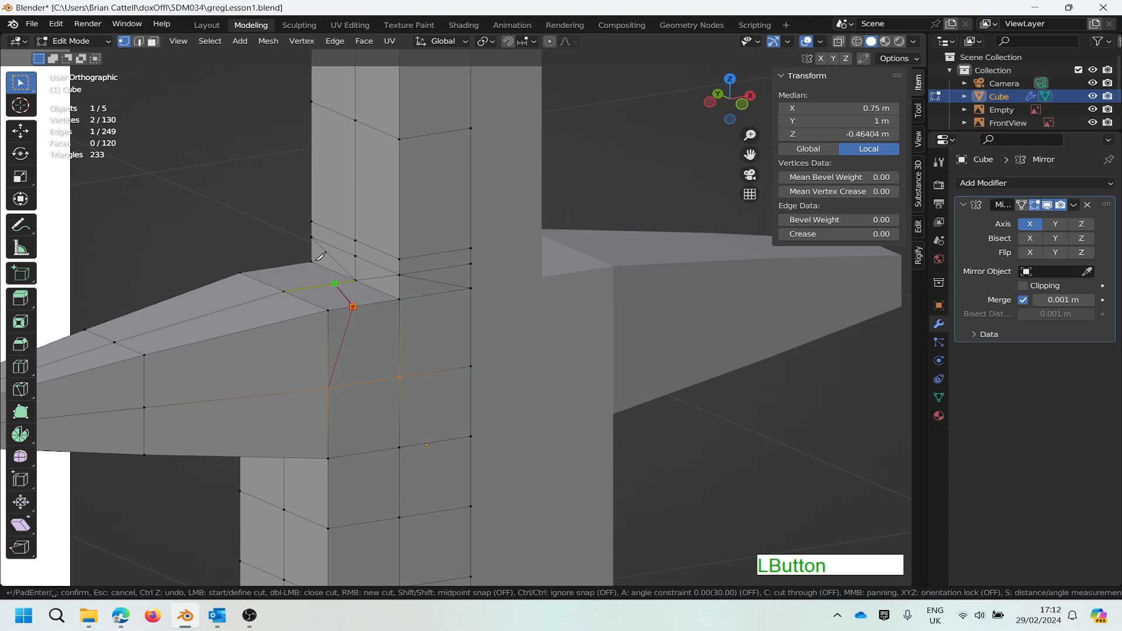
{"action": "left_click", "coordinate": [267, 267]}
{"action": "middle_click_drag", "start_coordinate": [268, 270], "coordinate": [419, 323]}
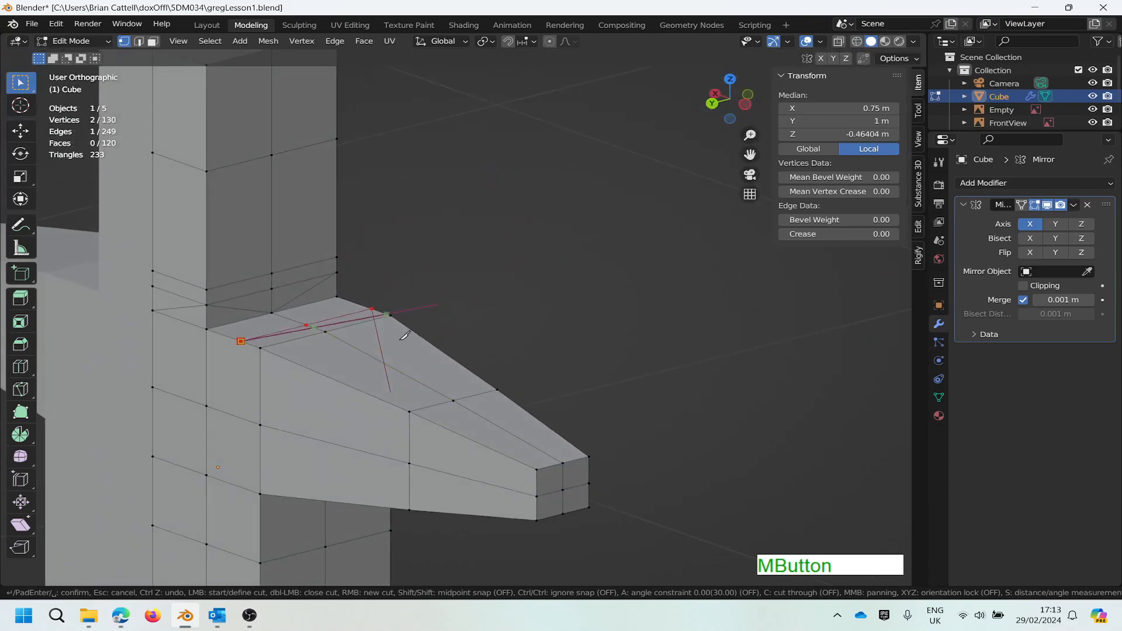
{"action": "left_click", "coordinate": [260, 425]}
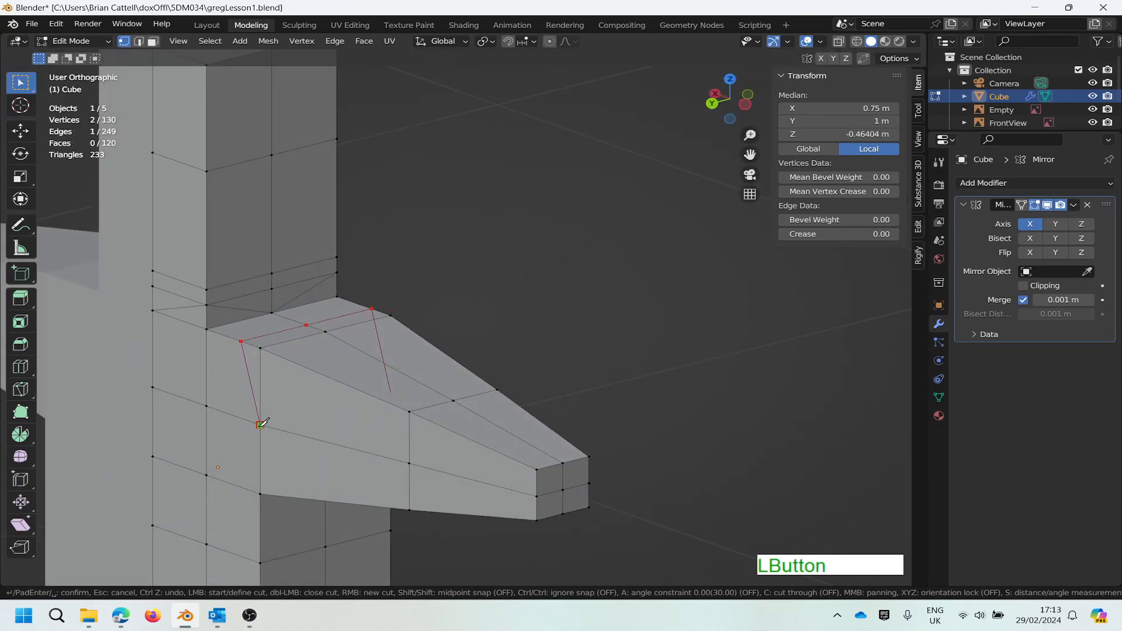
Step: Continue the knife cut from the back joint vertex over the upper arm to the front starting vertex, and apply it
{"action": "left_click", "coordinate": [309, 369]}
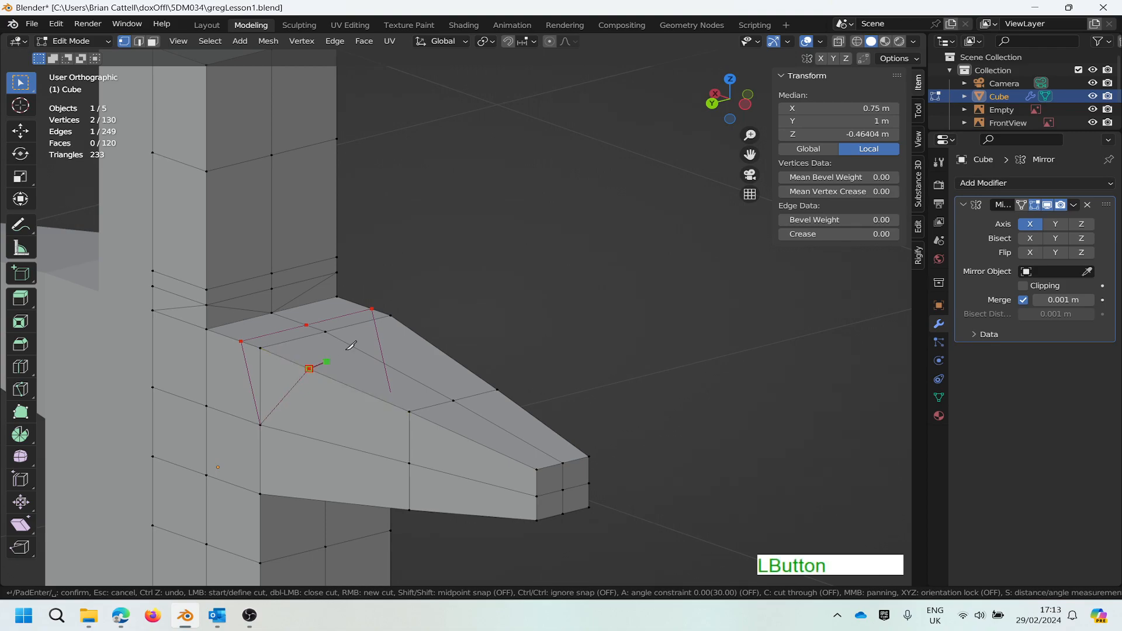
{"action": "left_click", "coordinate": [428, 339]}
{"action": "middle_click_drag", "start_coordinate": [491, 313], "coordinate": [351, 368]}
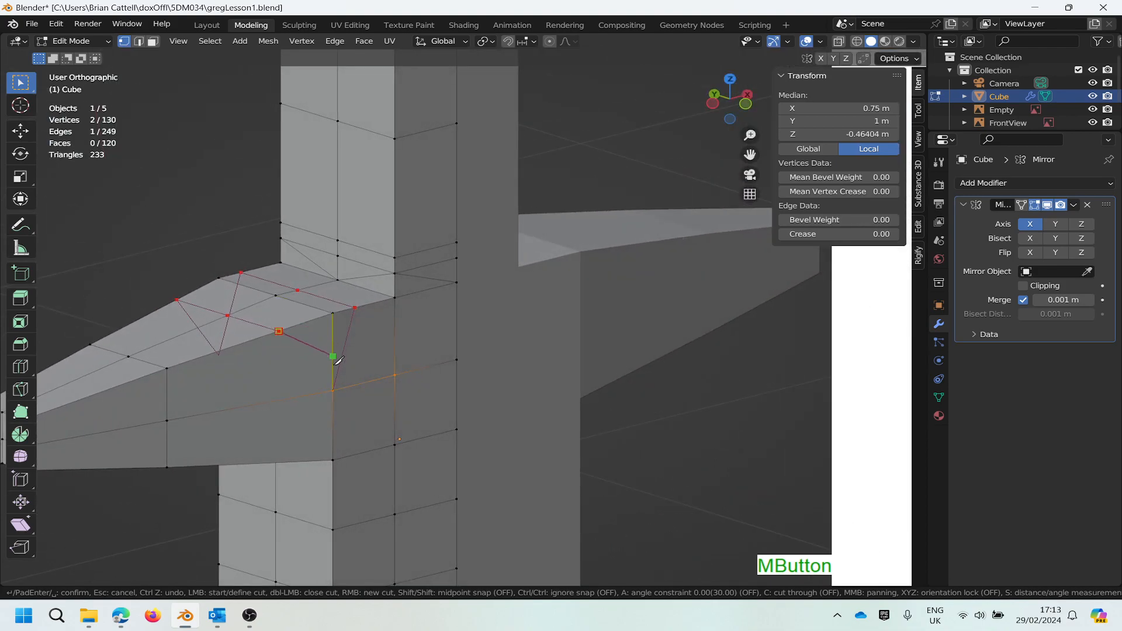
{"action": "left_click", "coordinate": [332, 389]}
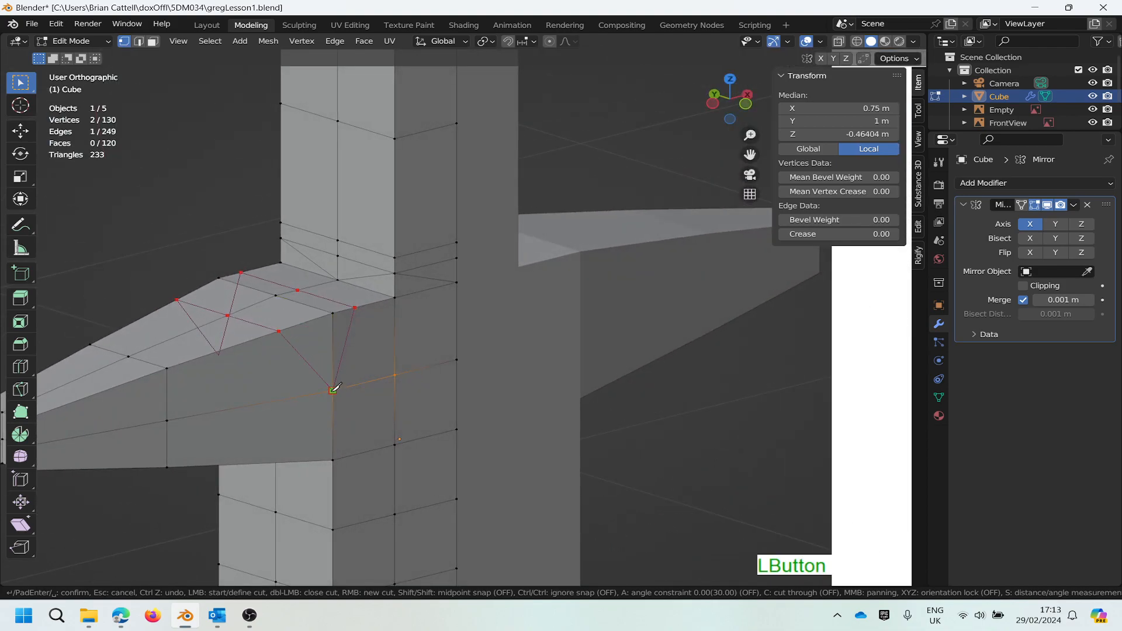
{"action": "right_click", "coordinate": [315, 367]}
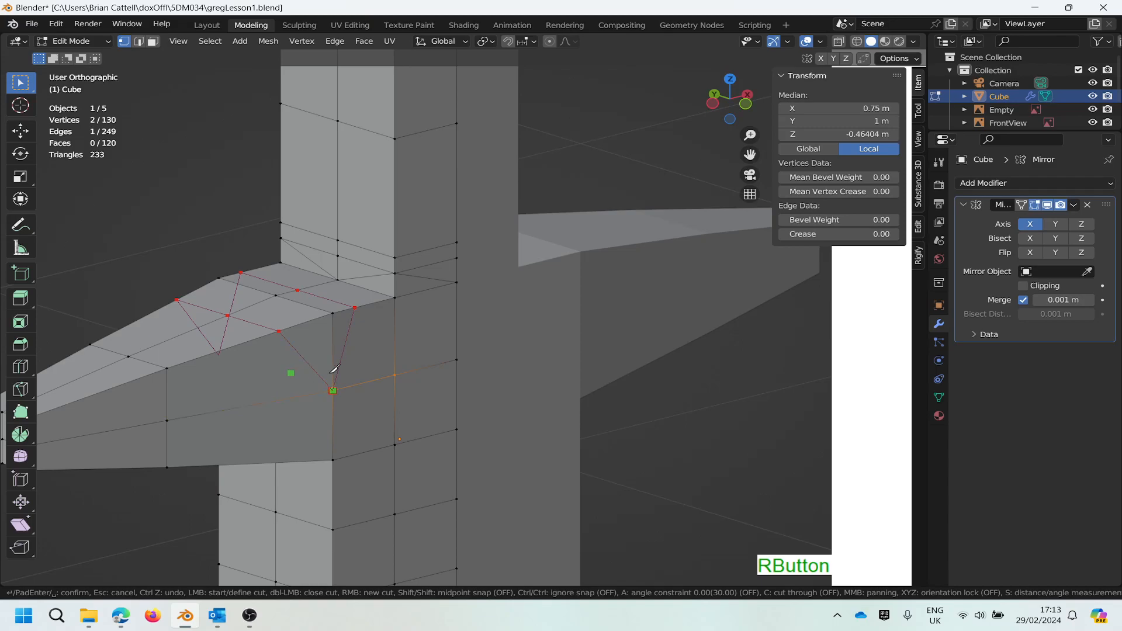
{"action": "scroll", "coordinate": [292, 352], "scroll_direction": "down", "scroll_amount": 2}
{"action": "scroll", "coordinate": [277, 336], "scroll_direction": "up", "scroll_amount": 3}
{"action": "mouse_move", "coordinate": [306, 339]}
{"action": "middle_mouse_down"}
{"action": "mouse_move", "coordinate": [217, 348]}
{"action": "mouse_move", "coordinate": [276, 327]}
{"action": "mouse_move", "coordinate": [307, 357]}
{"action": "middle_mouse_up"}
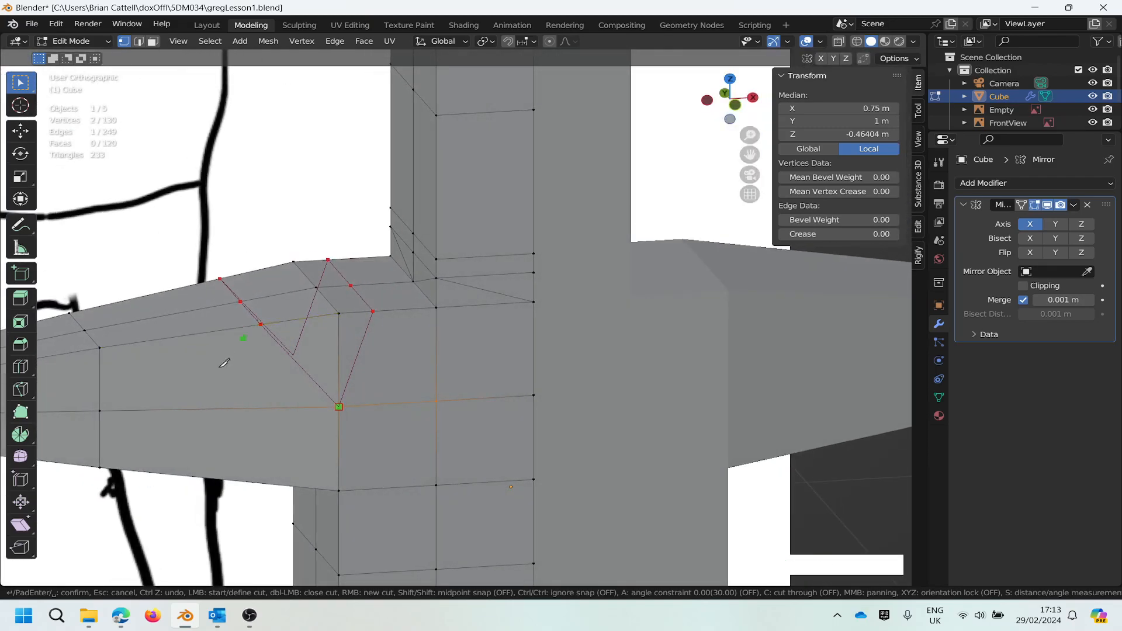
{"action": "key", "text": "Return"}
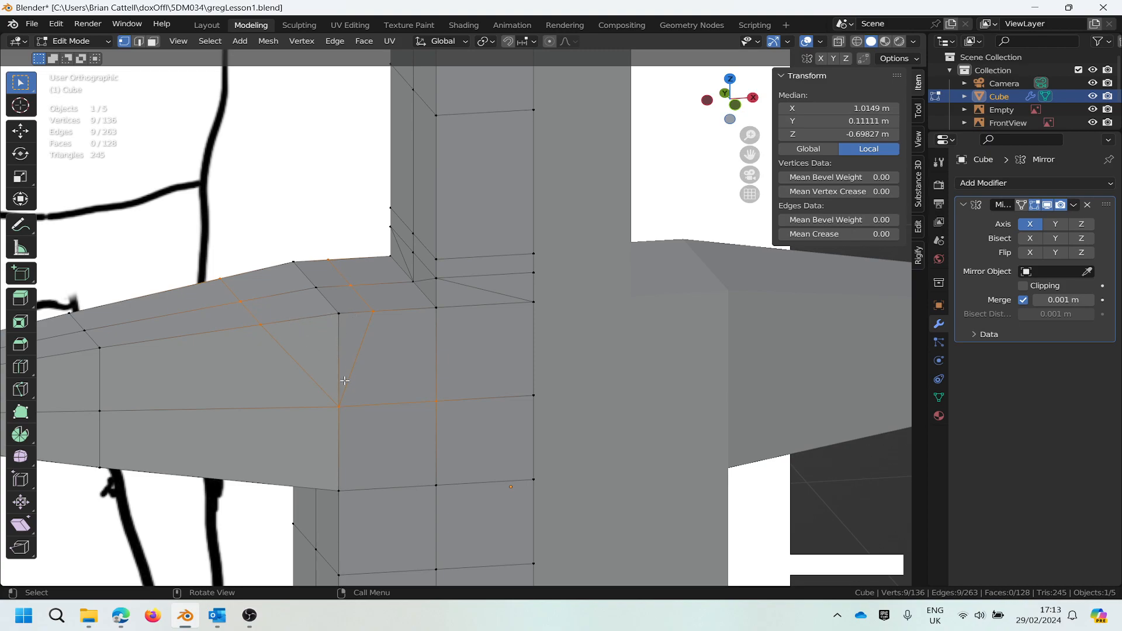
Step: Start a knife cut midway up the short front edge above the arm joint vertex, running over the inner shoulder to the matching back edge
{"action": "scroll", "coordinate": [343, 363], "scroll_direction": "up", "scroll_amount": 2}
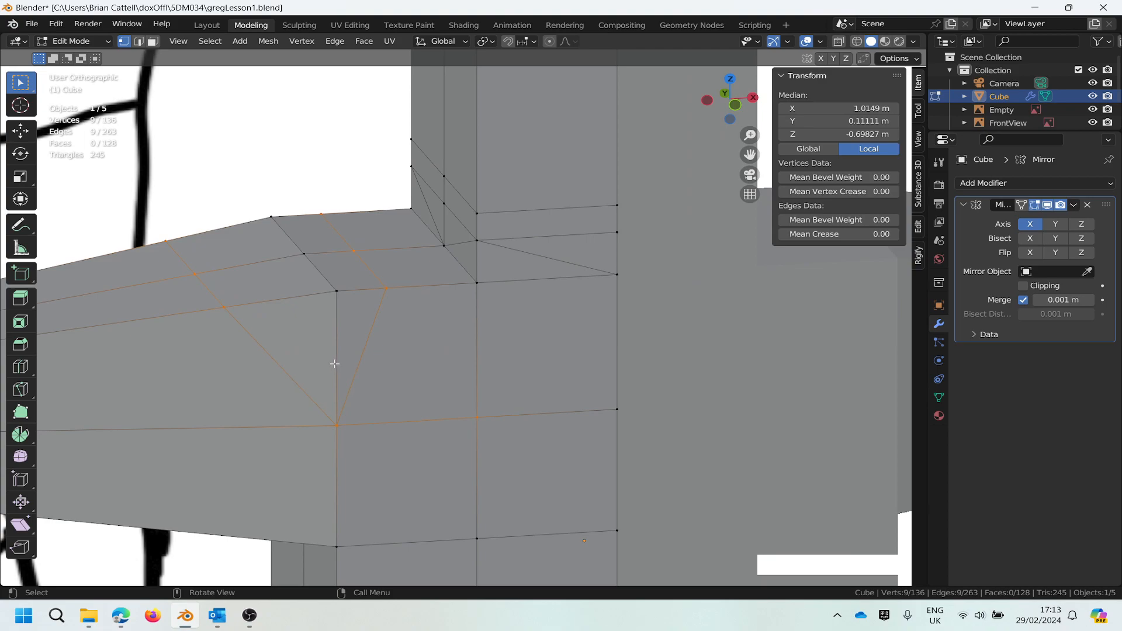
{"action": "key", "text": "k"}
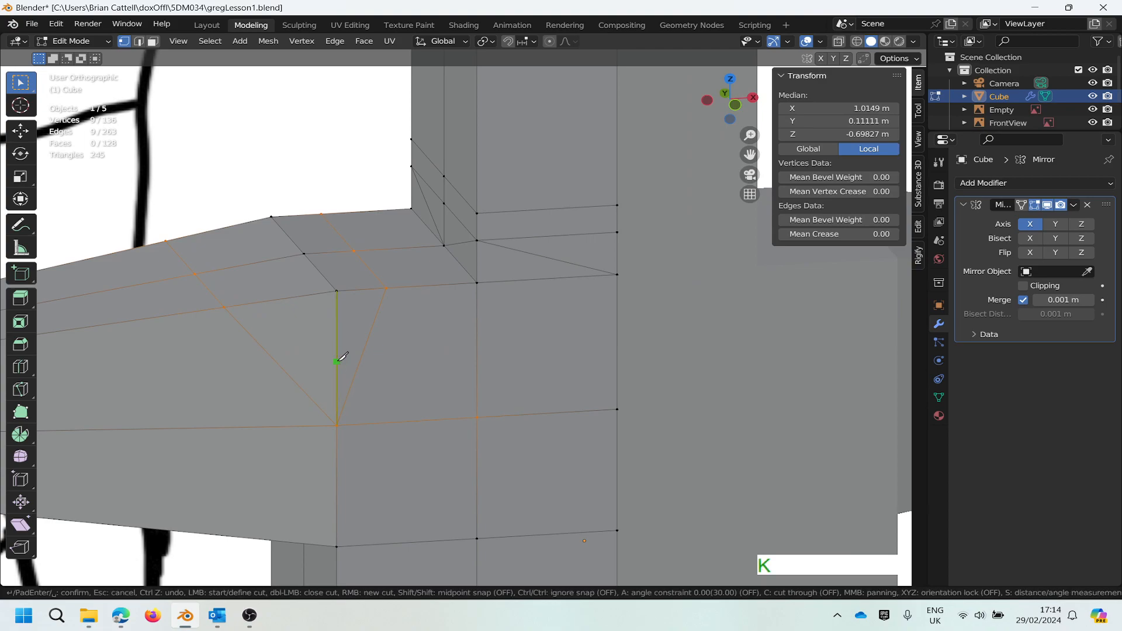
{"action": "left_click", "coordinate": [338, 361]}
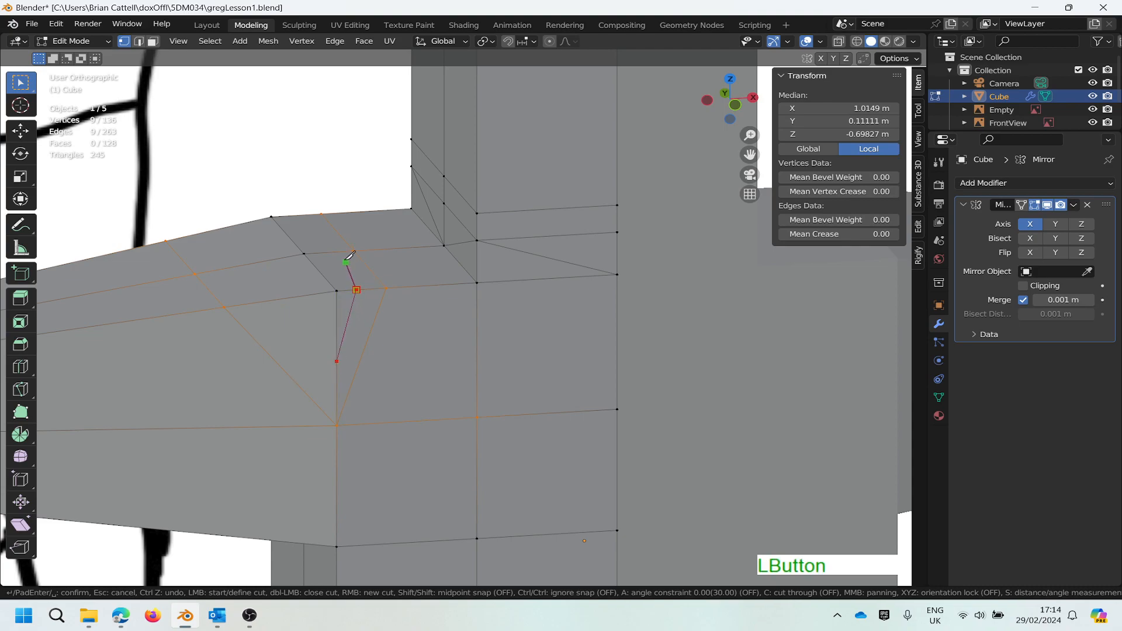
{"action": "left_click", "coordinate": [297, 215]}
{"action": "middle_click_drag", "start_coordinate": [296, 215], "coordinate": [529, 265]}
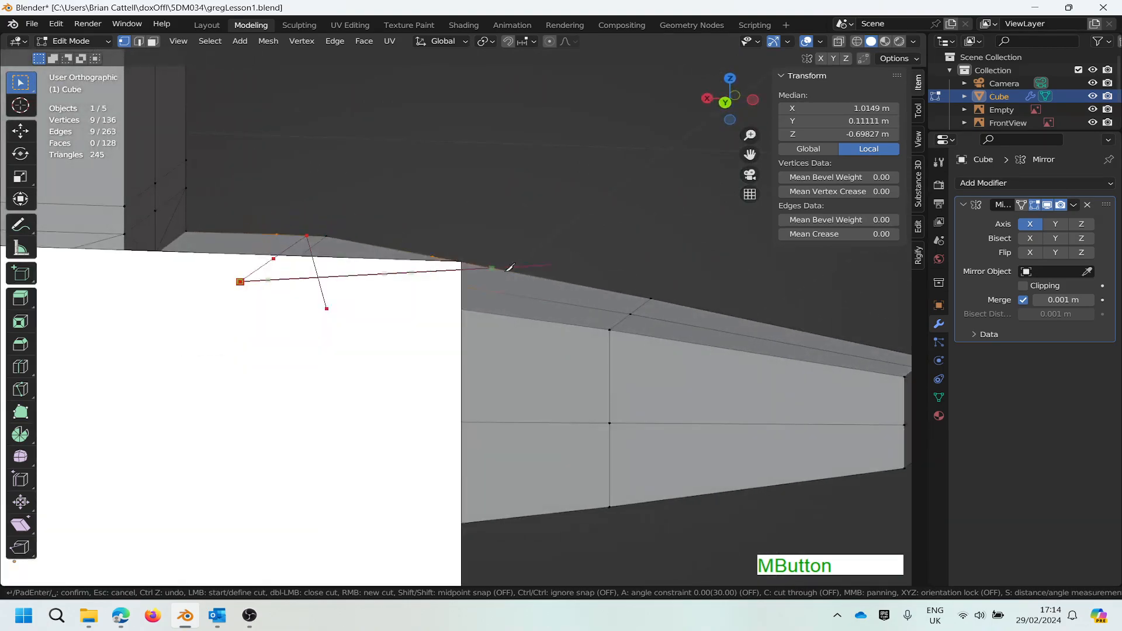
{"action": "middle_click_drag", "start_coordinate": [403, 265], "coordinate": [395, 275]}
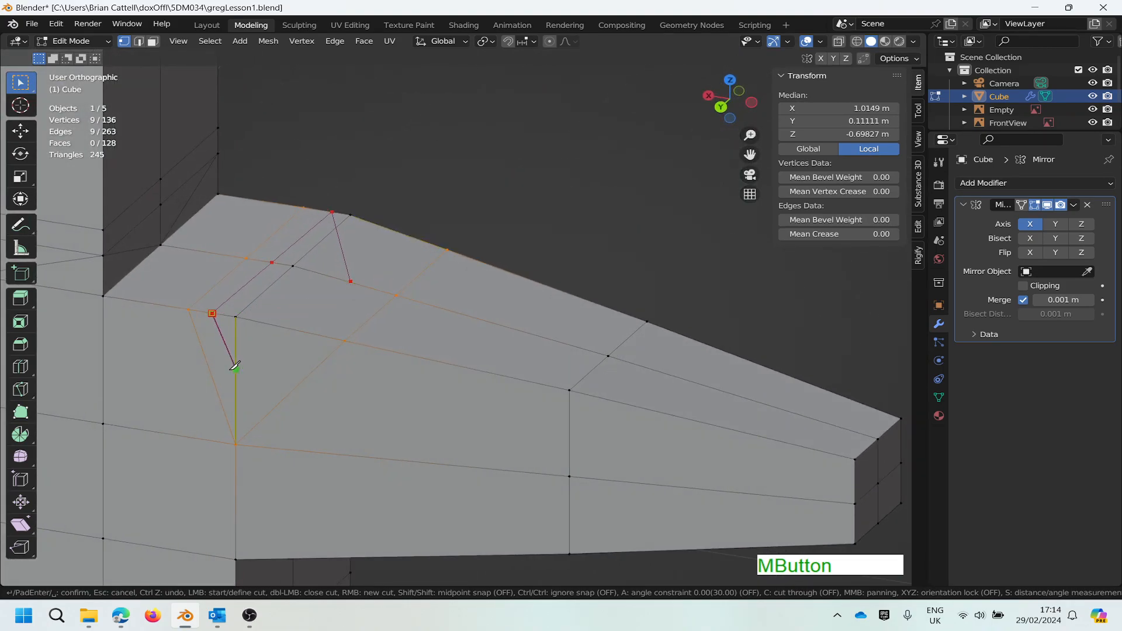
{"action": "left_click", "coordinate": [235, 371]}
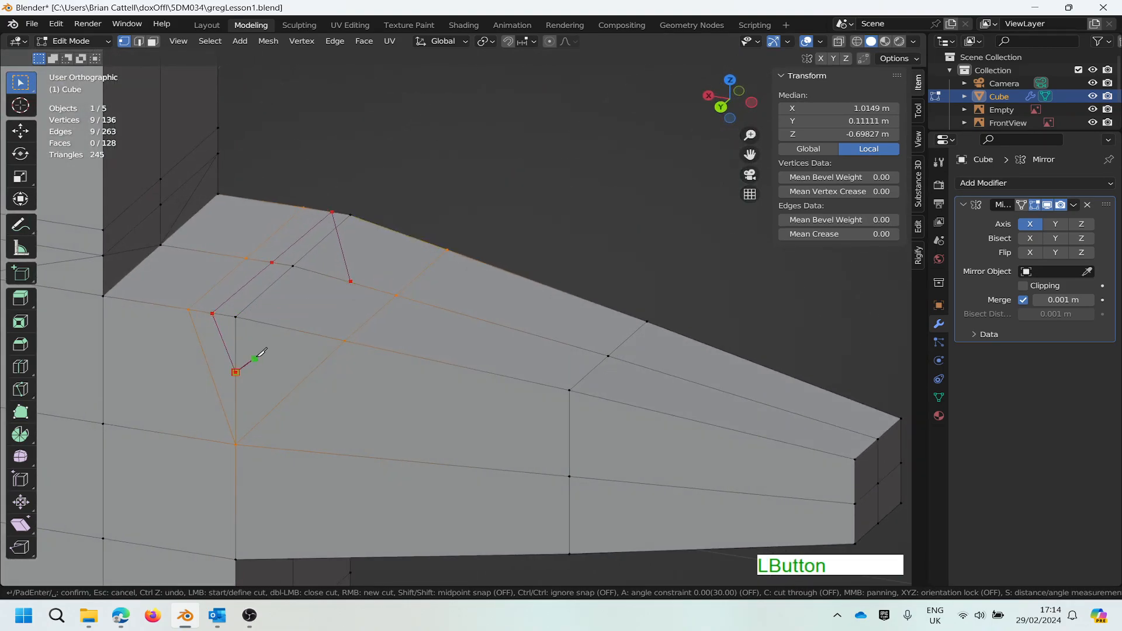
Step: Continue the knife cut from the back edge over the upper arm, inside the previous cut, to its front starting point, and apply it
{"action": "left_click", "coordinate": [283, 326]}
{"action": "middle_click_drag", "start_coordinate": [383, 225], "coordinate": [184, 289]}
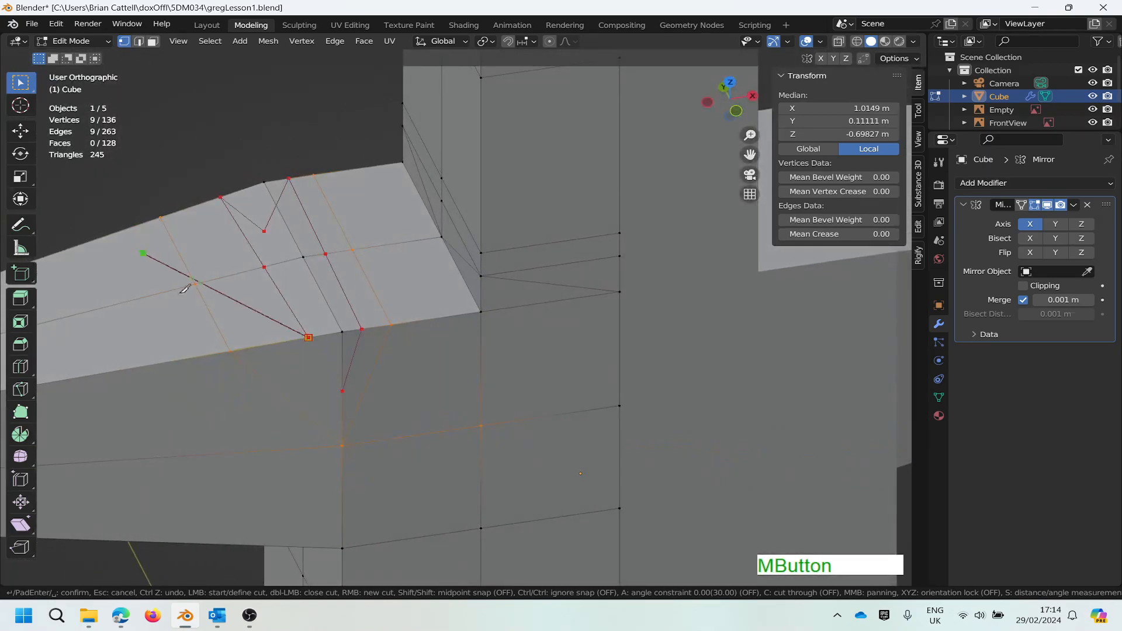
{"action": "left_click", "coordinate": [343, 390]}
{"action": "right_click", "coordinate": [319, 393]}
{"action": "key", "text": "Return"}
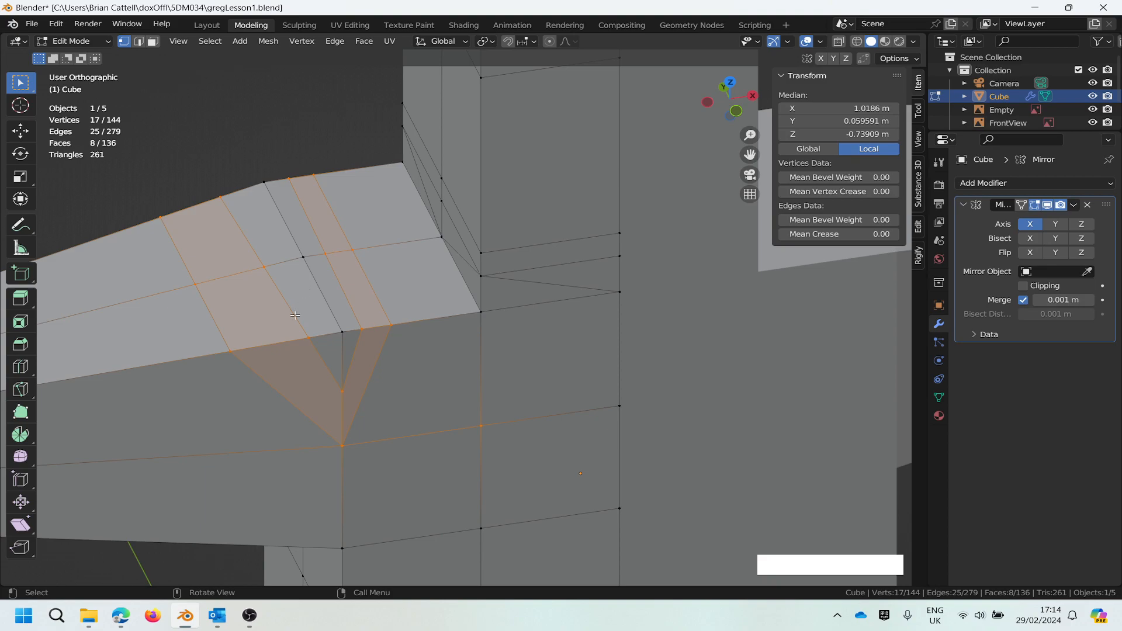
Step: Dissolve the short vertical edges between the inner knife cut and the shoulder's top edge, on both front and back
{"action": "scroll", "coordinate": [321, 377], "scroll_direction": "up", "scroll_amount": 3}
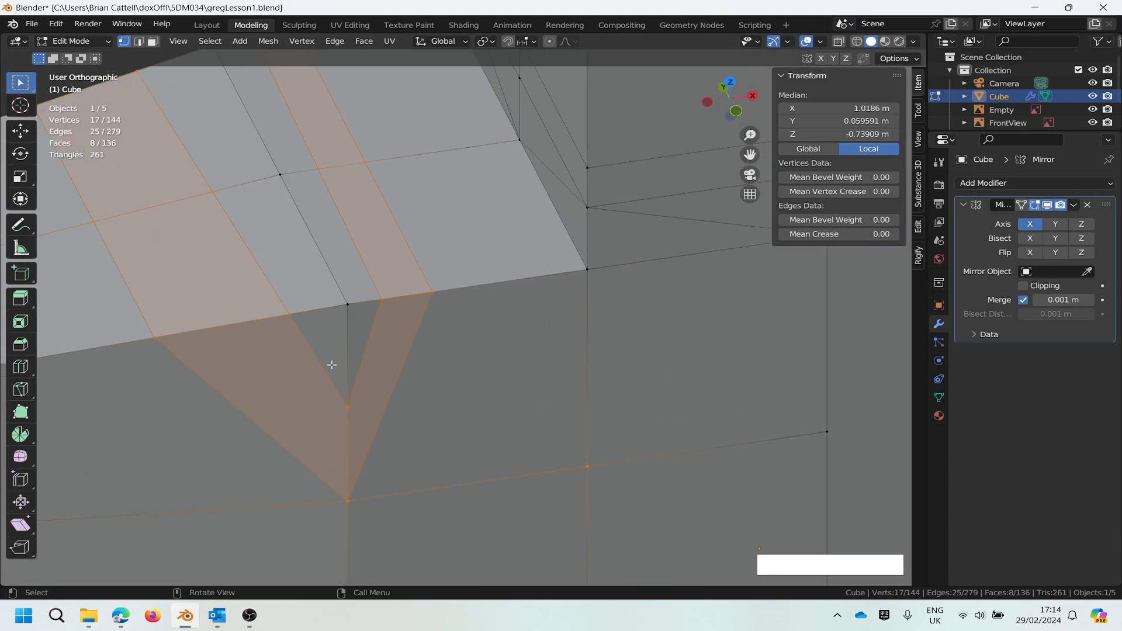
{"action": "left_click", "coordinate": [139, 41]}
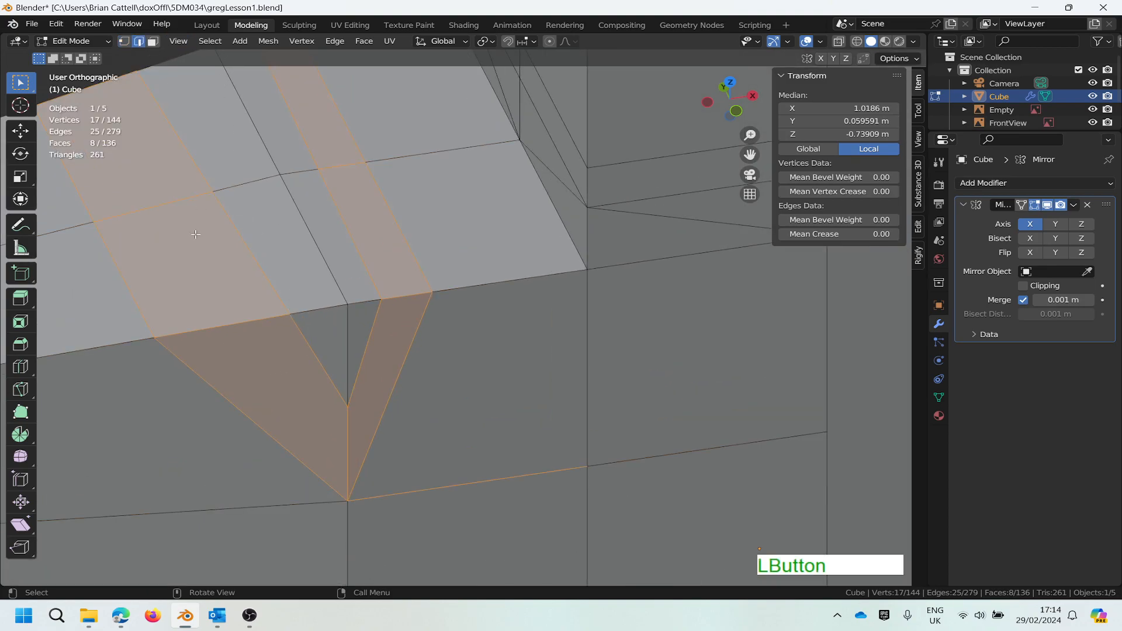
{"action": "left_click", "coordinate": [348, 342]}
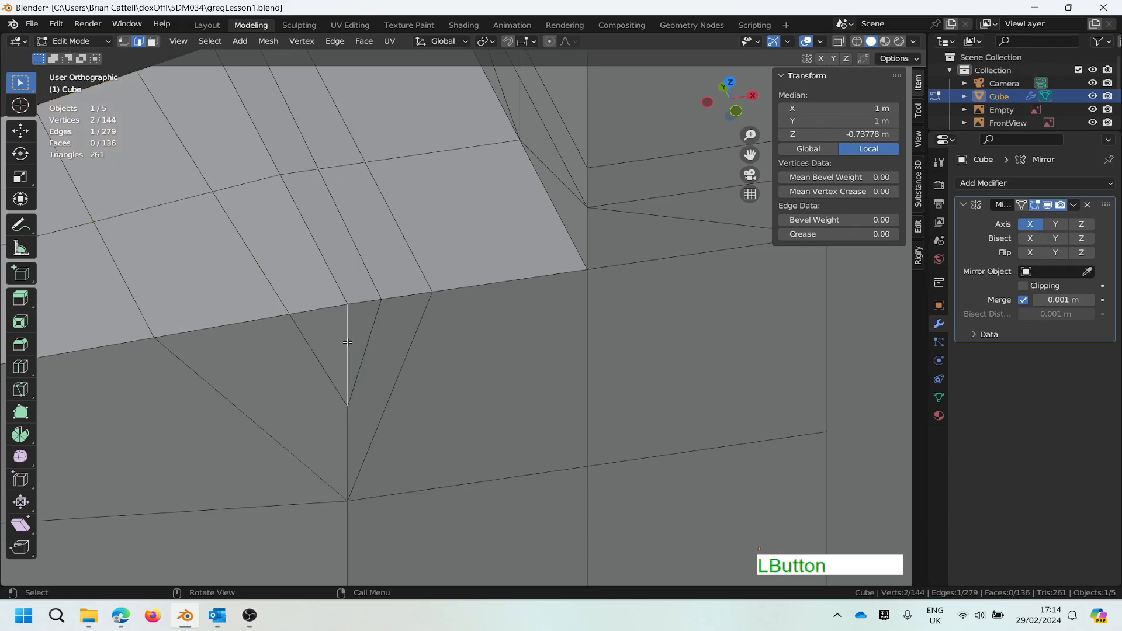
{"action": "middle_click_drag", "start_coordinate": [287, 348], "coordinate": [288, 424], "text": "alt"}
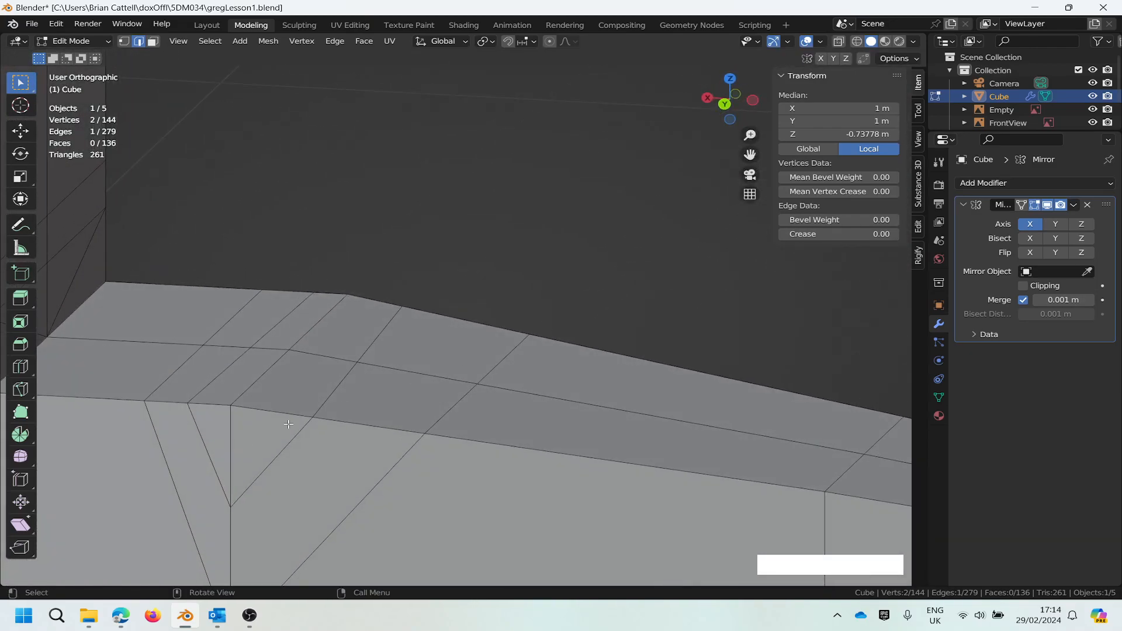
{"action": "left_click", "coordinate": [231, 448], "text": "shift"}
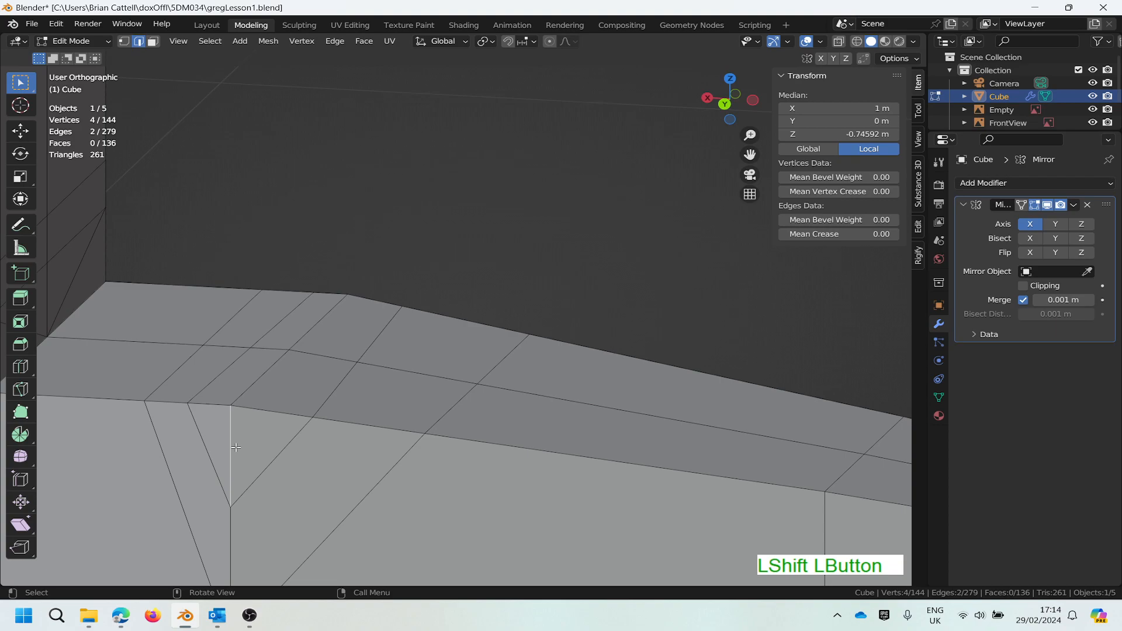
{"action": "key", "text": "Delete"}
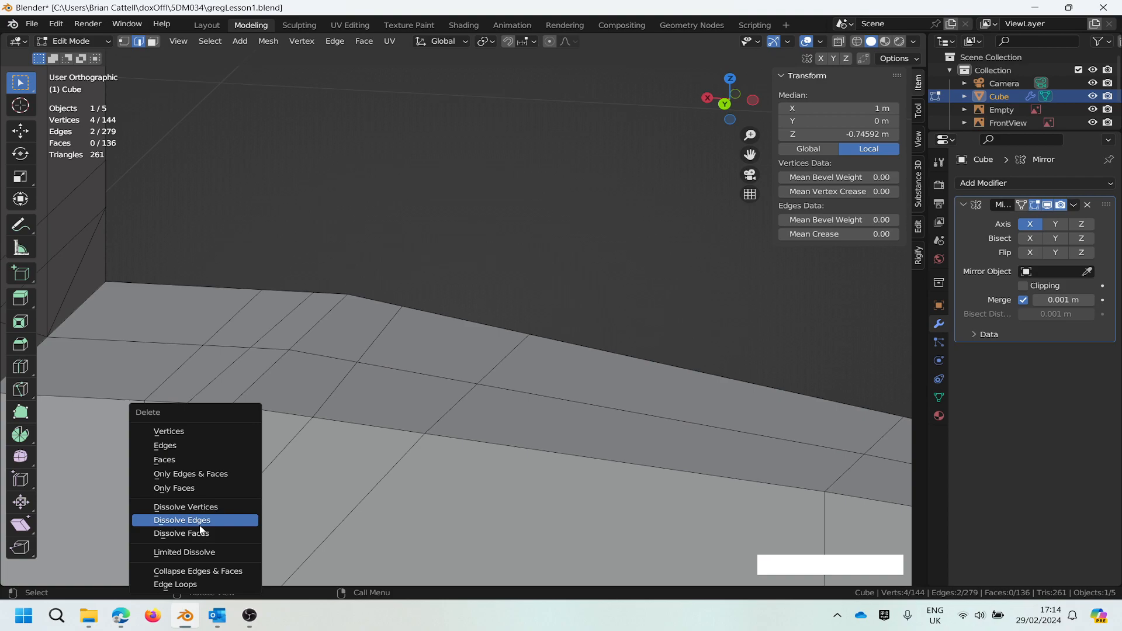
{"action": "left_click", "coordinate": [202, 524]}
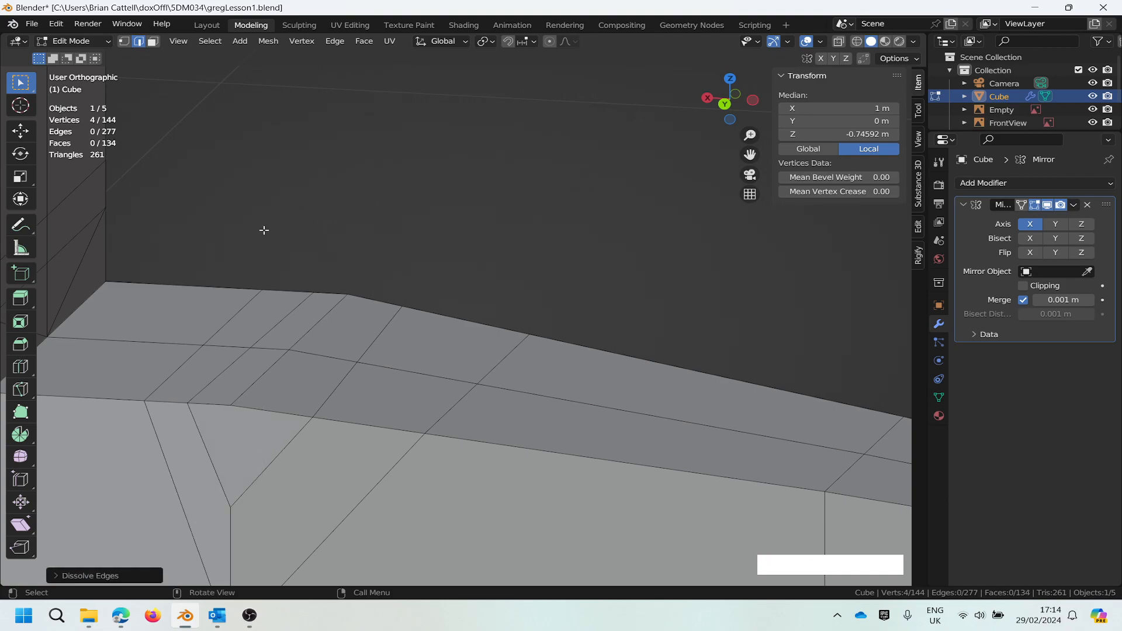
Step: Examine the shoulder topology from the back and front, both up close and with the whole arm in view
{"action": "middle_click_drag", "start_coordinate": [262, 230], "coordinate": [254, 267]}
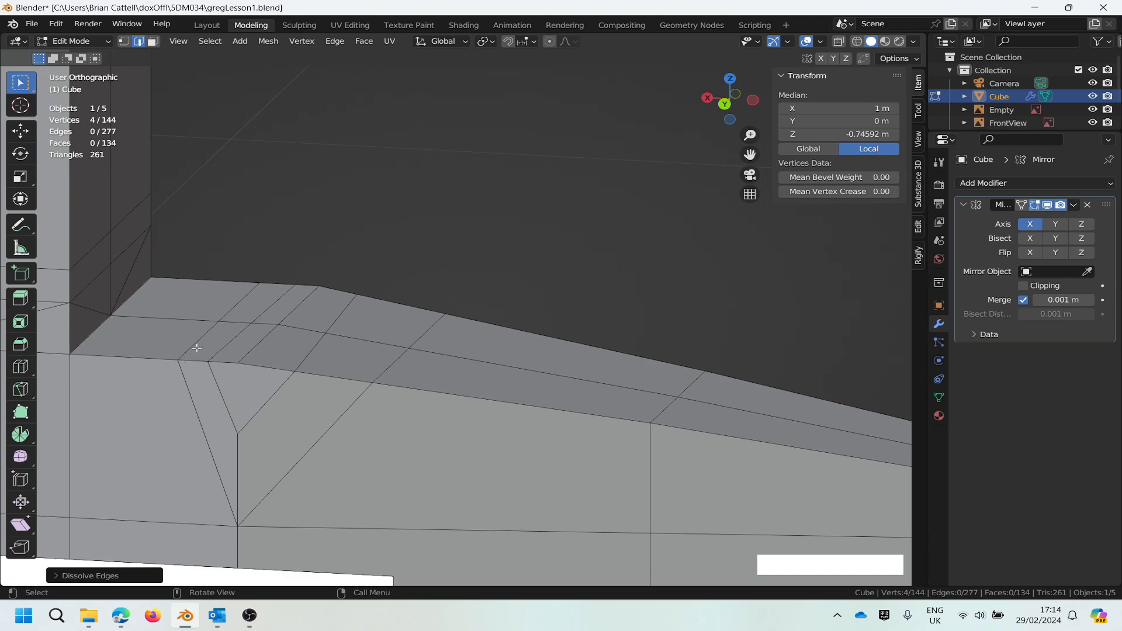
{"action": "middle_click_drag", "start_coordinate": [204, 357], "coordinate": [23, 341]}
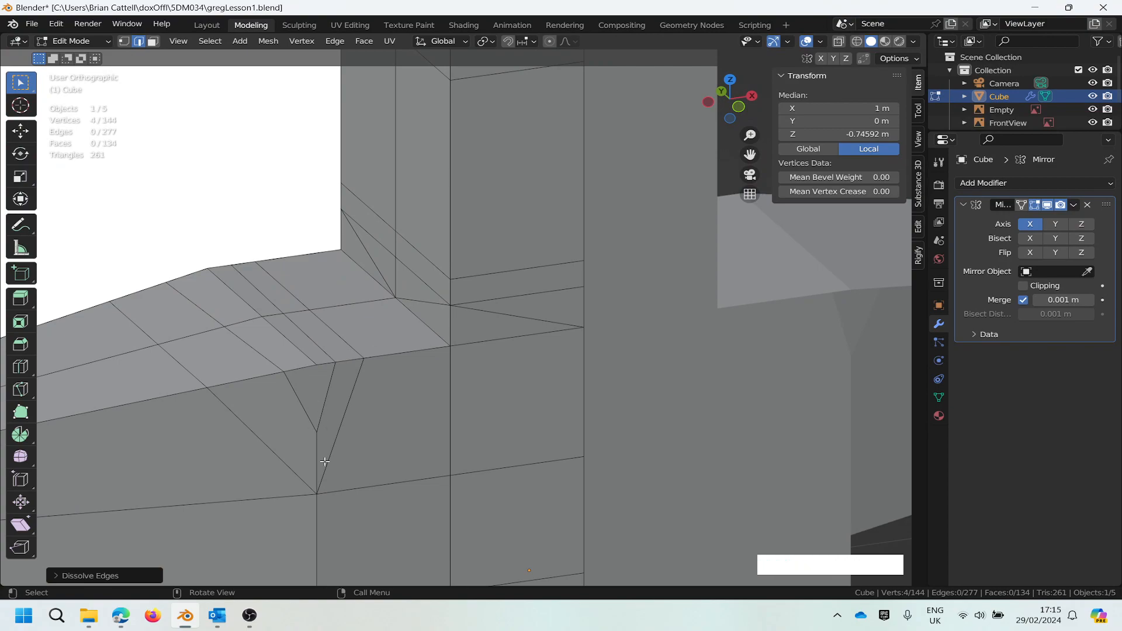
{"action": "scroll", "coordinate": [322, 458], "scroll_direction": "down", "scroll_amount": 3}
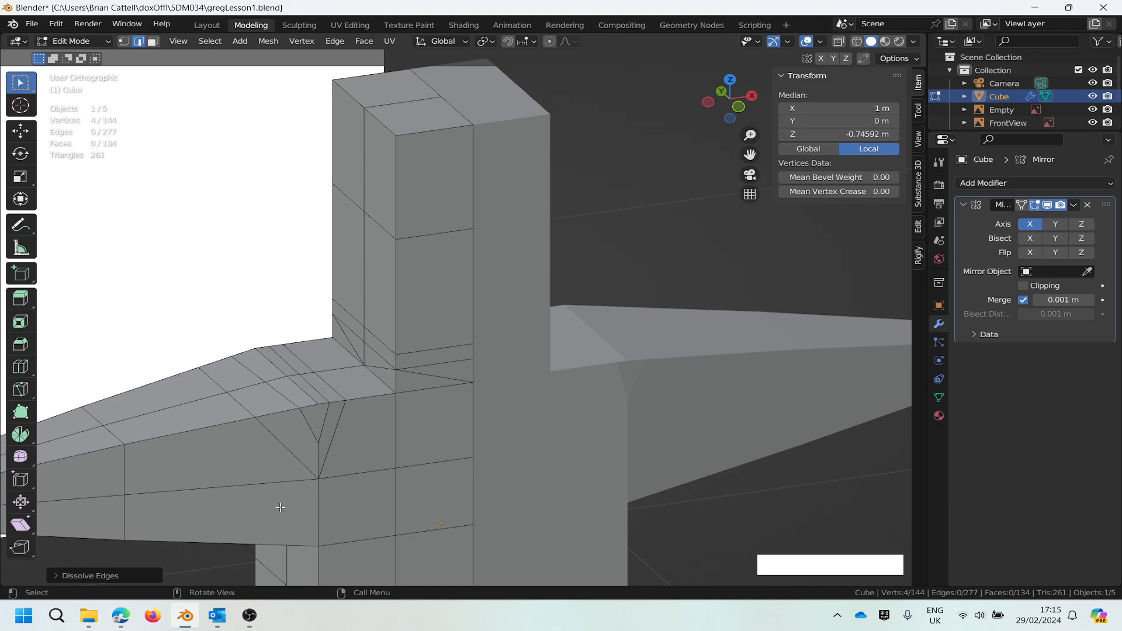
{"action": "scroll", "coordinate": [299, 544], "scroll_direction": "up", "scroll_amount": 3}
{"action": "scroll", "coordinate": [289, 508], "scroll_direction": "down", "scroll_amount": 5}
{"action": "mouse_move", "coordinate": [272, 446]}
{"action": "middle_mouse_down"}
{"action": "mouse_move", "coordinate": [265, 479]}
{"action": "mouse_move", "coordinate": [327, 467]}
{"action": "mouse_move", "coordinate": [296, 416]}
{"action": "mouse_move", "coordinate": [295, 388]}
{"action": "mouse_move", "coordinate": [295, 461]}
{"action": "mouse_move", "coordinate": [279, 432]}
{"action": "middle_mouse_up"}
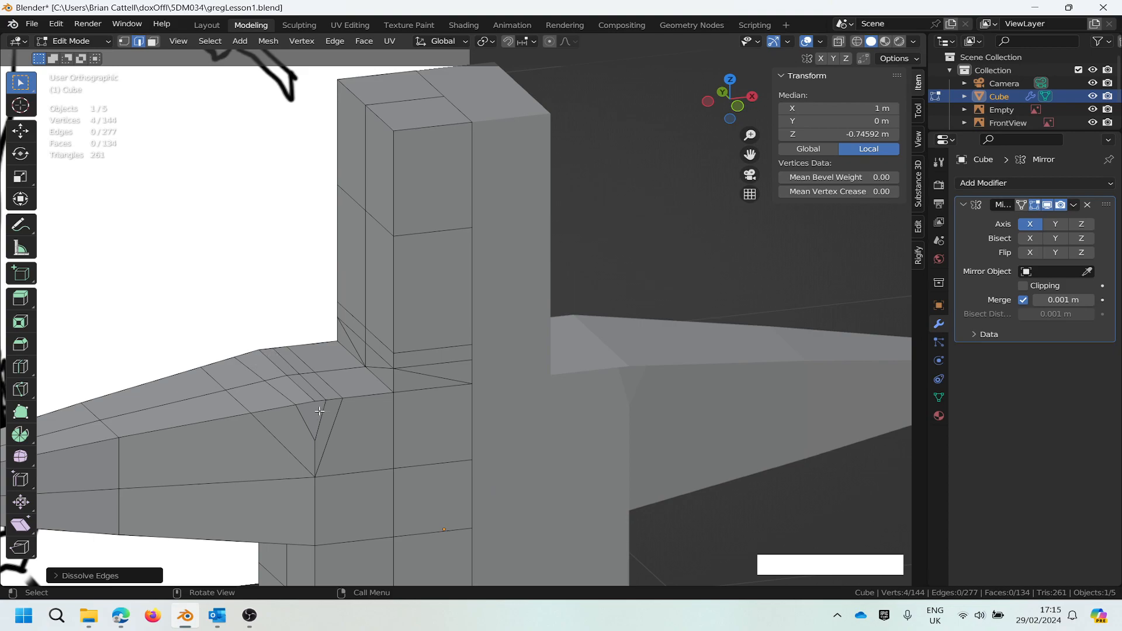
{"action": "scroll", "coordinate": [280, 425], "scroll_direction": "down", "scroll_amount": 4}
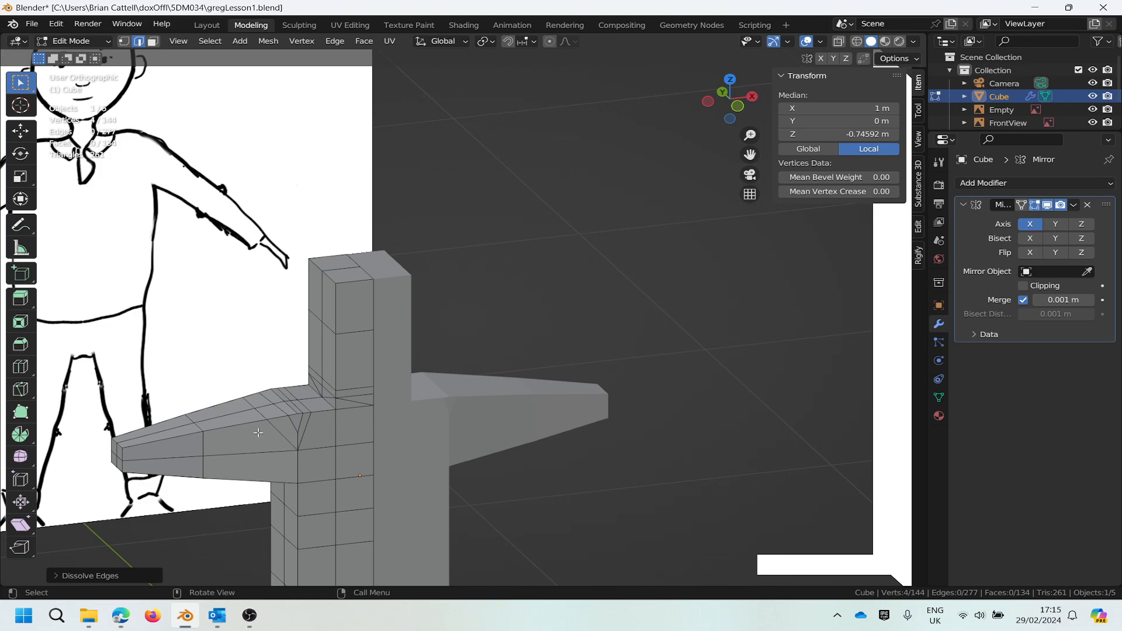
{"action": "scroll", "coordinate": [253, 428], "scroll_direction": "down", "scroll_amount": 1}
{"action": "scroll", "coordinate": [253, 428], "scroll_direction": "up", "scroll_amount": 3}
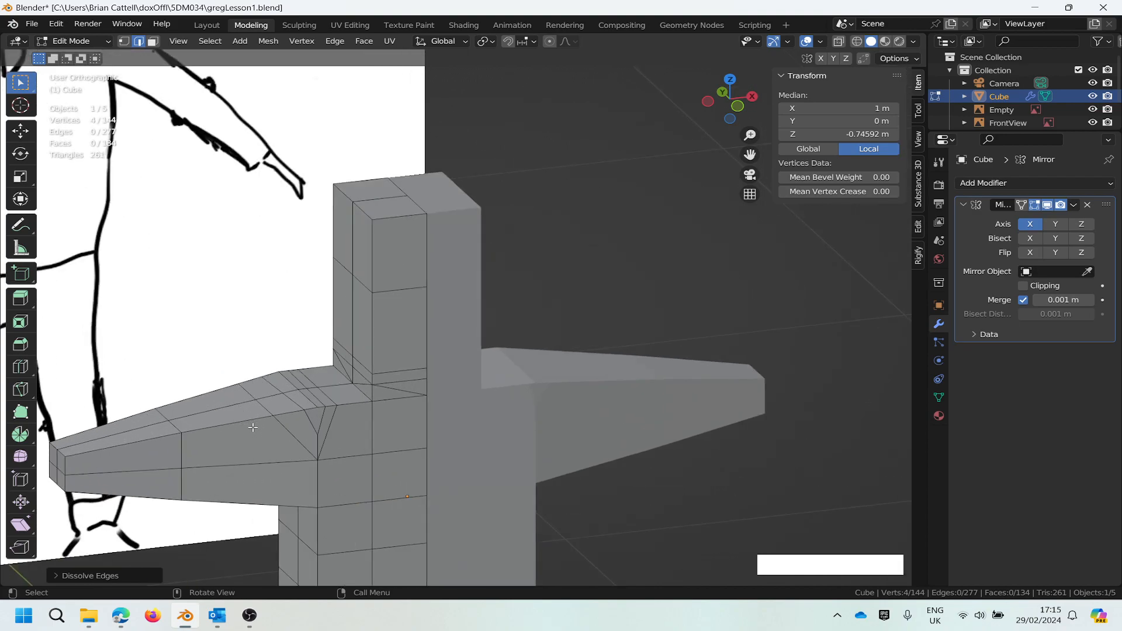
{"action": "mouse_move", "coordinate": [283, 419]}
{"action": "middle_mouse_down"}
{"action": "mouse_move", "coordinate": [293, 446]}
{"action": "mouse_move", "coordinate": [264, 424]}
{"action": "middle_mouse_up"}
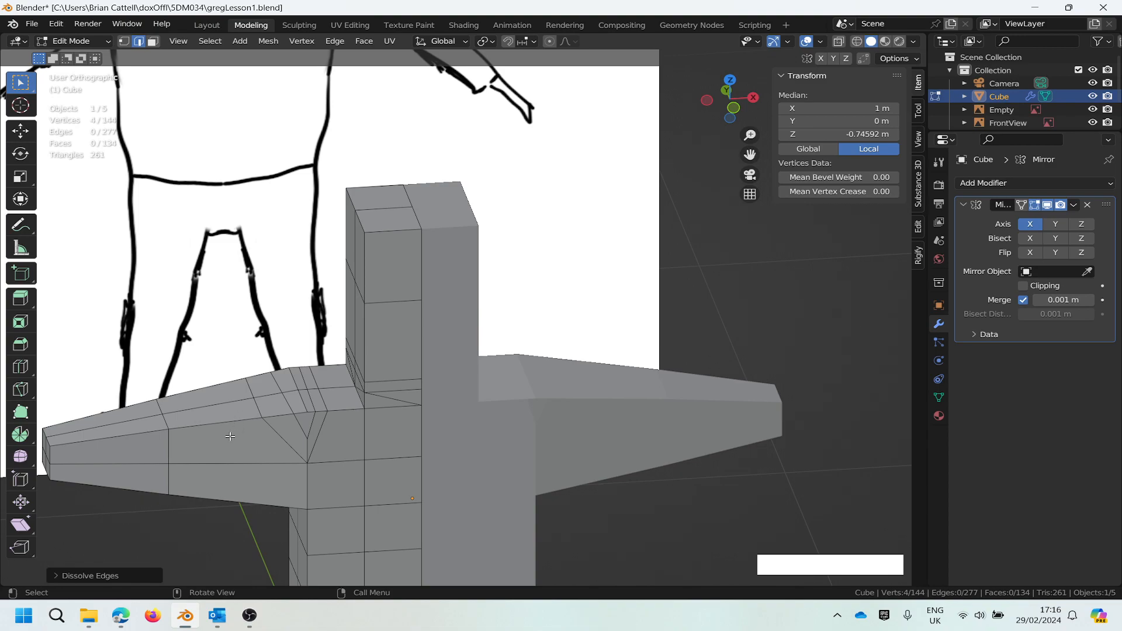
Step: Add a loop cut around the upper arm and slide it about -0.73 toward the existing mid-arm loop
{"action": "key", "text": "ctrl"}
{"action": "key", "text": "ctrl+r"}
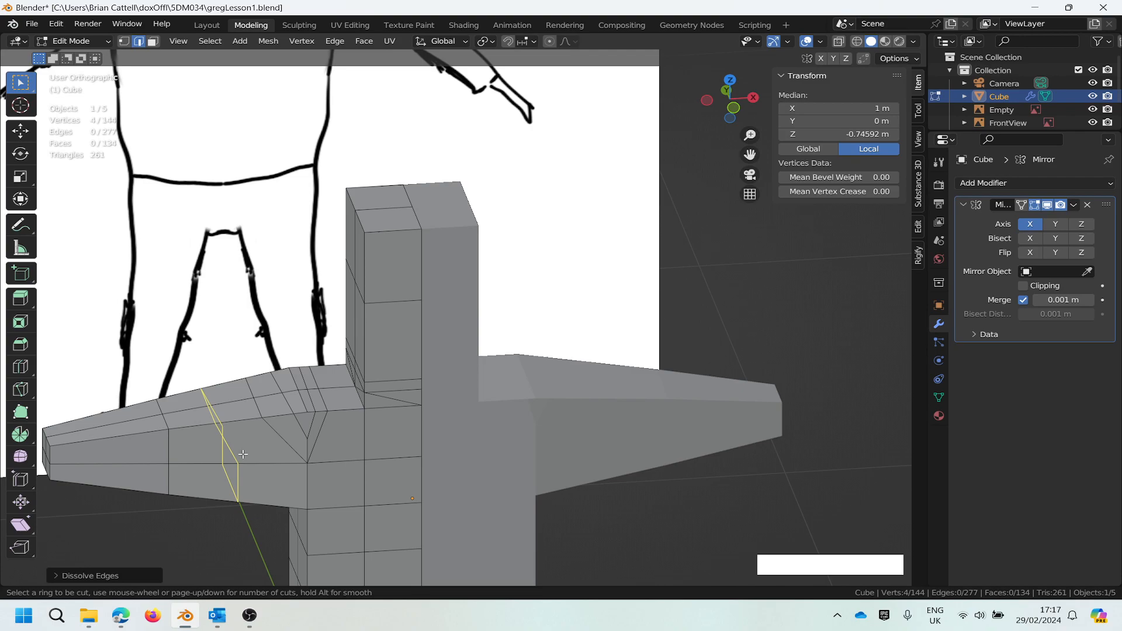
{"action": "left_click_drag", "start_coordinate": [240, 454], "coordinate": [202, 458]}
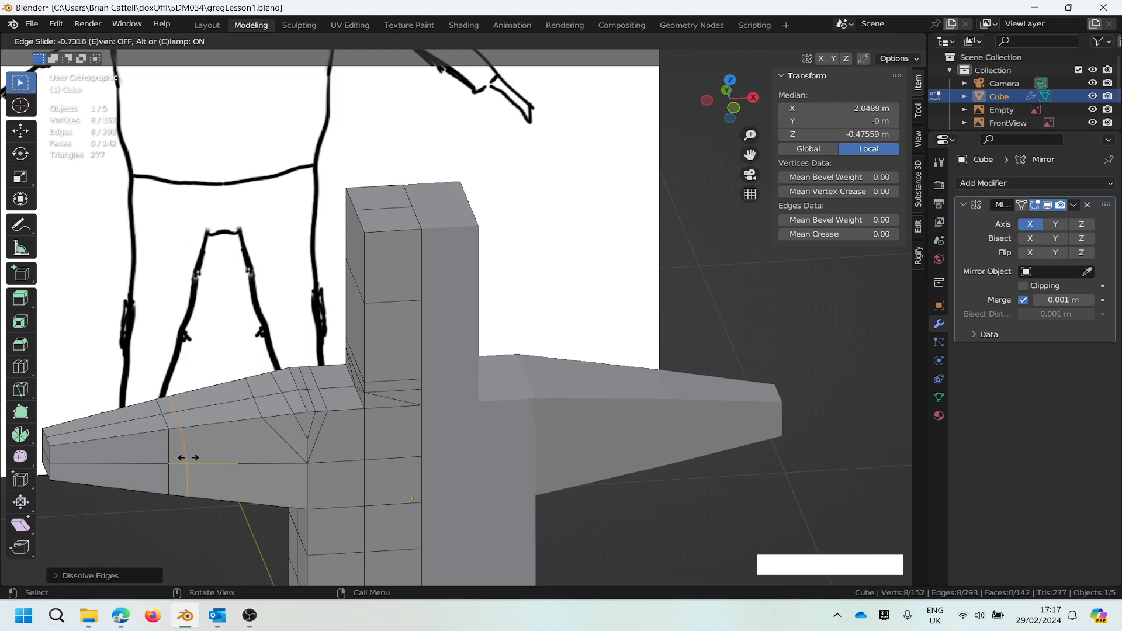
{"action": "left_click", "coordinate": [188, 458]}
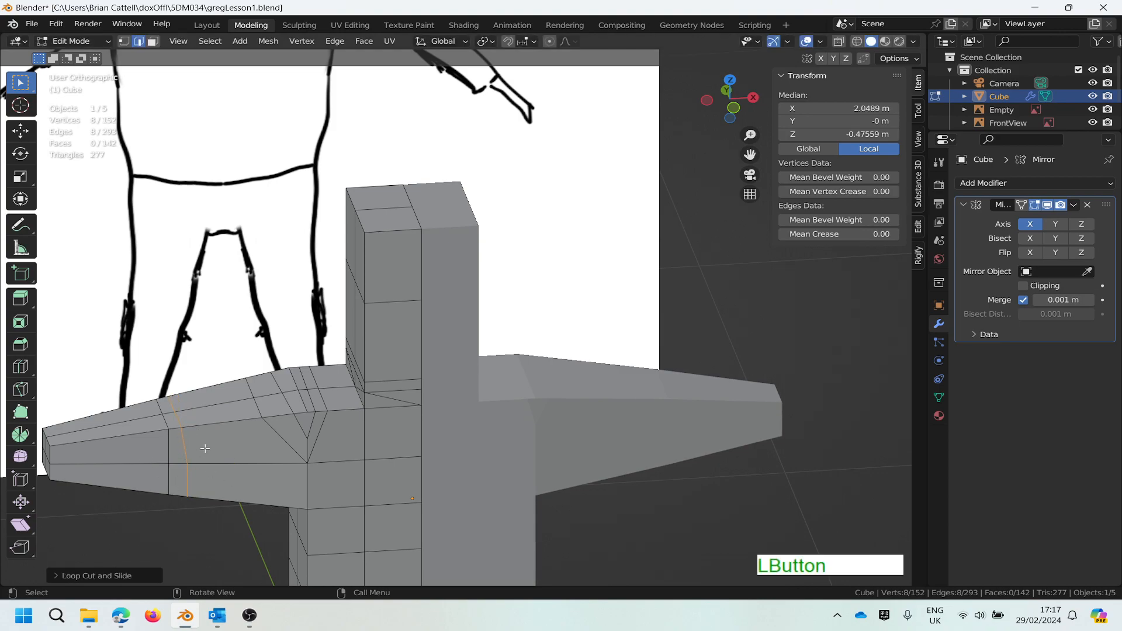
Step: Examine the edge loops over the whole character, from the arm and shoulder down to the legs and feet
{"action": "scroll", "coordinate": [292, 459], "scroll_direction": "down", "scroll_amount": 5}
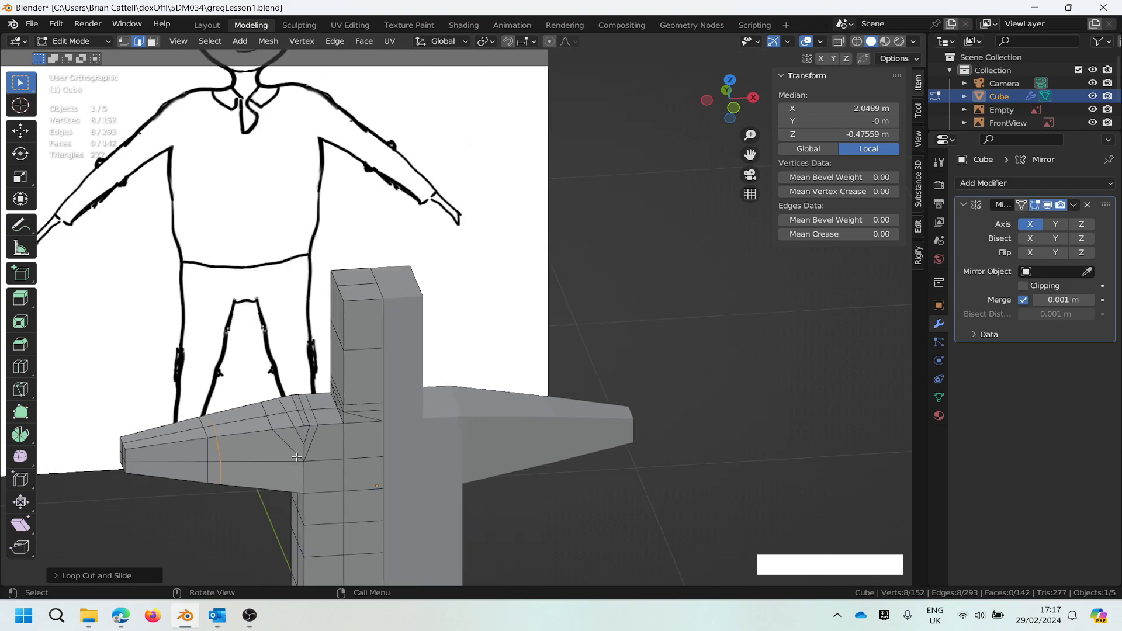
{"action": "scroll", "coordinate": [316, 544], "scroll_direction": "up", "scroll_amount": 4}
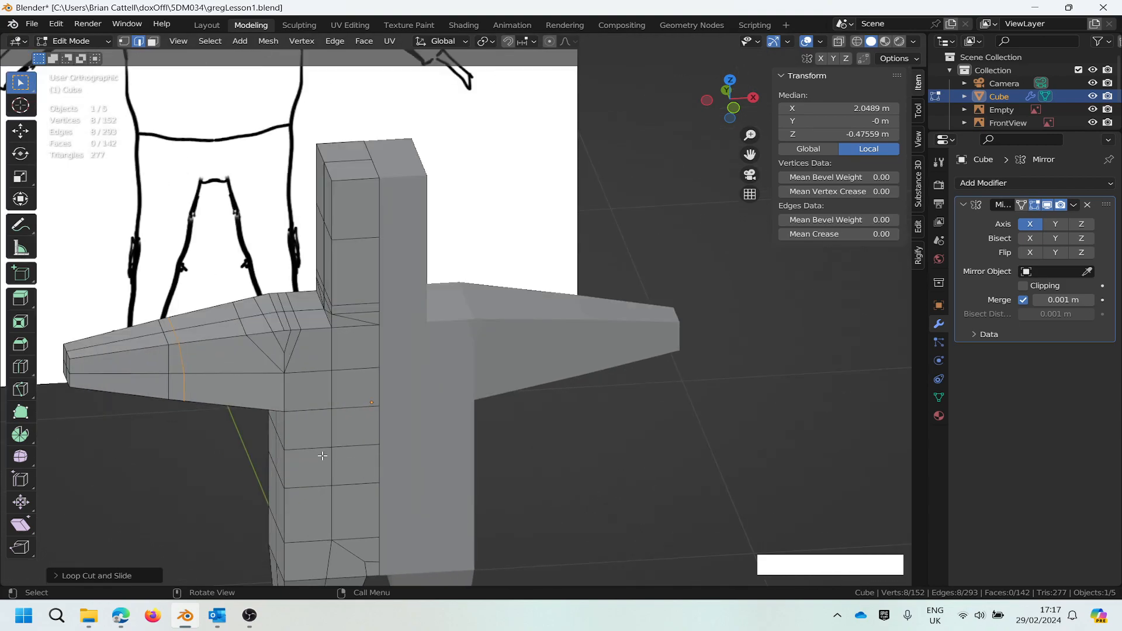
{"action": "scroll", "coordinate": [280, 374], "scroll_direction": "down", "scroll_amount": 2}
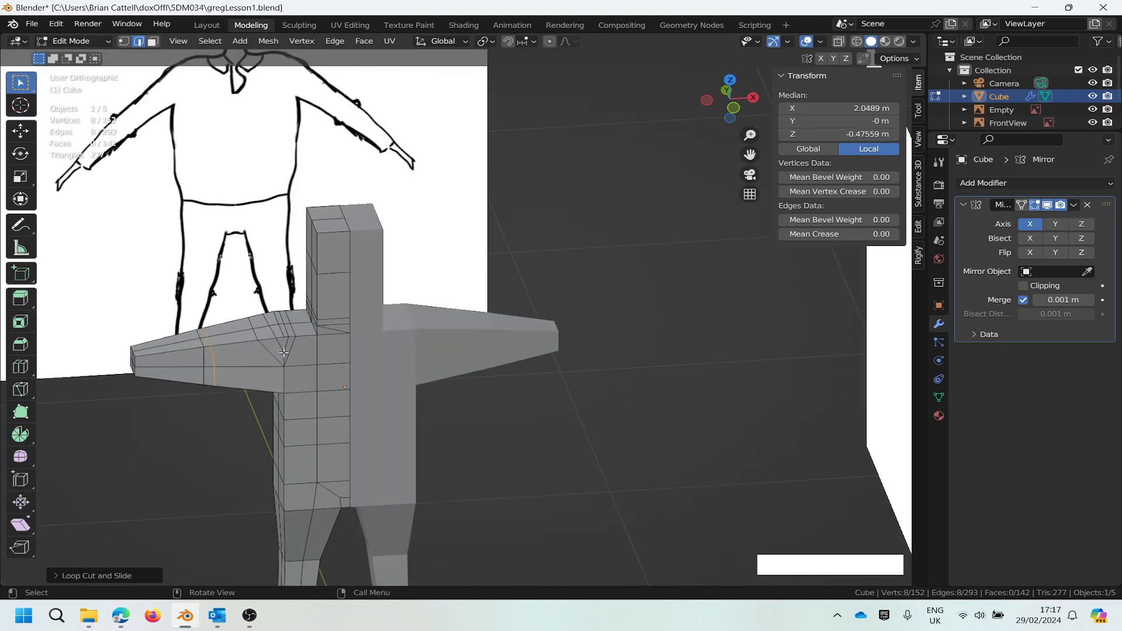
{"action": "middle_click_drag", "start_coordinate": [280, 374], "coordinate": [313, 383]}
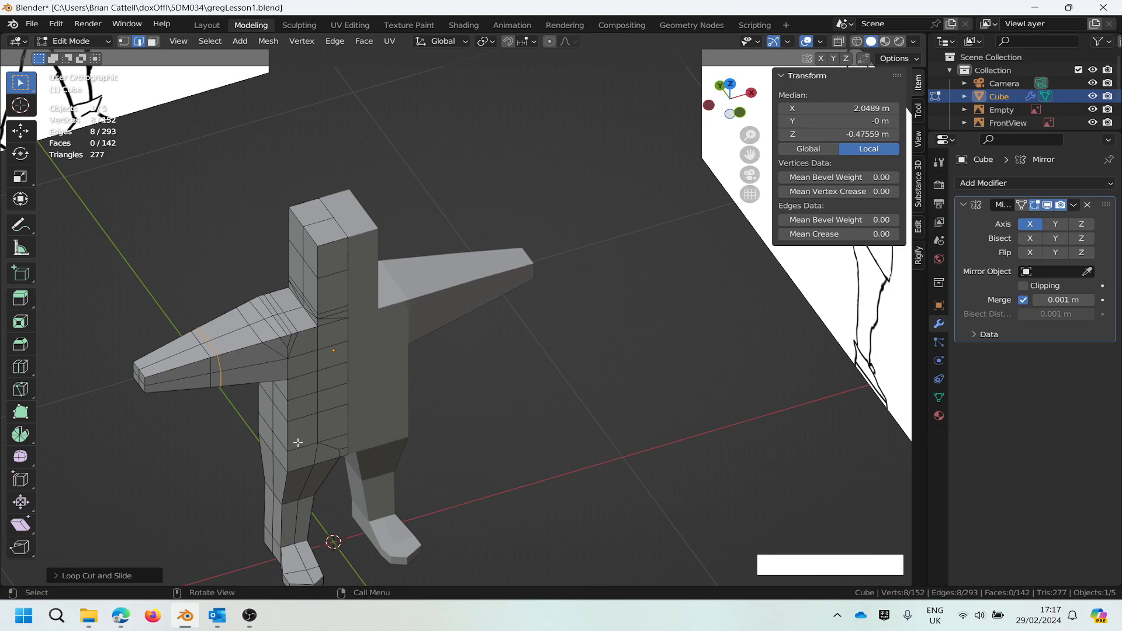
{"action": "scroll", "coordinate": [298, 442], "scroll_direction": "down", "scroll_amount": 1}
{"action": "scroll", "coordinate": [277, 537], "scroll_direction": "up", "scroll_amount": 1}
{"action": "scroll", "coordinate": [275, 550], "scroll_direction": "up", "scroll_amount": 2}
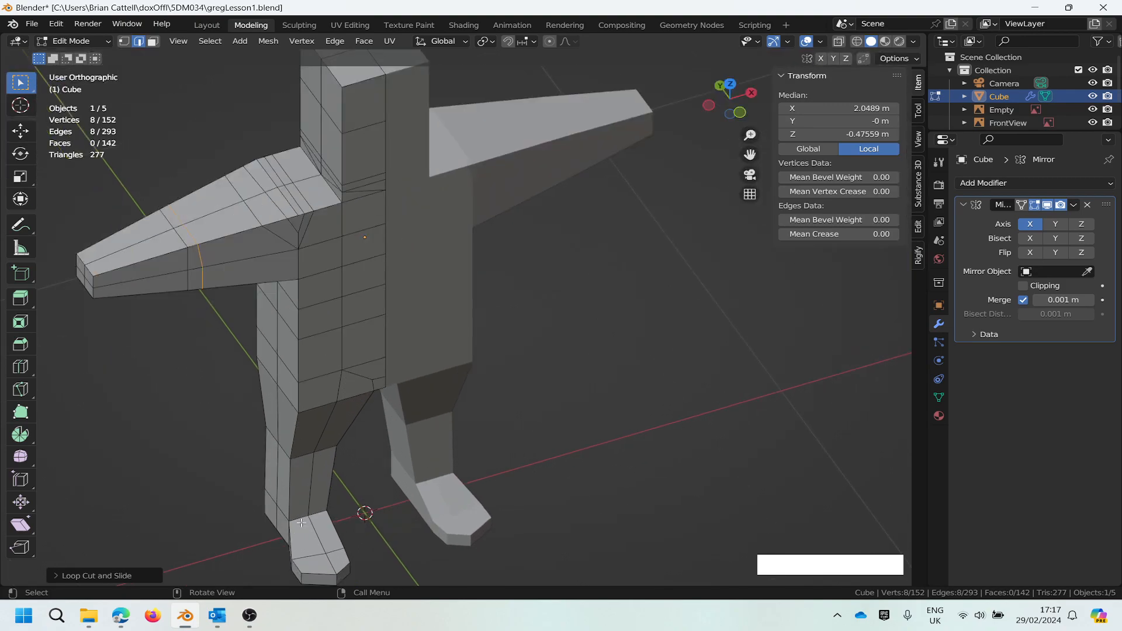
{"action": "scroll", "coordinate": [335, 402], "scroll_direction": "down", "scroll_amount": 1}
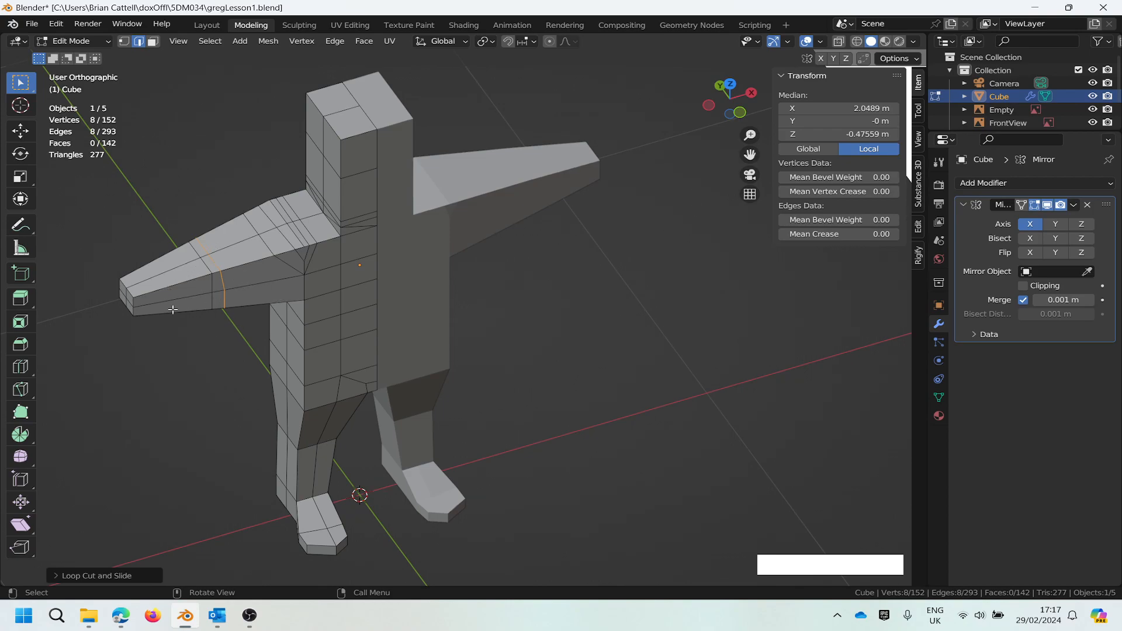
{"action": "scroll", "coordinate": [173, 309], "scroll_direction": "down", "scroll_amount": 1}
{"action": "scroll", "coordinate": [153, 302], "scroll_direction": "up", "scroll_amount": 1}
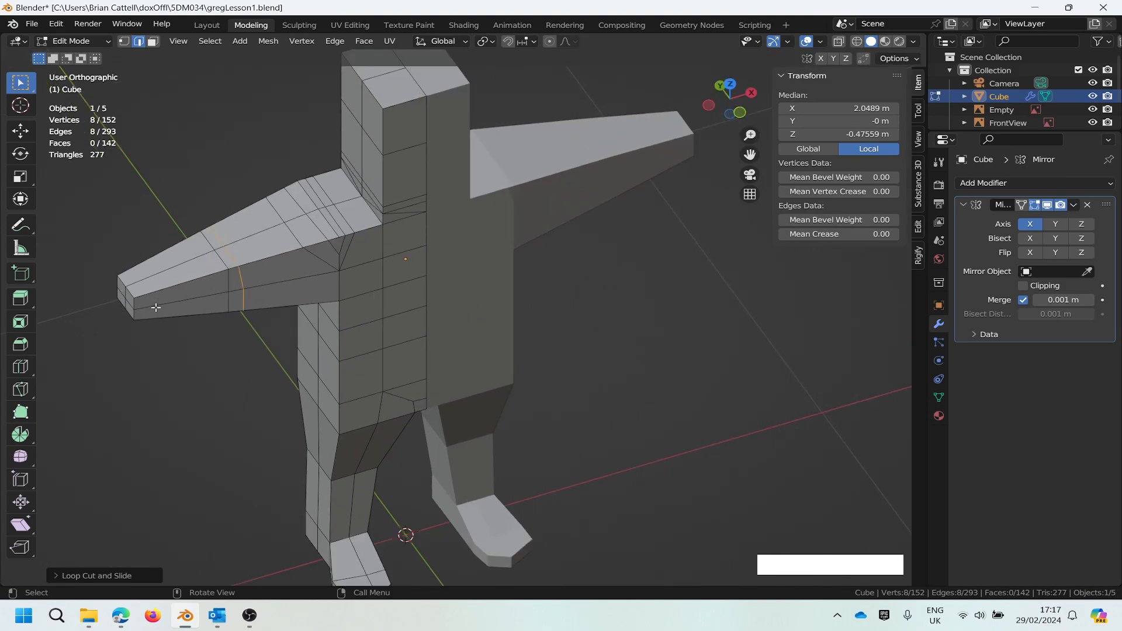
{"action": "scroll", "coordinate": [155, 309], "scroll_direction": "down", "scroll_amount": 1}
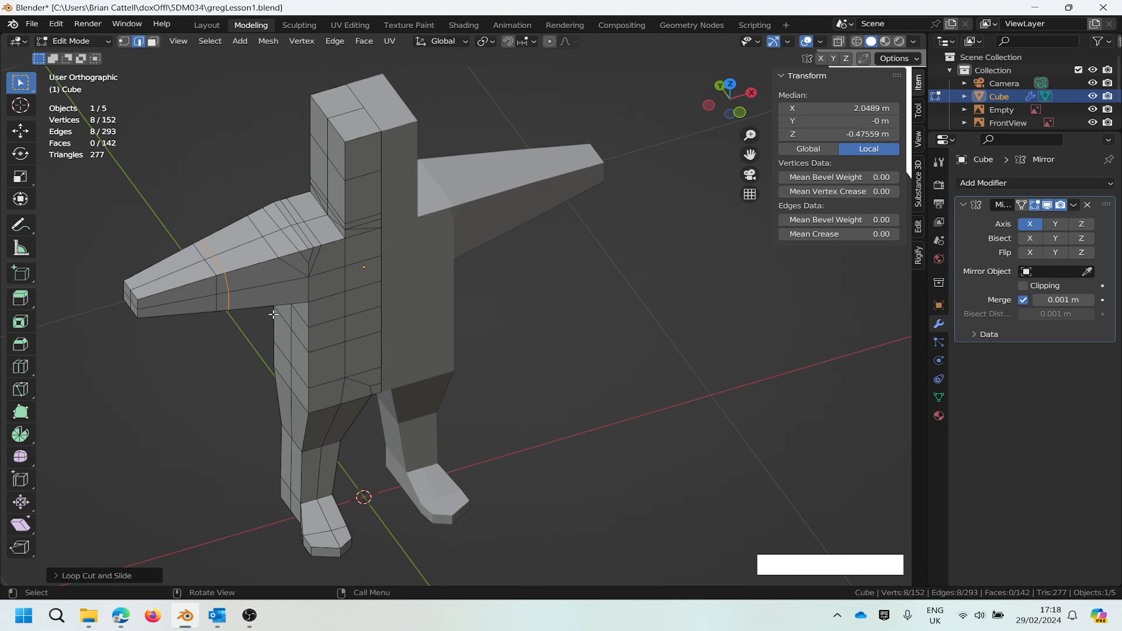
{"action": "scroll", "coordinate": [272, 311], "scroll_direction": "down", "scroll_amount": 1}
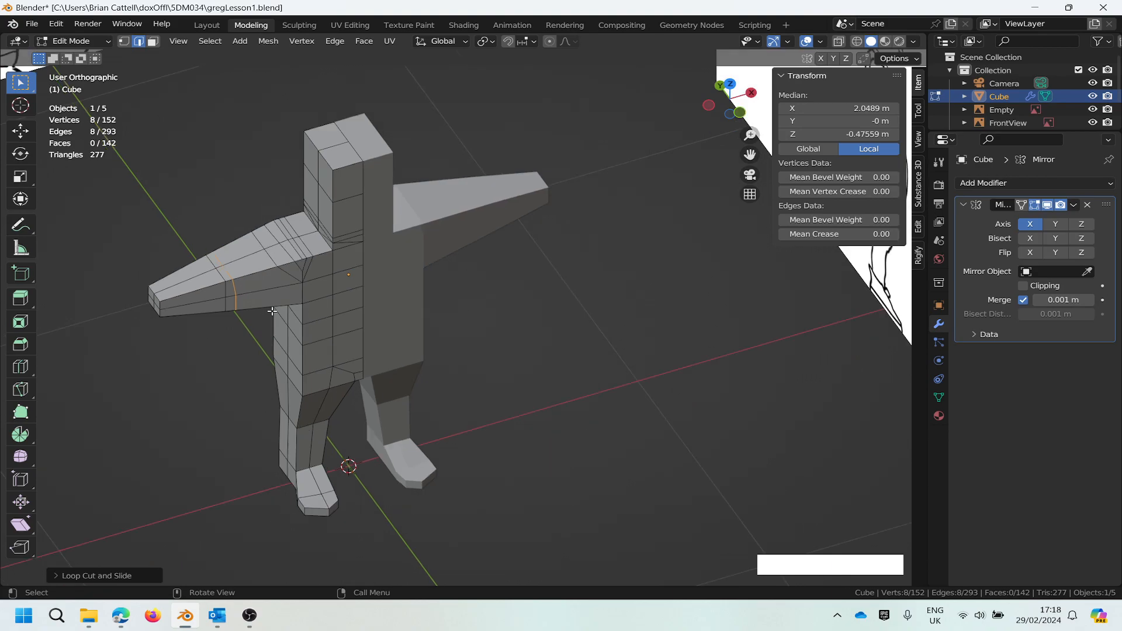
{"action": "scroll", "coordinate": [272, 311], "scroll_direction": "up", "scroll_amount": 2}
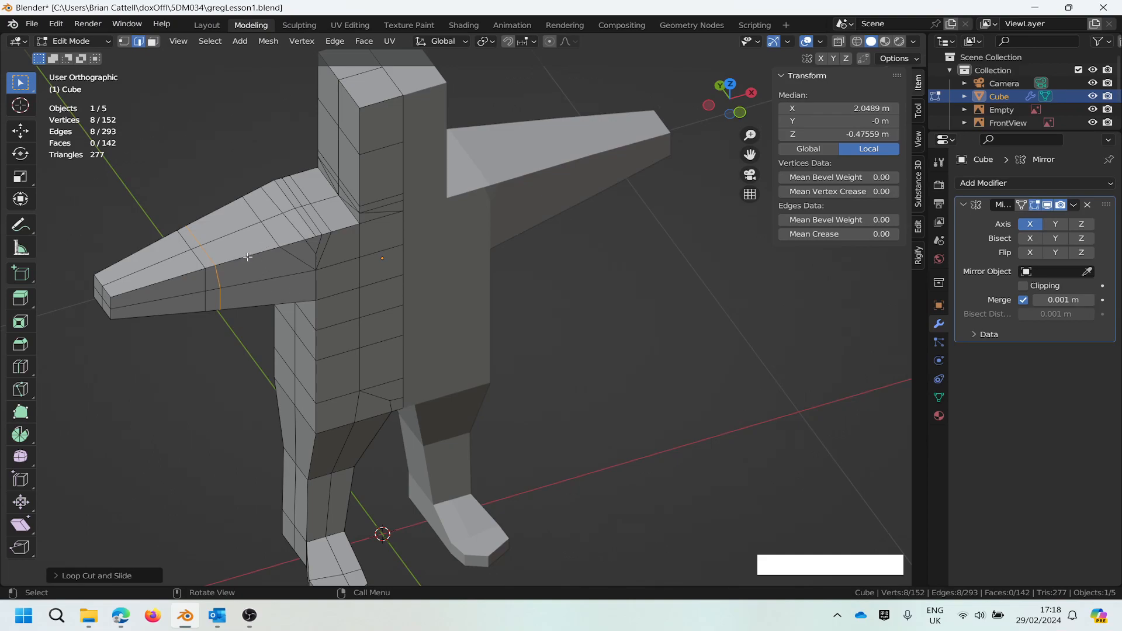
Step: Move the front upper edge line of the arm and shoulder inward and down, to a local median of about Y 0.66 m, Z -0.69 m
{"action": "left_click", "coordinate": [307, 238], "text": "alt"}
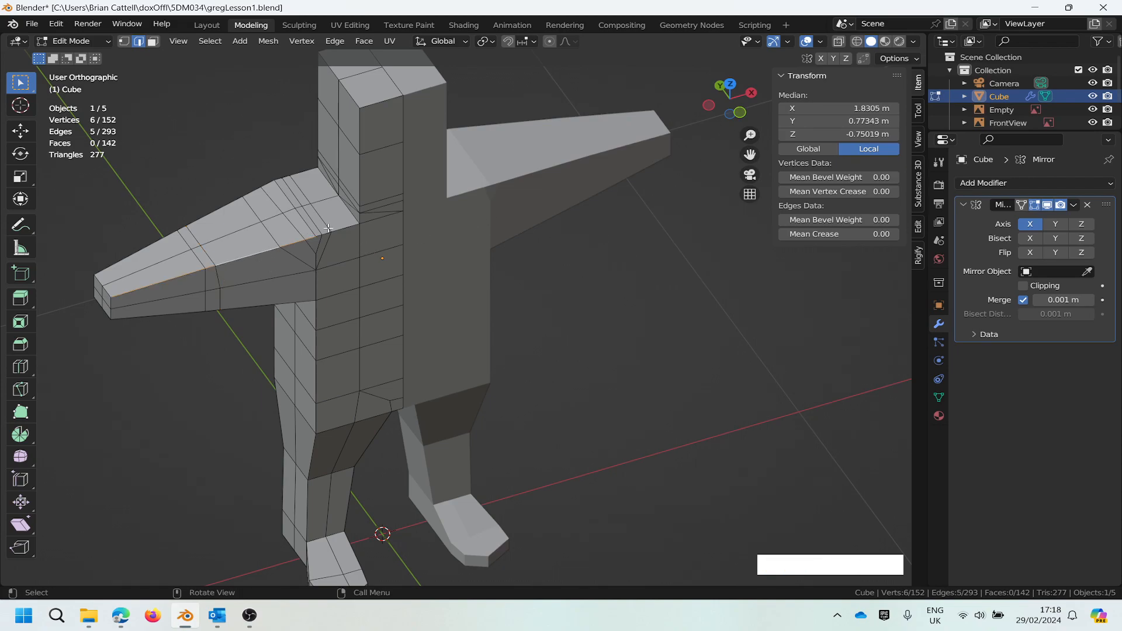
{"action": "scroll", "coordinate": [328, 241], "scroll_direction": "up", "scroll_amount": 3}
{"action": "scroll", "coordinate": [328, 242], "scroll_direction": "down", "scroll_amount": 3}
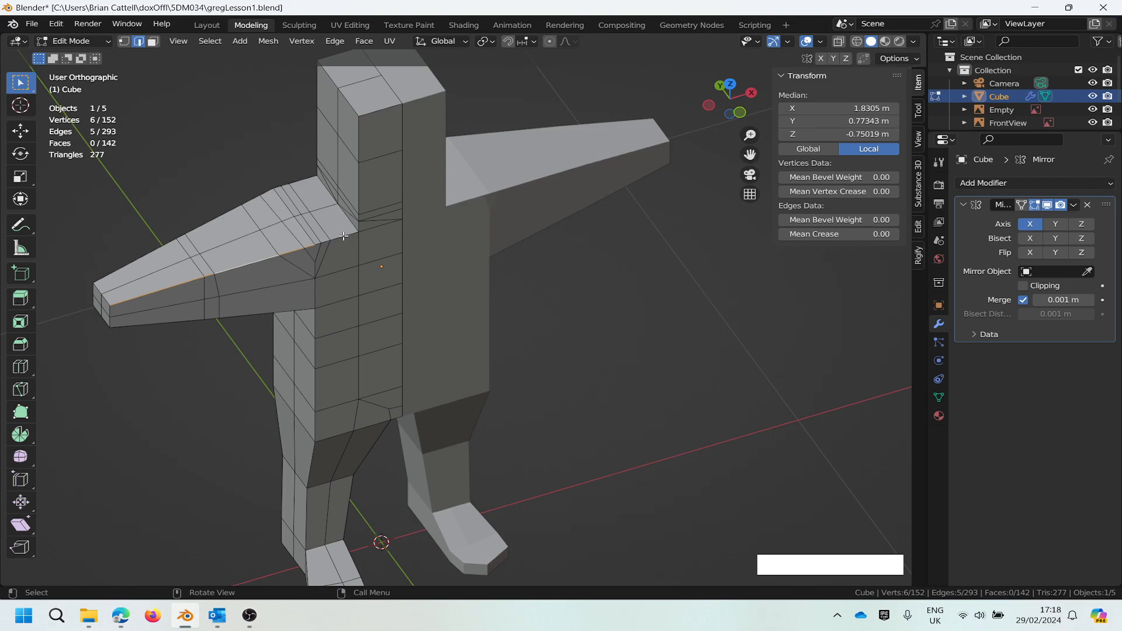
{"action": "left_click", "coordinate": [54, 59]}
{"action": "left_click", "coordinate": [337, 236], "text": "alt"}
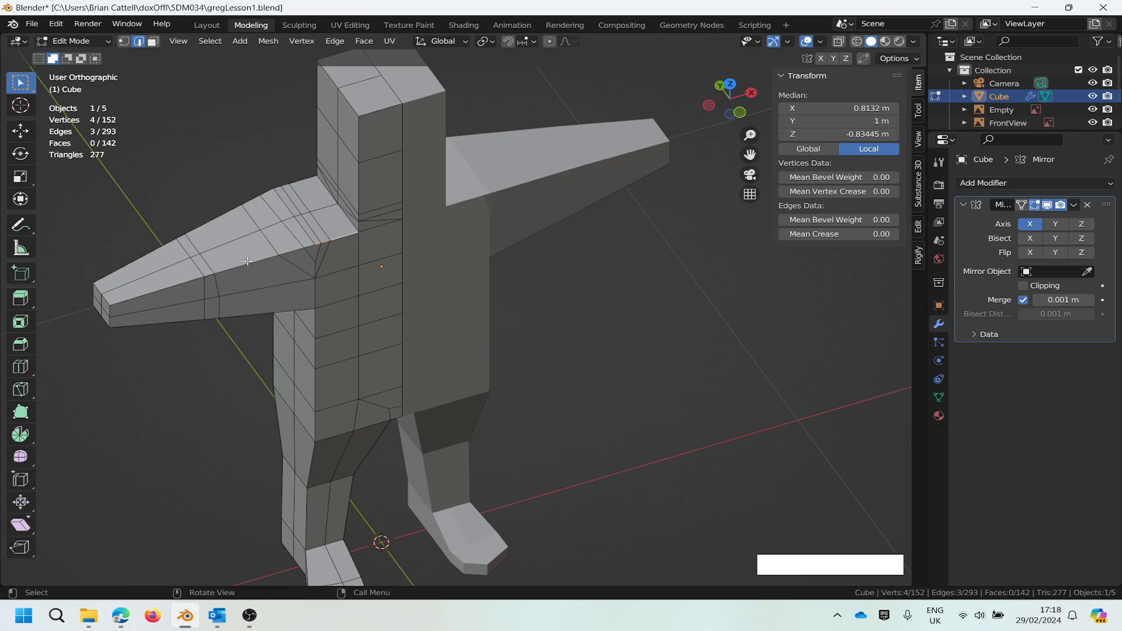
{"action": "key", "text": "shift"}
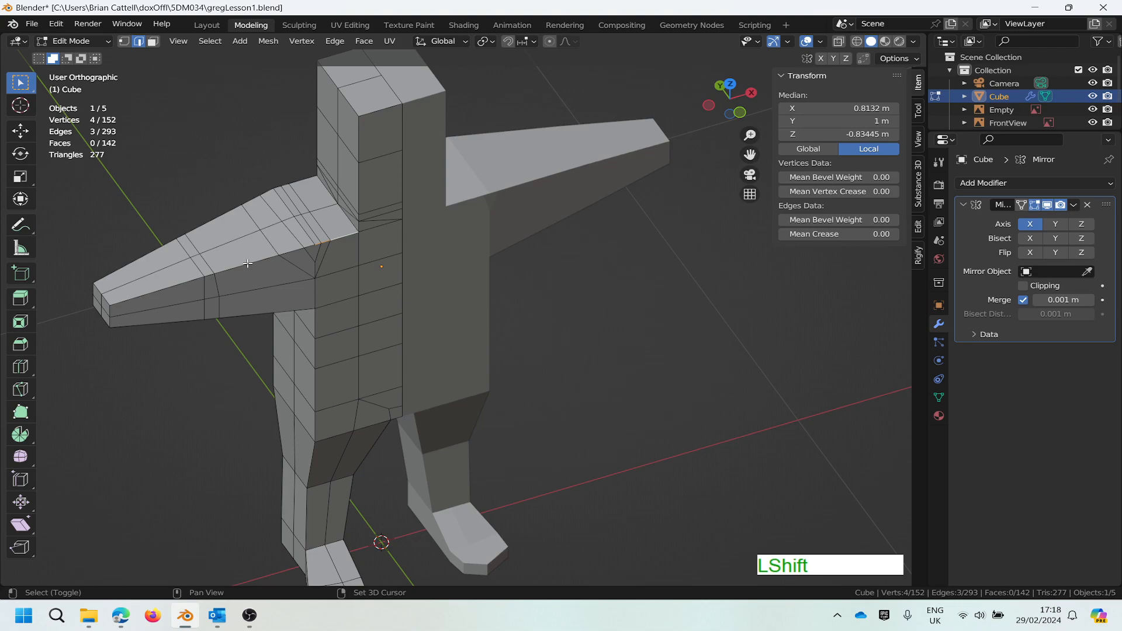
{"action": "left_click", "coordinate": [248, 264], "text": "alt+shift"}
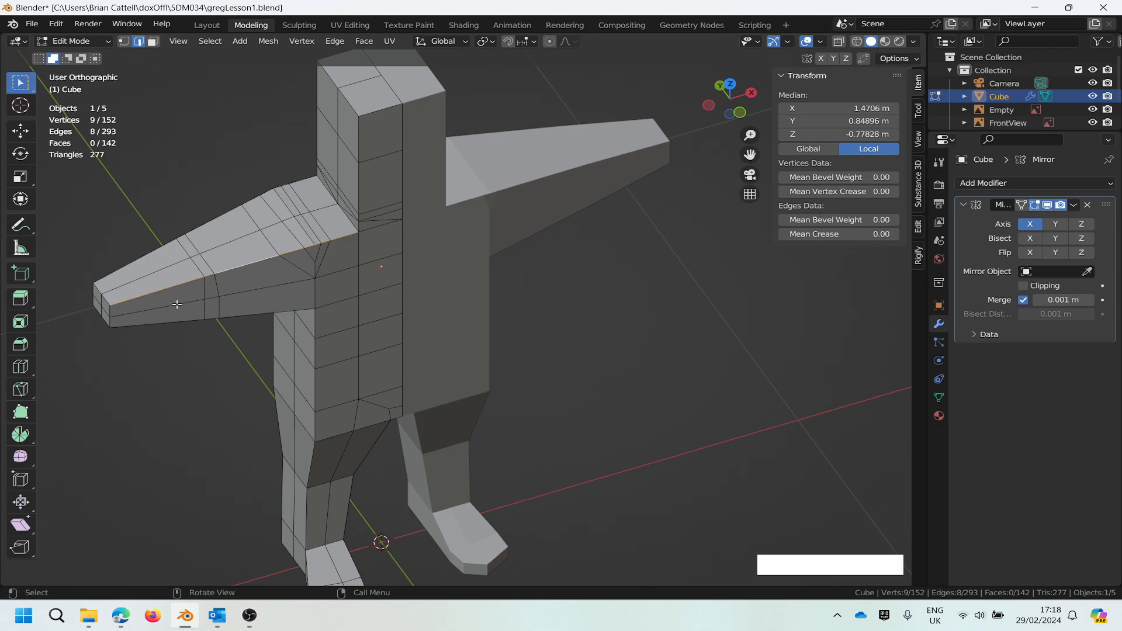
{"action": "scroll", "coordinate": [204, 276], "scroll_direction": "up", "scroll_amount": 4}
{"action": "scroll", "coordinate": [210, 279], "scroll_direction": "down", "scroll_amount": 2}
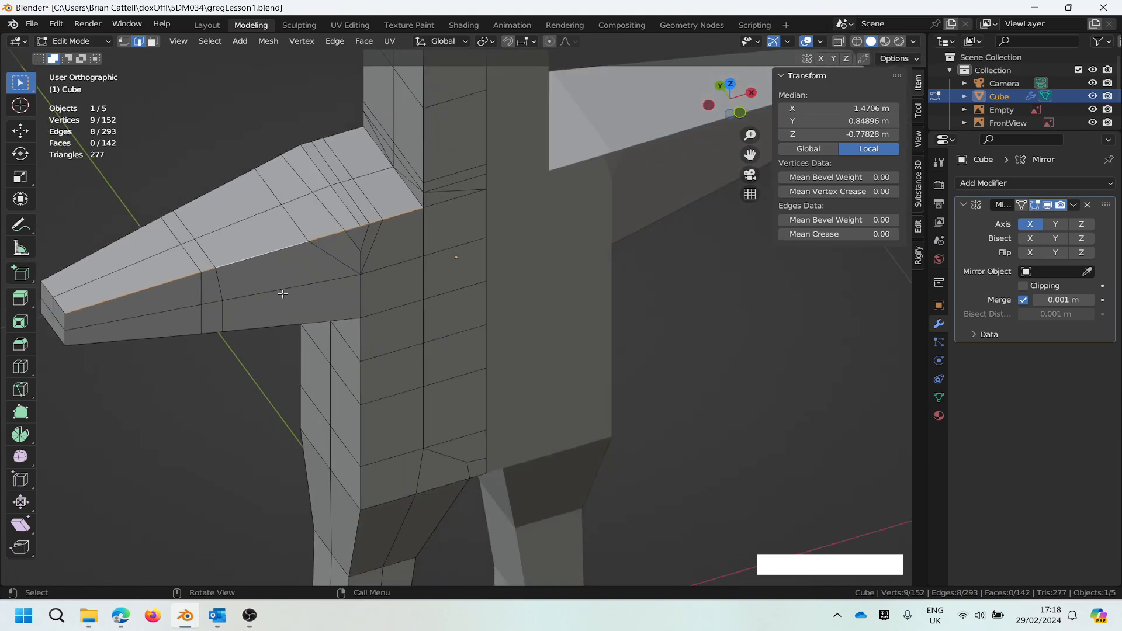
{"action": "middle_click_drag", "start_coordinate": [270, 293], "coordinate": [308, 281]}
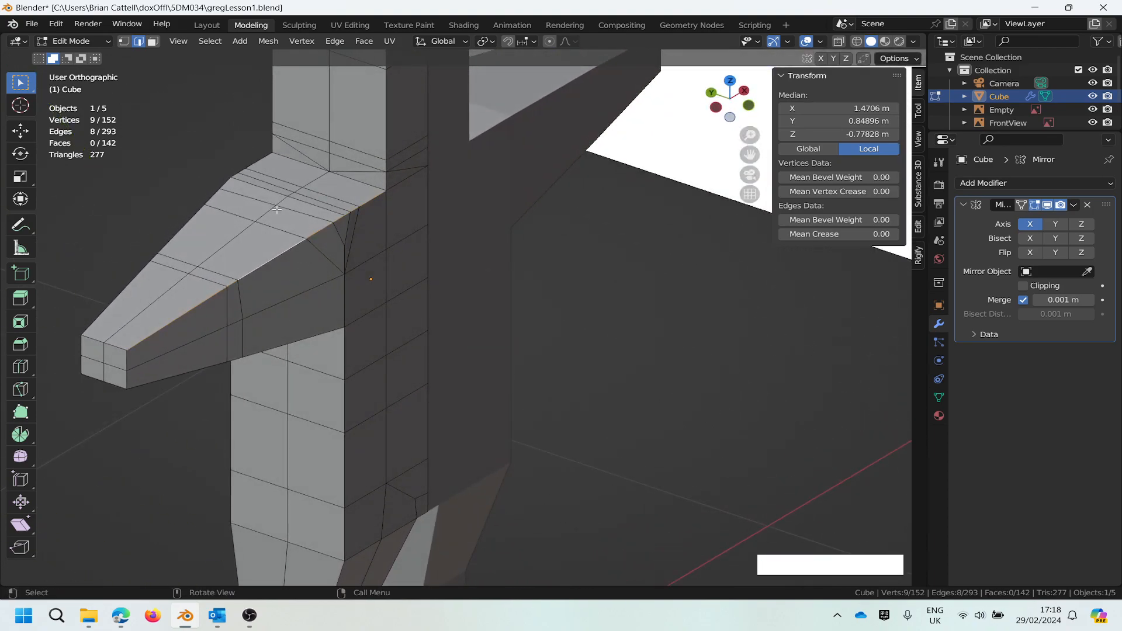
{"action": "left_click", "coordinate": [24, 136]}
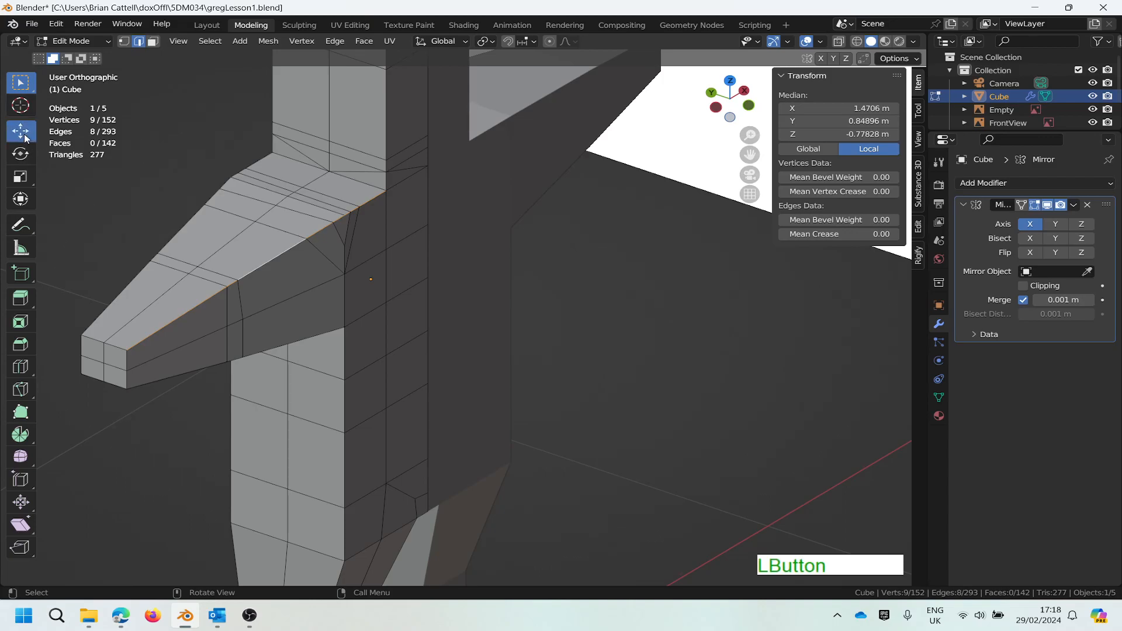
{"action": "left_click_drag", "start_coordinate": [275, 215], "coordinate": [264, 227]}
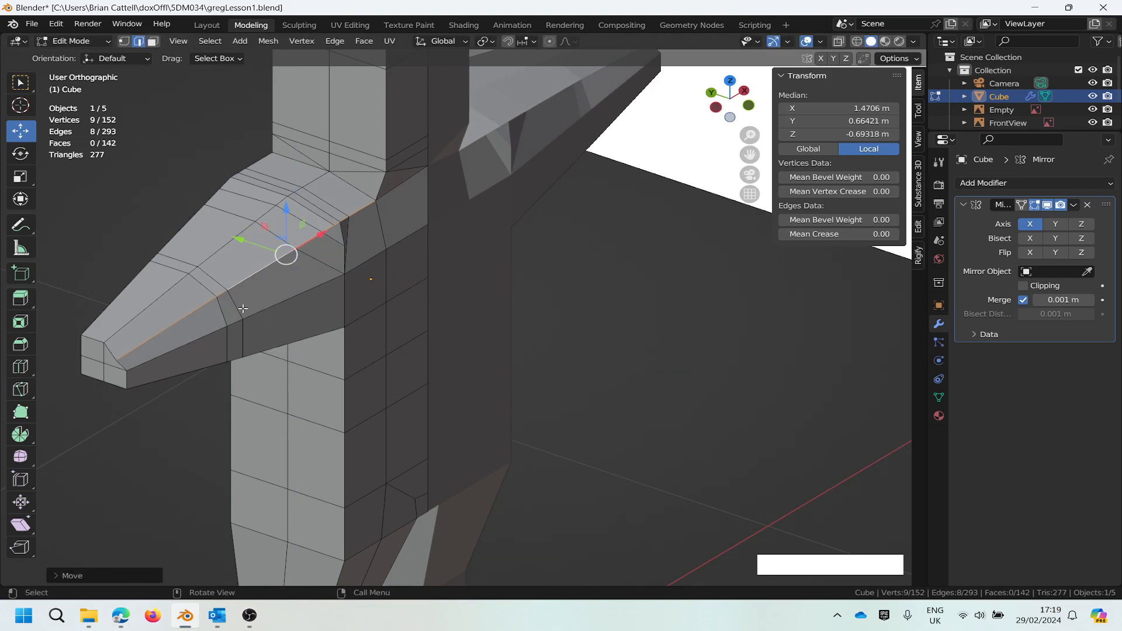
Step: Move the back upper edge line of the arm and shoulder inward and down, to a local median of about Y -0.72 m, Z -0.70 m
{"action": "middle_click_drag", "start_coordinate": [233, 303], "coordinate": [466, 290]}
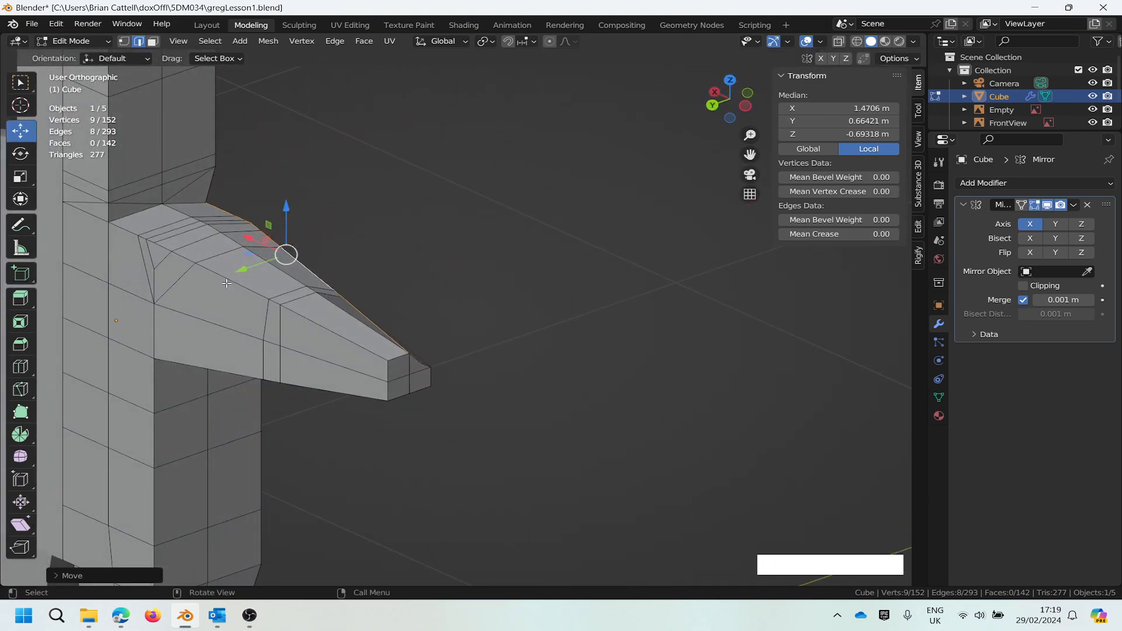
{"action": "left_click", "coordinate": [123, 228], "text": "alt"}
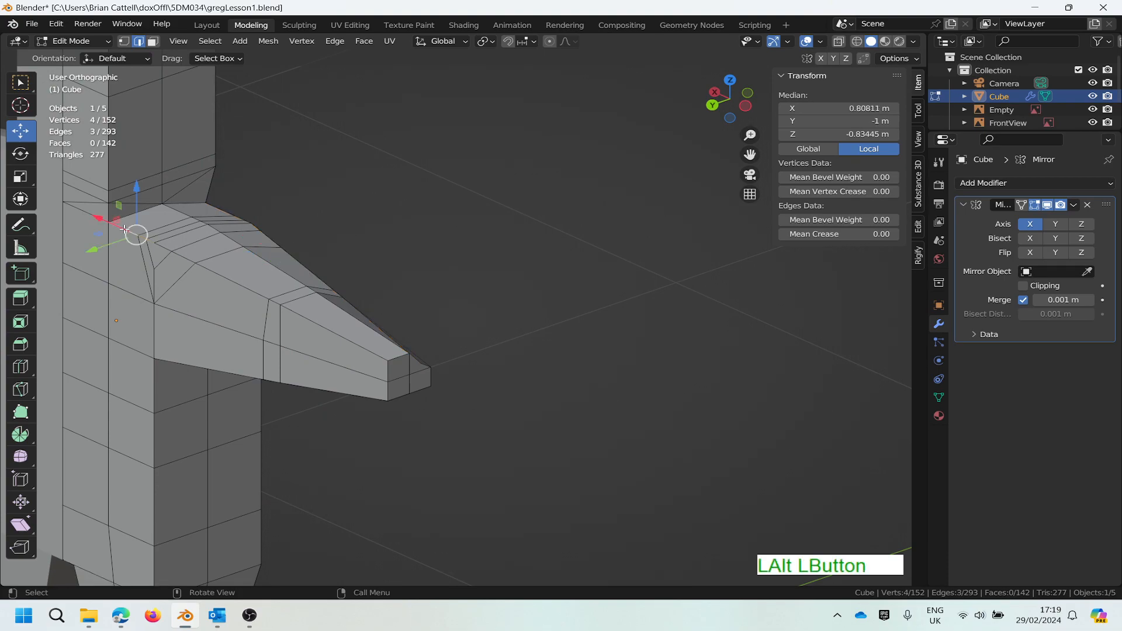
{"action": "left_click", "coordinate": [242, 286], "text": "alt+shift"}
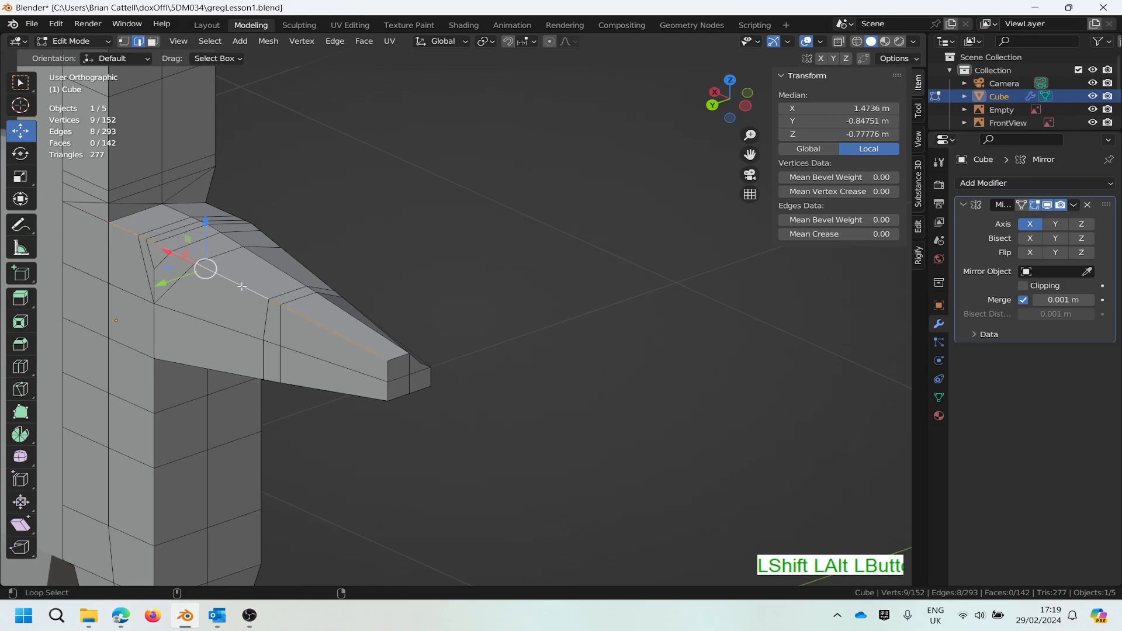
{"action": "middle_click_drag", "start_coordinate": [255, 281], "coordinate": [226, 302]}
{"action": "left_click_drag", "start_coordinate": [179, 255], "coordinate": [189, 267]}
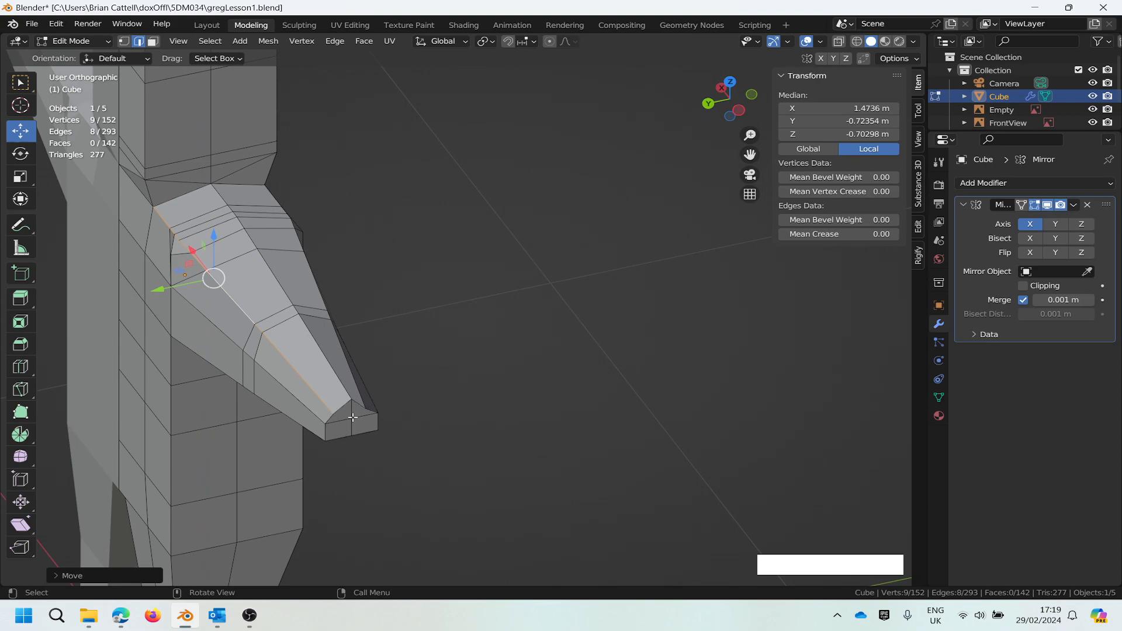
Step: Move the back lower edge line of the arm inward and up, to a local median of about Y -0.61 m, Z -0.30 m
{"action": "scroll", "coordinate": [352, 417], "scroll_direction": "up", "scroll_amount": 4}
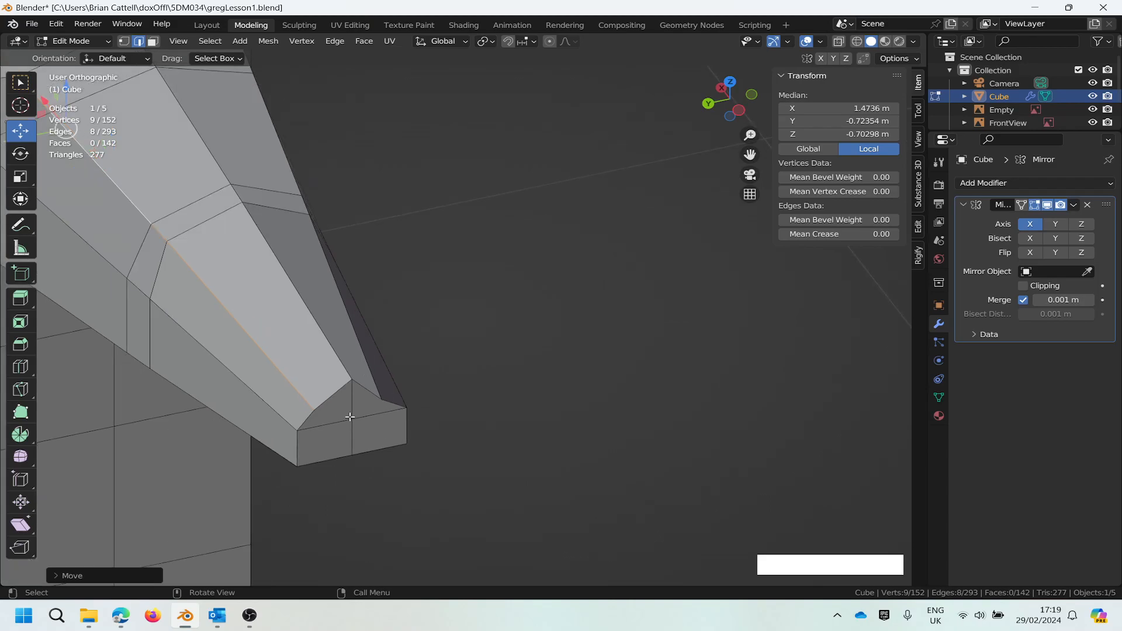
{"action": "scroll", "coordinate": [350, 417], "scroll_direction": "down", "scroll_amount": 3}
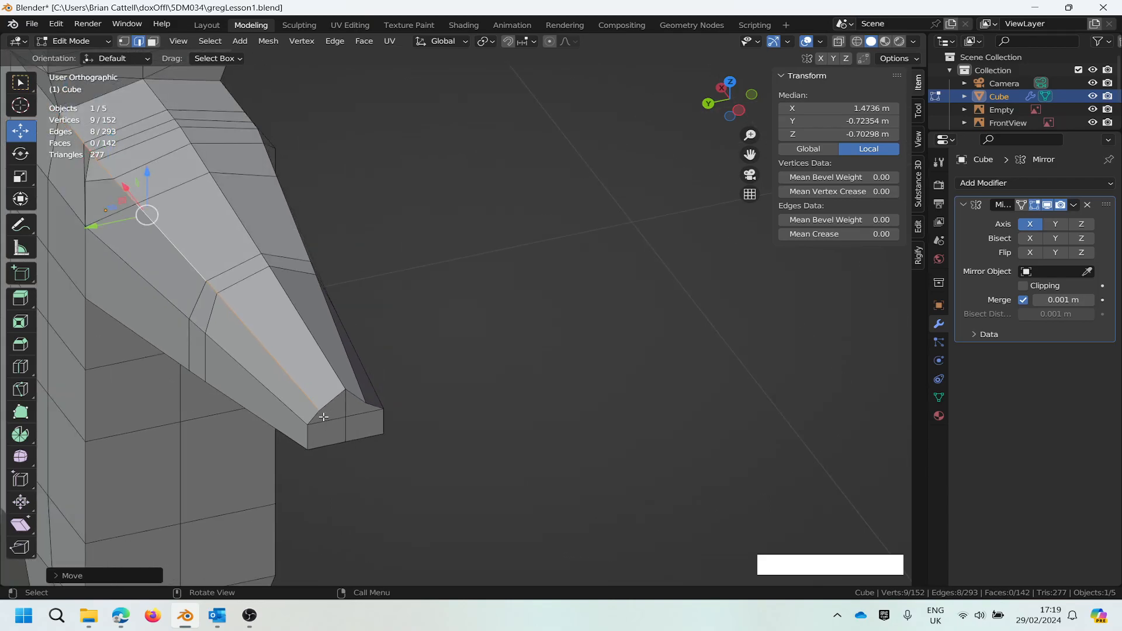
{"action": "middle_click", "coordinate": [315, 401], "text": "alt"}
{"action": "middle_click_drag", "start_coordinate": [292, 421], "coordinate": [260, 356]}
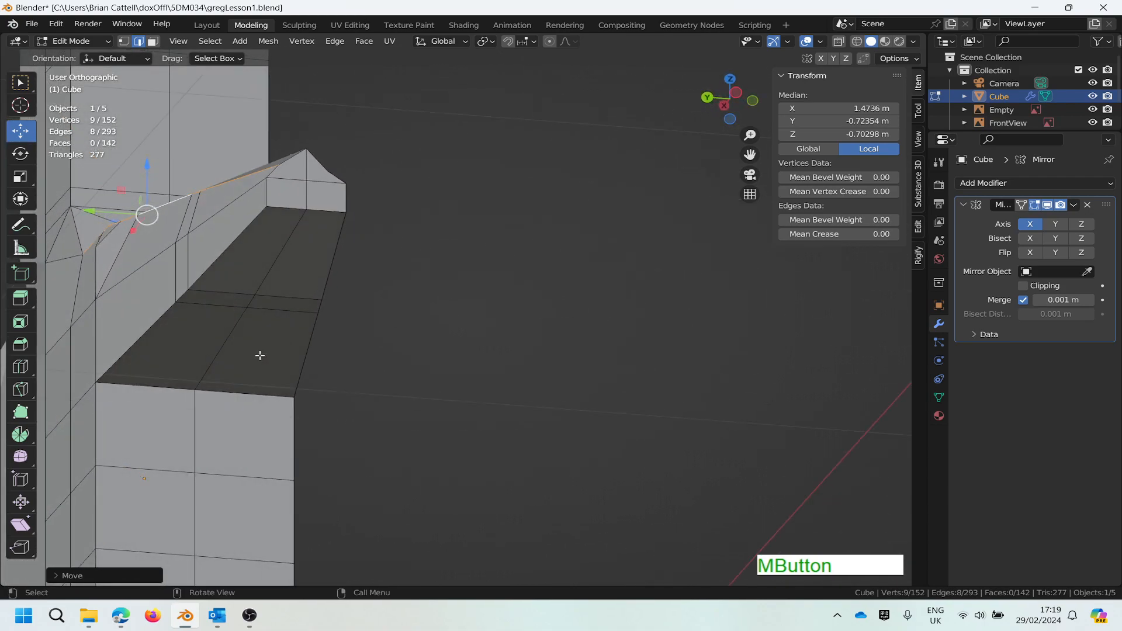
{"action": "left_click", "coordinate": [141, 348]}
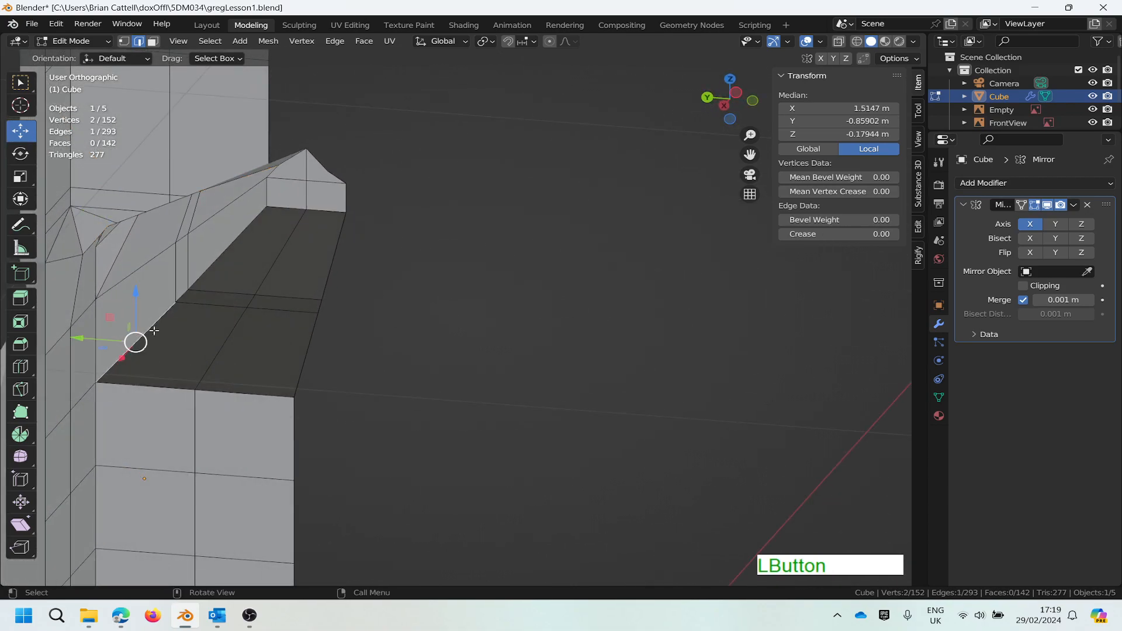
{"action": "left_click", "coordinate": [220, 260], "text": "alt"}
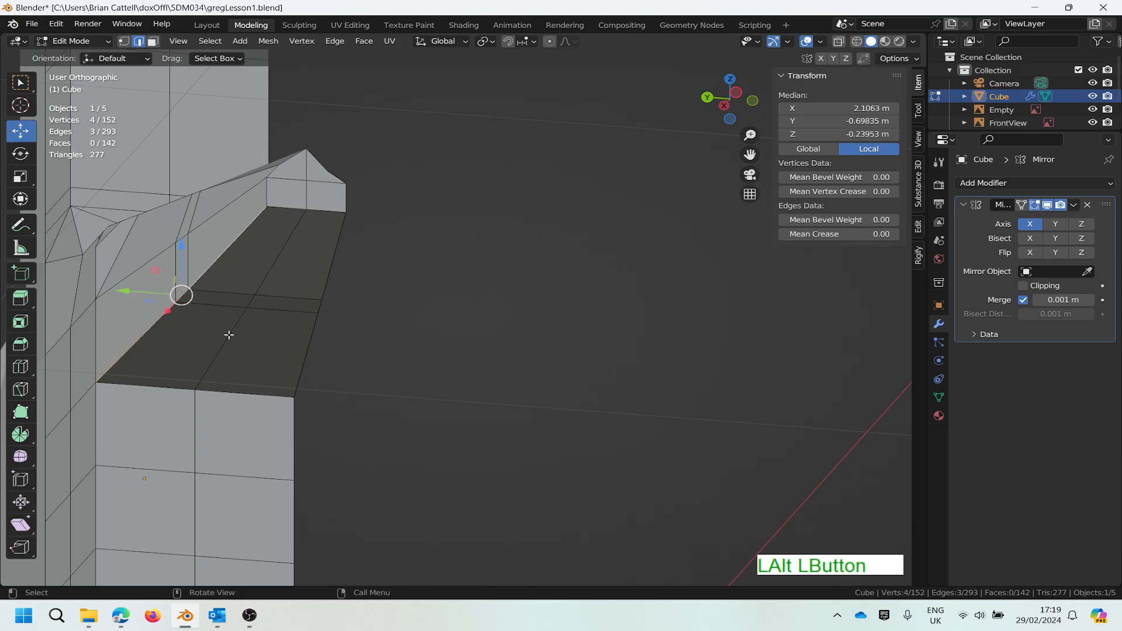
{"action": "left_click_drag", "start_coordinate": [154, 267], "coordinate": [163, 253]}
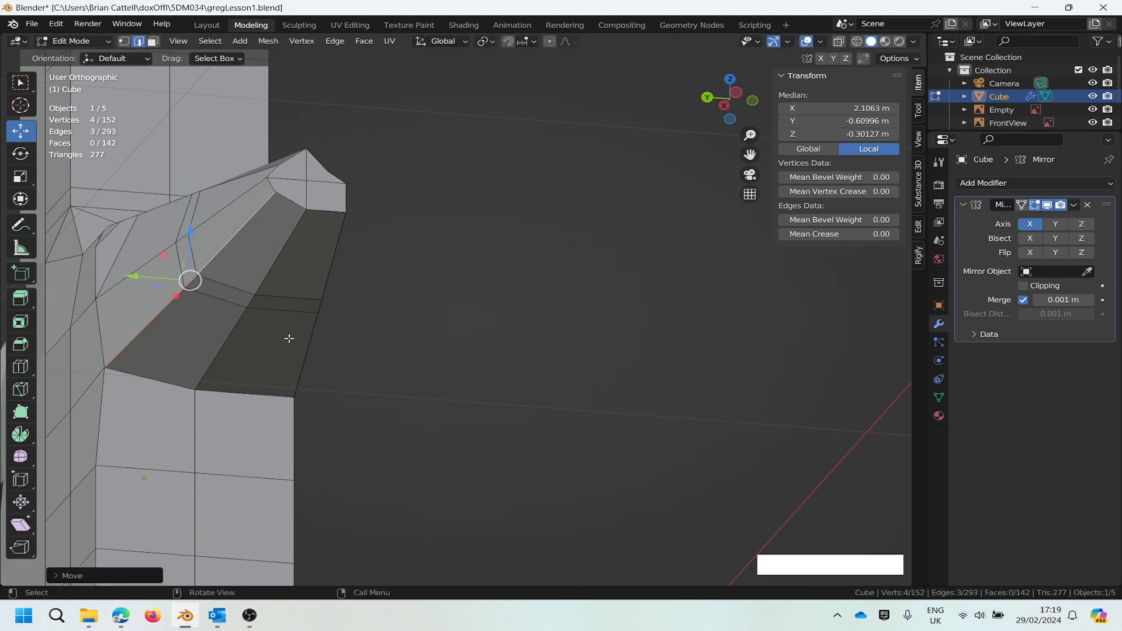
Step: Move the front lower edge line of the arm inward and up, to a local median of about Y 0.59 m, Z -0.30 m
{"action": "mouse_move", "coordinate": [392, 325]}
{"action": "middle_mouse_down"}
{"action": "mouse_move", "coordinate": [356, 347]}
{"action": "mouse_move", "coordinate": [384, 331]}
{"action": "middle_mouse_up"}
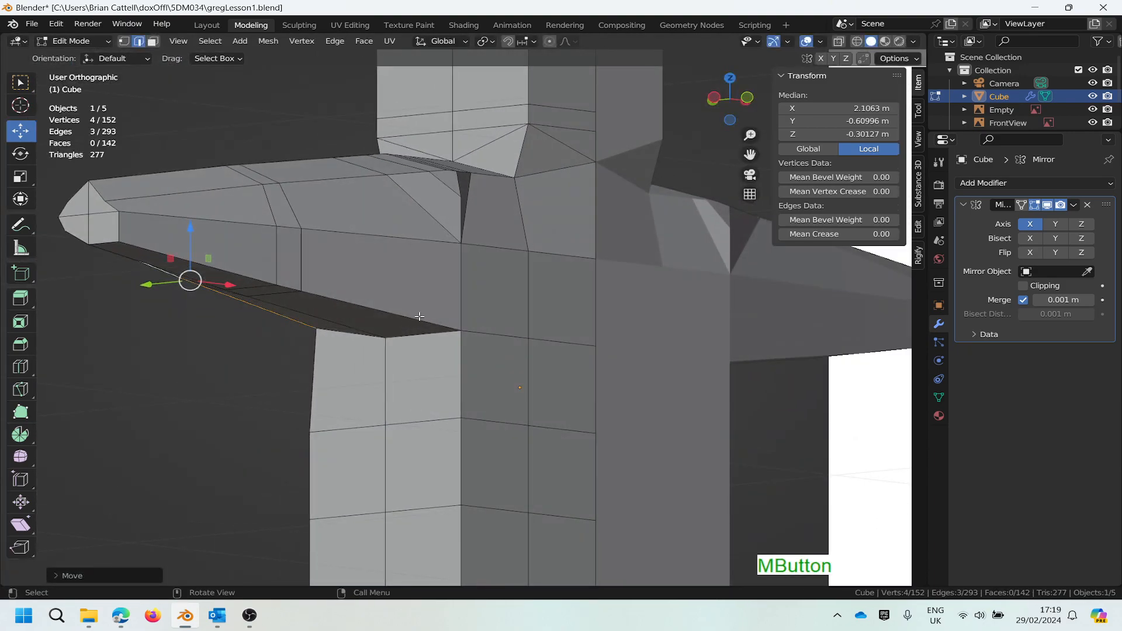
{"action": "left_click", "coordinate": [382, 311]}
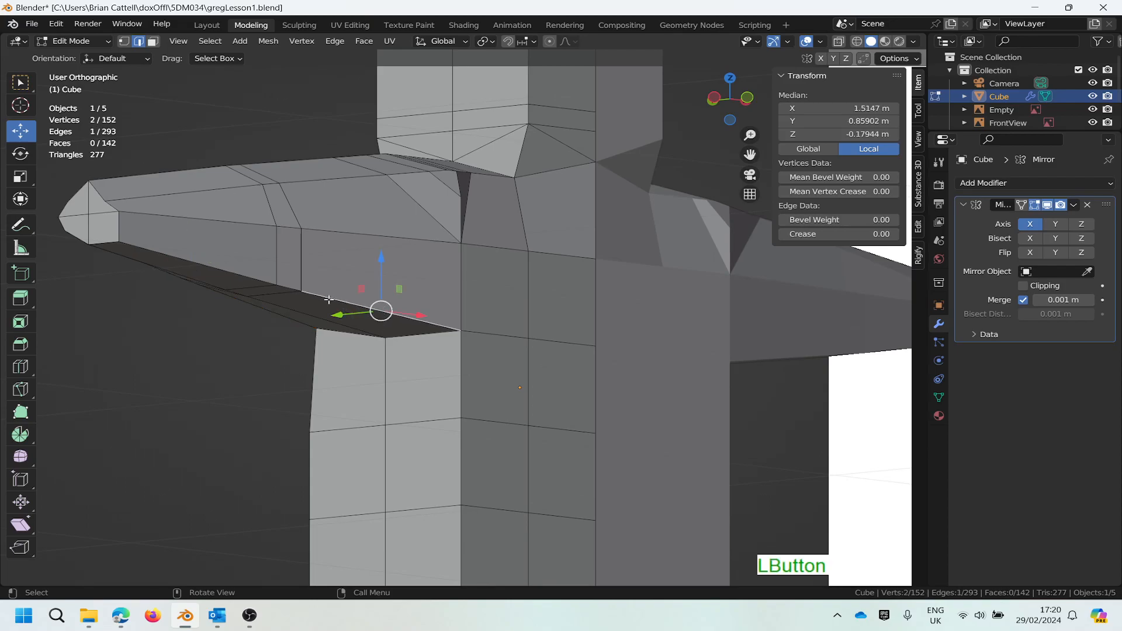
{"action": "left_click", "coordinate": [272, 277], "text": "alt"}
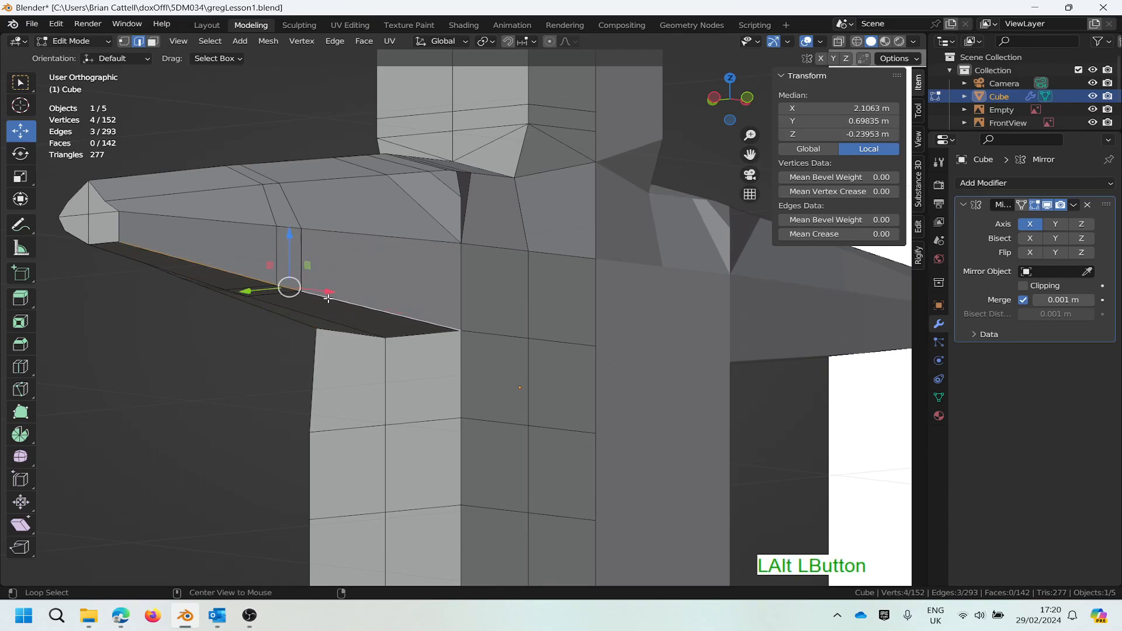
{"action": "left_click_drag", "start_coordinate": [271, 264], "coordinate": [263, 254]}
Step: Examine the reshaped arm, armpit and torso from the front, up close and with the whole upper body in view
{"action": "scroll", "coordinate": [450, 387], "scroll_direction": "down", "scroll_amount": 2}
{"action": "scroll", "coordinate": [450, 388], "scroll_direction": "up", "scroll_amount": 2}
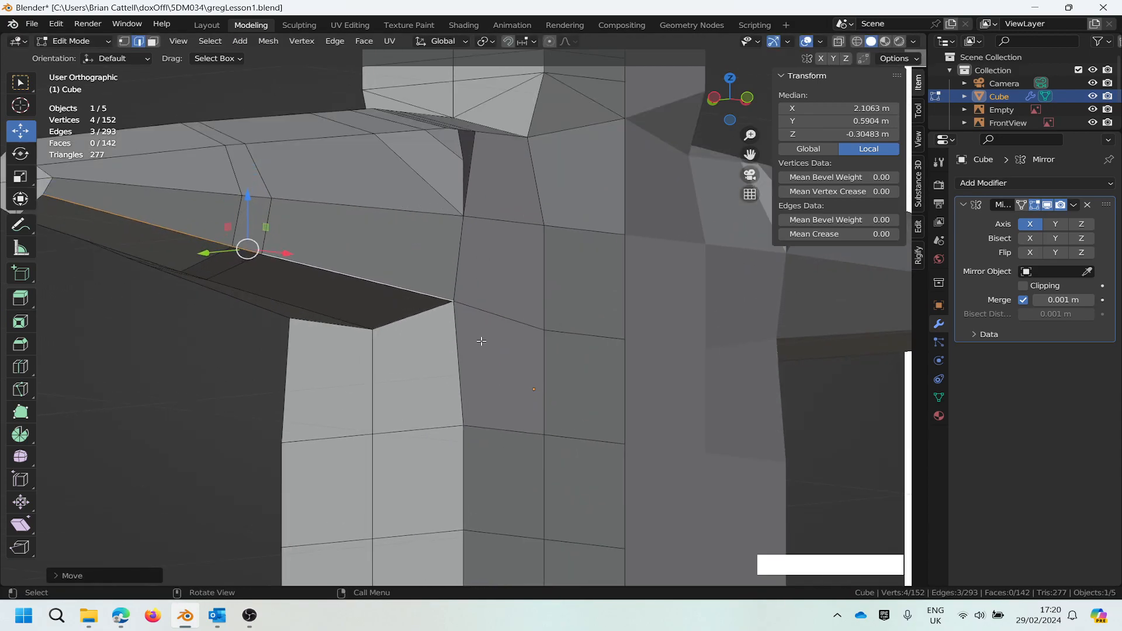
{"action": "middle_click_drag", "start_coordinate": [489, 343], "coordinate": [457, 338]}
{"action": "scroll", "coordinate": [436, 430], "scroll_direction": "down", "scroll_amount": 5}
{"action": "scroll", "coordinate": [442, 471], "scroll_direction": "down", "scroll_amount": 1}
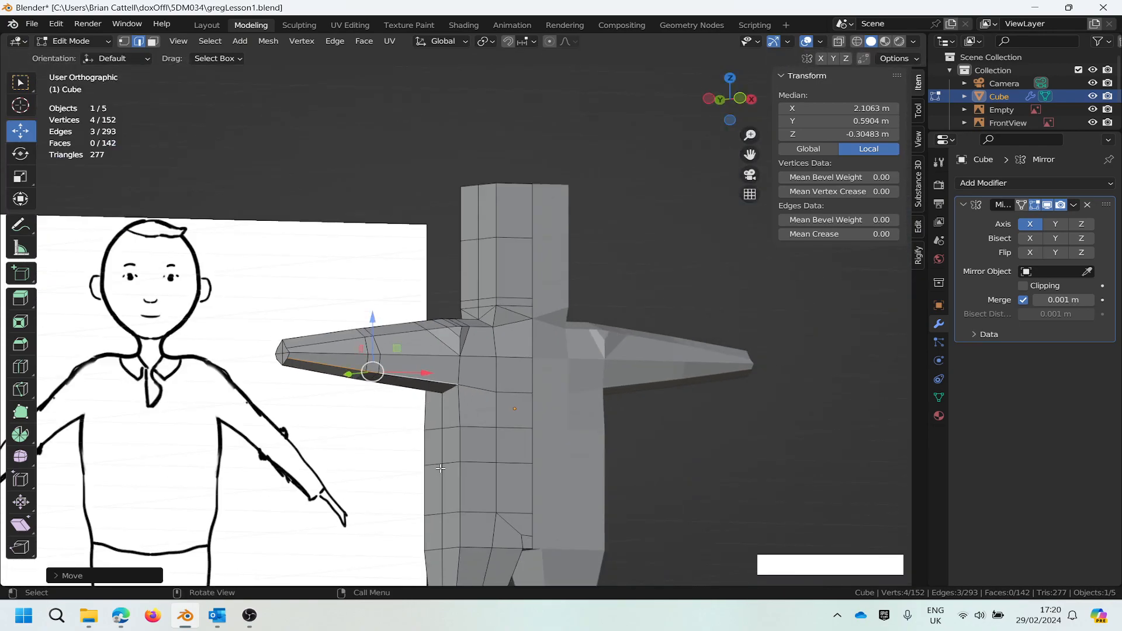
{"action": "middle_click_drag", "start_coordinate": [442, 473], "coordinate": [474, 457]}
{"action": "scroll", "coordinate": [468, 553], "scroll_direction": "down", "scroll_amount": 3}
{"action": "scroll", "coordinate": [479, 476], "scroll_direction": "up", "scroll_amount": 5}
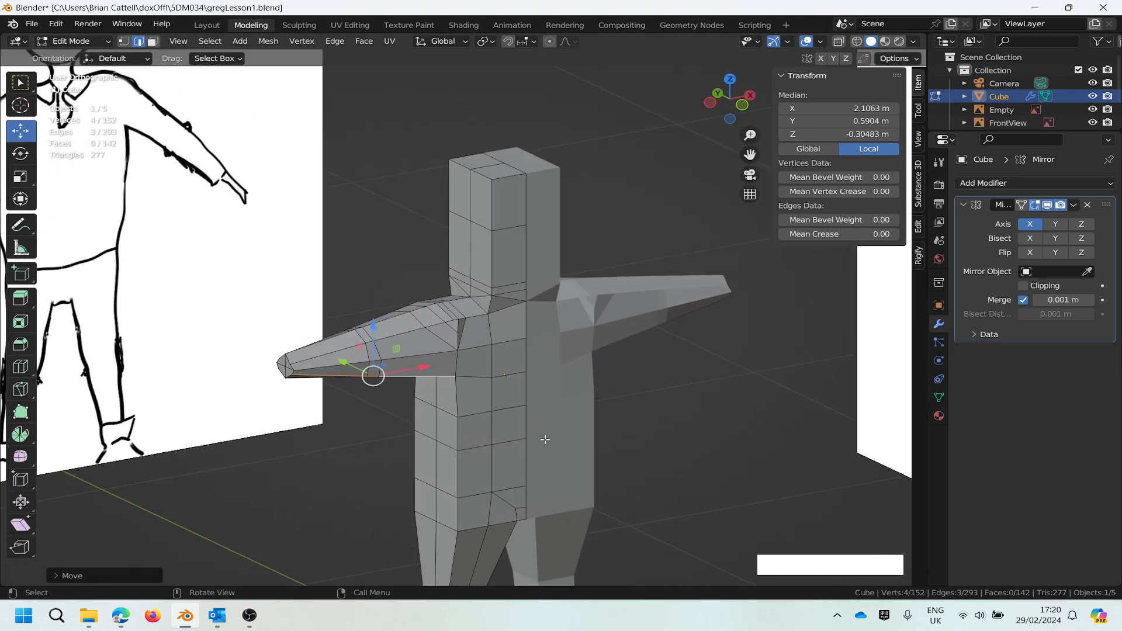
Step: Move the front outer edge line of the torso and leg inward, to a local median of about X 0.90 m, Y 0.57 m
{"action": "key", "text": "alt"}
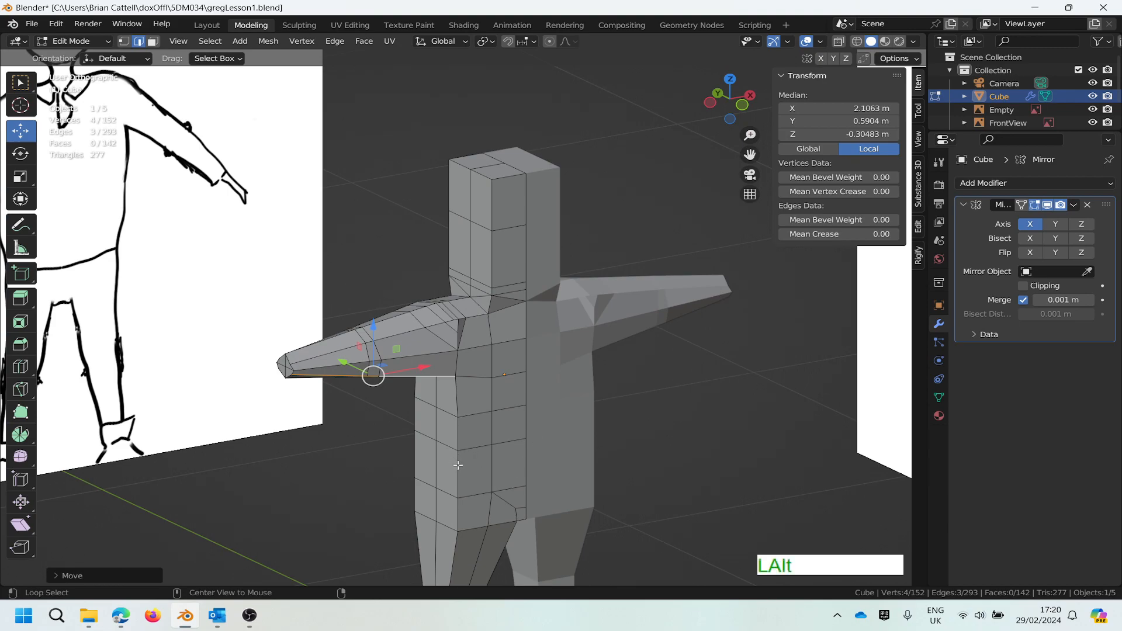
{"action": "left_click", "coordinate": [458, 466], "text": "alt"}
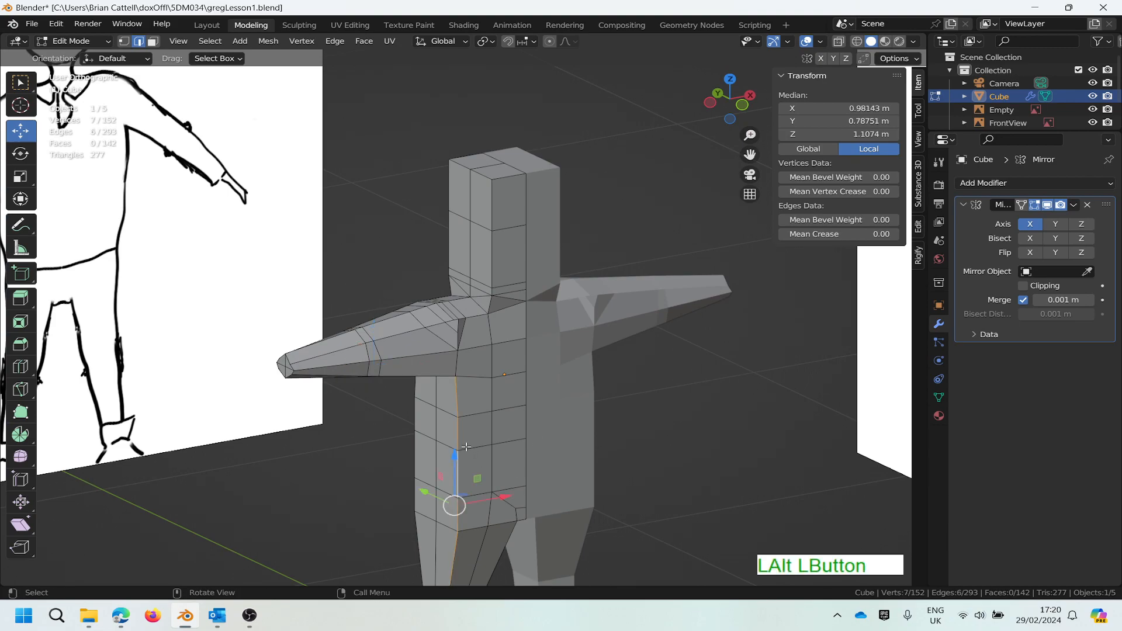
{"action": "scroll", "coordinate": [468, 446], "scroll_direction": "down", "scroll_amount": 2}
{"action": "scroll", "coordinate": [460, 540], "scroll_direction": "up", "scroll_amount": 3}
{"action": "scroll", "coordinate": [460, 550], "scroll_direction": "up", "scroll_amount": 2}
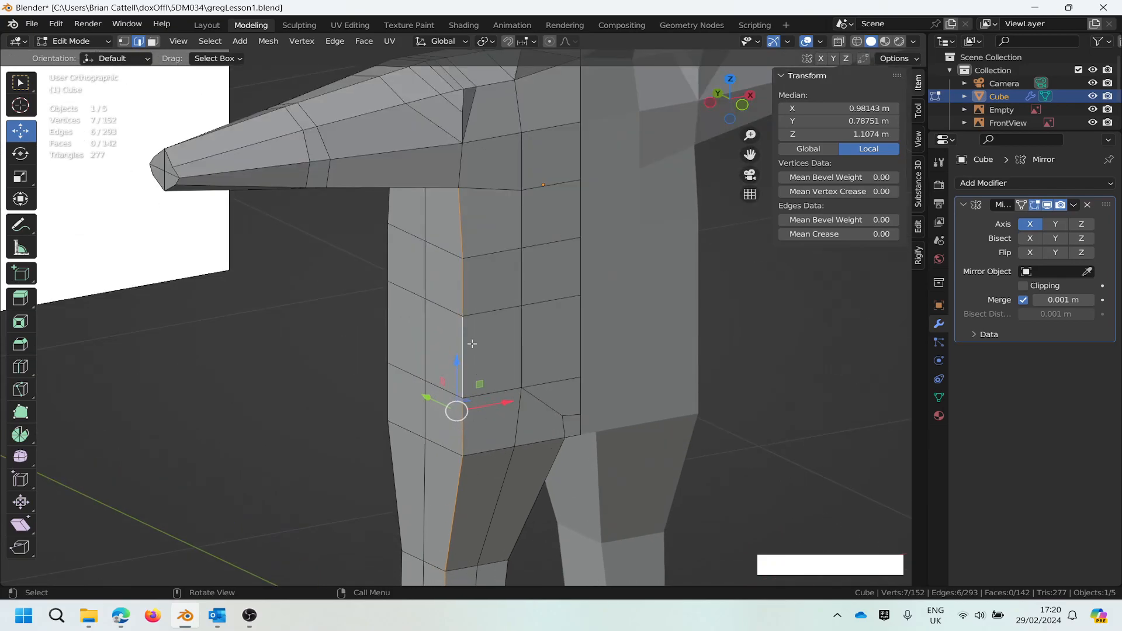
{"action": "mouse_move", "coordinate": [484, 347]}
{"action": "middle_mouse_down"}
{"action": "mouse_move", "coordinate": [442, 320]}
{"action": "mouse_move", "coordinate": [461, 337]}
{"action": "mouse_move", "coordinate": [489, 255]}
{"action": "middle_mouse_up"}
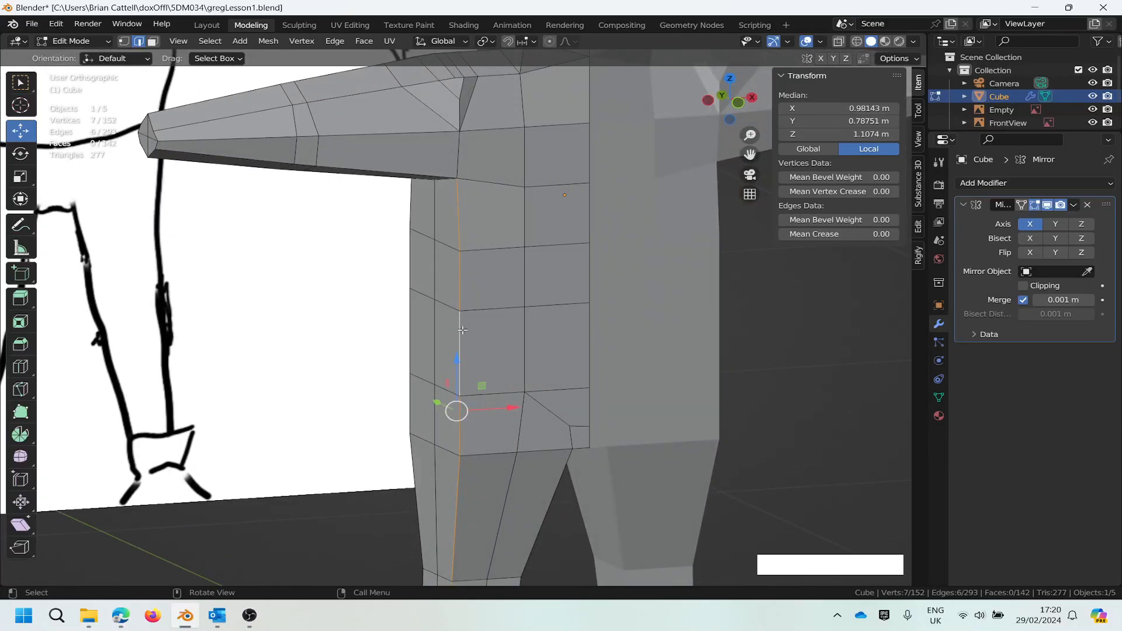
{"action": "middle_click_drag", "start_coordinate": [496, 323], "coordinate": [482, 425]}
{"action": "mouse_move", "coordinate": [555, 378]}
{"action": "middle_mouse_down"}
{"action": "mouse_move", "coordinate": [577, 384]}
{"action": "mouse_move", "coordinate": [561, 388]}
{"action": "middle_mouse_up"}
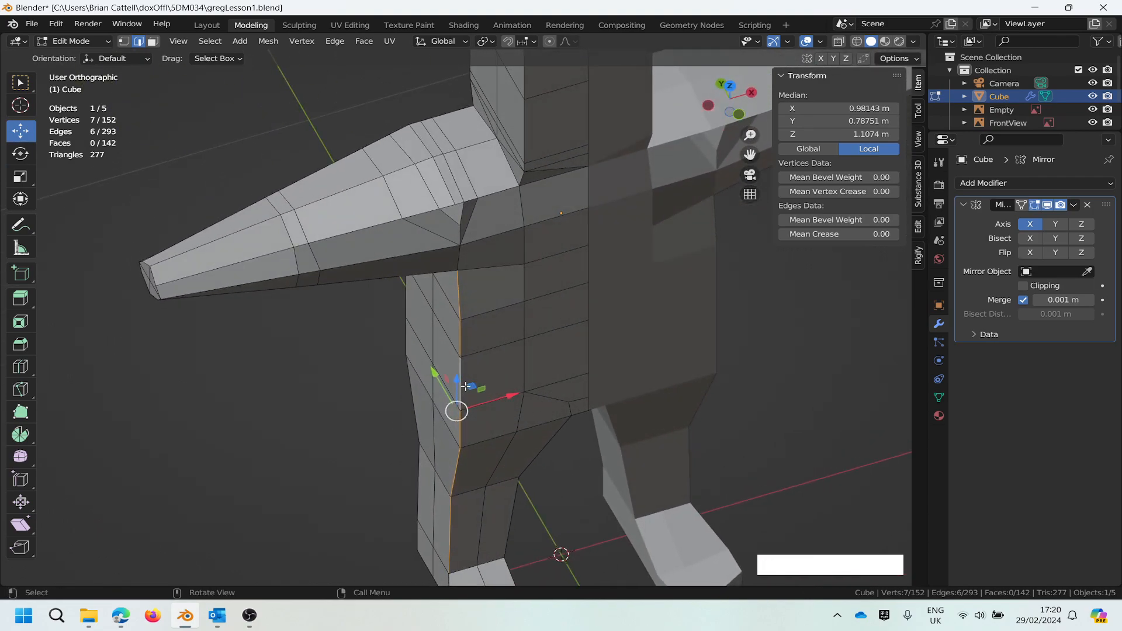
{"action": "left_click_drag", "start_coordinate": [465, 386], "coordinate": [472, 370]}
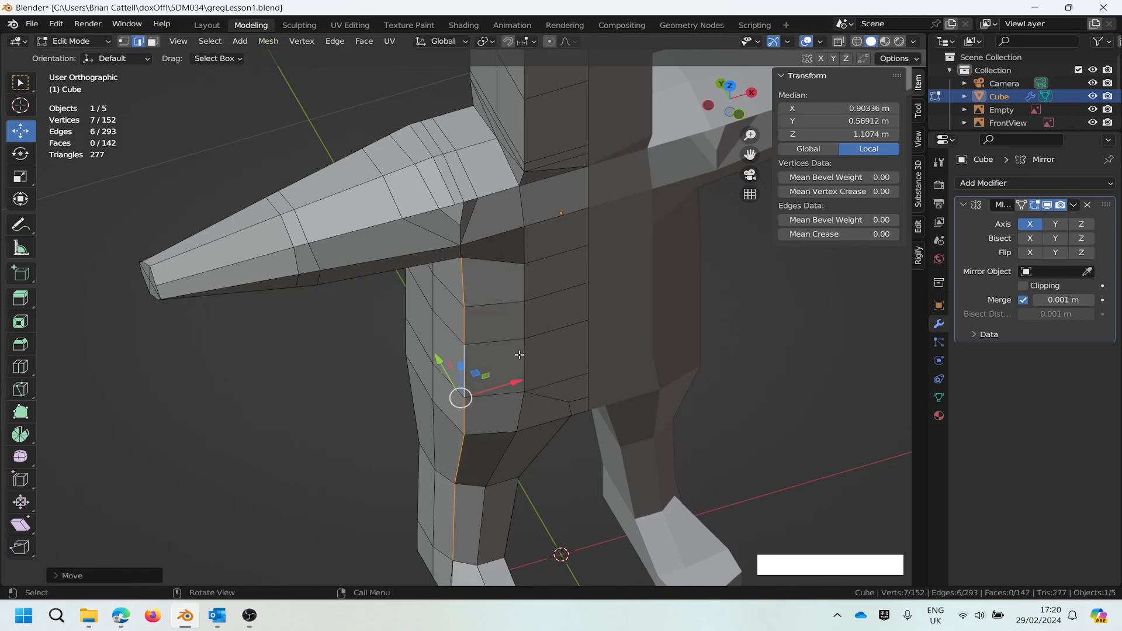
Step: Examine the reshaped torso and legs at an angle and from the front, down to the crotch and upper legs
{"action": "scroll", "coordinate": [517, 361], "scroll_direction": "down", "scroll_amount": 1}
{"action": "scroll", "coordinate": [529, 483], "scroll_direction": "down", "scroll_amount": 2}
{"action": "scroll", "coordinate": [530, 480], "scroll_direction": "up", "scroll_amount": 2}
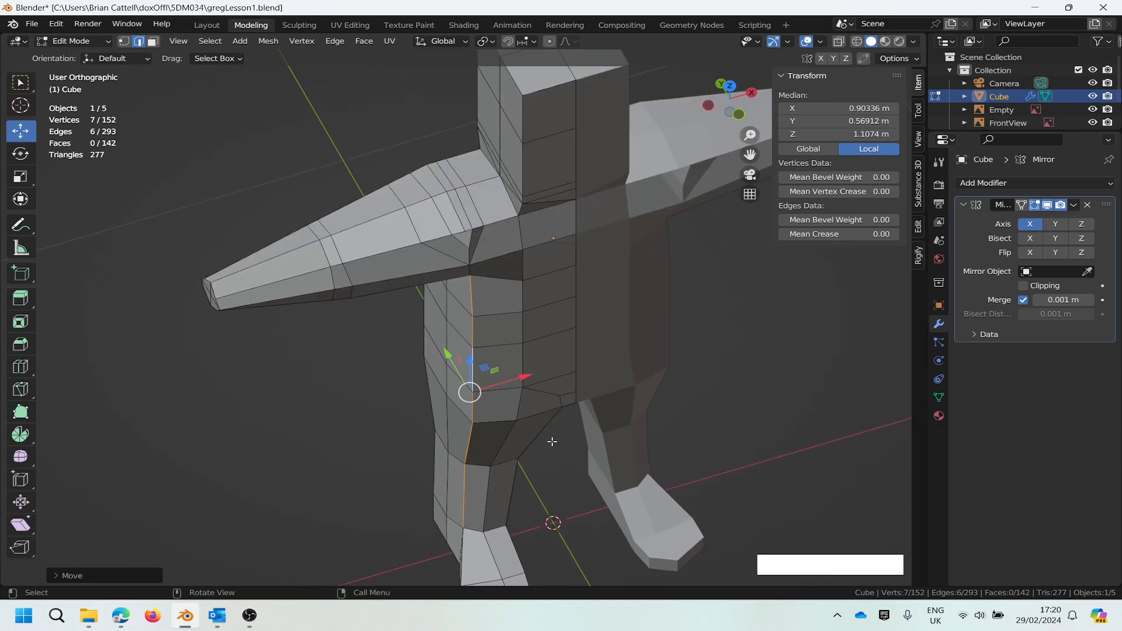
{"action": "middle_click_drag", "start_coordinate": [560, 440], "coordinate": [522, 531]}
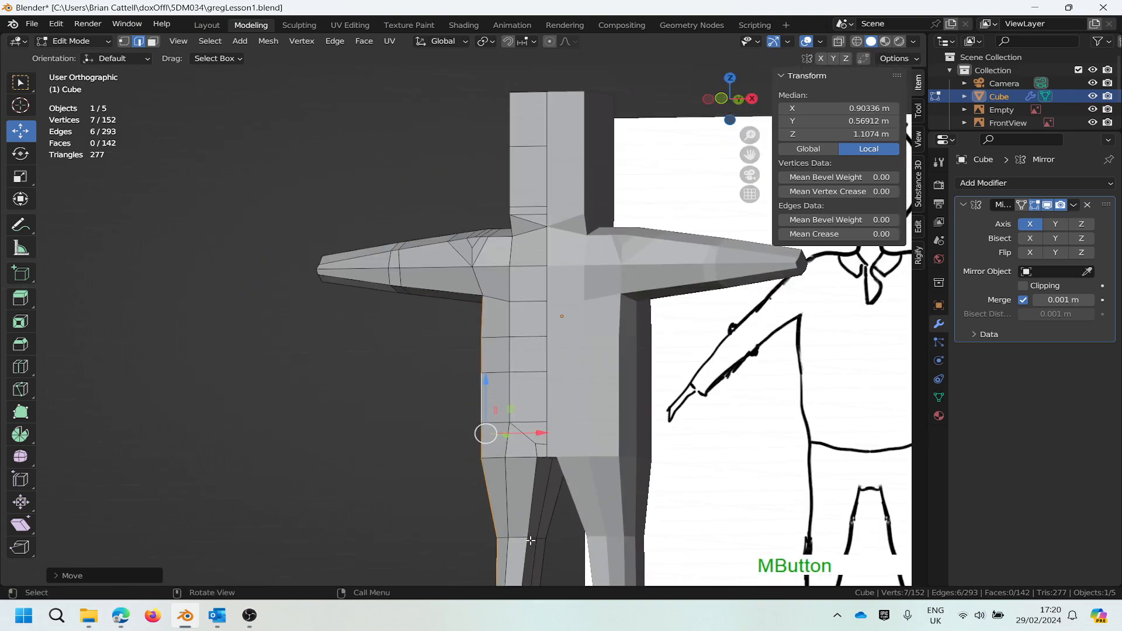
{"action": "scroll", "coordinate": [532, 544], "scroll_direction": "down", "scroll_amount": 3}
{"action": "scroll", "coordinate": [537, 535], "scroll_direction": "up", "scroll_amount": 2}
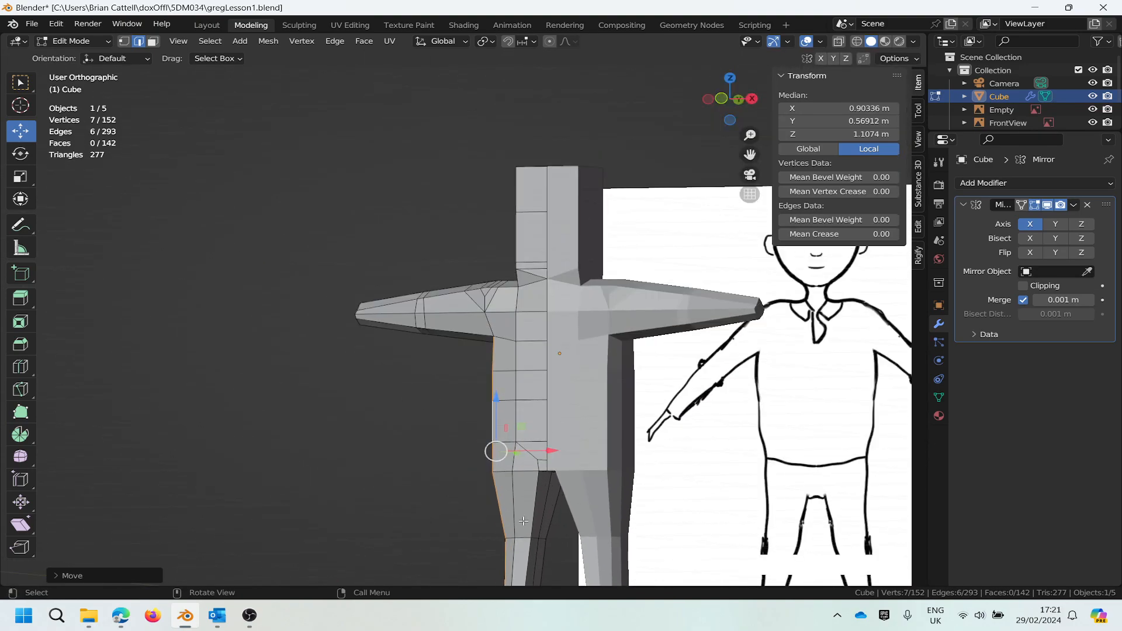
{"action": "scroll", "coordinate": [523, 520], "scroll_direction": "up", "scroll_amount": 5}
Step: Move the front inner edge line of the leg into the leg, to a local median of about X 0.38 m, Y 0.35 m
{"action": "left_click", "coordinate": [556, 483]}
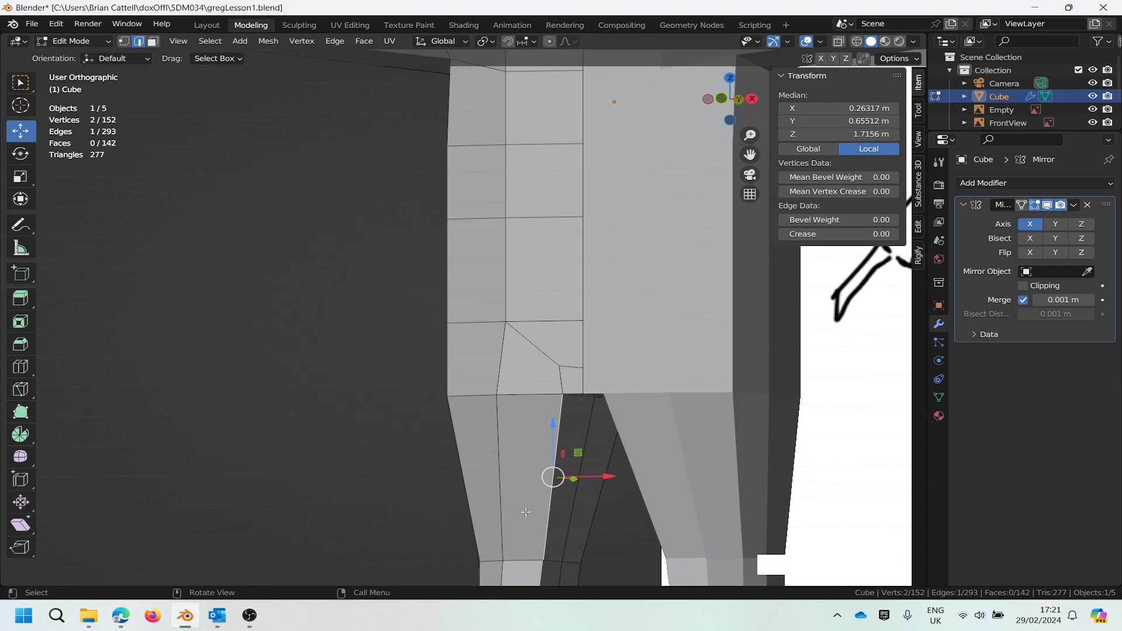
{"action": "scroll", "coordinate": [587, 502], "scroll_direction": "down", "scroll_amount": 4}
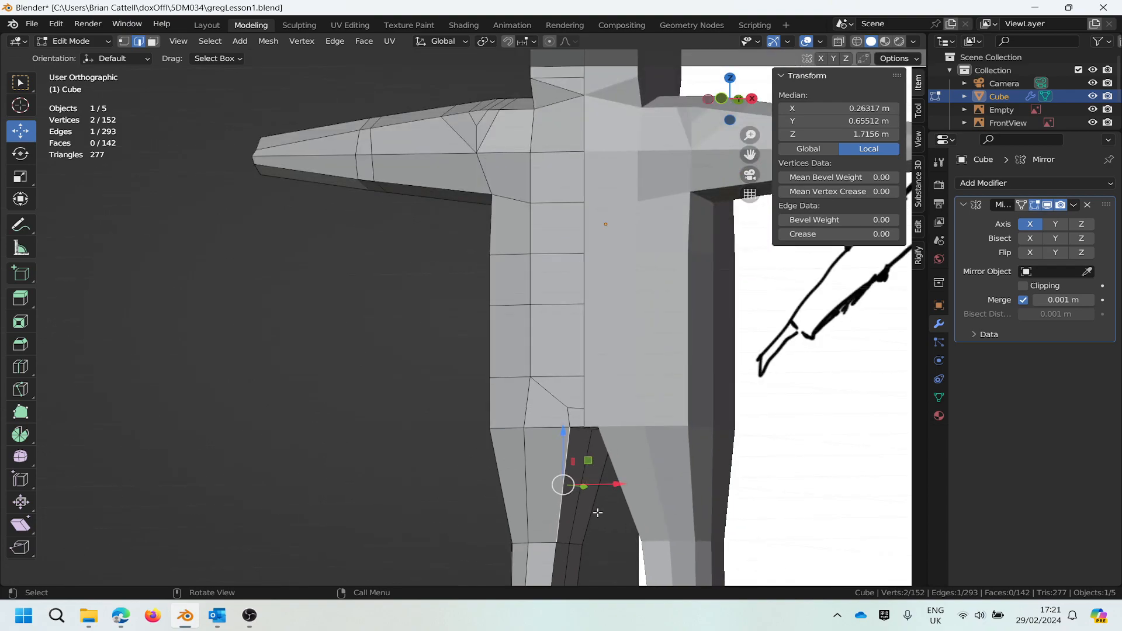
{"action": "scroll", "coordinate": [592, 523], "scroll_direction": "down", "scroll_amount": 1}
{"action": "scroll", "coordinate": [591, 522], "scroll_direction": "down", "scroll_amount": 4}
{"action": "scroll", "coordinate": [581, 550], "scroll_direction": "up", "scroll_amount": 4}
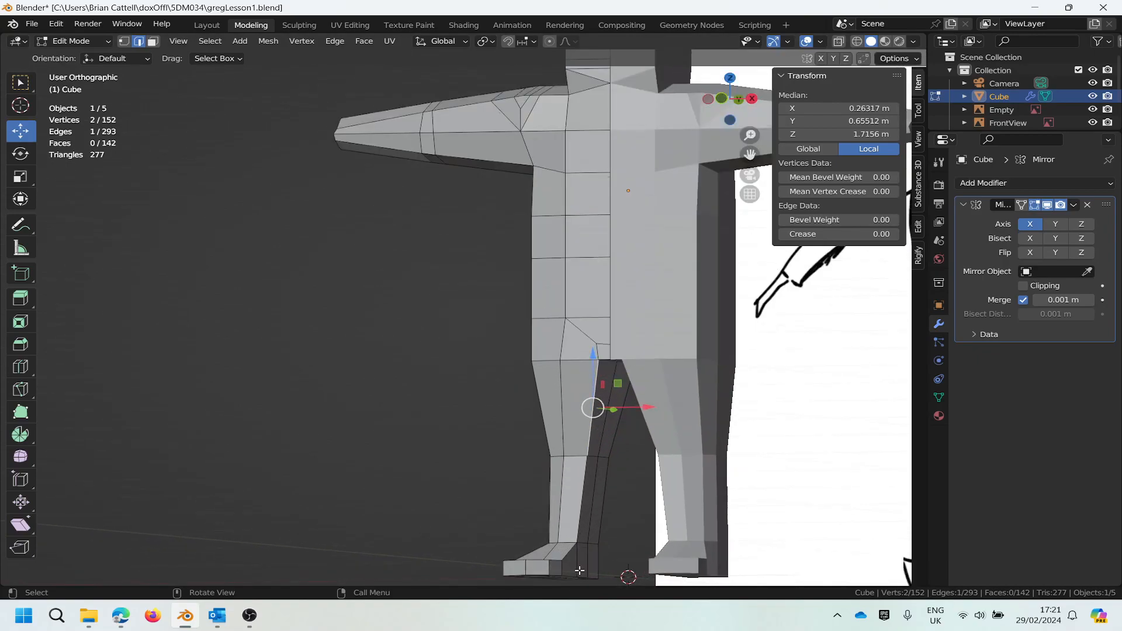
{"action": "scroll", "coordinate": [579, 570], "scroll_direction": "up", "scroll_amount": 3}
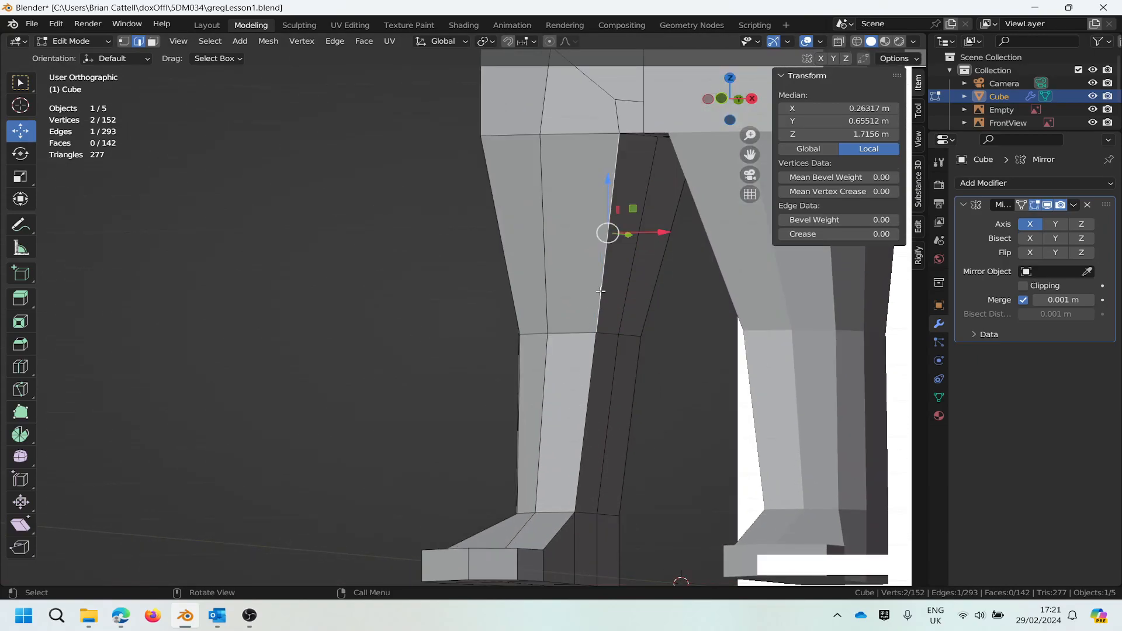
{"action": "left_click", "coordinate": [583, 443], "text": "alt"}
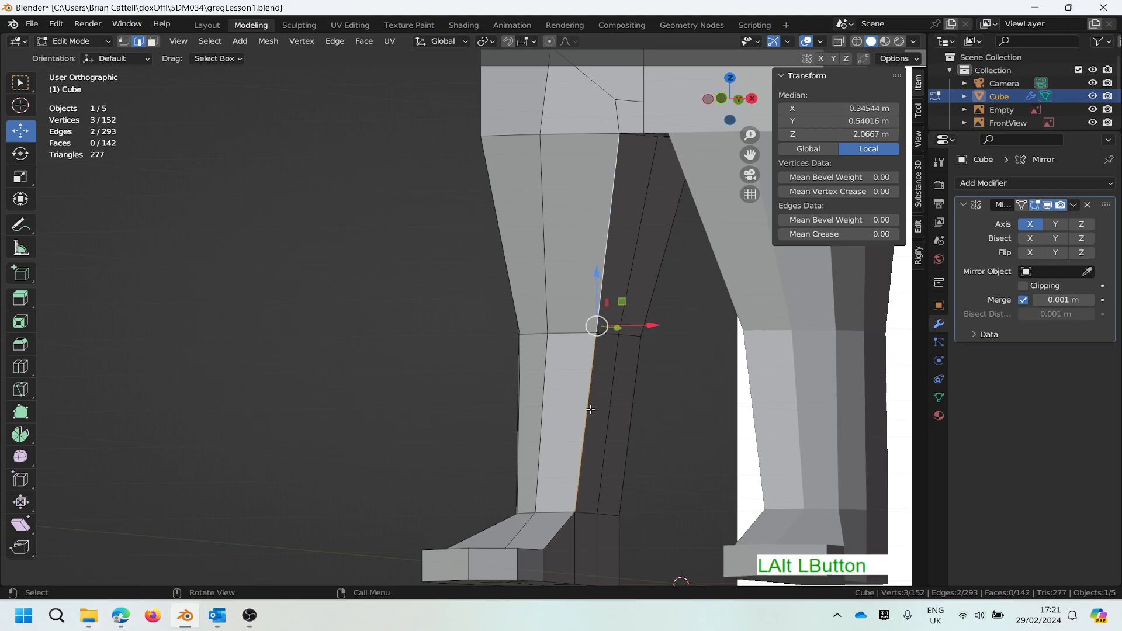
{"action": "middle_click_drag", "start_coordinate": [611, 383], "coordinate": [643, 384]}
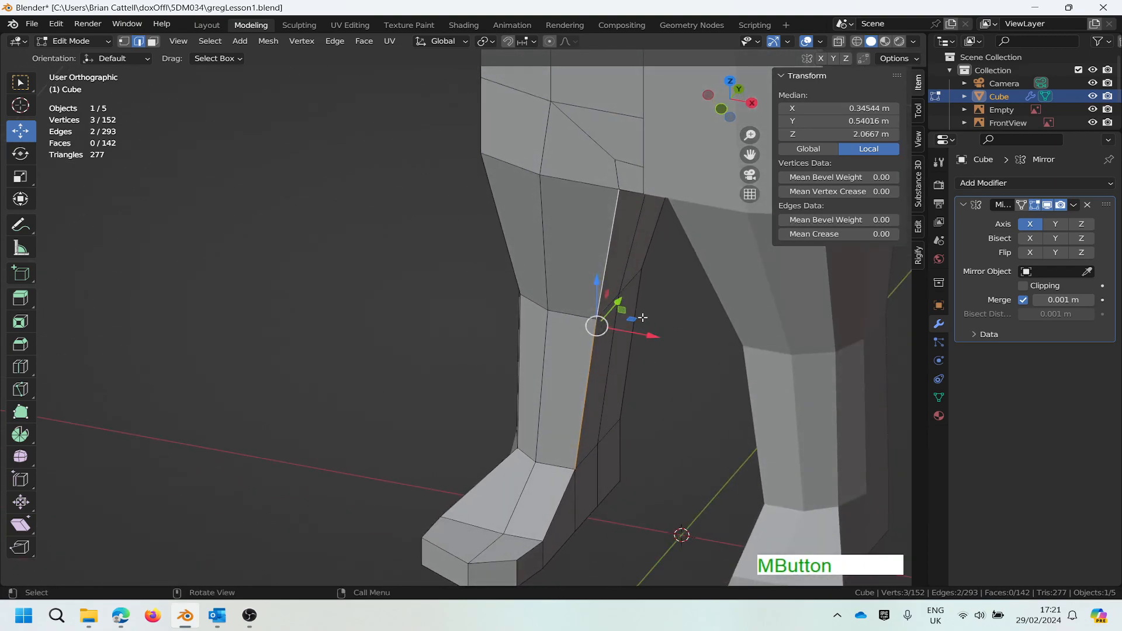
{"action": "left_click_drag", "start_coordinate": [640, 318], "coordinate": [639, 306]}
Step: Examine the reshaped leg from the front and back, and the torso, arm and shoulder up close
{"action": "scroll", "coordinate": [595, 431], "scroll_direction": "down", "scroll_amount": 2}
{"action": "scroll", "coordinate": [571, 442], "scroll_direction": "up", "scroll_amount": 2}
{"action": "scroll", "coordinate": [563, 428], "scroll_direction": "down", "scroll_amount": 2}
{"action": "middle_click_drag", "start_coordinate": [608, 438], "coordinate": [576, 438]}
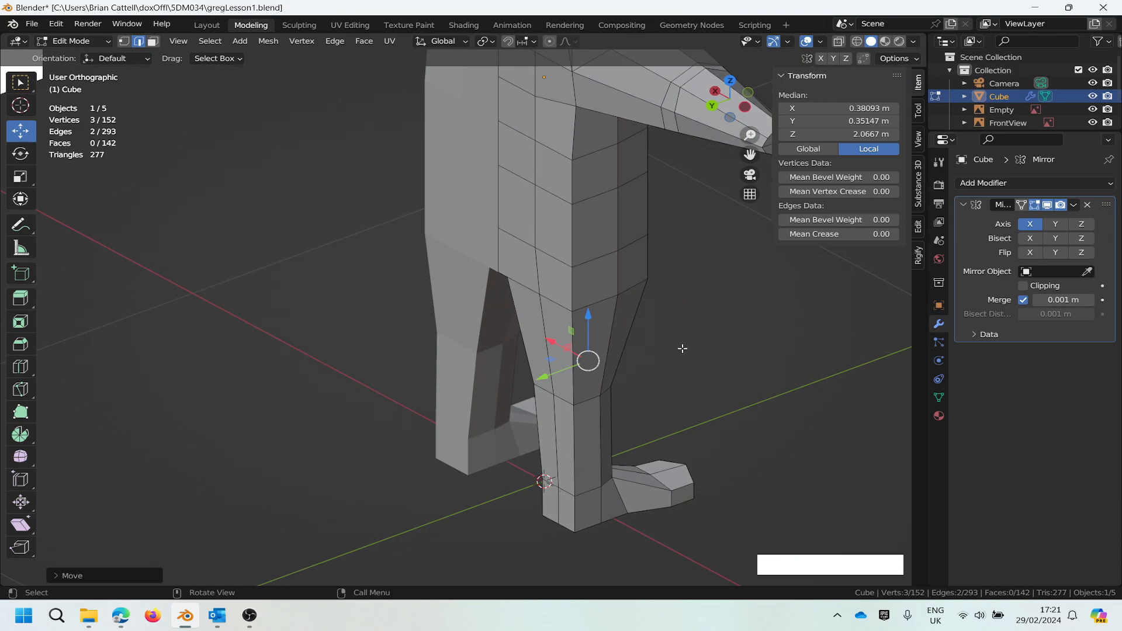
{"action": "middle_click_drag", "start_coordinate": [736, 333], "coordinate": [581, 232]}
{"action": "scroll", "coordinate": [522, 200], "scroll_direction": "up", "scroll_amount": 8}
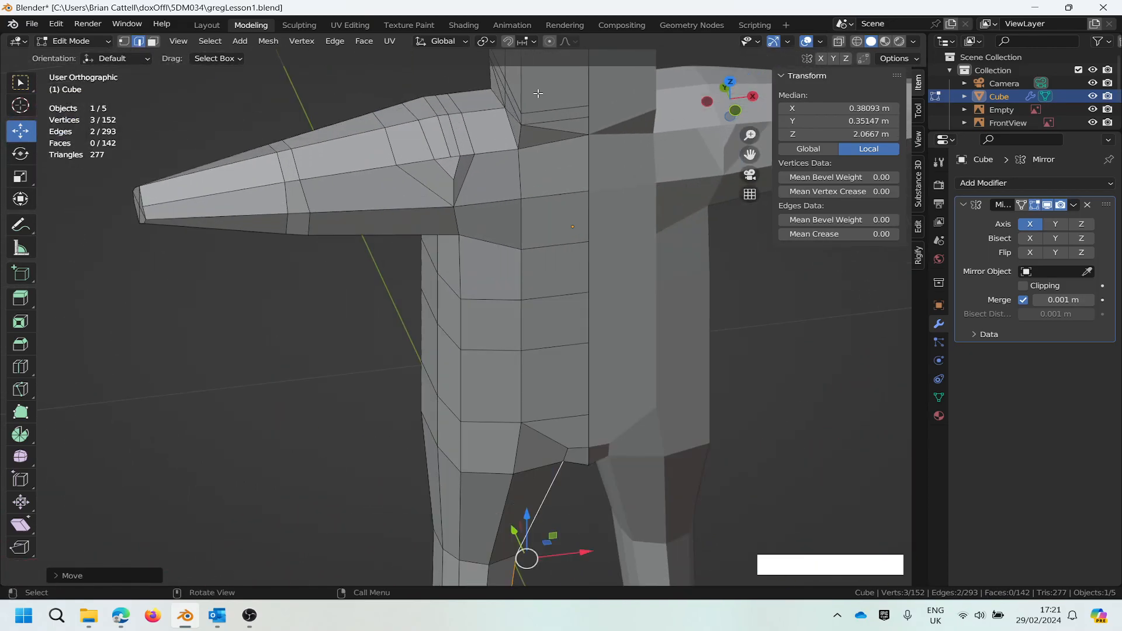
{"action": "scroll", "coordinate": [522, 199], "scroll_direction": "down", "scroll_amount": 5}
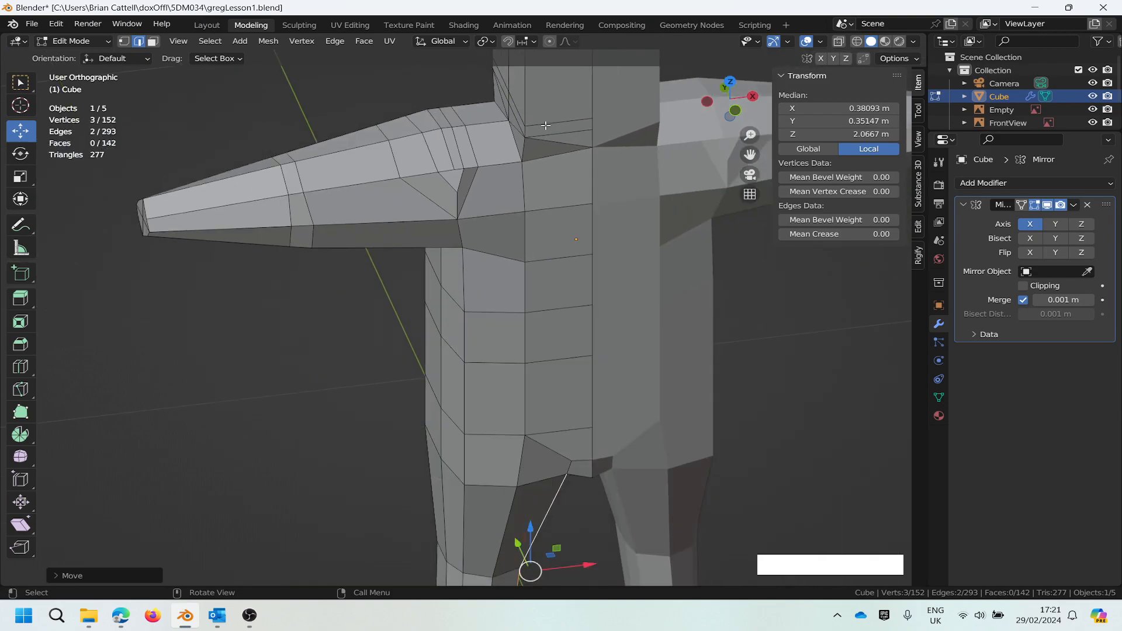
{"action": "mouse_move", "coordinate": [532, 115]}
{"action": "middle_mouse_down"}
{"action": "mouse_move", "coordinate": [583, 166]}
{"action": "mouse_move", "coordinate": [530, 114]}
{"action": "middle_mouse_up"}
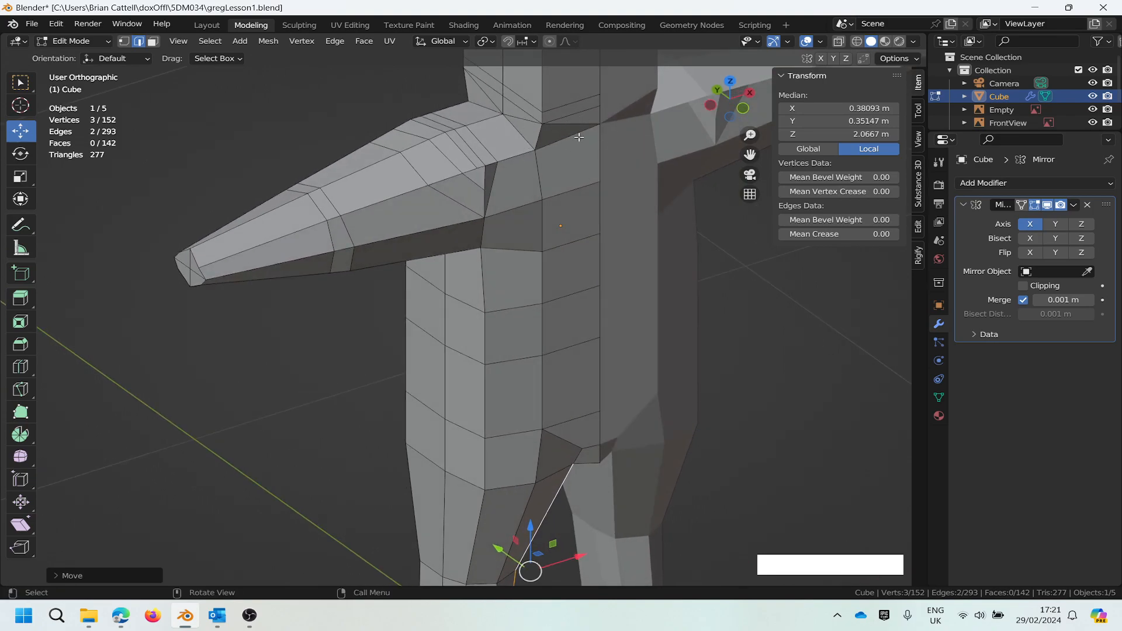
Step: Move the two thin side faces at the base of the neck inward, to a local median X of about 0.44 m
{"action": "scroll", "coordinate": [575, 136], "scroll_direction": "down", "scroll_amount": 5}
{"action": "scroll", "coordinate": [599, 82], "scroll_direction": "up", "scroll_amount": 6}
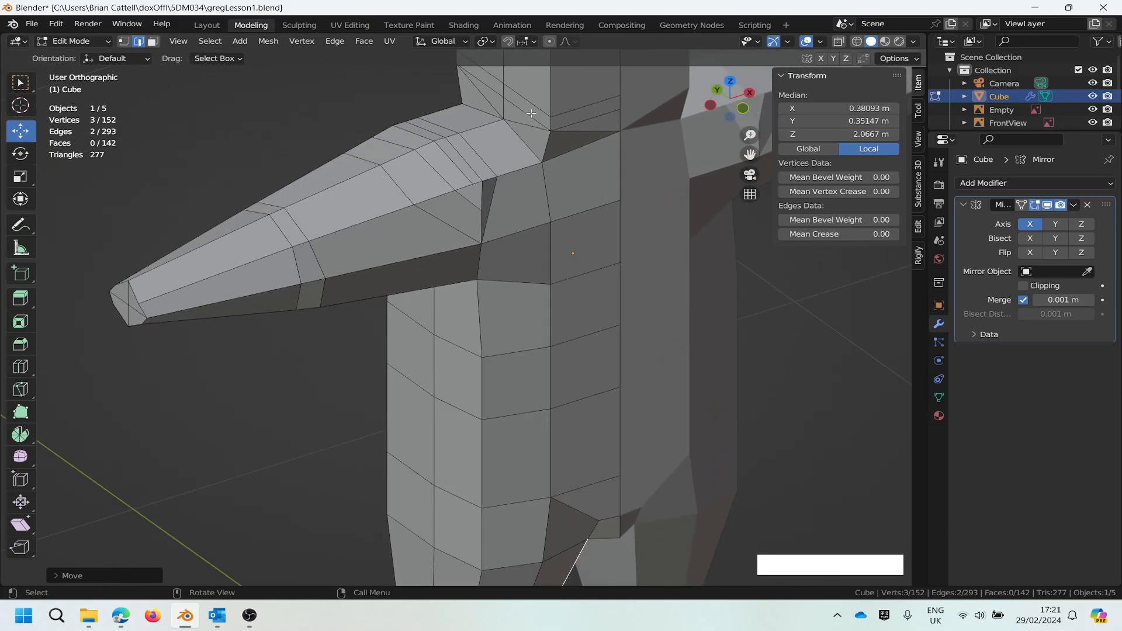
{"action": "key", "text": "3"}
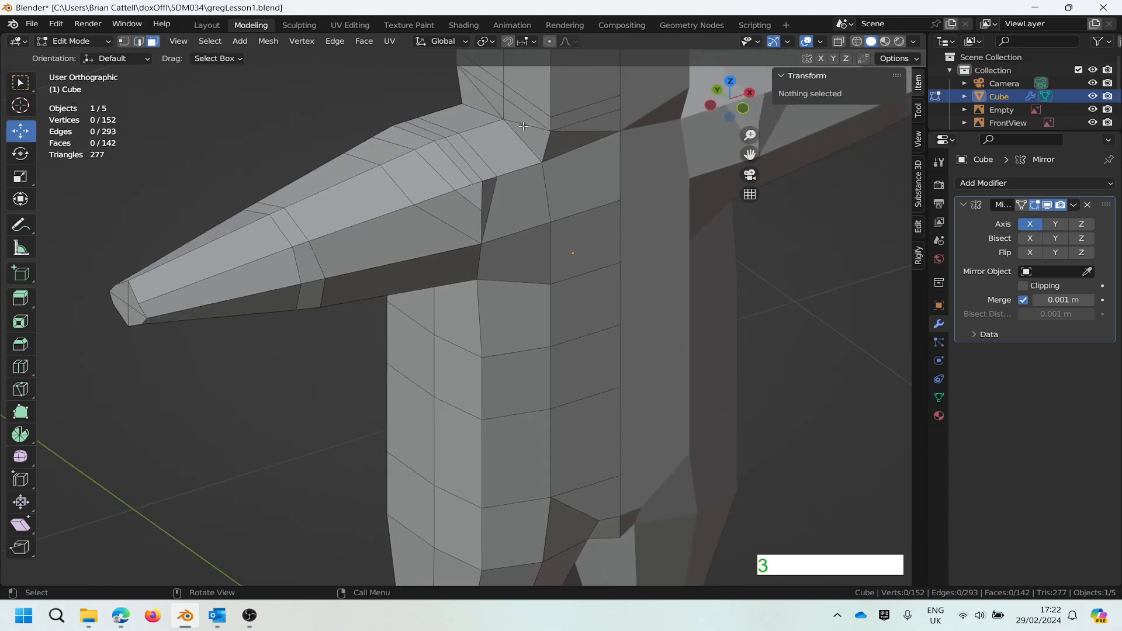
{"action": "left_click", "coordinate": [519, 103]}
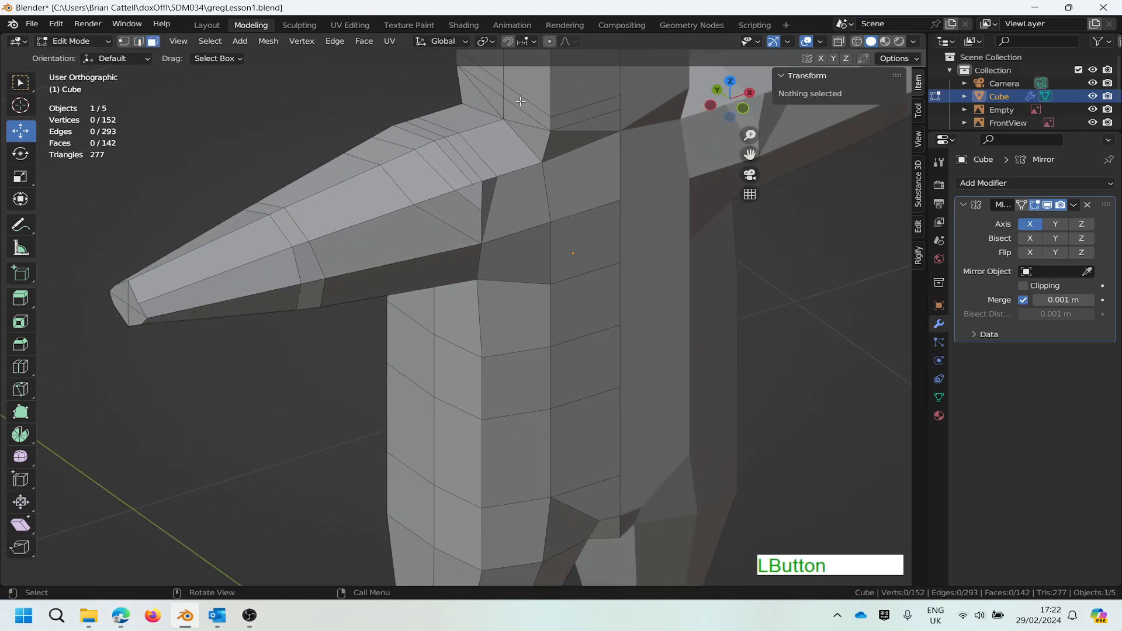
{"action": "left_click", "coordinate": [486, 75], "text": "shift"}
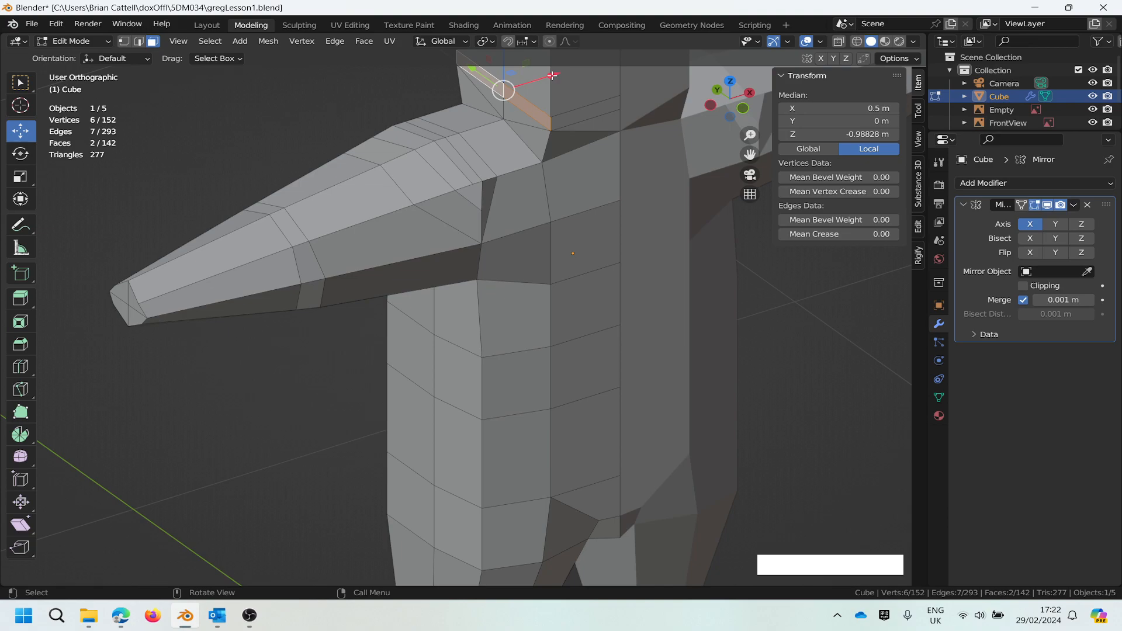
{"action": "left_click_drag", "start_coordinate": [552, 76], "coordinate": [564, 76]}
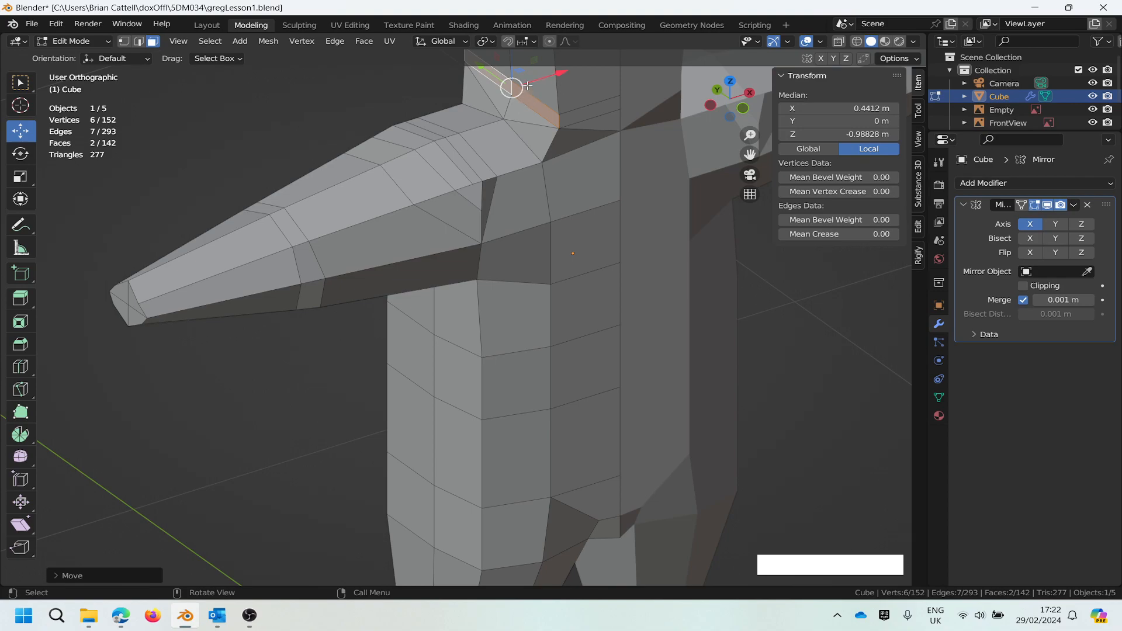
{"action": "scroll", "coordinate": [528, 85], "scroll_direction": "down", "scroll_amount": 5}
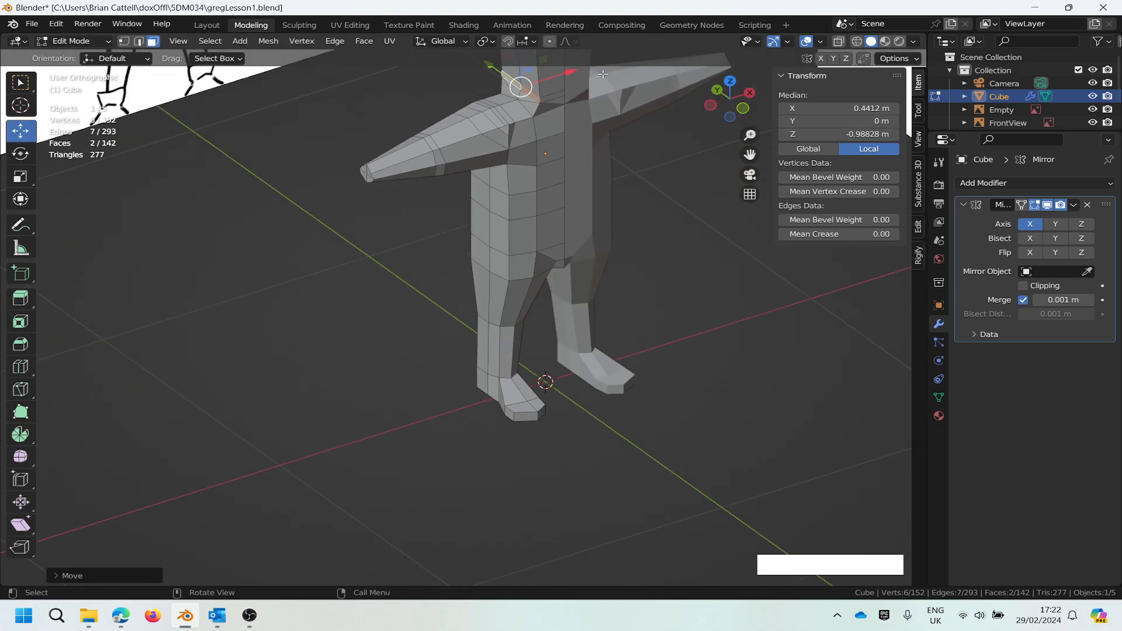
{"action": "scroll", "coordinate": [602, 74], "scroll_direction": "up", "scroll_amount": 5}
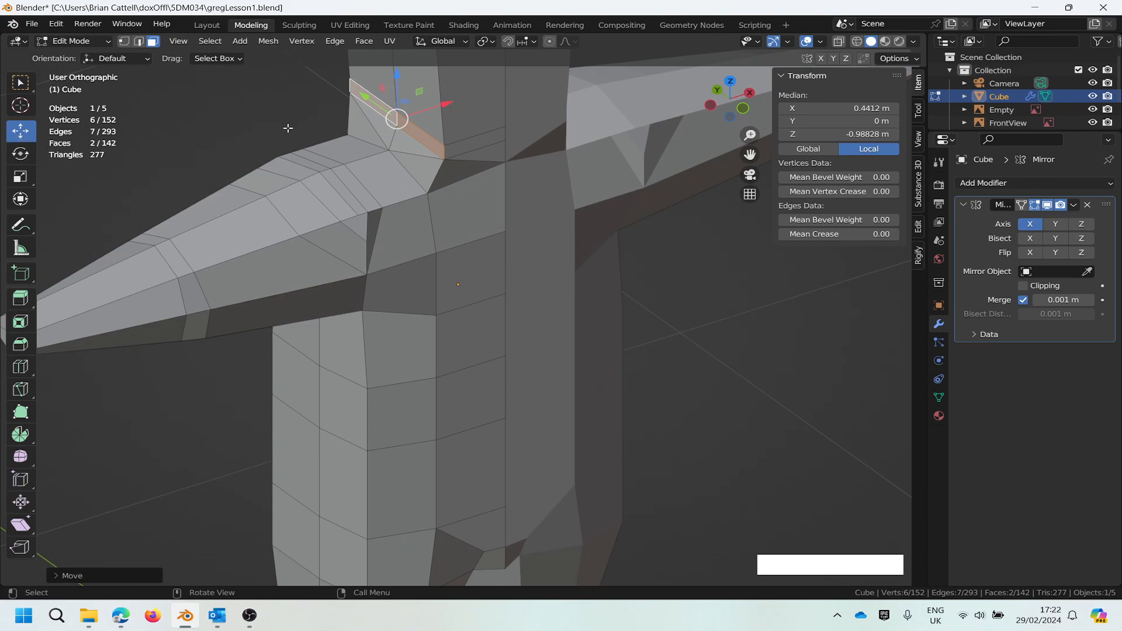
Step: Scale the two neck-base side faces along Y to about 0.66 to narrow the neck from front to back
{"action": "middle_click_drag", "start_coordinate": [270, 131], "coordinate": [296, 139]}
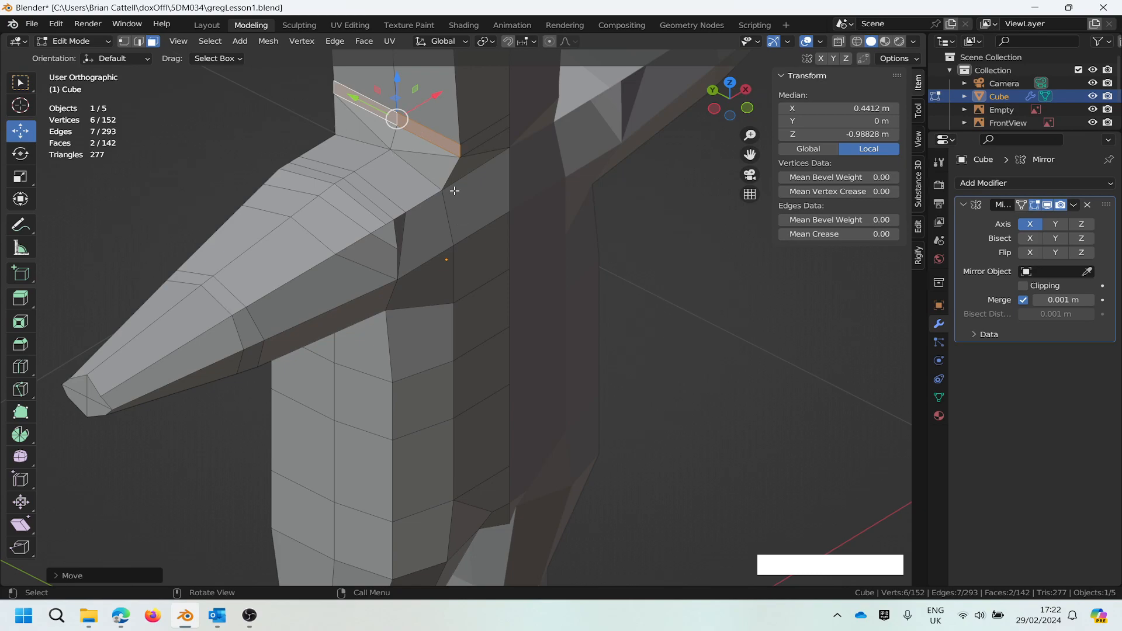
{"action": "scroll", "coordinate": [471, 160], "scroll_direction": "down", "scroll_amount": 4}
{"action": "scroll", "coordinate": [471, 160], "scroll_direction": "up", "scroll_amount": 3}
{"action": "mouse_move", "coordinate": [538, 174]}
{"action": "middle_mouse_down"}
{"action": "mouse_move", "coordinate": [526, 175]}
{"action": "mouse_move", "coordinate": [584, 167]}
{"action": "mouse_move", "coordinate": [556, 183]}
{"action": "mouse_move", "coordinate": [562, 191]}
{"action": "mouse_move", "coordinate": [576, 188]}
{"action": "mouse_move", "coordinate": [536, 170]}
{"action": "middle_mouse_up"}
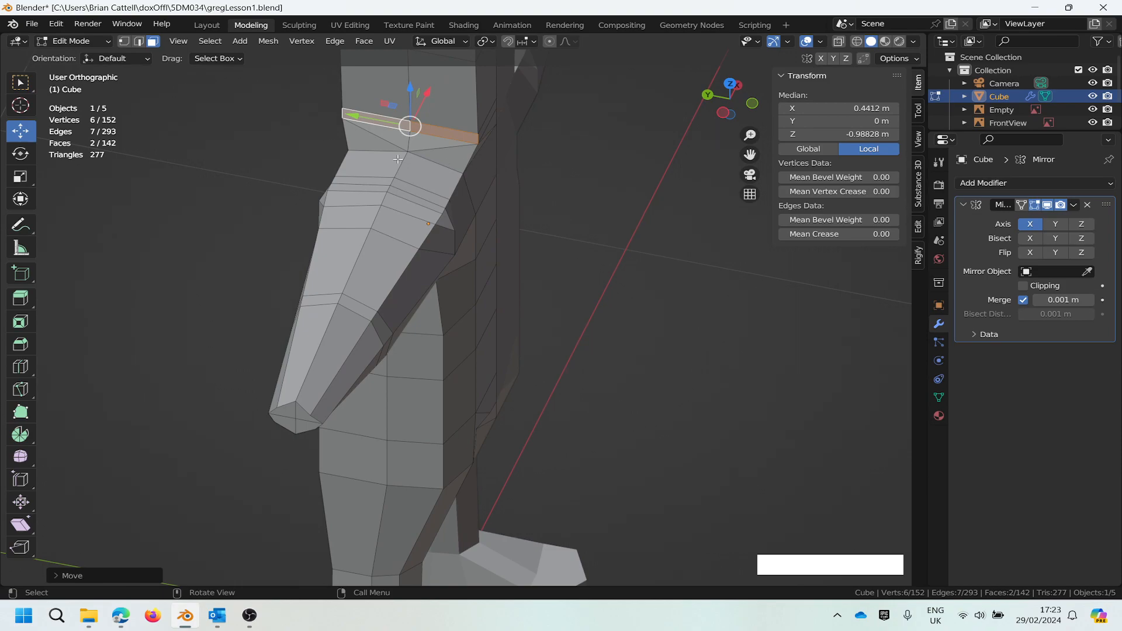
{"action": "key", "text": "s"}
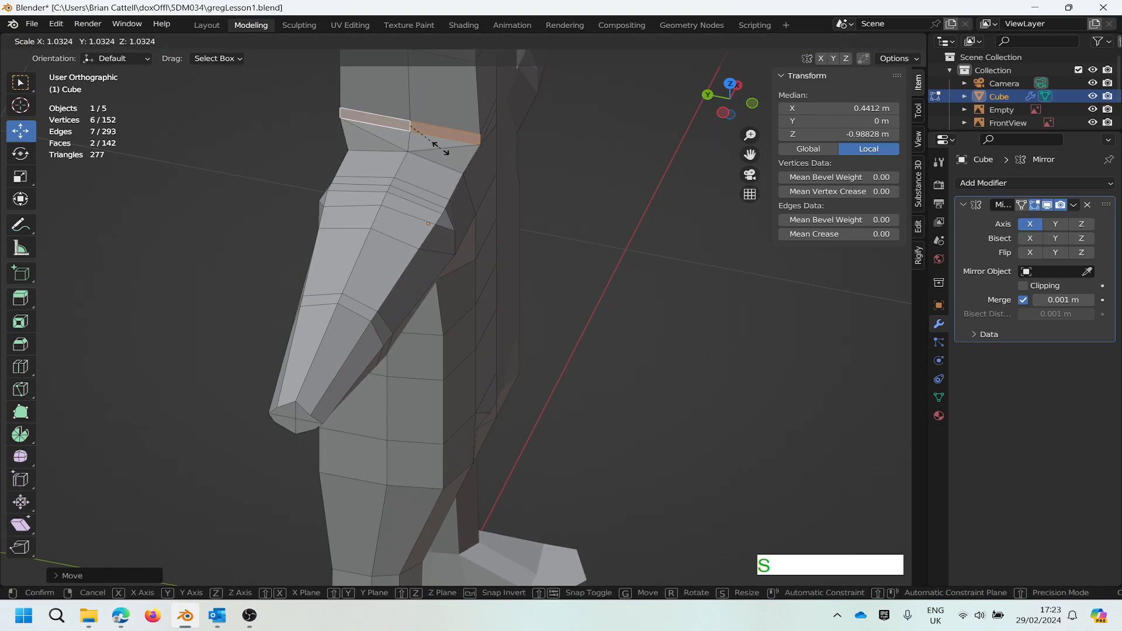
{"action": "key", "text": "y"}
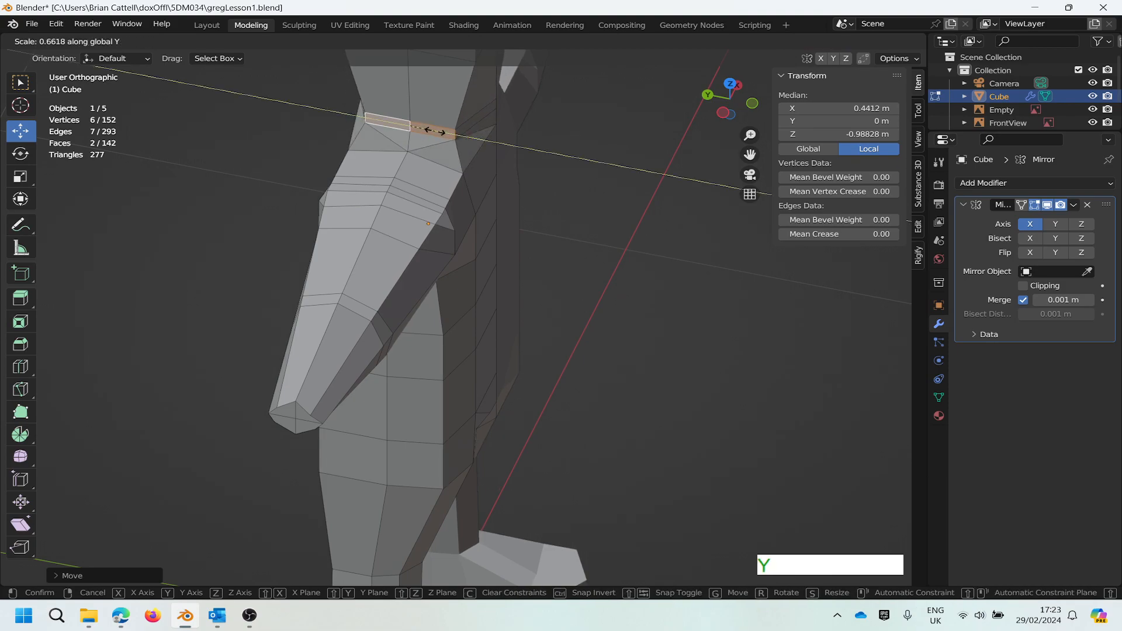
{"action": "left_click", "coordinate": [435, 132]}
Step: Examine the narrowed neck with the whole figure in view, and the tip of the arm up close
{"action": "scroll", "coordinate": [533, 173], "scroll_direction": "down", "scroll_amount": 3}
{"action": "scroll", "coordinate": [555, 152], "scroll_direction": "down", "scroll_amount": 2}
{"action": "scroll", "coordinate": [549, 160], "scroll_direction": "up", "scroll_amount": 3}
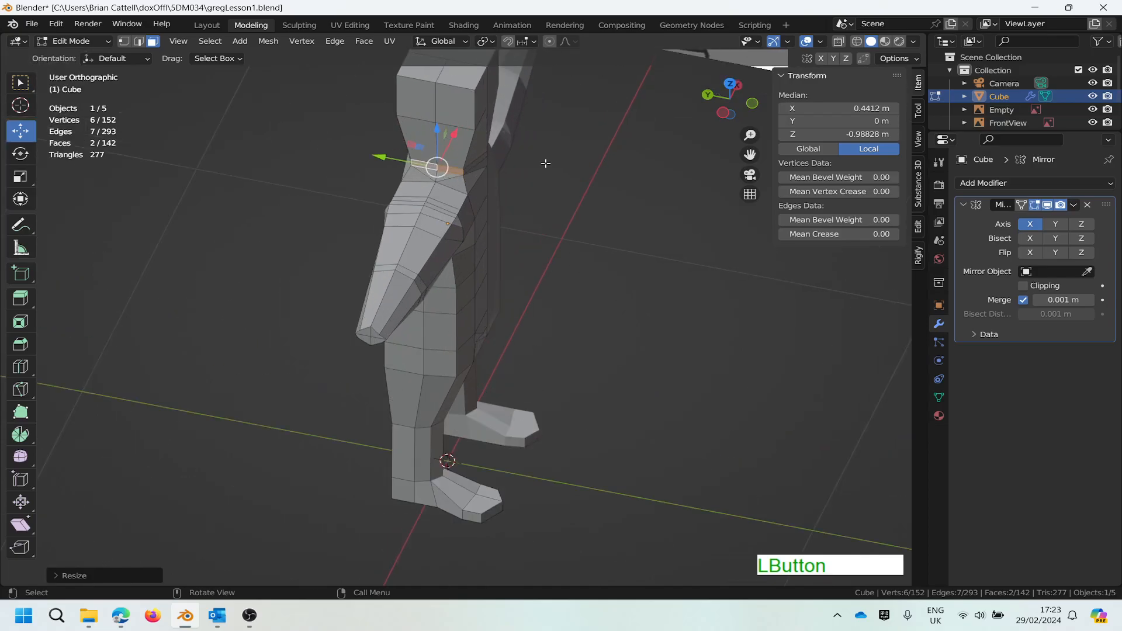
{"action": "middle_click_drag", "start_coordinate": [581, 201], "coordinate": [500, 202]}
{"action": "scroll", "coordinate": [499, 203], "scroll_direction": "down", "scroll_amount": 3}
{"action": "scroll", "coordinate": [561, 139], "scroll_direction": "up", "scroll_amount": 3}
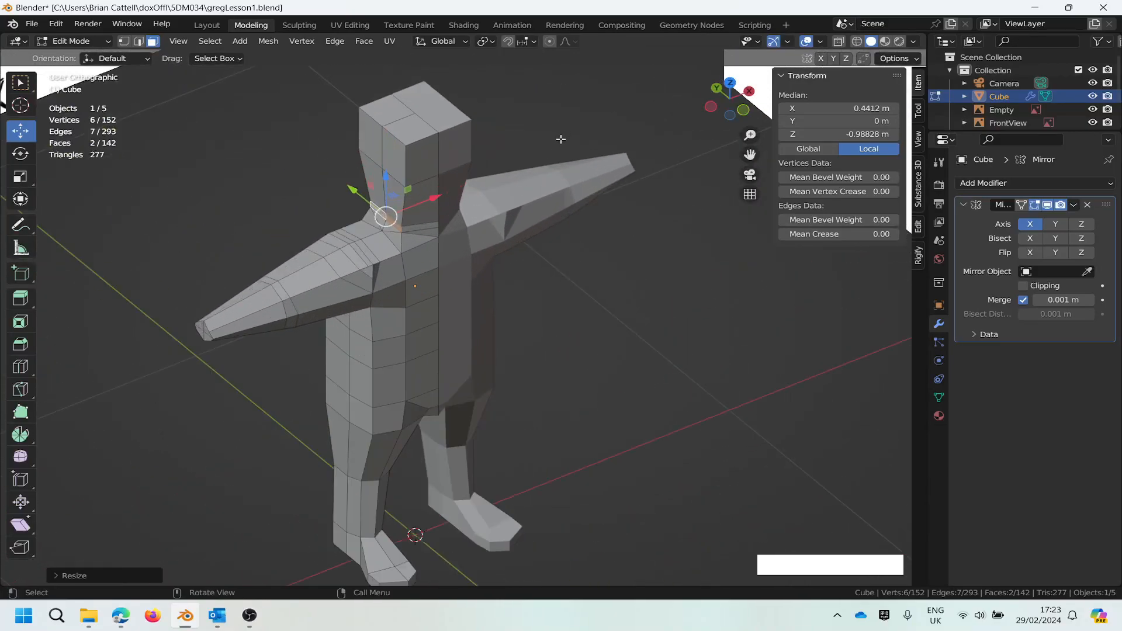
{"action": "middle_click_drag", "start_coordinate": [418, 339], "coordinate": [222, 318]}
{"action": "scroll", "coordinate": [222, 317], "scroll_direction": "up", "scroll_amount": 5}
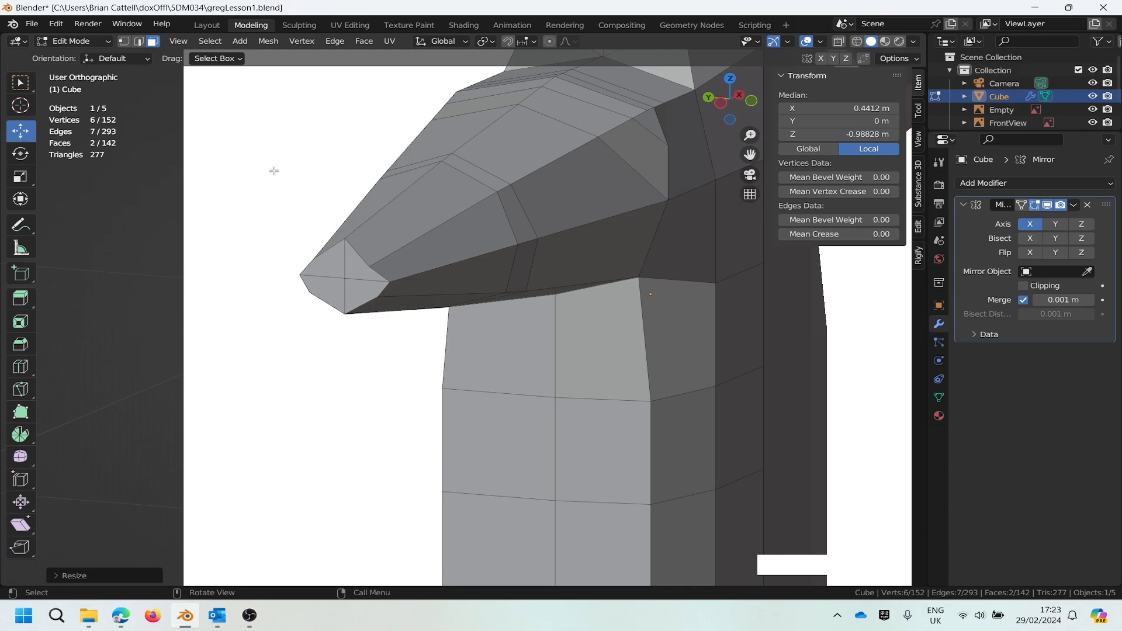
Step: Scale the top and bottom middle vertices of the arm tip closer together to flatten the wrist end
{"action": "left_click", "coordinate": [124, 41]}
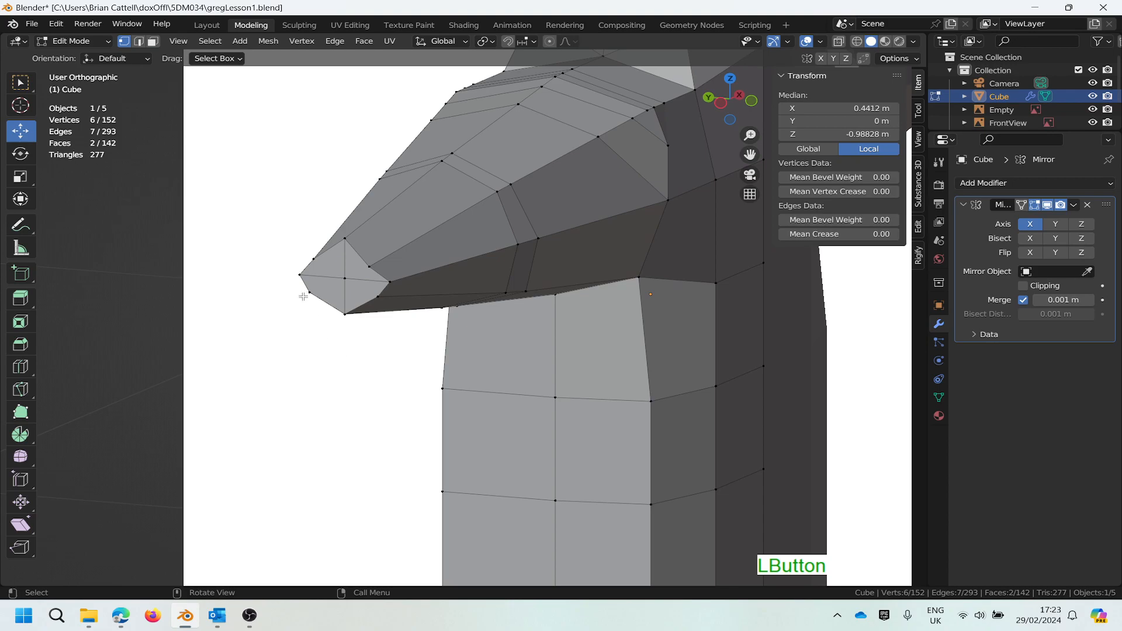
{"action": "left_click", "coordinate": [344, 240]}
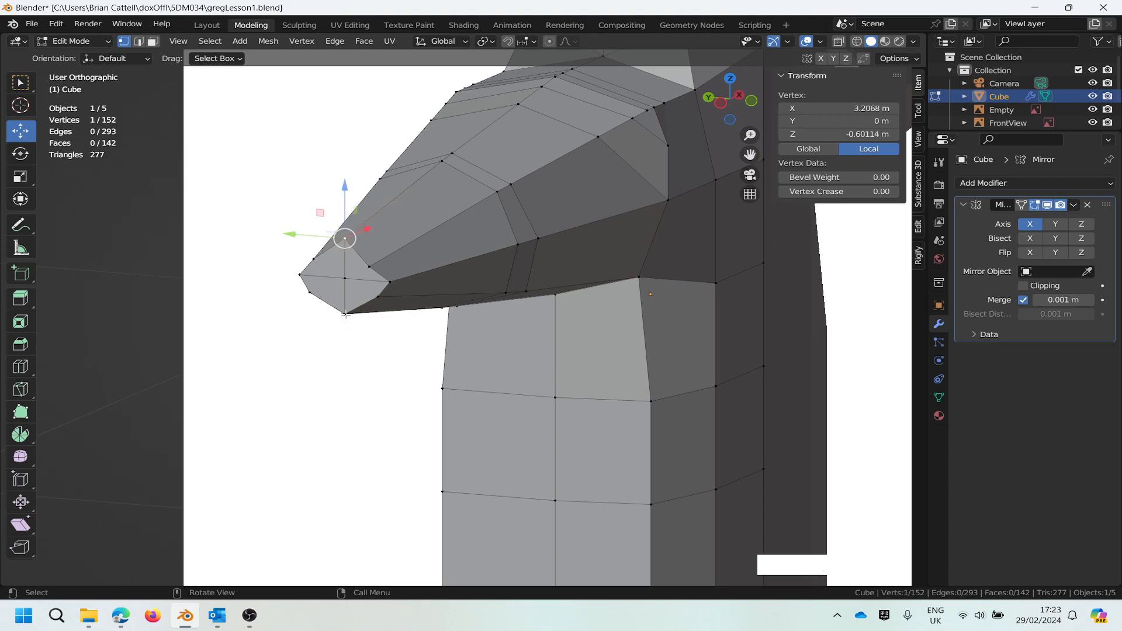
{"action": "left_click", "coordinate": [346, 314], "text": "shift"}
{"action": "scroll", "coordinate": [346, 275], "scroll_direction": "up", "scroll_amount": 4}
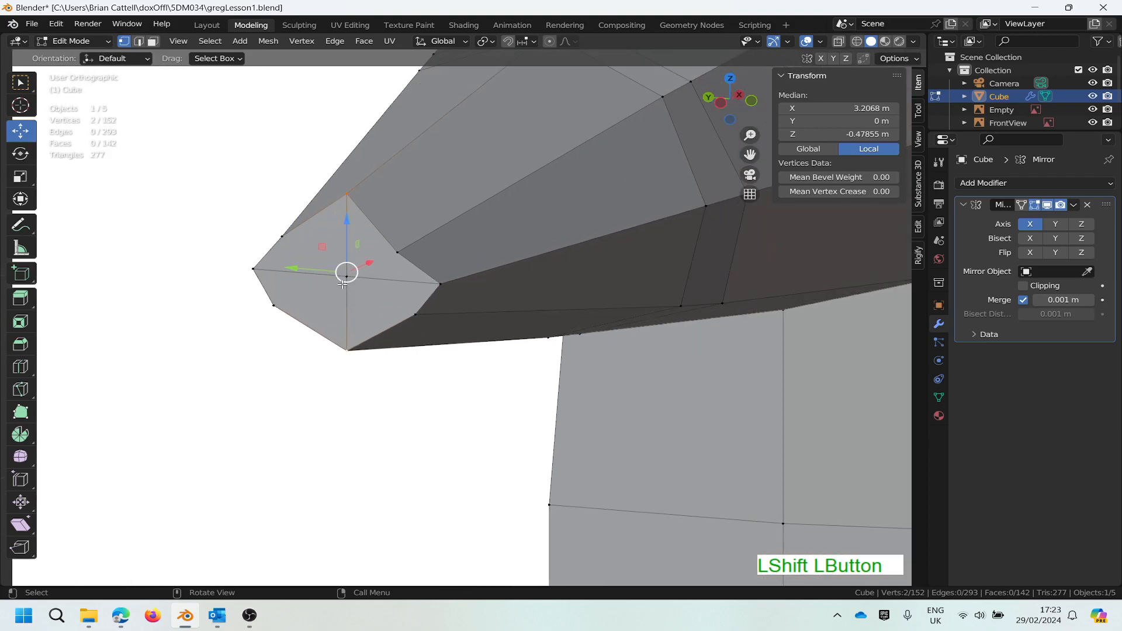
{"action": "middle_click_drag", "start_coordinate": [398, 367], "coordinate": [385, 388]}
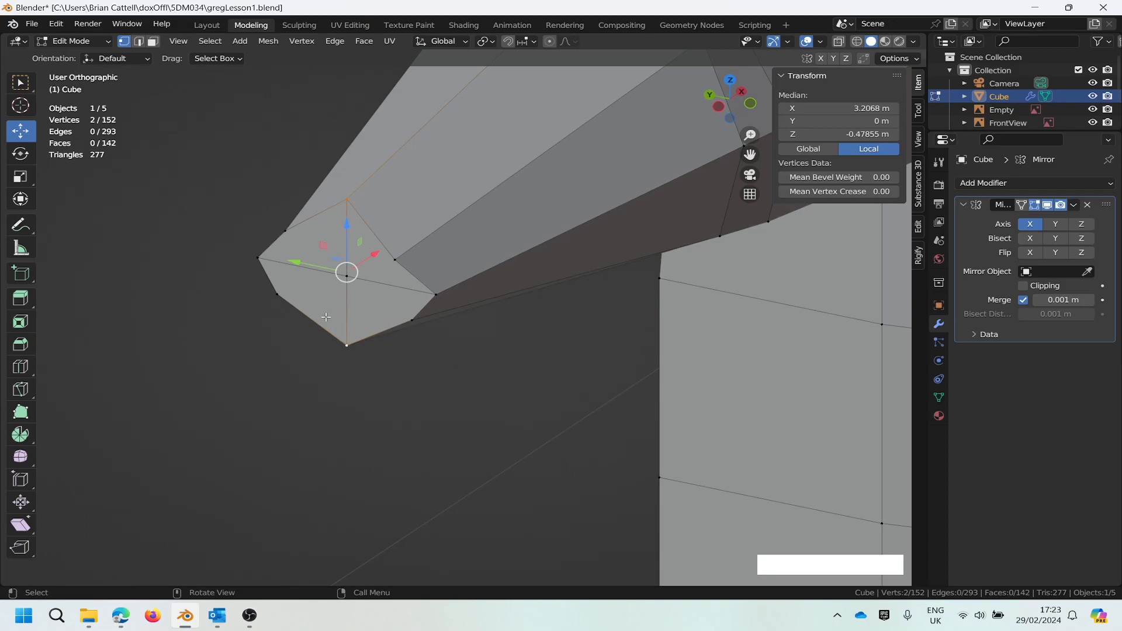
{"action": "key", "text": "s"}
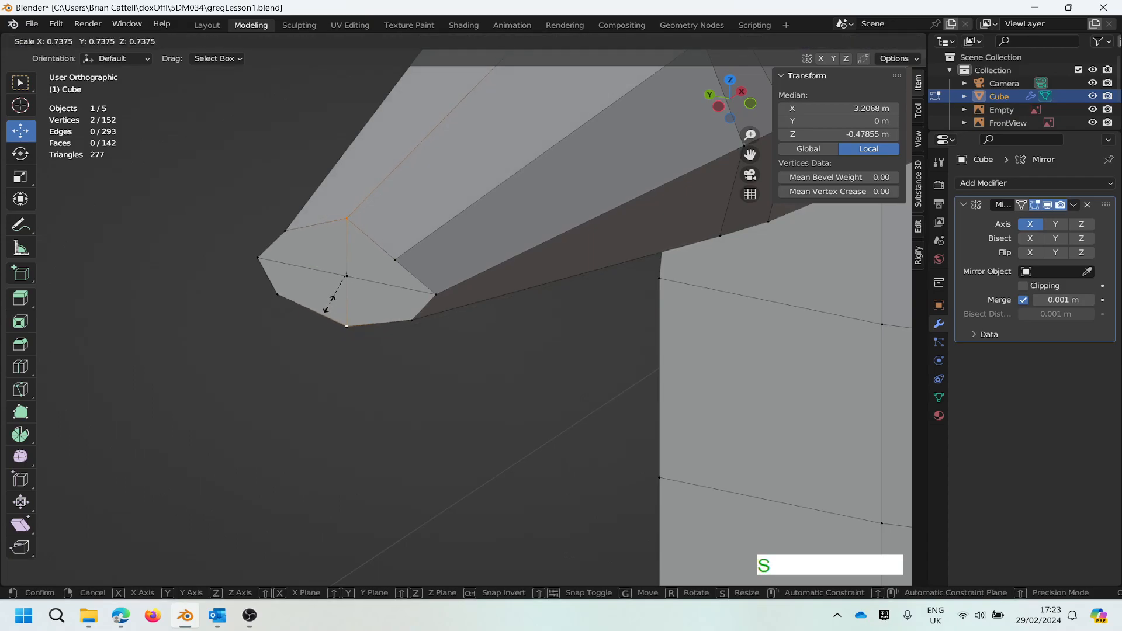
{"action": "left_click", "coordinate": [328, 297]}
Step: Move the upper front vertex of the arm tip outward and up, to about local Y 0.25 m, Z -0.53 m
{"action": "middle_click_drag", "start_coordinate": [391, 376], "coordinate": [409, 250]}
{"action": "left_click", "coordinate": [409, 250]}
{"action": "left_click", "coordinate": [409, 250]}
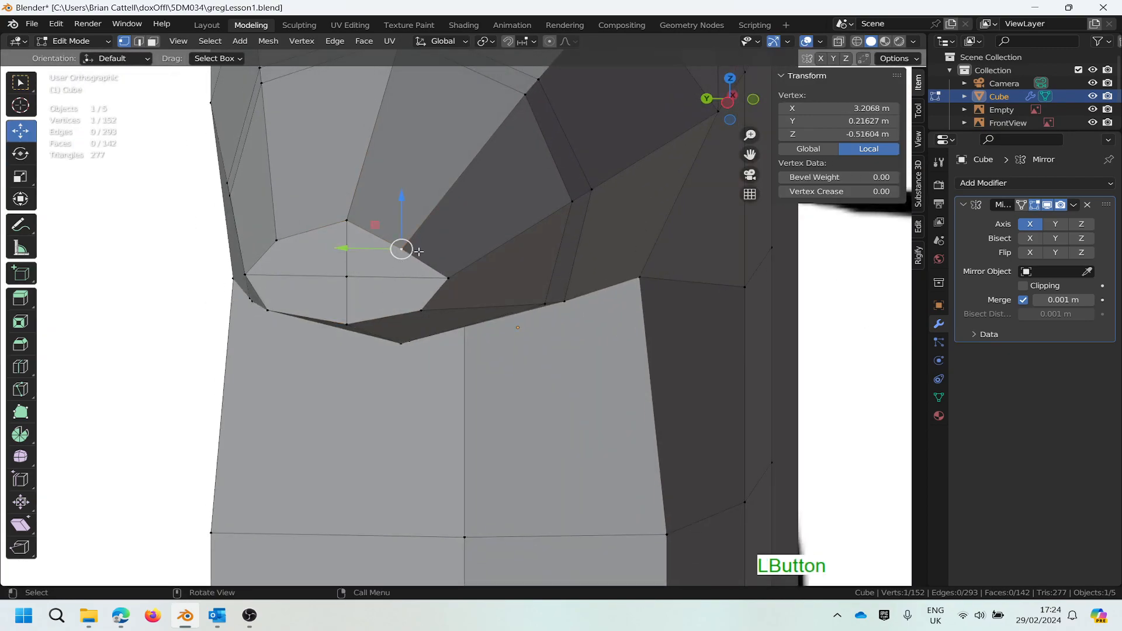
{"action": "left_click_drag", "start_coordinate": [372, 227], "coordinate": [382, 215]}
{"action": "scroll", "coordinate": [377, 378], "scroll_direction": "down", "scroll_amount": 2}
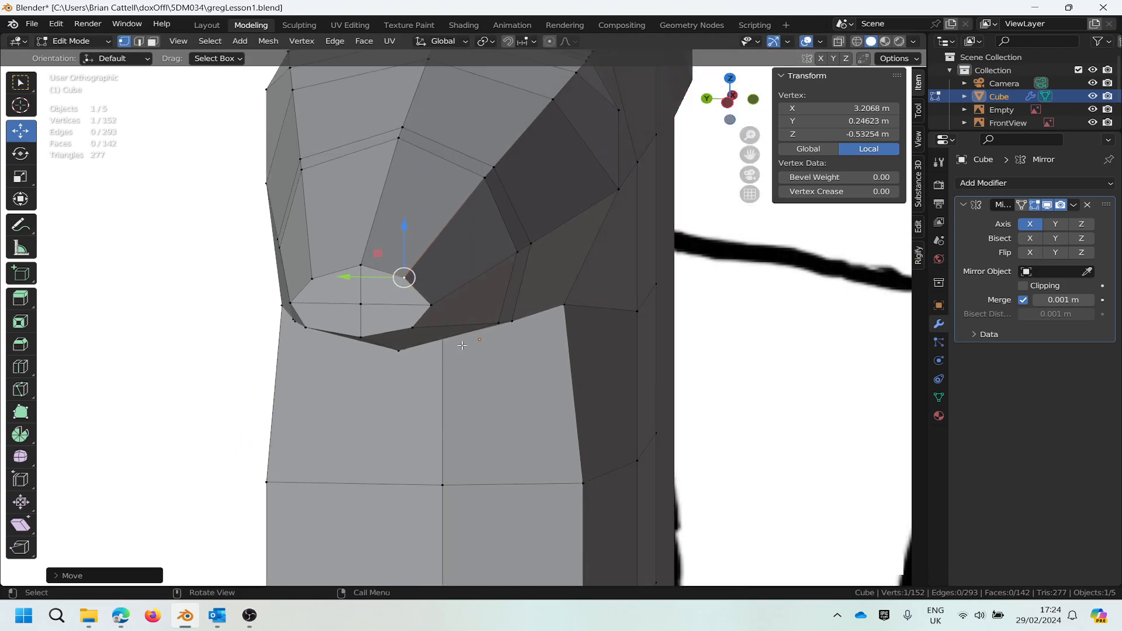
{"action": "scroll", "coordinate": [409, 363], "scroll_direction": "up", "scroll_amount": 1}
{"action": "scroll", "coordinate": [472, 336], "scroll_direction": "down", "scroll_amount": 3}
{"action": "scroll", "coordinate": [515, 325], "scroll_direction": "up", "scroll_amount": 3}
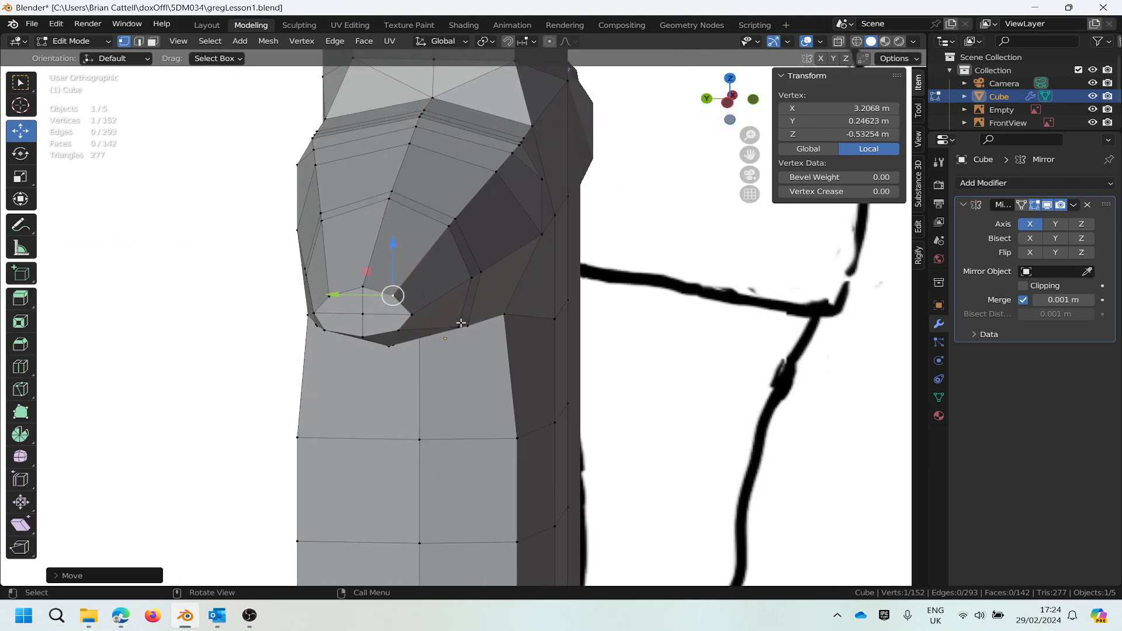
Step: Select the two adjacent edge loops around the elbow in edge mode
{"action": "key", "text": "alt"}
{"action": "left_click", "coordinate": [139, 41]}
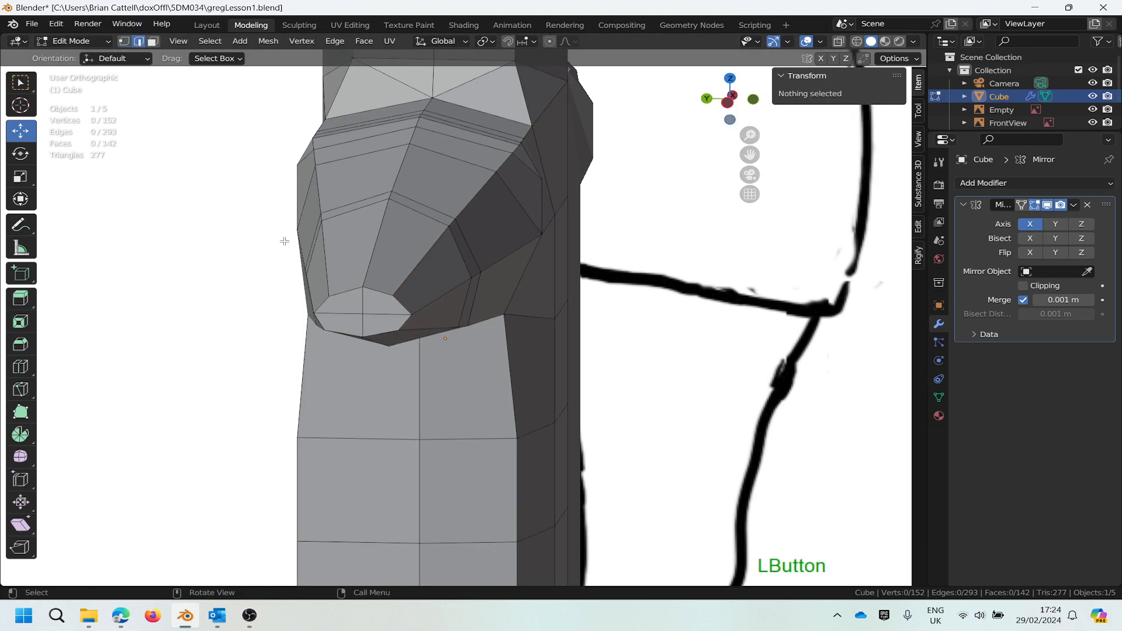
{"action": "key", "text": "alt"}
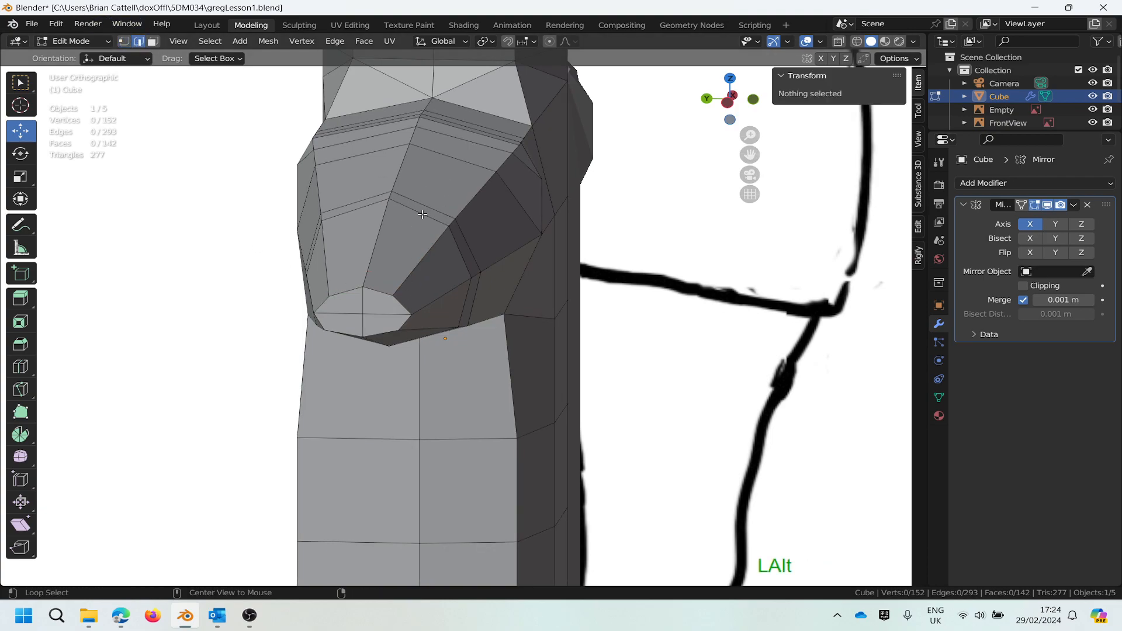
{"action": "left_click", "coordinate": [422, 214], "text": "alt"}
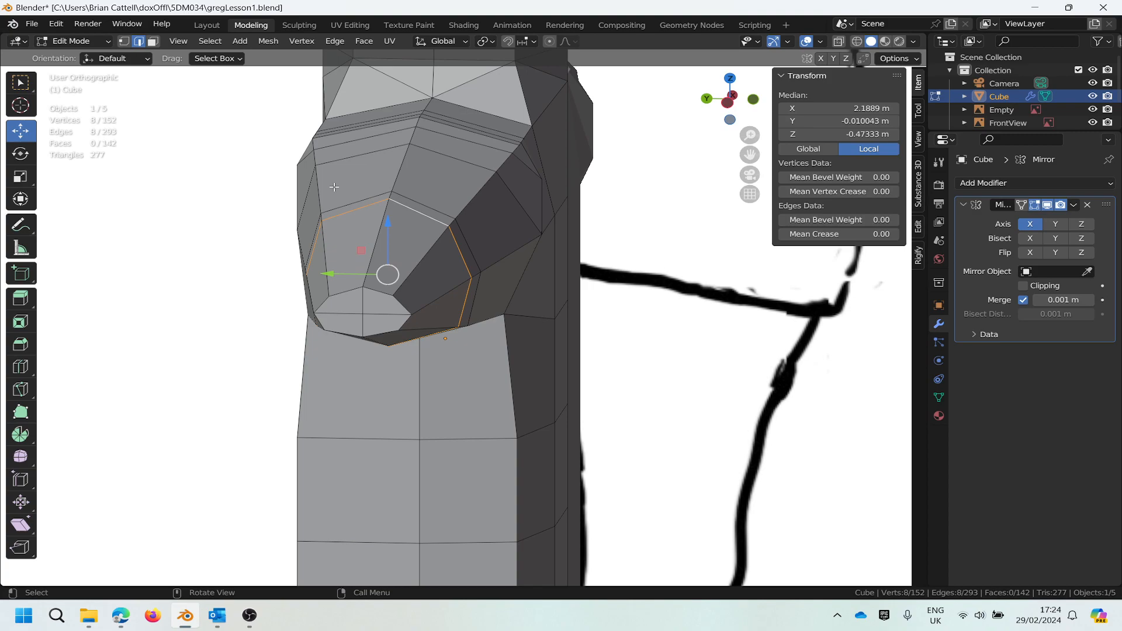
{"action": "key", "text": "shift"}
{"action": "left_click", "coordinate": [428, 206], "text": "alt+shift"}
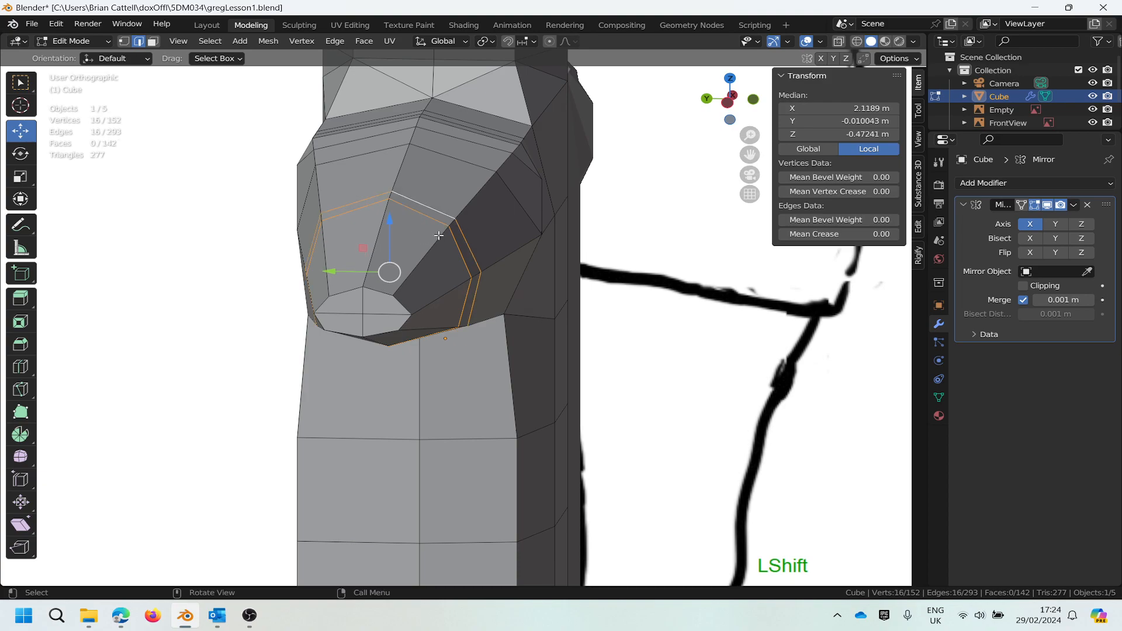
{"action": "scroll", "coordinate": [458, 226], "scroll_direction": "down", "scroll_amount": 2}
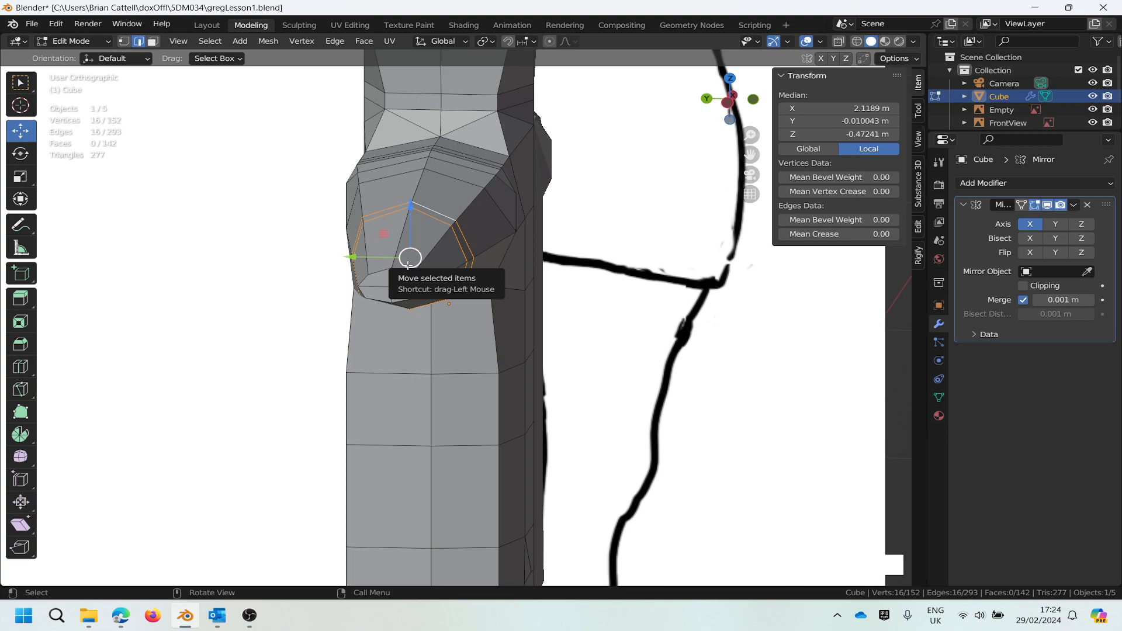
{"action": "key", "text": "s"}
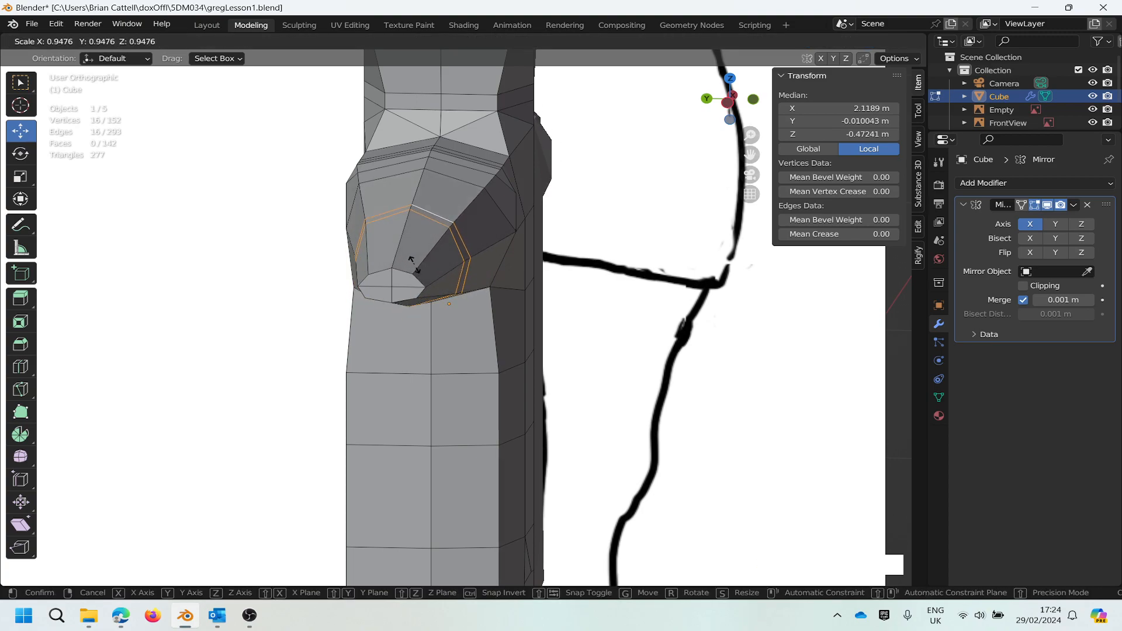
{"action": "right_click", "coordinate": [406, 266]}
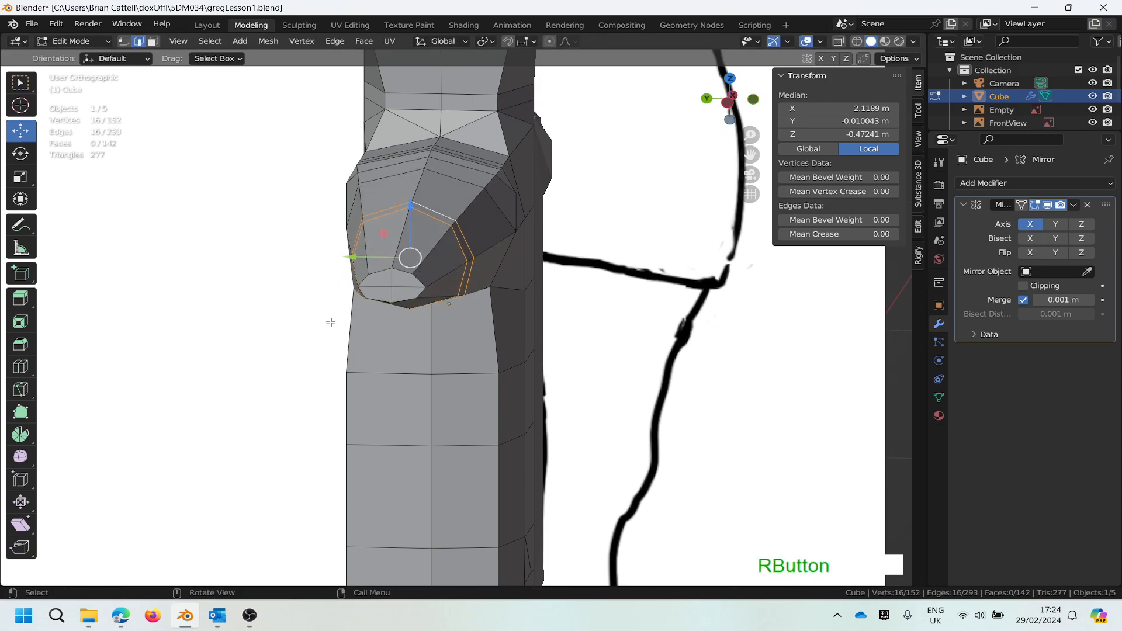
Step: Scale the two elbow edge loops down in the YZ plane to slim the elbow
{"action": "middle_click_drag", "start_coordinate": [333, 310], "coordinate": [268, 314]}
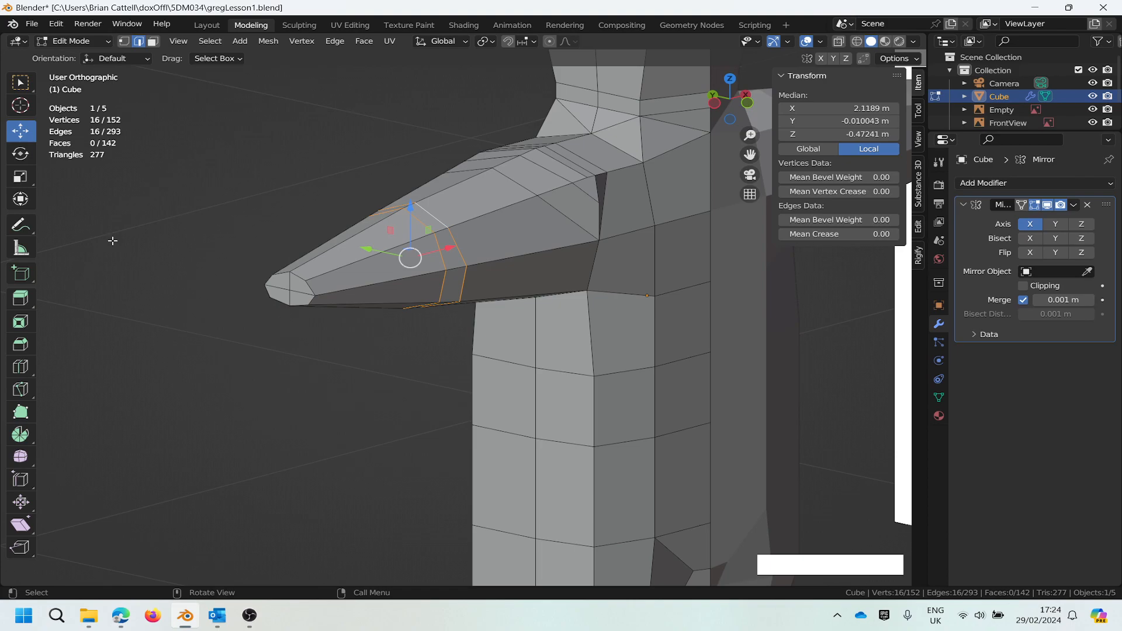
{"action": "key", "text": "space"}
{"action": "key", "text": "s"}
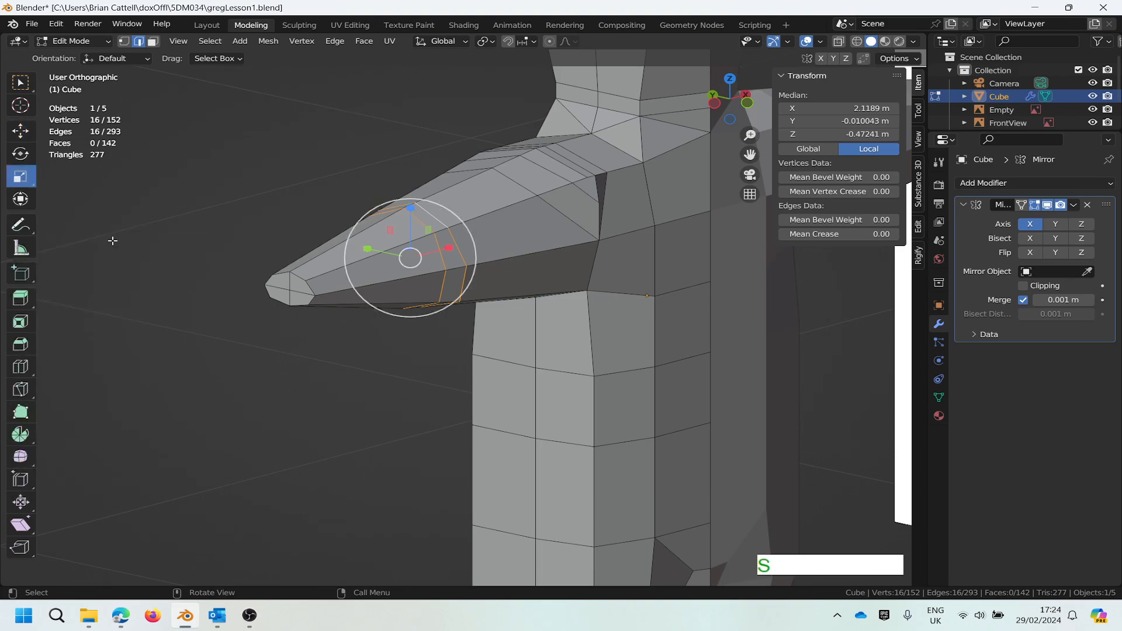
{"action": "left_click_drag", "start_coordinate": [390, 231], "coordinate": [397, 239]}
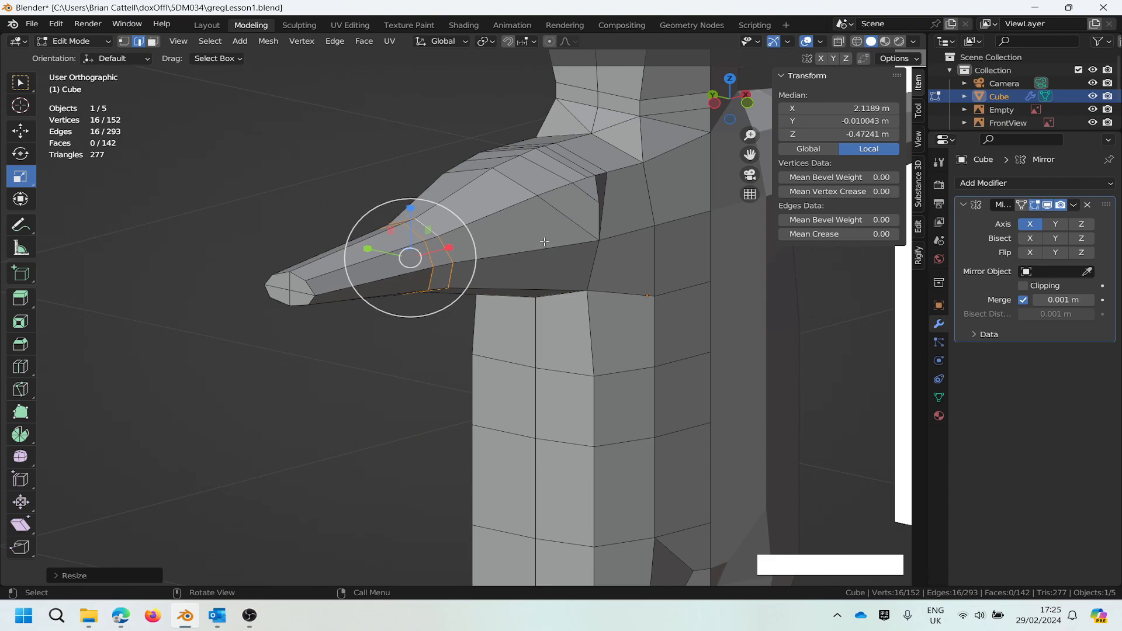
Step: Try to select the edge loop around the base of the arm from the front armpit edge
{"action": "left_click", "coordinate": [592, 266]}
{"action": "scroll", "coordinate": [665, 244], "scroll_direction": "up", "scroll_amount": 2}
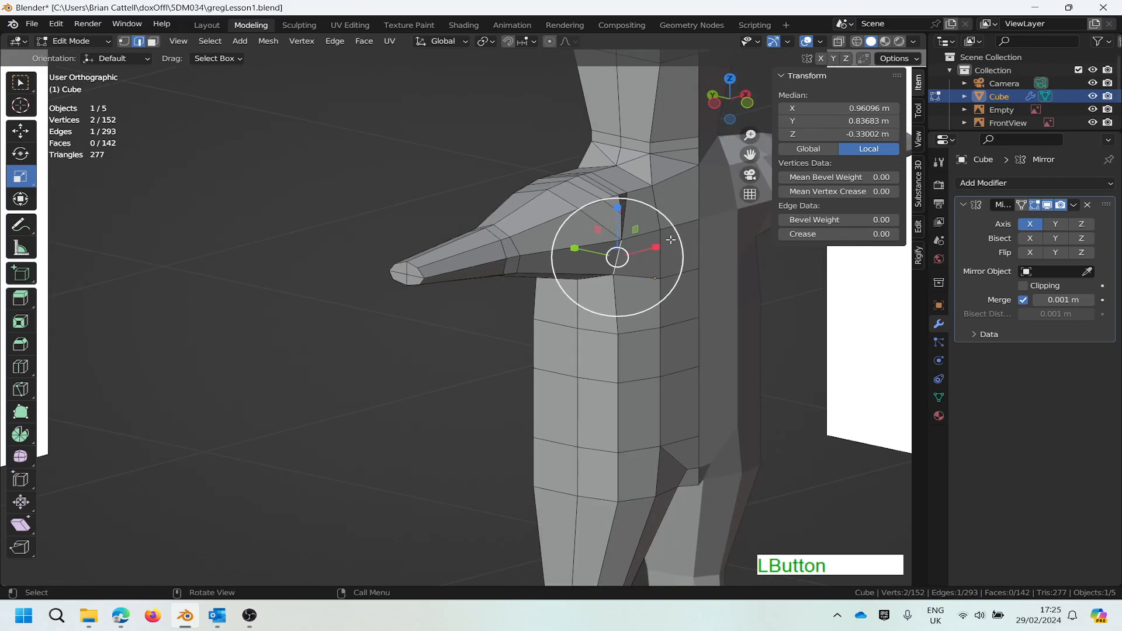
{"action": "scroll", "coordinate": [658, 245], "scroll_direction": "up", "scroll_amount": 2}
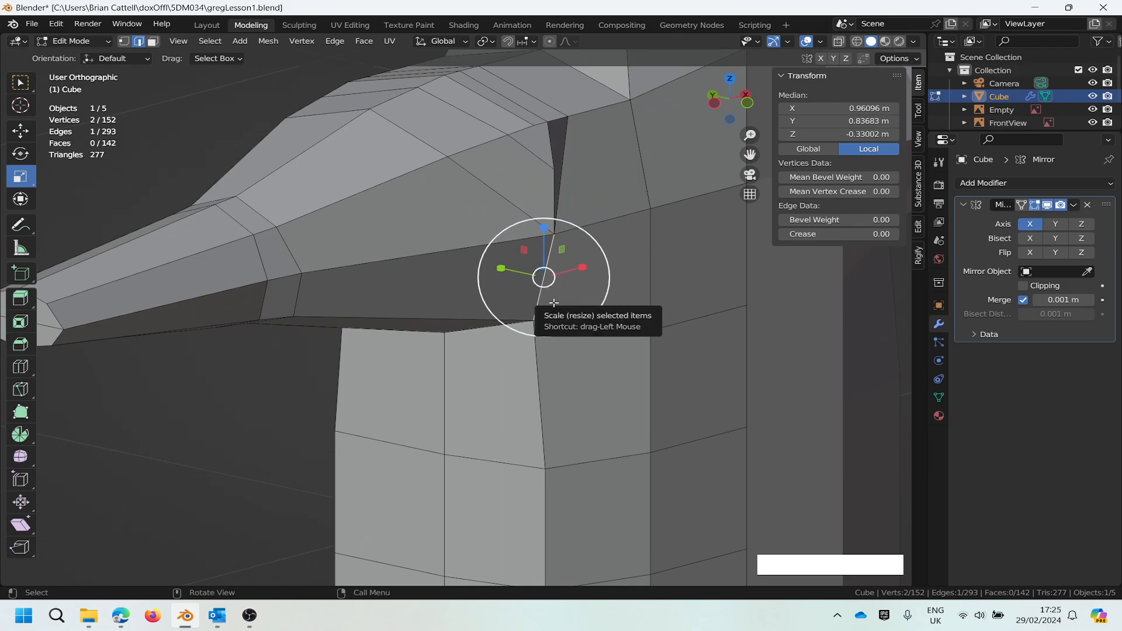
{"action": "key", "text": "space"}
{"action": "key", "text": "b"}
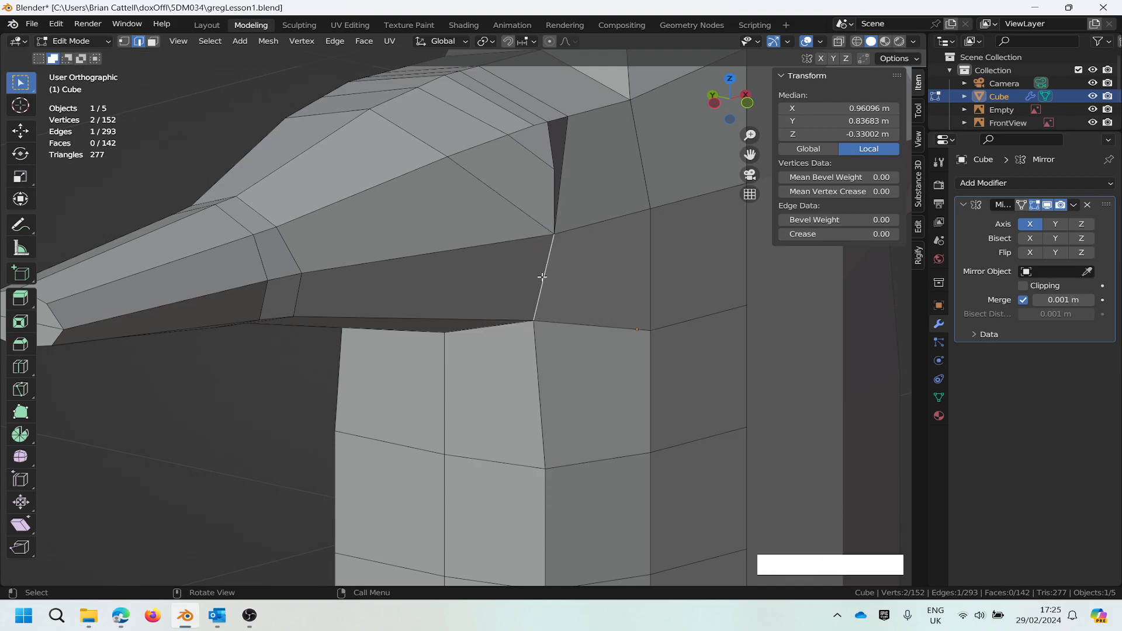
{"action": "left_click", "coordinate": [542, 277], "text": "alt"}
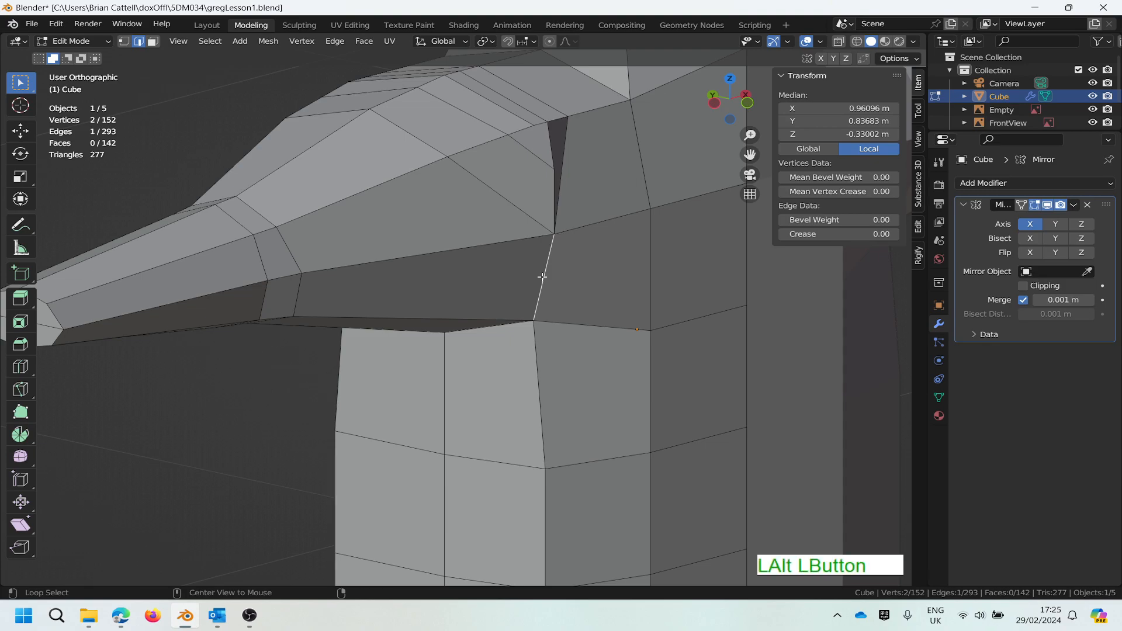
{"action": "left_click", "coordinate": [545, 274], "text": "alt"}
{"action": "middle_click_drag", "start_coordinate": [594, 272], "coordinate": [516, 234]}
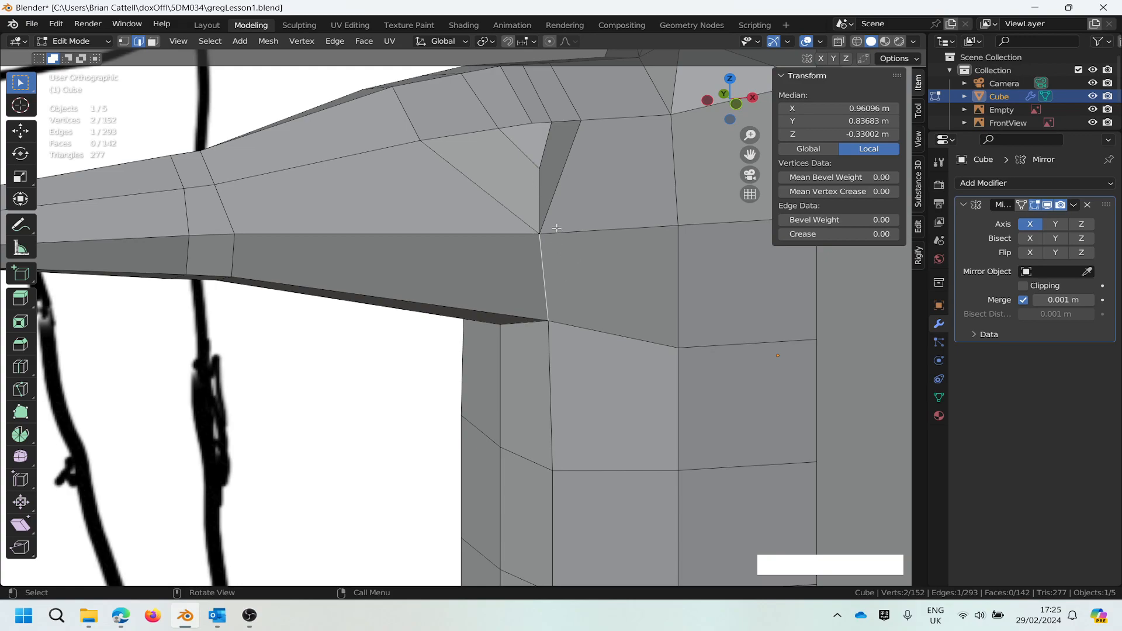
{"action": "scroll", "coordinate": [131, 124], "scroll_direction": "up", "scroll_amount": 2}
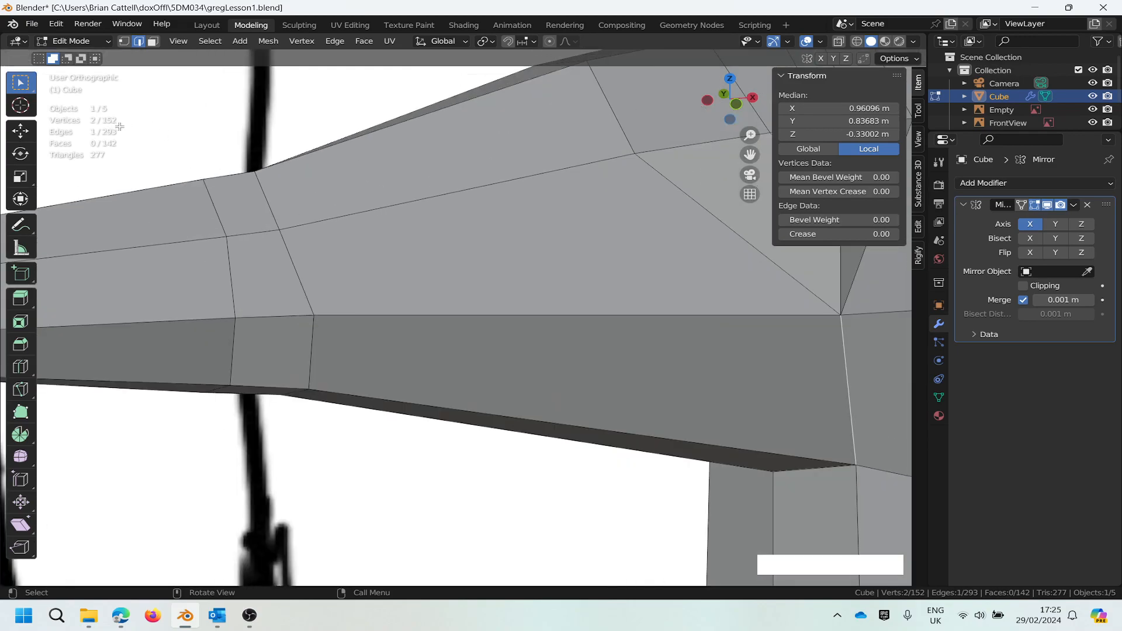
Step: Hide the FrontView reference image
{"action": "scroll", "coordinate": [124, 129], "scroll_direction": "down", "scroll_amount": 3}
{"action": "scroll", "coordinate": [124, 130], "scroll_direction": "down", "scroll_amount": 6}
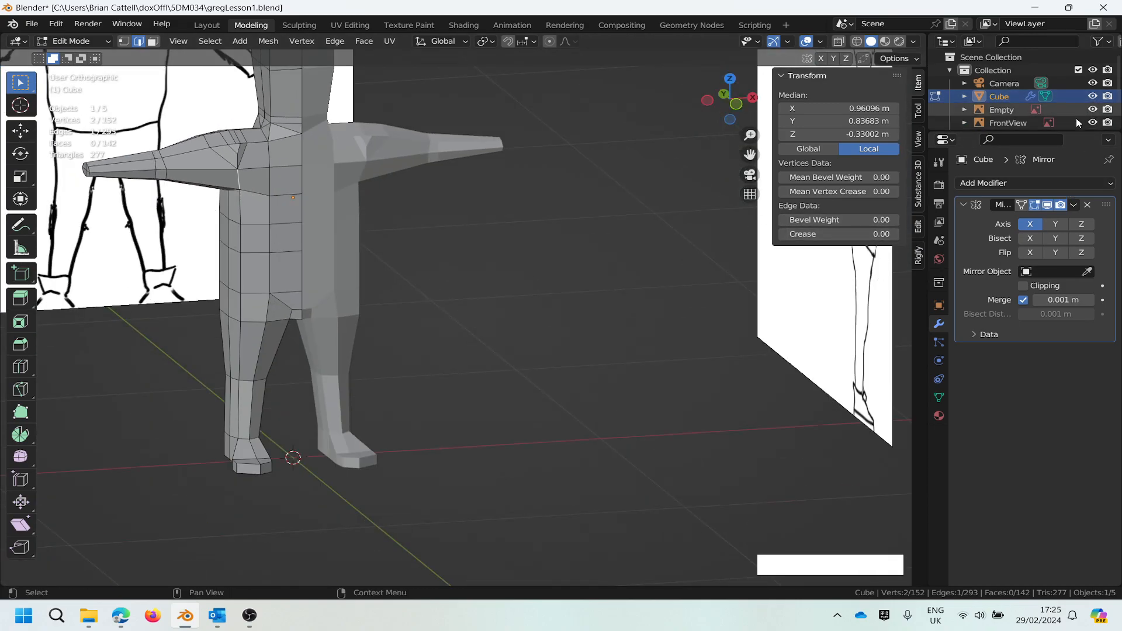
{"action": "left_click", "coordinate": [1093, 123]}
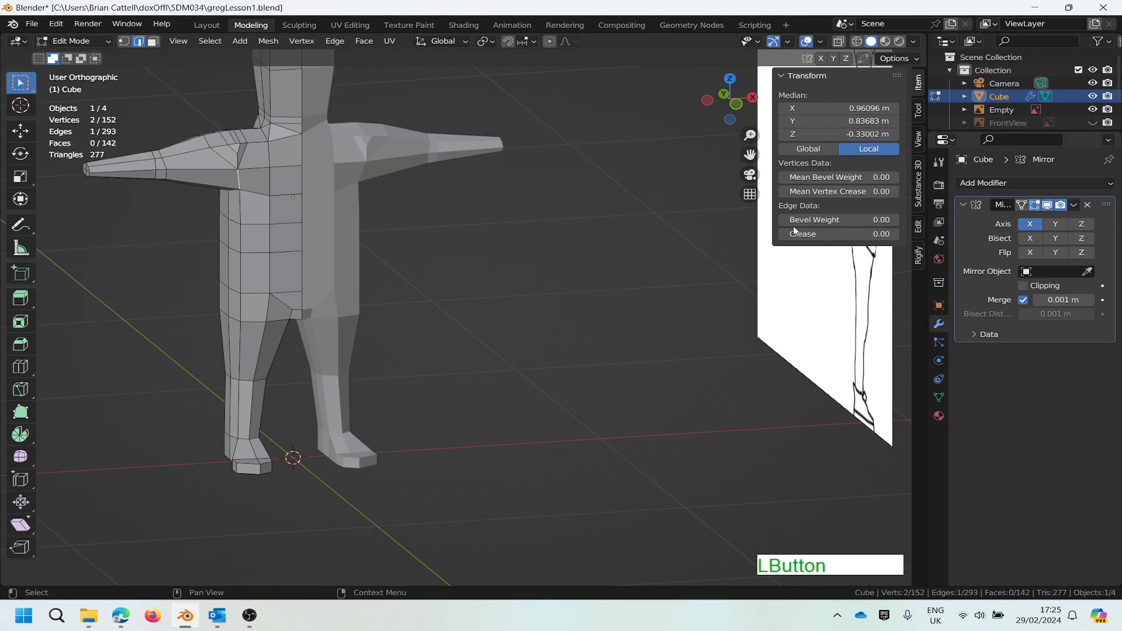
Step: Select the slanting edge loop over the upper arm and expand it to its eight adjoining faces
{"action": "scroll", "coordinate": [194, 94], "scroll_direction": "down", "scroll_amount": 1}
{"action": "scroll", "coordinate": [194, 94], "scroll_direction": "up", "scroll_amount": 4}
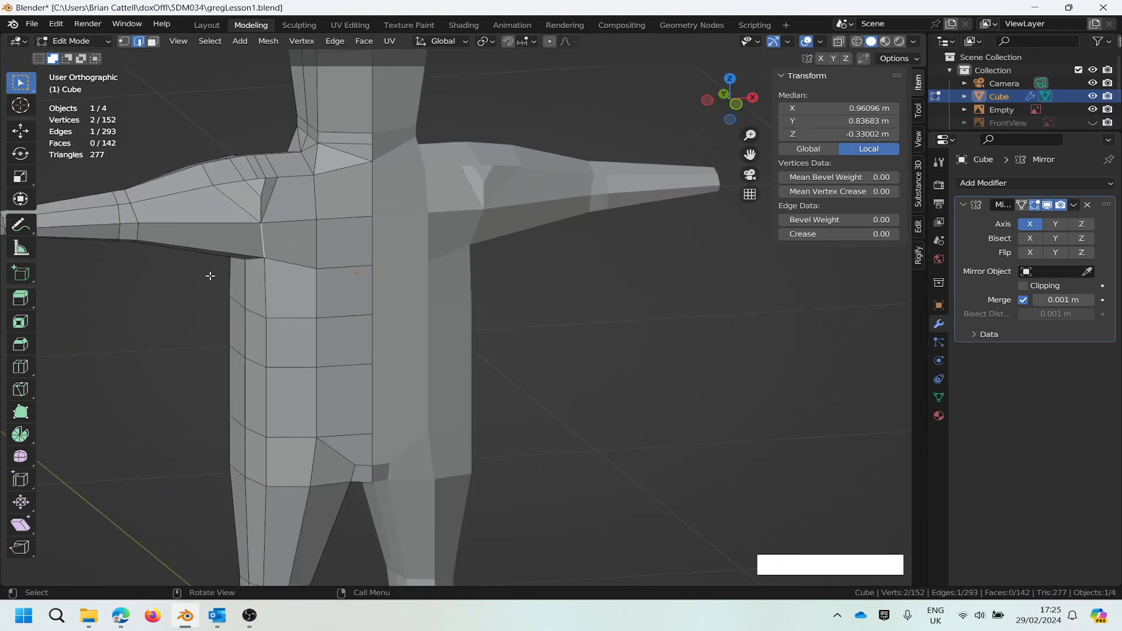
{"action": "scroll", "coordinate": [198, 274], "scroll_direction": "down", "scroll_amount": 1}
{"action": "middle_click_drag", "start_coordinate": [198, 274], "coordinate": [157, 233]}
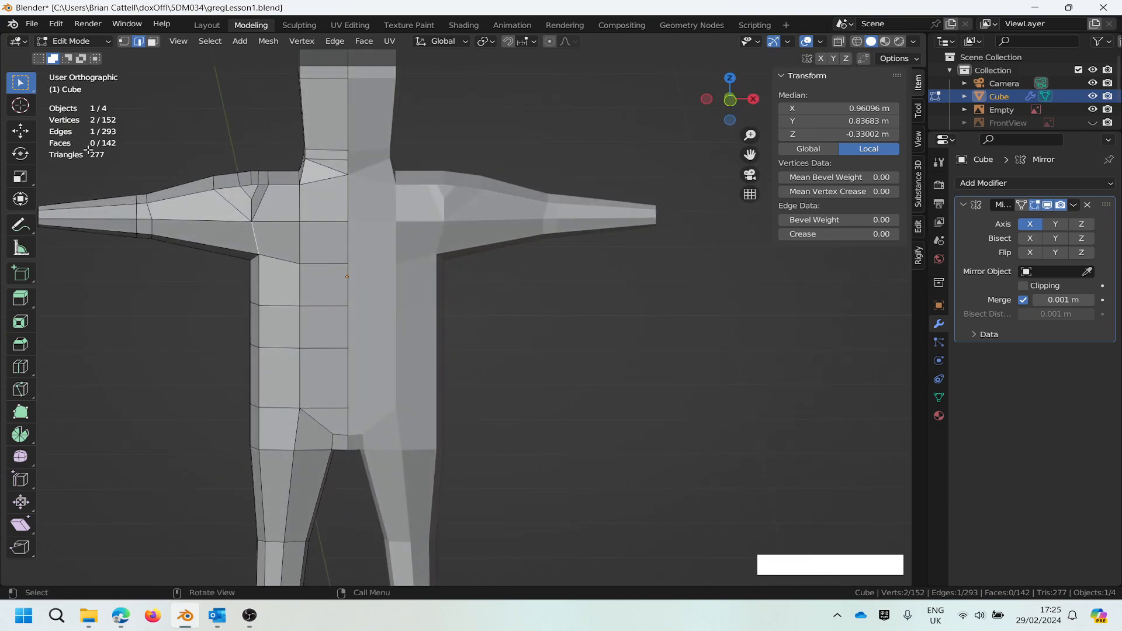
{"action": "scroll", "coordinate": [243, 231], "scroll_direction": "up", "scroll_amount": 2}
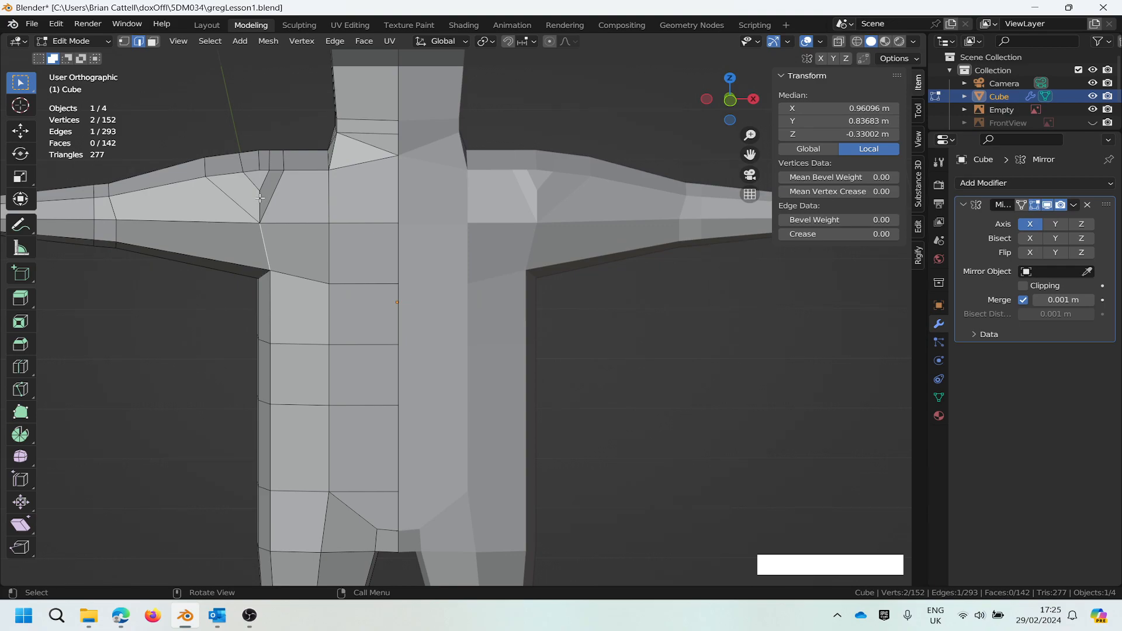
{"action": "left_click", "coordinate": [234, 201]}
{"action": "left_click", "coordinate": [234, 201], "text": "alt"}
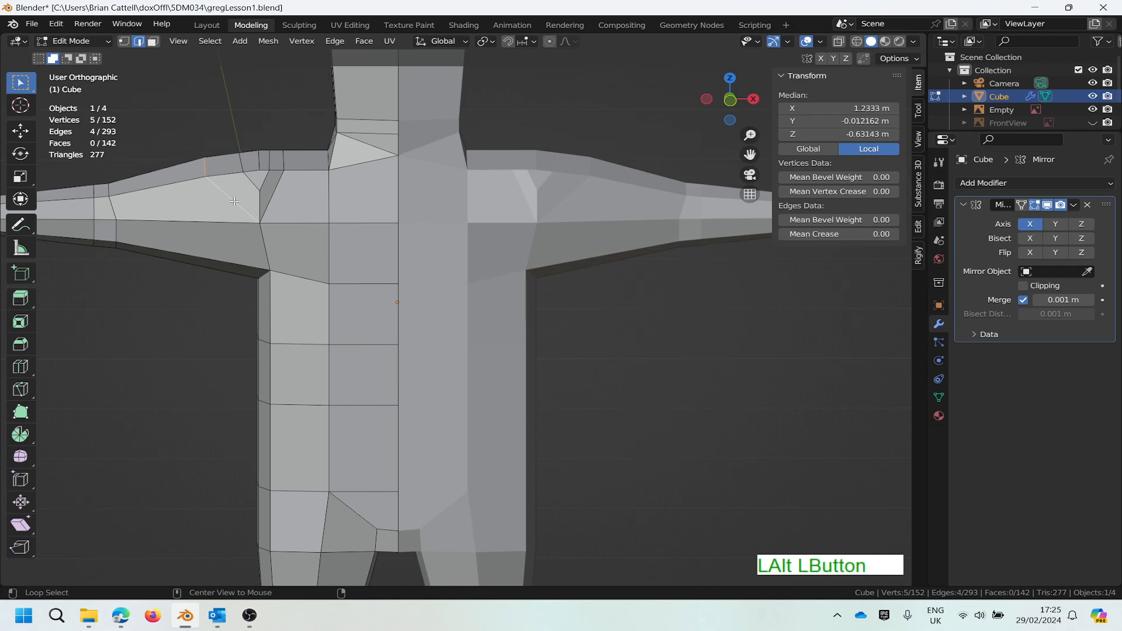
{"action": "middle_click_drag", "start_coordinate": [242, 222], "coordinate": [297, 230]}
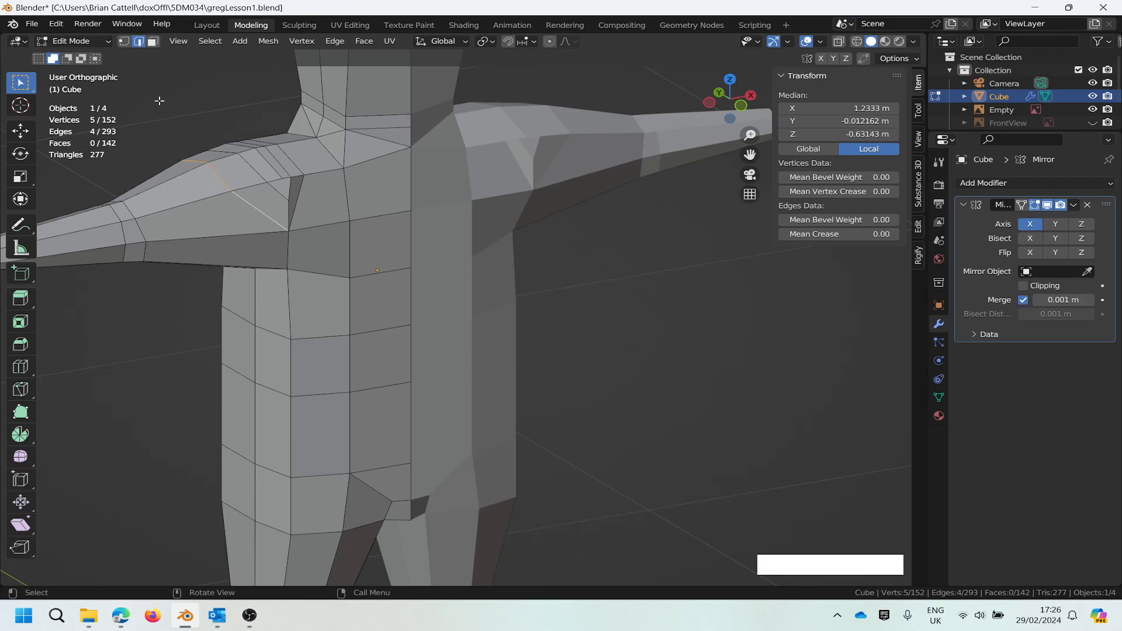
{"action": "left_click", "coordinate": [152, 41], "text": "ctrl"}
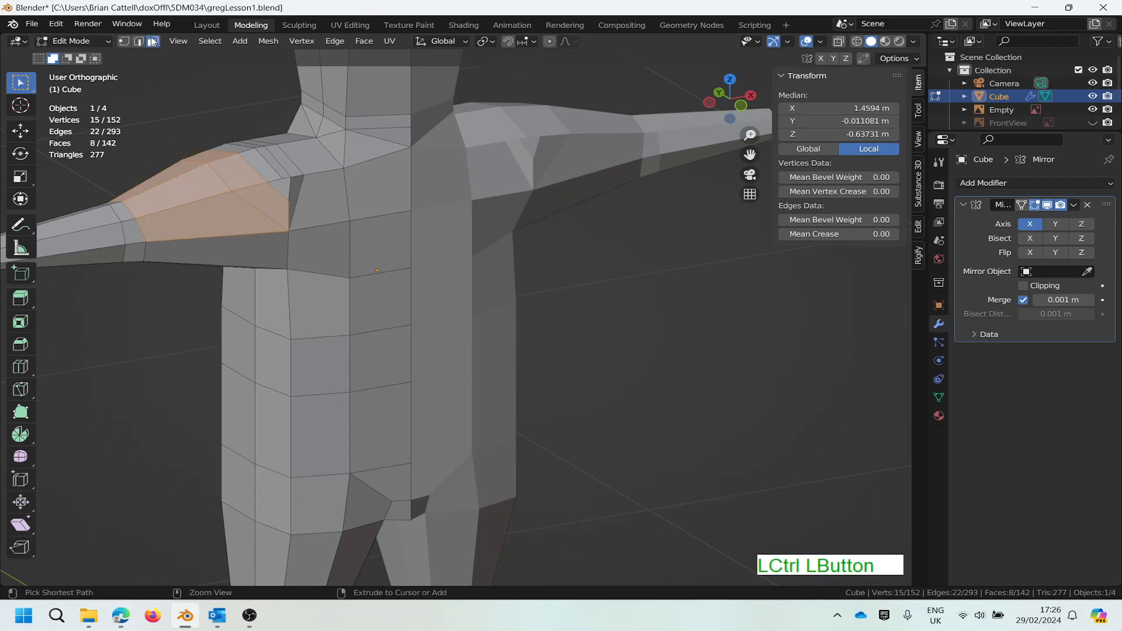
Step: Deselect the four long upper-arm faces nearer the elbow with Circle Select in subtract mode, keeping the band beside the shoulder
{"action": "middle_click_drag", "start_coordinate": [203, 200], "coordinate": [298, 245]}
{"action": "mouse_move", "coordinate": [22, 85]}
{"action": "left_mouse_down"}
{"action": "mouse_move", "coordinate": [80, 157]}
{"action": "mouse_move", "coordinate": [82, 140]}
{"action": "left_mouse_up"}
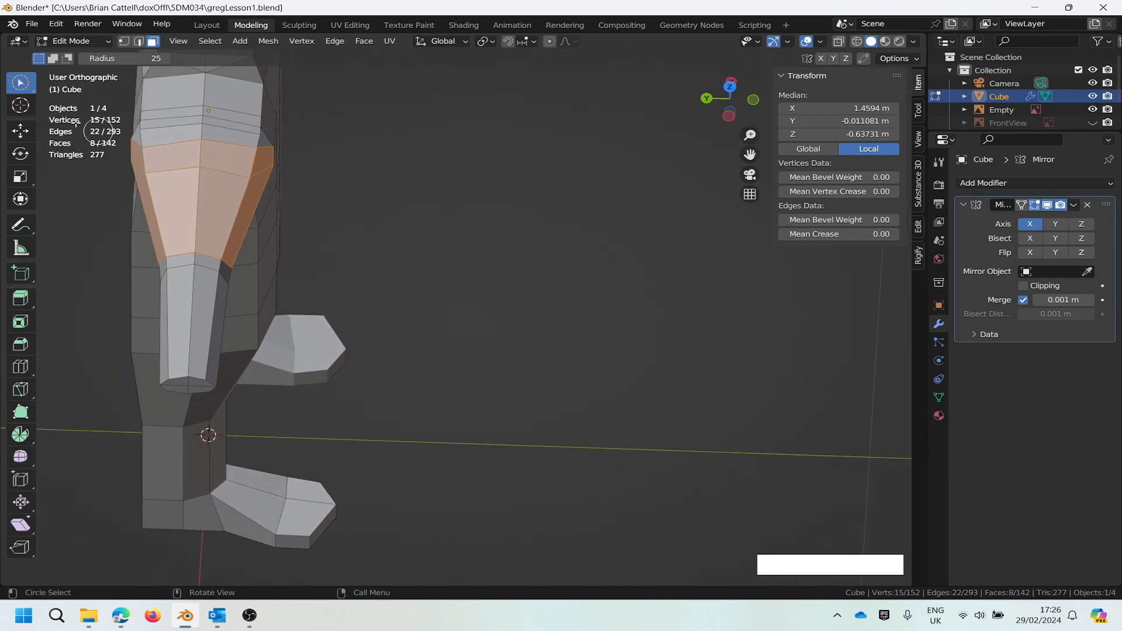
{"action": "left_click", "coordinate": [67, 58]}
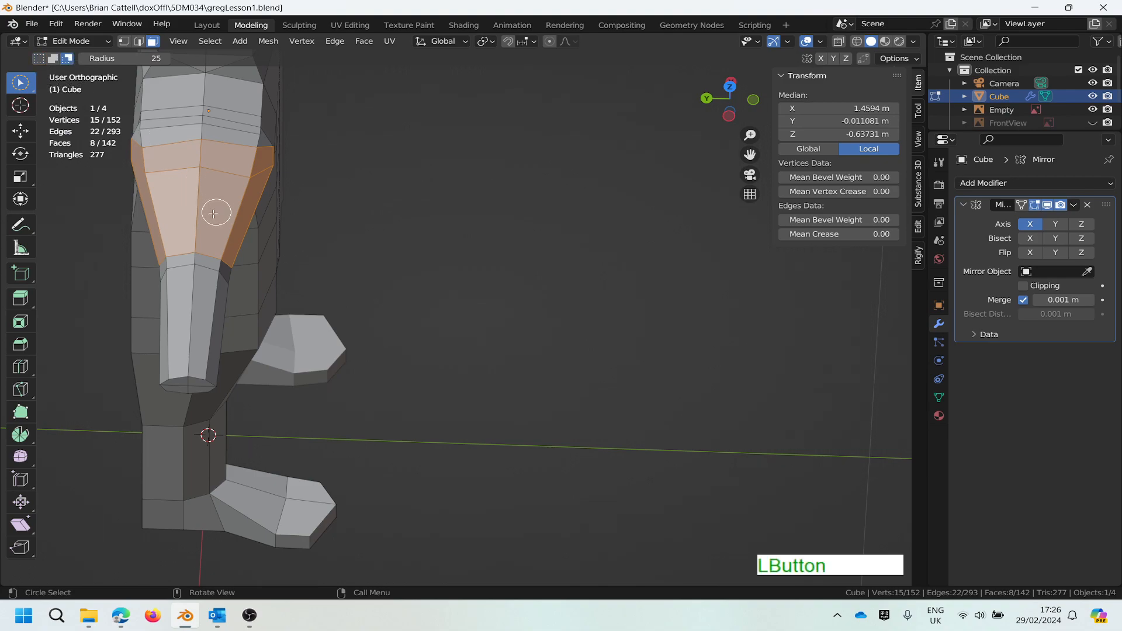
{"action": "left_click_drag", "start_coordinate": [143, 224], "coordinate": [245, 234]}
Step: Extend the selection with Circle Select over the remaining shoulder faces, front and back, to 14 faces in total
{"action": "middle_click_drag", "start_coordinate": [509, 251], "coordinate": [409, 245]}
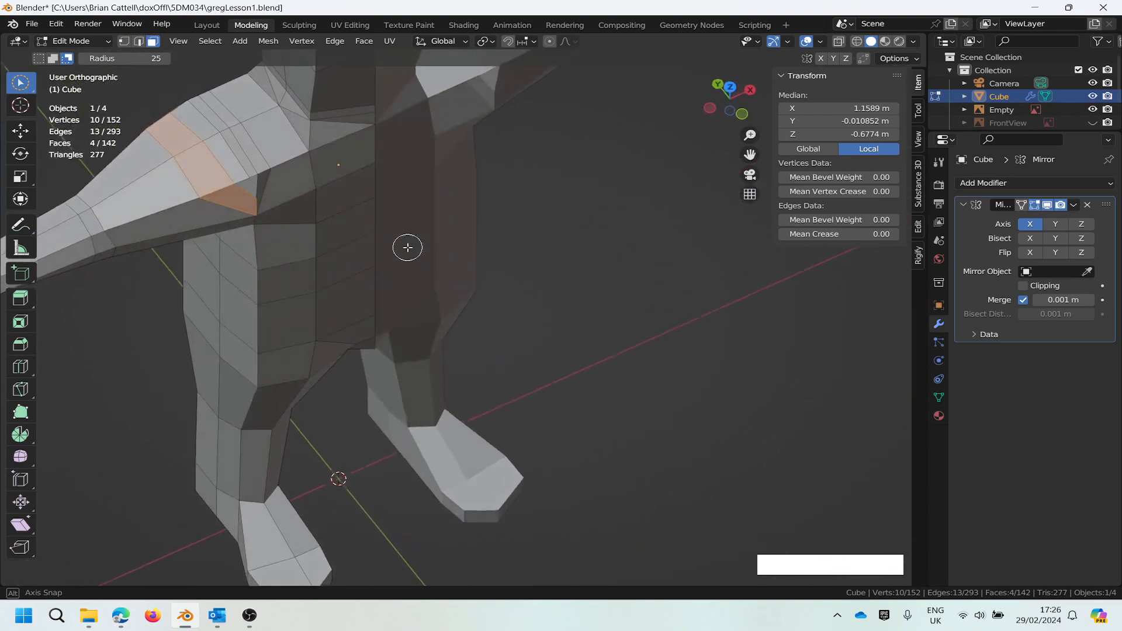
{"action": "left_click", "coordinate": [53, 57]}
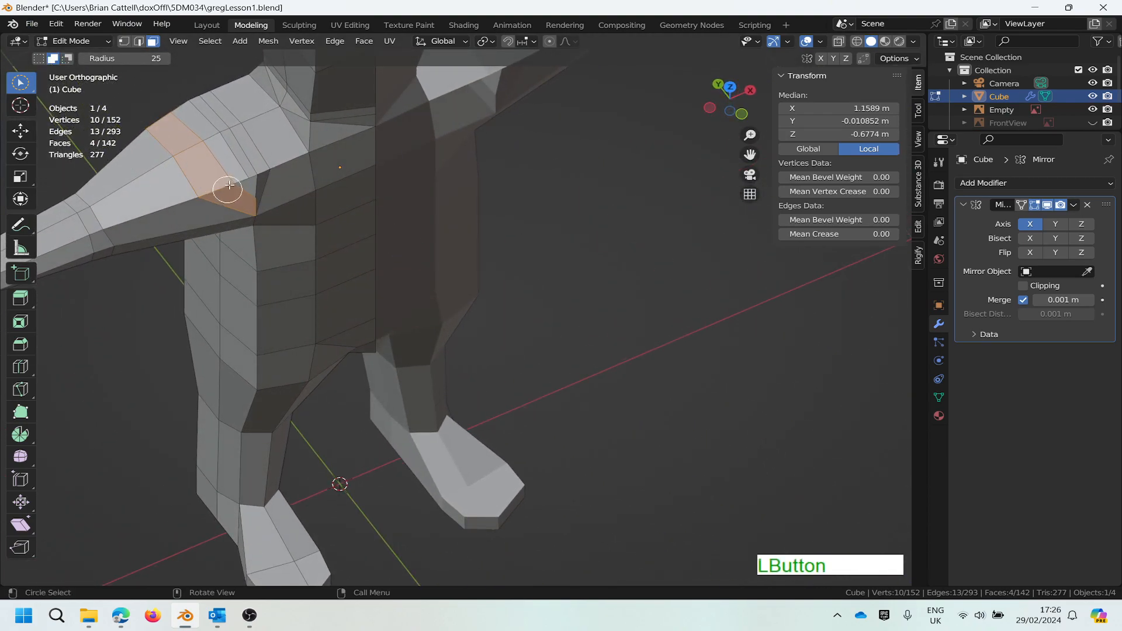
{"action": "mouse_move", "coordinate": [226, 146]}
{"action": "left_mouse_down"}
{"action": "mouse_move", "coordinate": [241, 175]}
{"action": "mouse_move", "coordinate": [215, 132]}
{"action": "left_mouse_up"}
{"action": "middle_click_drag", "start_coordinate": [192, 157], "coordinate": [283, 158]}
{"action": "left_click_drag", "start_coordinate": [180, 167], "coordinate": [175, 176]}
{"action": "middle_click_drag", "start_coordinate": [361, 158], "coordinate": [154, 180]}
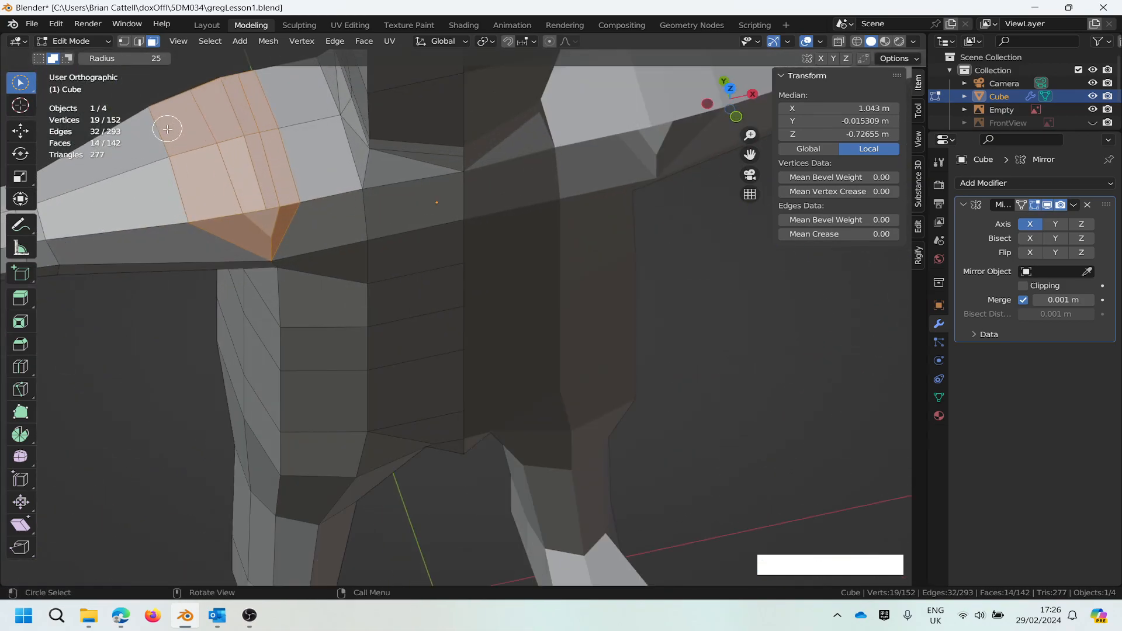
Step: Scale the selected shoulder faces down slightly in the YZ plane
{"action": "mouse_move", "coordinate": [201, 181]}
{"action": "middle_mouse_down"}
{"action": "mouse_move", "coordinate": [281, 173]}
{"action": "mouse_move", "coordinate": [236, 165]}
{"action": "middle_mouse_up"}
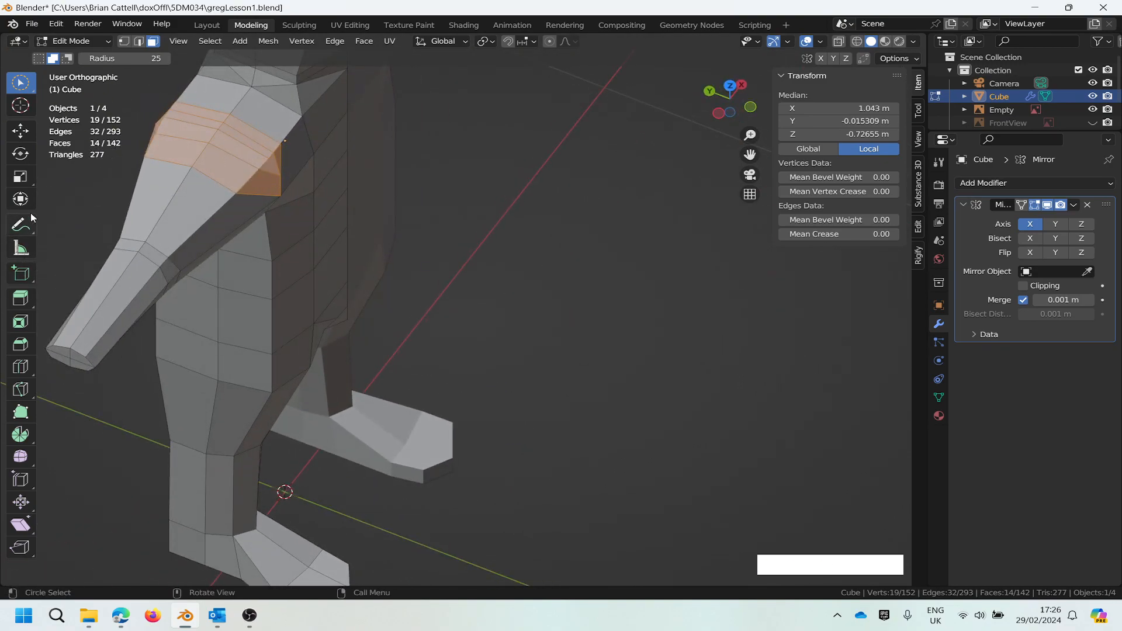
{"action": "left_click", "coordinate": [20, 177]}
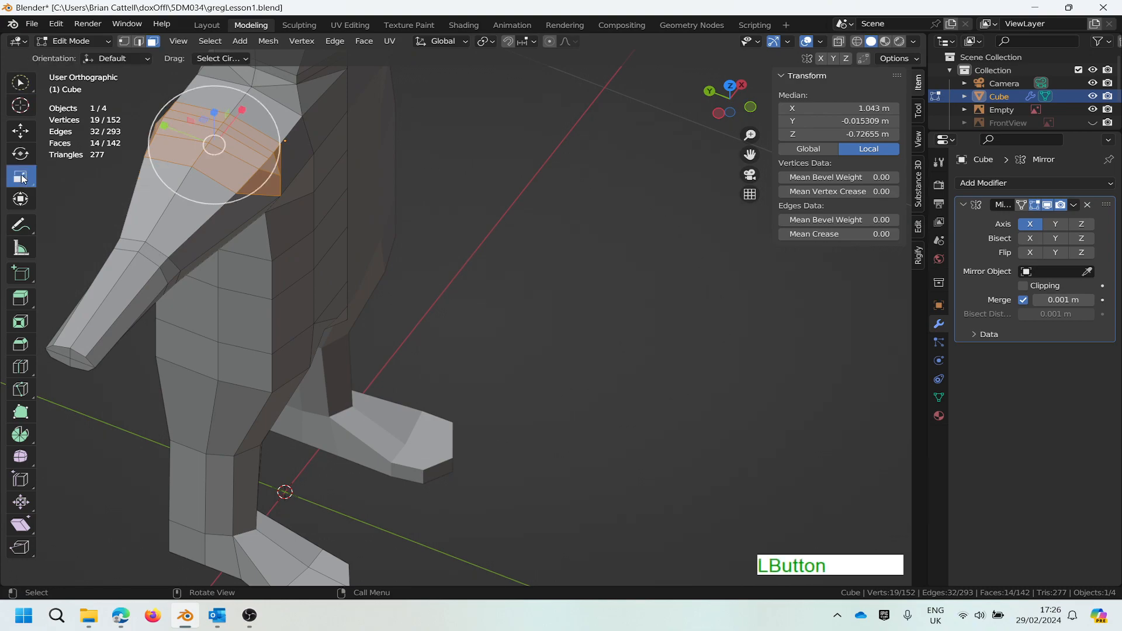
{"action": "left_click_drag", "start_coordinate": [190, 120], "coordinate": [202, 129]}
Step: Examine the reshaped shoulder and elbow up close and with the whole figure in view
{"action": "middle_click_drag", "start_coordinate": [314, 235], "coordinate": [201, 239]}
{"action": "scroll", "coordinate": [243, 205], "scroll_direction": "down", "scroll_amount": 3}
{"action": "scroll", "coordinate": [240, 217], "scroll_direction": "up", "scroll_amount": 3}
{"action": "scroll", "coordinate": [246, 222], "scroll_direction": "down", "scroll_amount": 3}
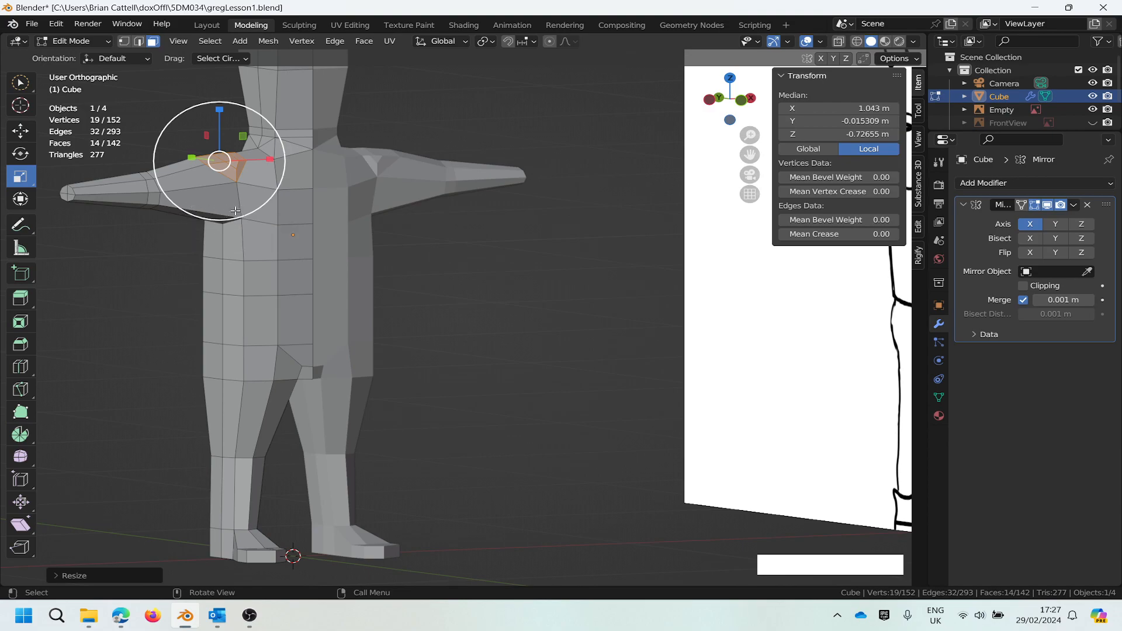
{"action": "middle_click_drag", "start_coordinate": [256, 232], "coordinate": [220, 244]}
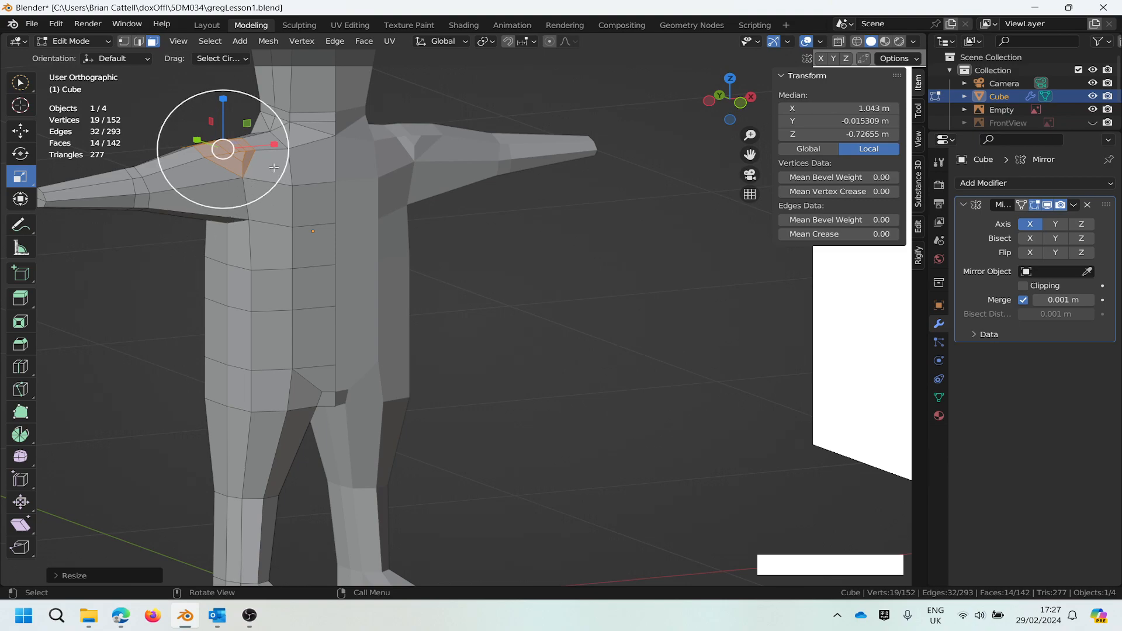
{"action": "scroll", "coordinate": [250, 189], "scroll_direction": "down", "scroll_amount": 2}
{"action": "scroll", "coordinate": [241, 182], "scroll_direction": "up", "scroll_amount": 3}
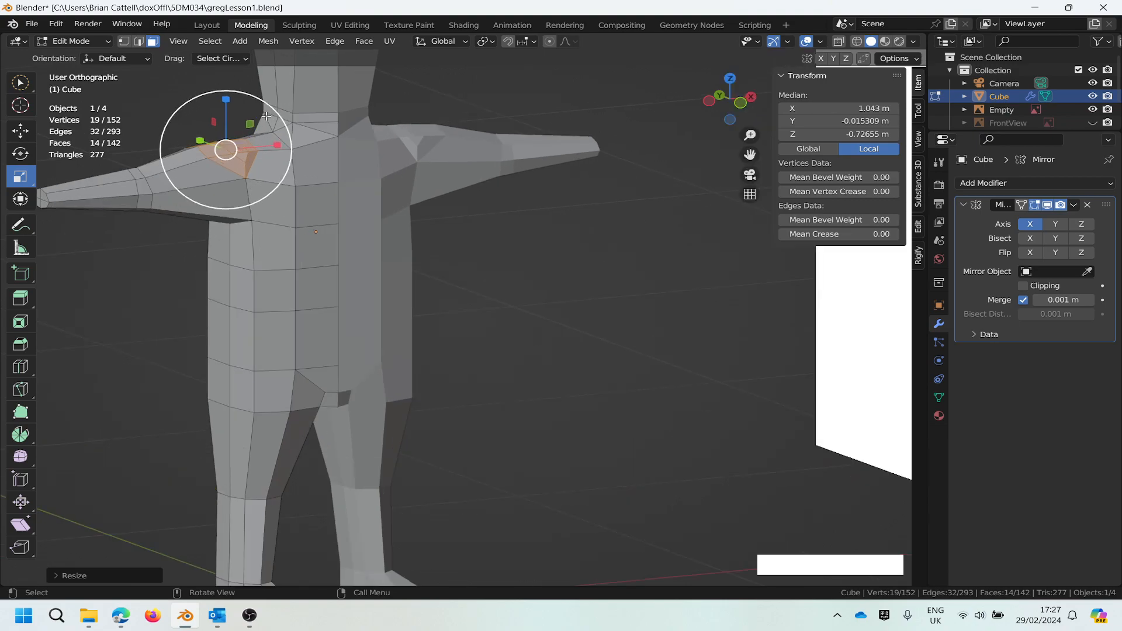
{"action": "scroll", "coordinate": [239, 179], "scroll_direction": "down", "scroll_amount": 5}
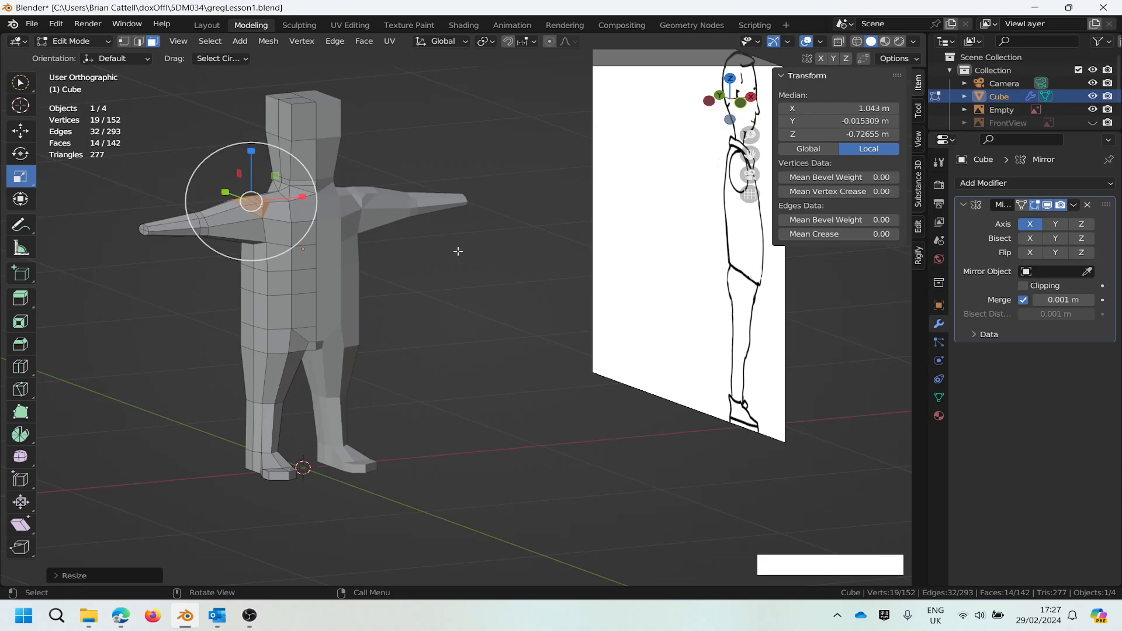
Step: Show the FrontView reference image again and examine the shoulder and underarm of the mesh up close
{"action": "left_click", "coordinate": [1092, 122]}
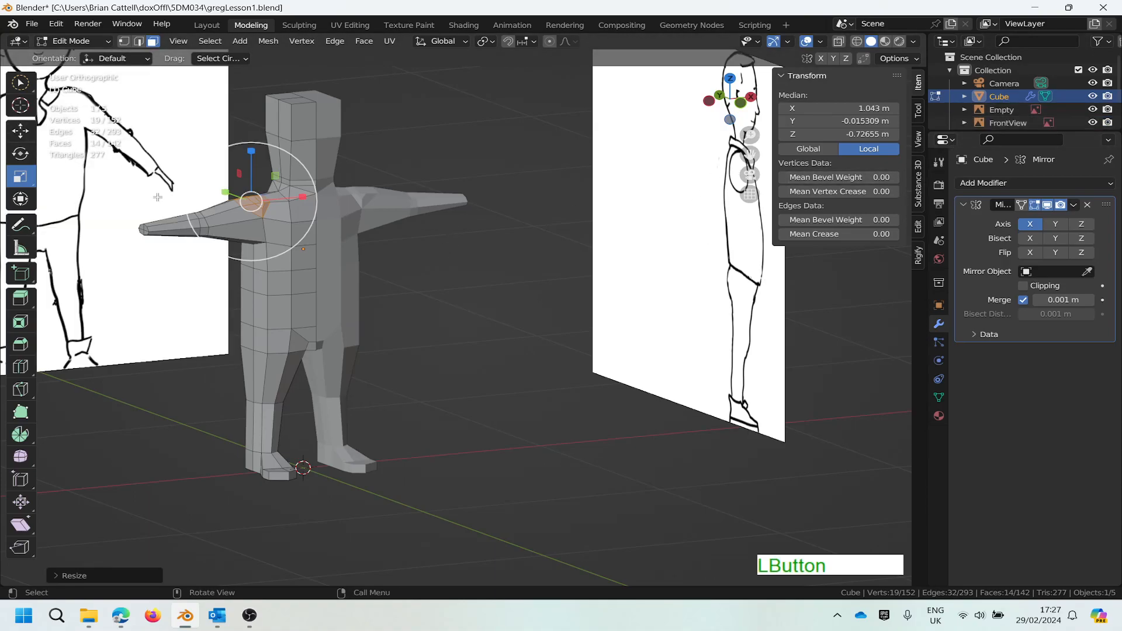
{"action": "scroll", "coordinate": [157, 197], "scroll_direction": "down", "scroll_amount": 3}
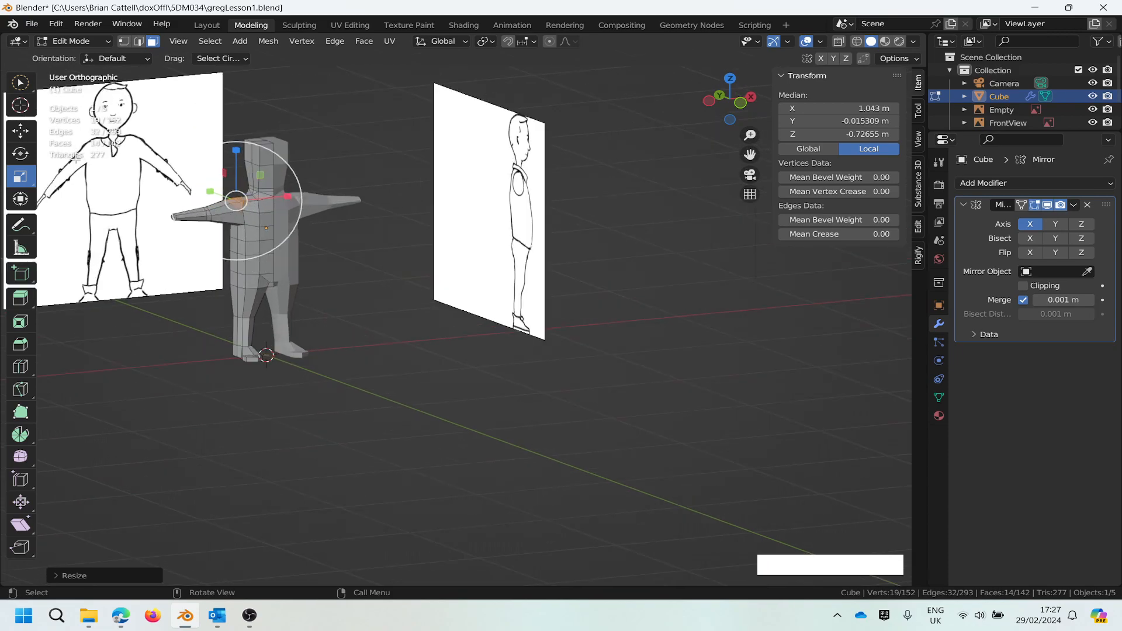
{"action": "scroll", "coordinate": [396, 295], "scroll_direction": "up", "scroll_amount": 1}
{"action": "scroll", "coordinate": [300, 239], "scroll_direction": "up", "scroll_amount": 3}
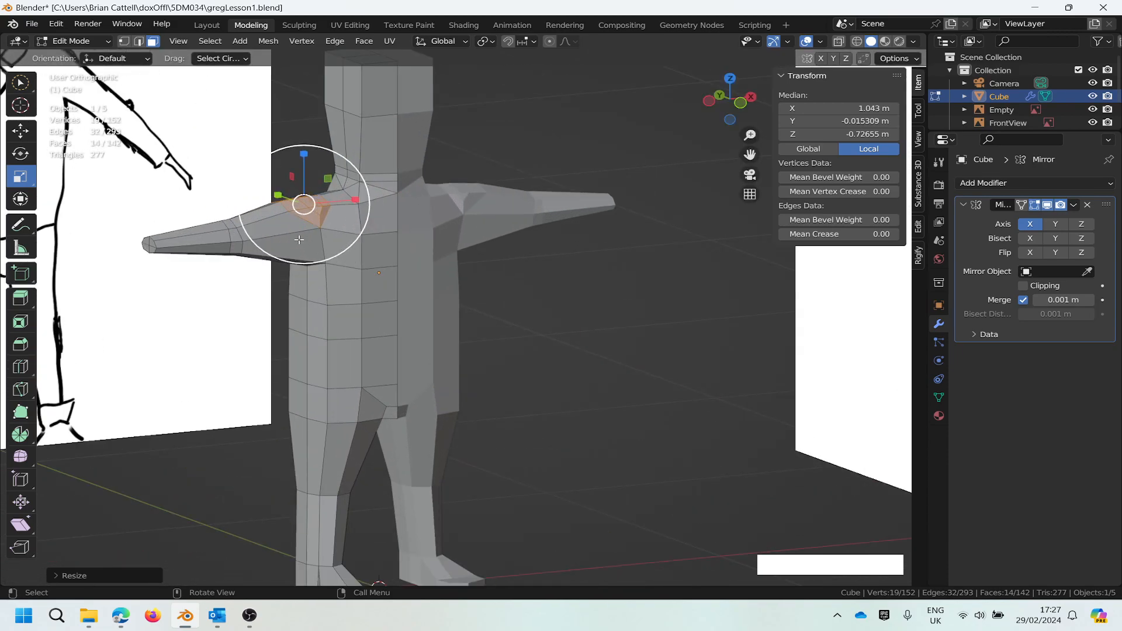
{"action": "scroll", "coordinate": [299, 240], "scroll_direction": "up", "scroll_amount": 2}
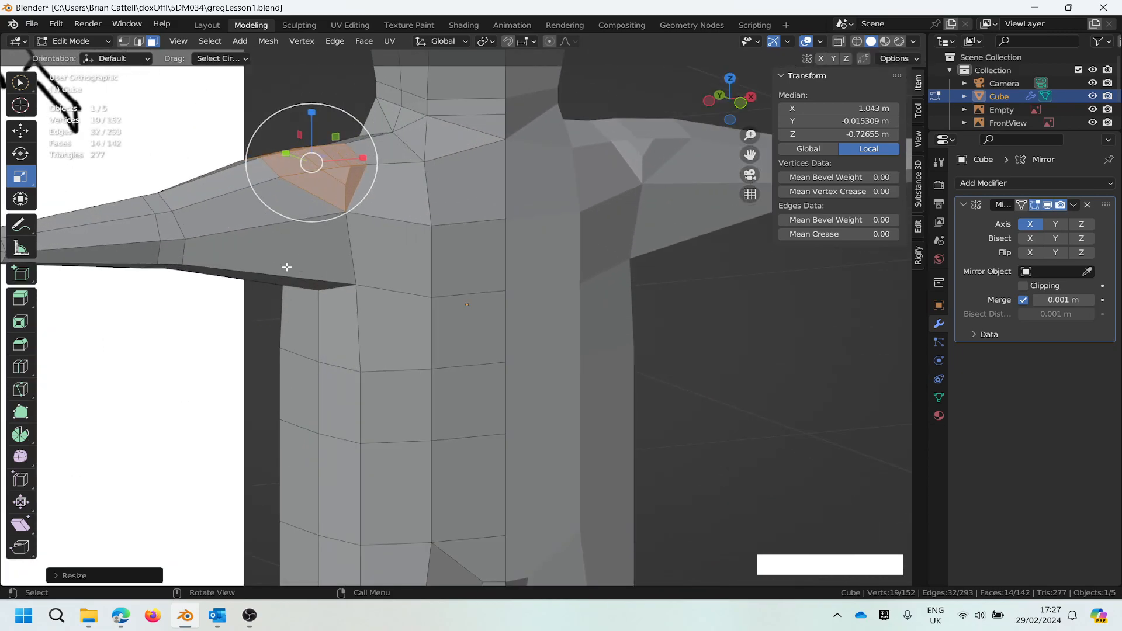
{"action": "scroll", "coordinate": [321, 305], "scroll_direction": "down", "scroll_amount": 1}
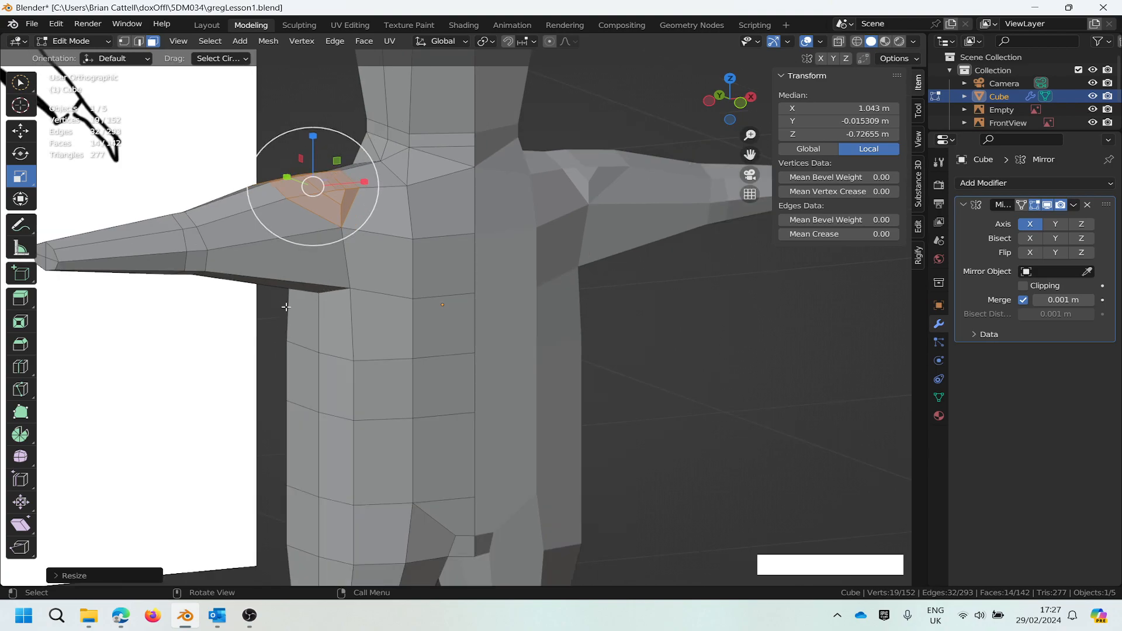
{"action": "scroll", "coordinate": [310, 298], "scroll_direction": "down", "scroll_amount": 2}
{"action": "scroll", "coordinate": [311, 300], "scroll_direction": "up", "scroll_amount": 4}
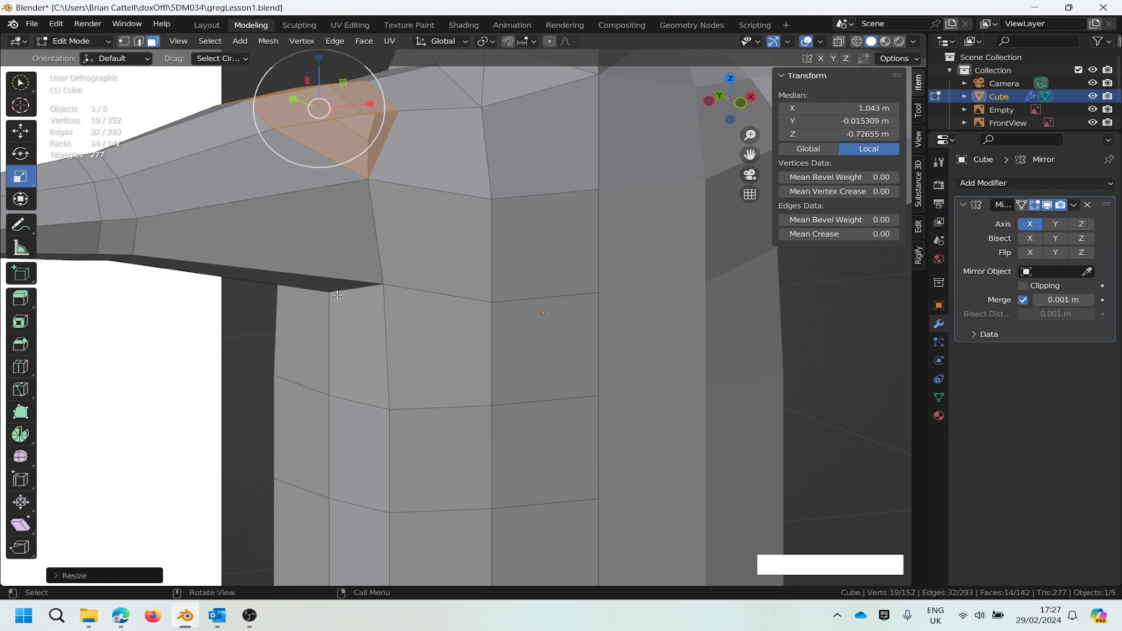
Step: Select the two armpit edges under the arm in the side view and move them up about 0.032 m along Z
{"action": "middle_click_drag", "start_coordinate": [332, 301], "coordinate": [342, 300], "text": "alt"}
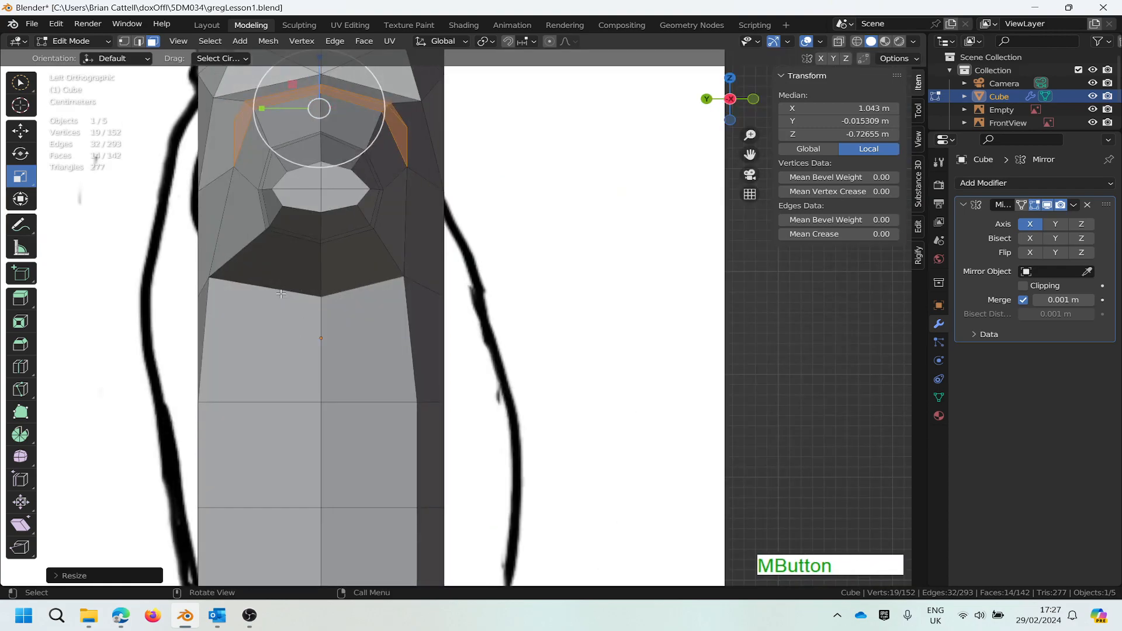
{"action": "key", "text": "2"}
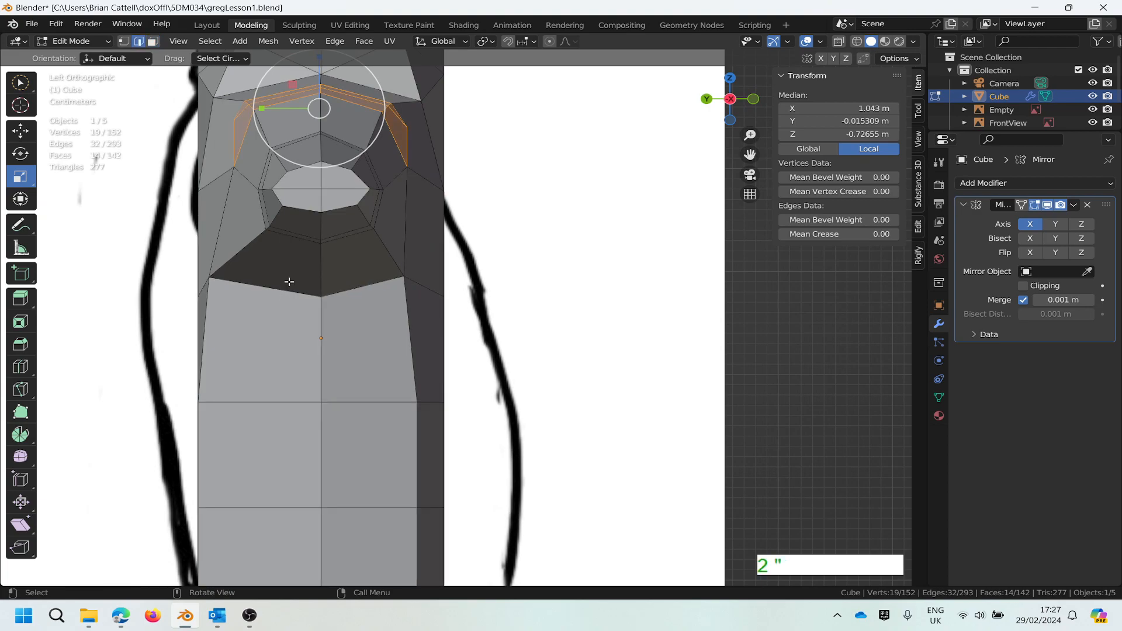
{"action": "left_click", "coordinate": [286, 288]}
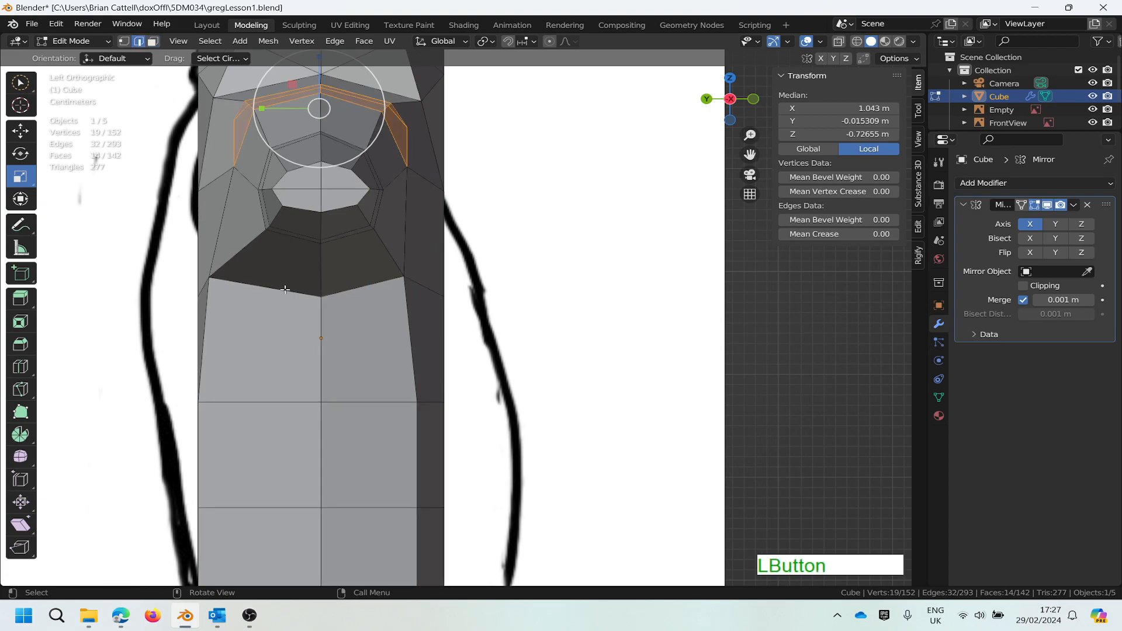
{"action": "left_click", "coordinate": [370, 285], "text": "shift"}
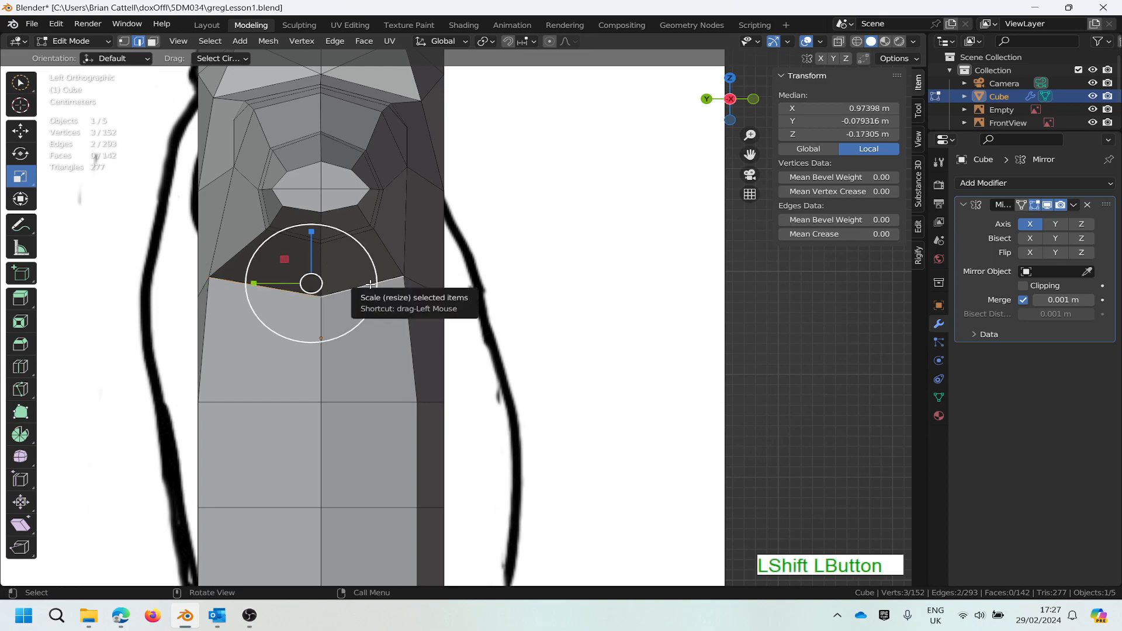
{"action": "key", "text": "g"}
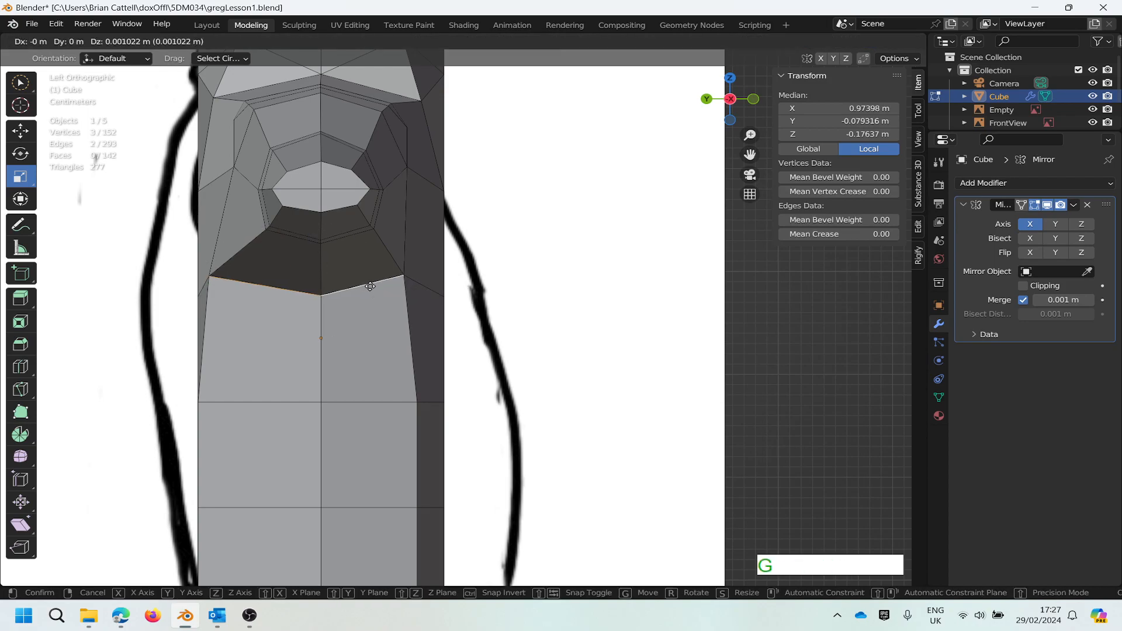
{"action": "key", "text": "z"}
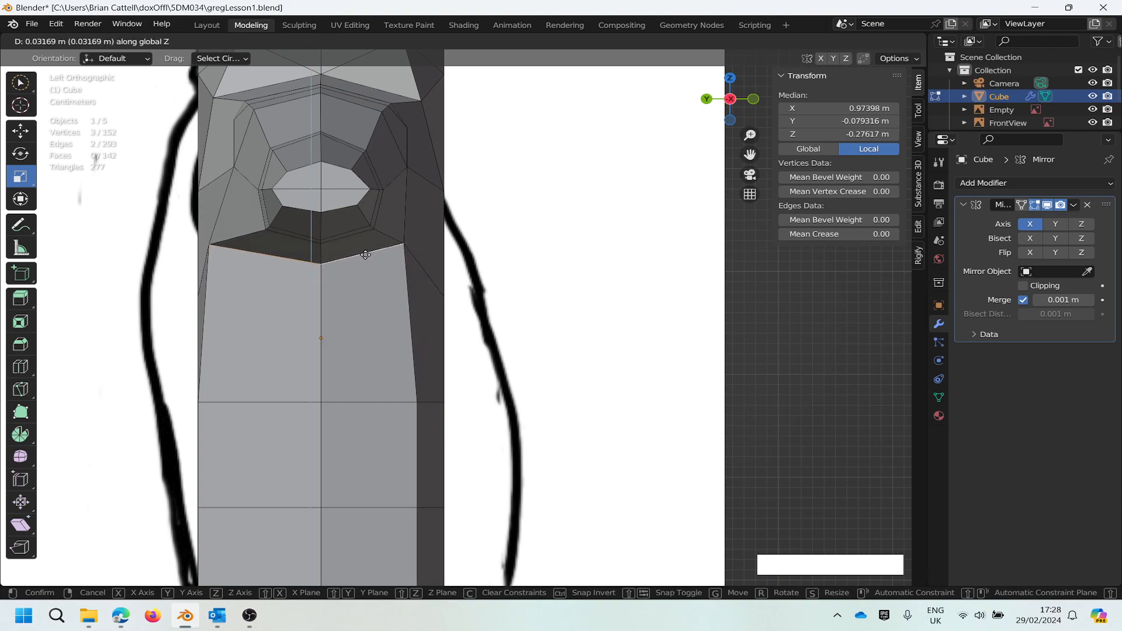
{"action": "left_click", "coordinate": [365, 255]}
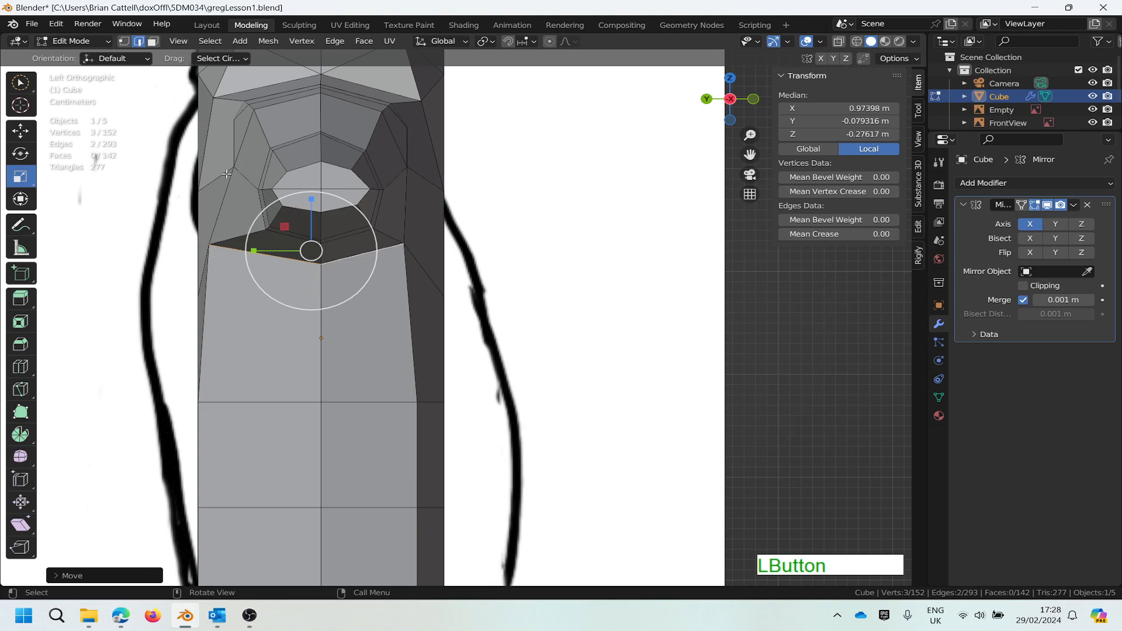
Step: Return to an orthographic view and examine the whole figure, its arms, torso and legs, against the reference drawings
{"action": "scroll", "coordinate": [226, 174], "scroll_direction": "down", "scroll_amount": 4}
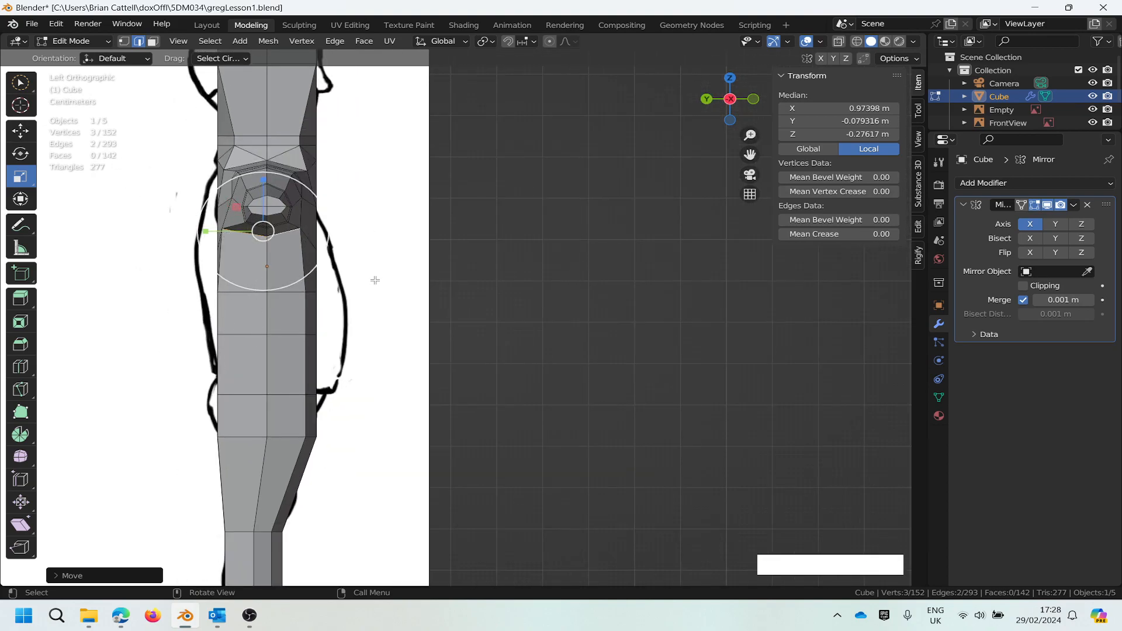
{"action": "scroll", "coordinate": [343, 288], "scroll_direction": "down", "scroll_amount": 1}
{"action": "middle_click_drag", "start_coordinate": [385, 277], "coordinate": [796, 235]}
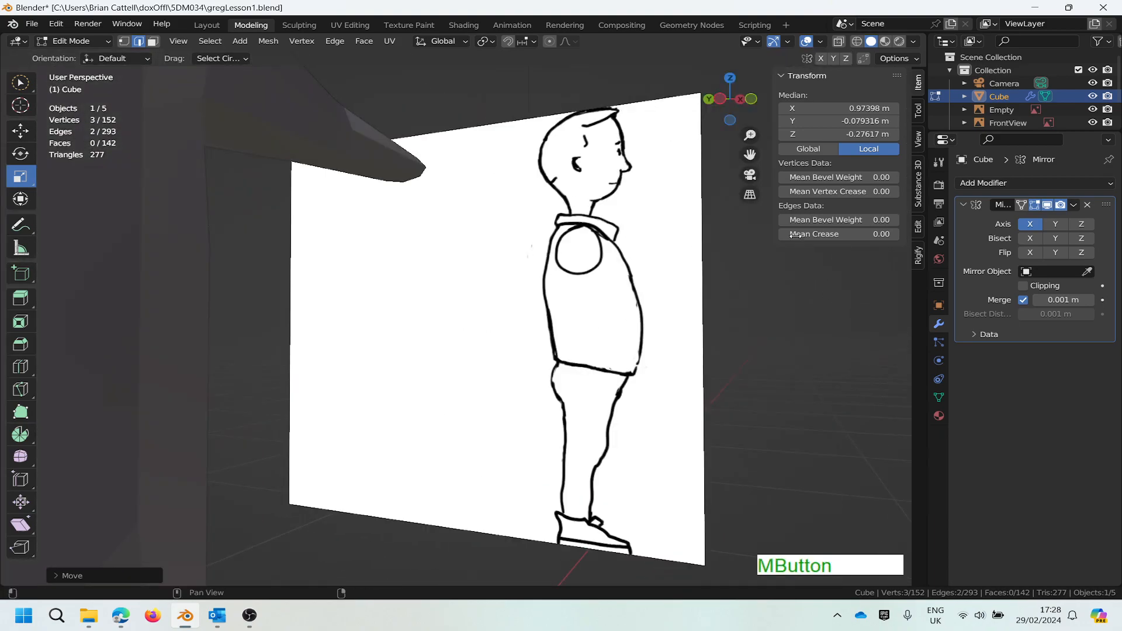
{"action": "left_click", "coordinate": [749, 194]}
{"action": "middle_click_drag", "start_coordinate": [386, 293], "coordinate": [299, 336]}
{"action": "scroll", "coordinate": [298, 338], "scroll_direction": "up", "scroll_amount": 4}
{"action": "scroll", "coordinate": [298, 338], "scroll_direction": "down", "scroll_amount": 5}
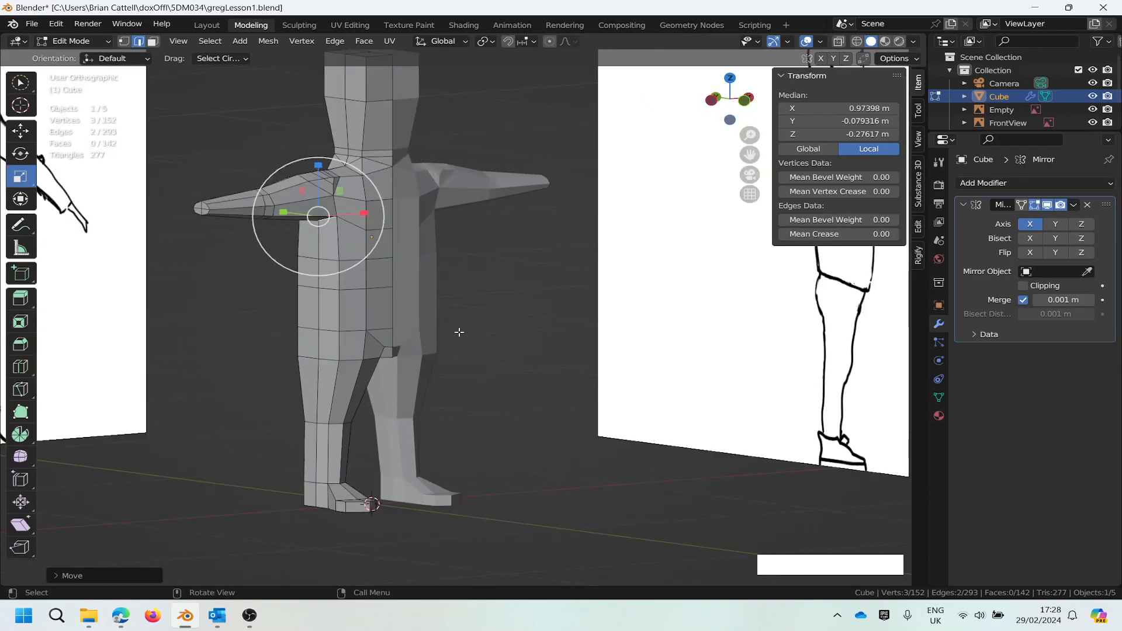
{"action": "middle_click_drag", "start_coordinate": [361, 314], "coordinate": [399, 293]}
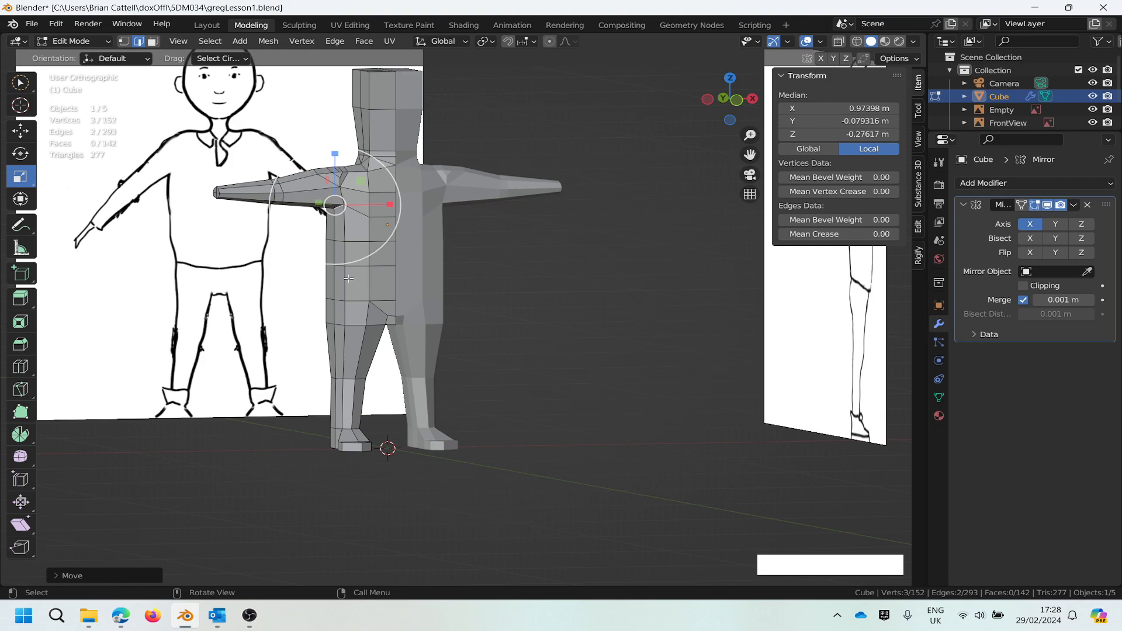
{"action": "scroll", "coordinate": [376, 272], "scroll_direction": "up", "scroll_amount": 1}
{"action": "scroll", "coordinate": [467, 117], "scroll_direction": "up", "scroll_amount": 2}
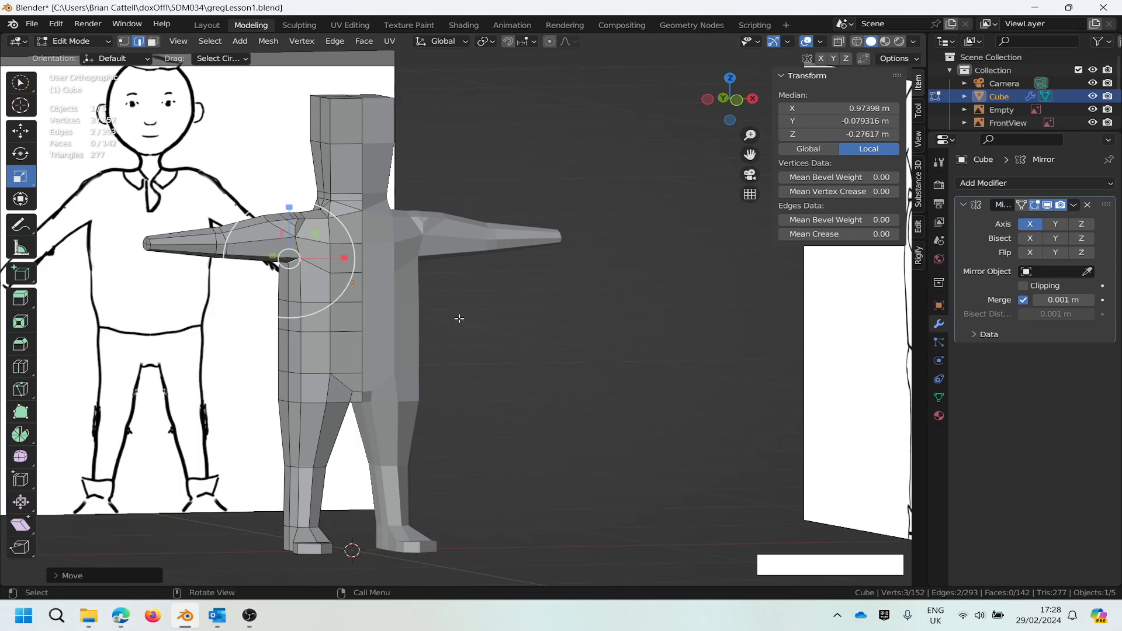
{"action": "middle_click_drag", "start_coordinate": [476, 296], "coordinate": [255, 303]}
{"action": "scroll", "coordinate": [255, 304], "scroll_direction": "up", "scroll_amount": 3}
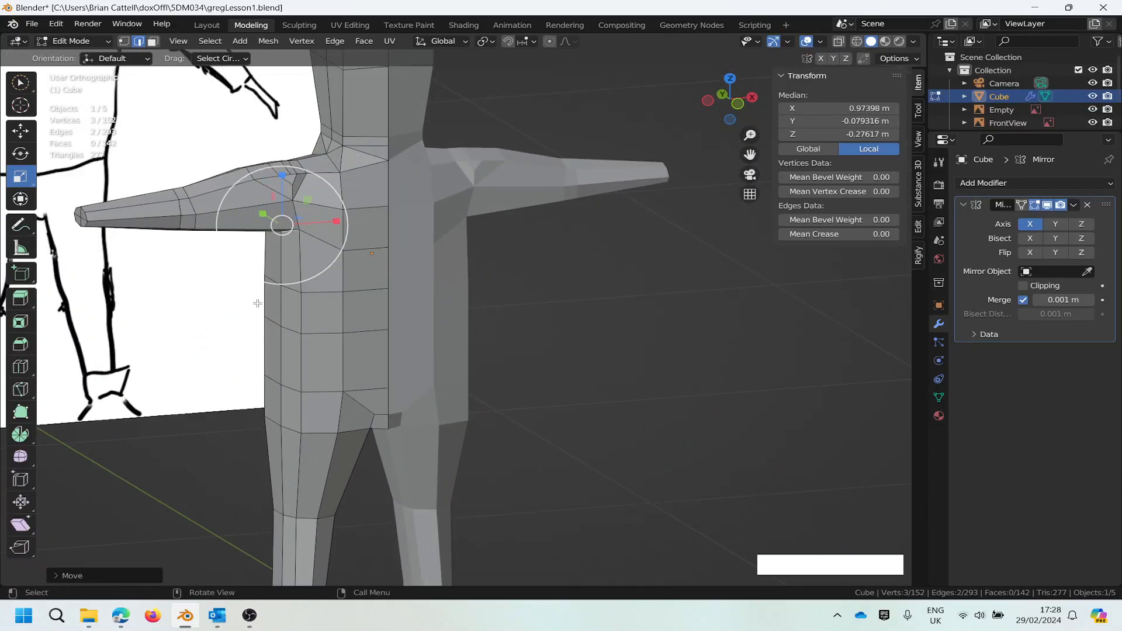
{"action": "scroll", "coordinate": [255, 303], "scroll_direction": "down", "scroll_amount": 4}
{"action": "scroll", "coordinate": [151, 379], "scroll_direction": "up", "scroll_amount": 4}
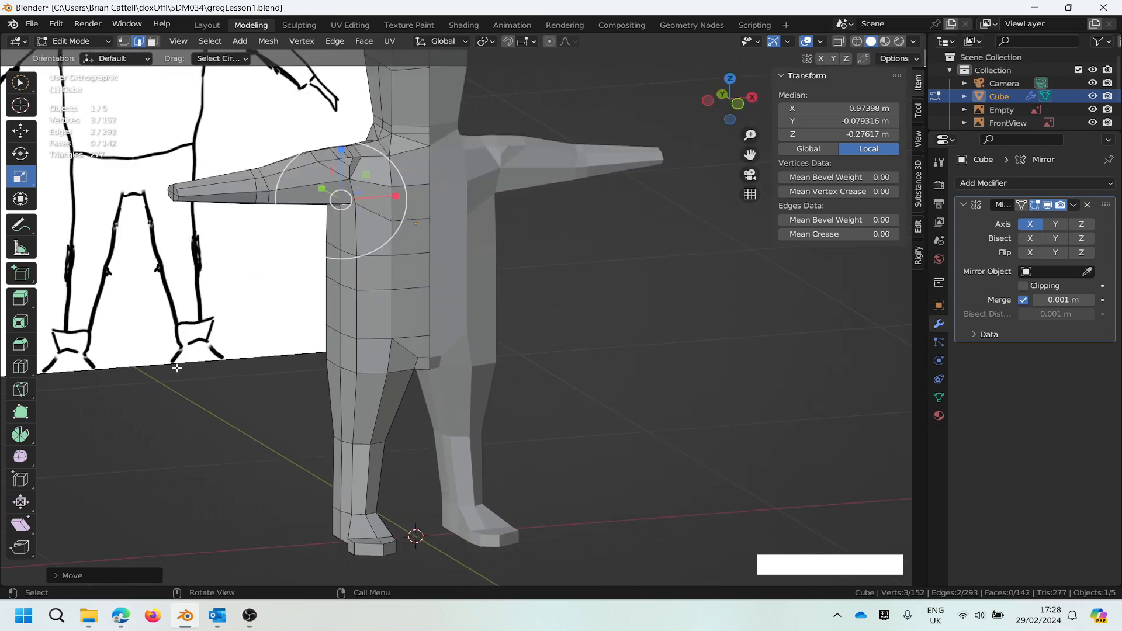
{"action": "scroll", "coordinate": [298, 316], "scroll_direction": "down", "scroll_amount": 2}
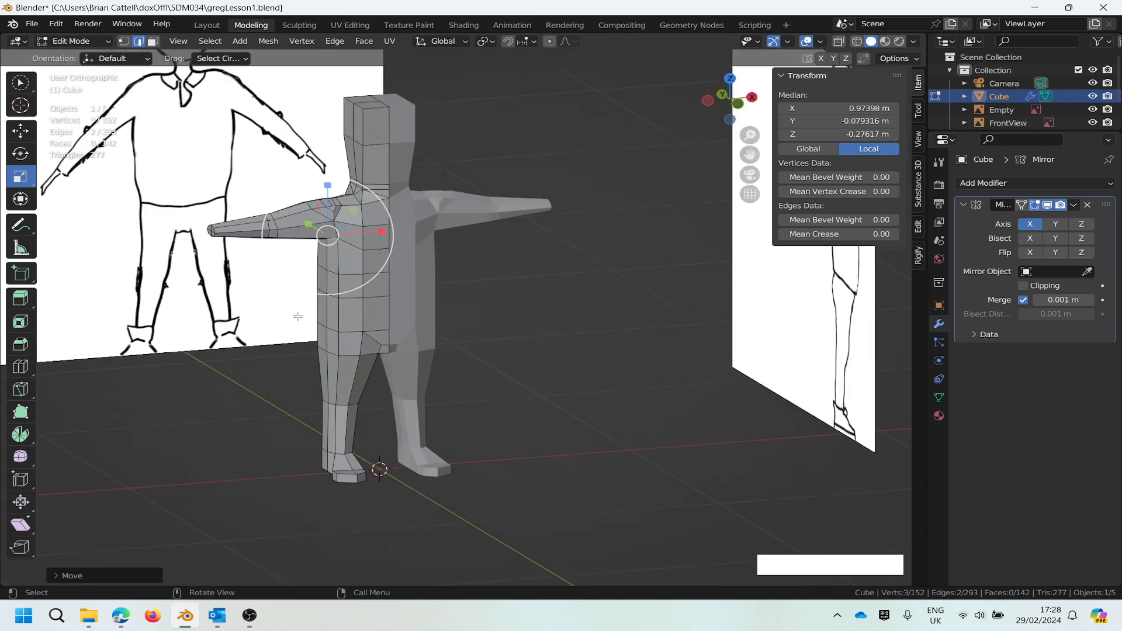
{"action": "scroll", "coordinate": [297, 316], "scroll_direction": "up", "scroll_amount": 3}
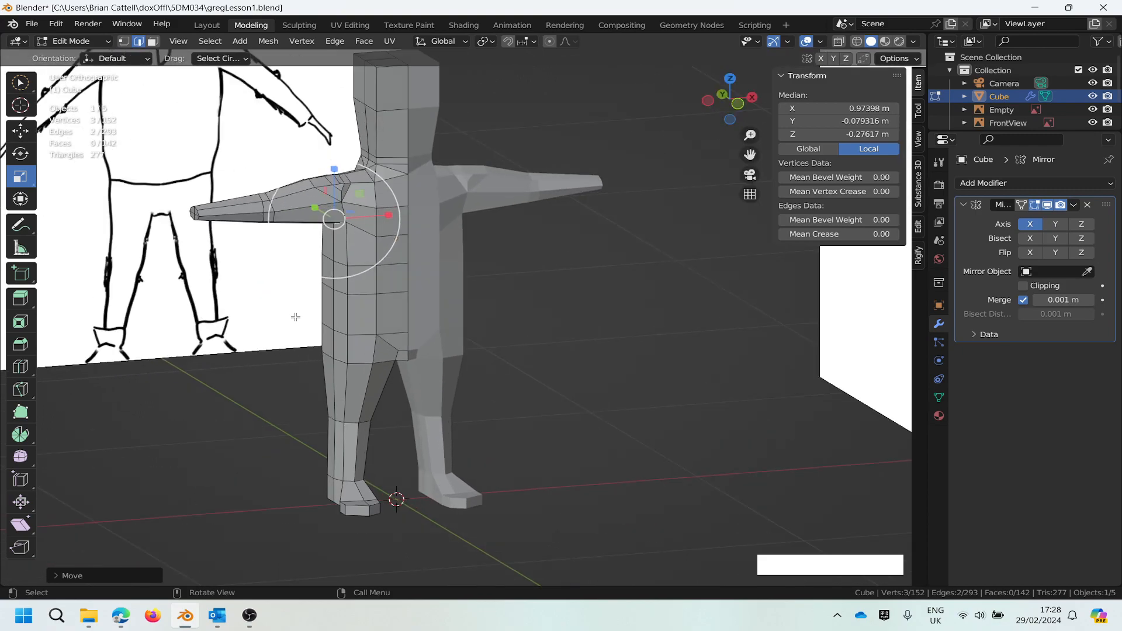
{"action": "scroll", "coordinate": [269, 199], "scroll_direction": "down", "scroll_amount": 2}
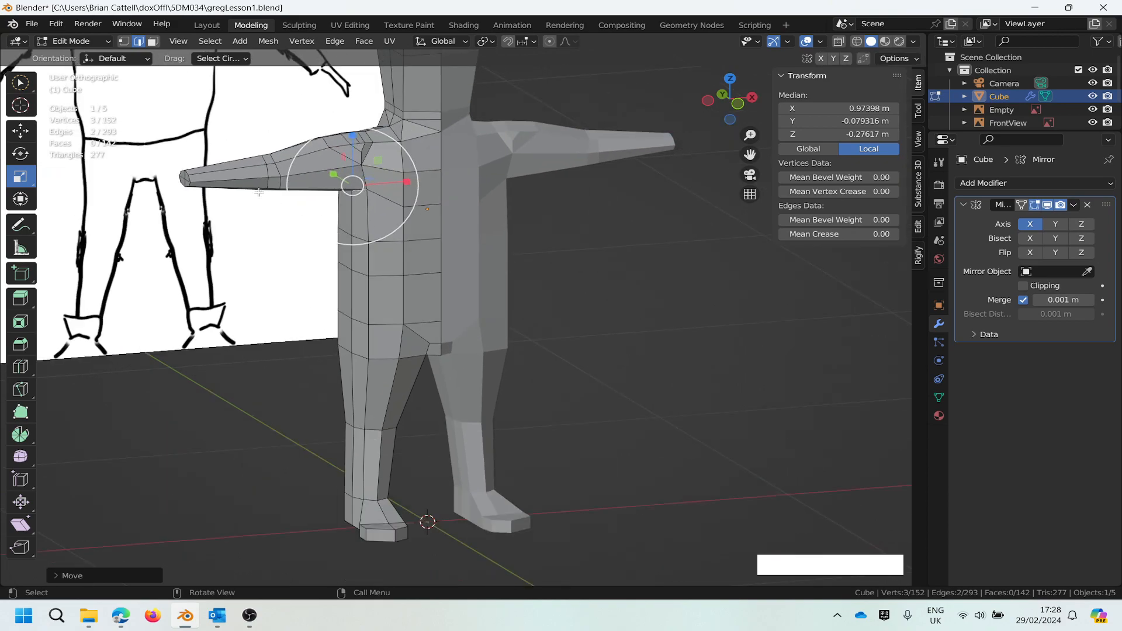
Step: Select the four end faces of the arm at the wrist in face select mode
{"action": "scroll", "coordinate": [173, 187], "scroll_direction": "up", "scroll_amount": 4}
{"action": "scroll", "coordinate": [171, 193], "scroll_direction": "up", "scroll_amount": 2}
{"action": "middle_click_drag", "start_coordinate": [243, 187], "coordinate": [323, 197]}
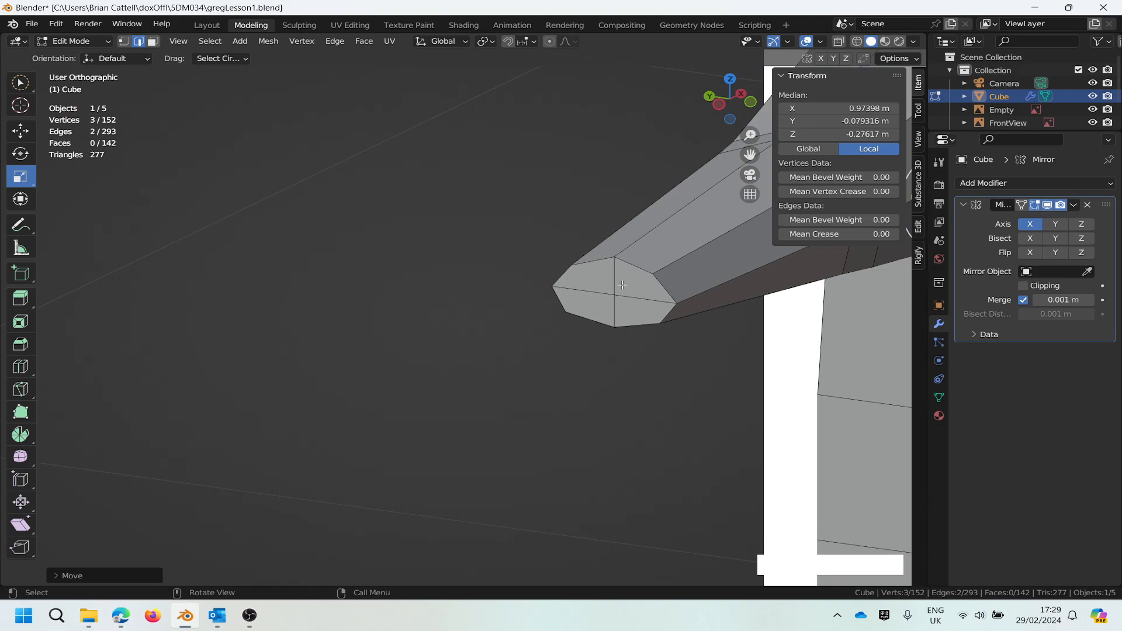
{"action": "key", "text": "3"}
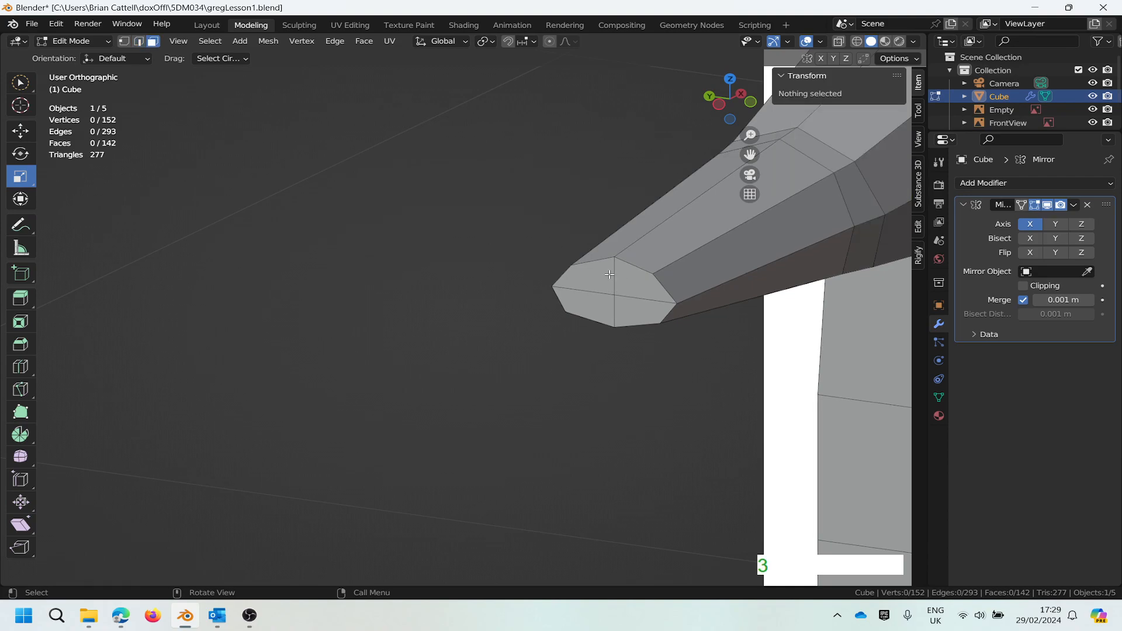
{"action": "left_click", "coordinate": [615, 286]}
{"action": "scroll", "coordinate": [661, 271], "scroll_direction": "down", "scroll_amount": 1}
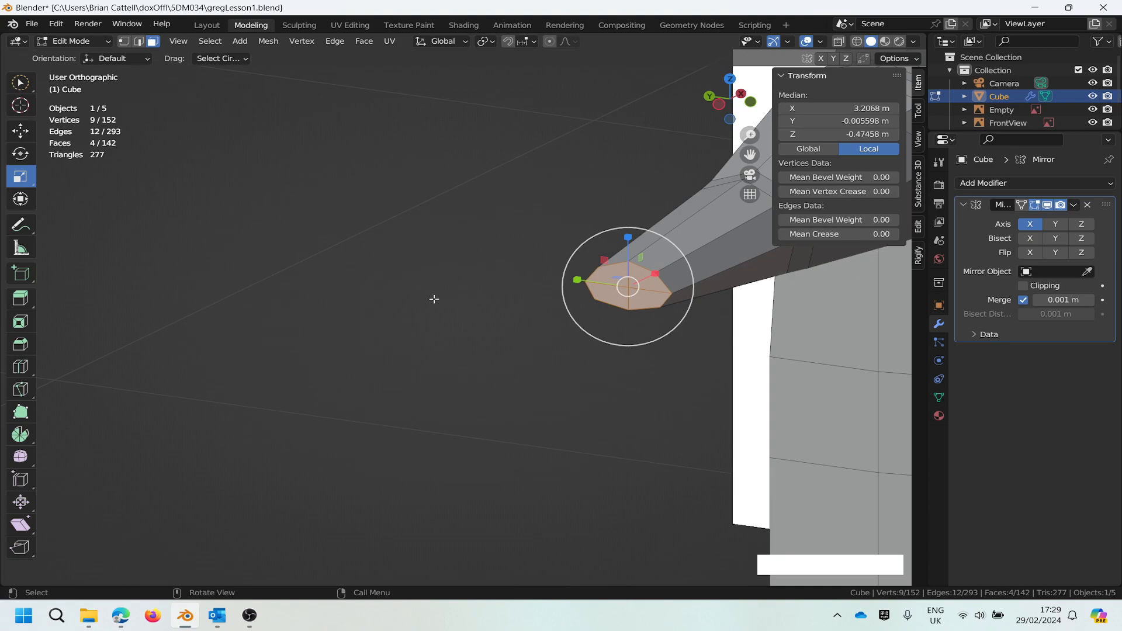
{"action": "scroll", "coordinate": [591, 292], "scroll_direction": "up", "scroll_amount": 5}
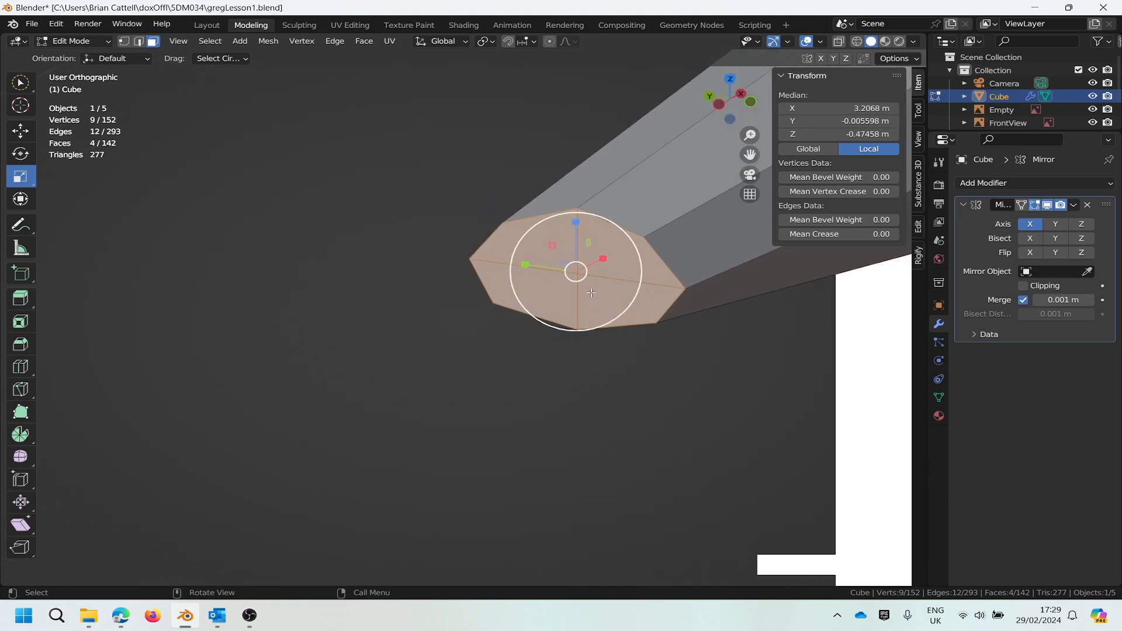
Step: Inset the selected wrist end faces with a thickness of about 0.029 m
{"action": "left_click", "coordinate": [364, 41]}
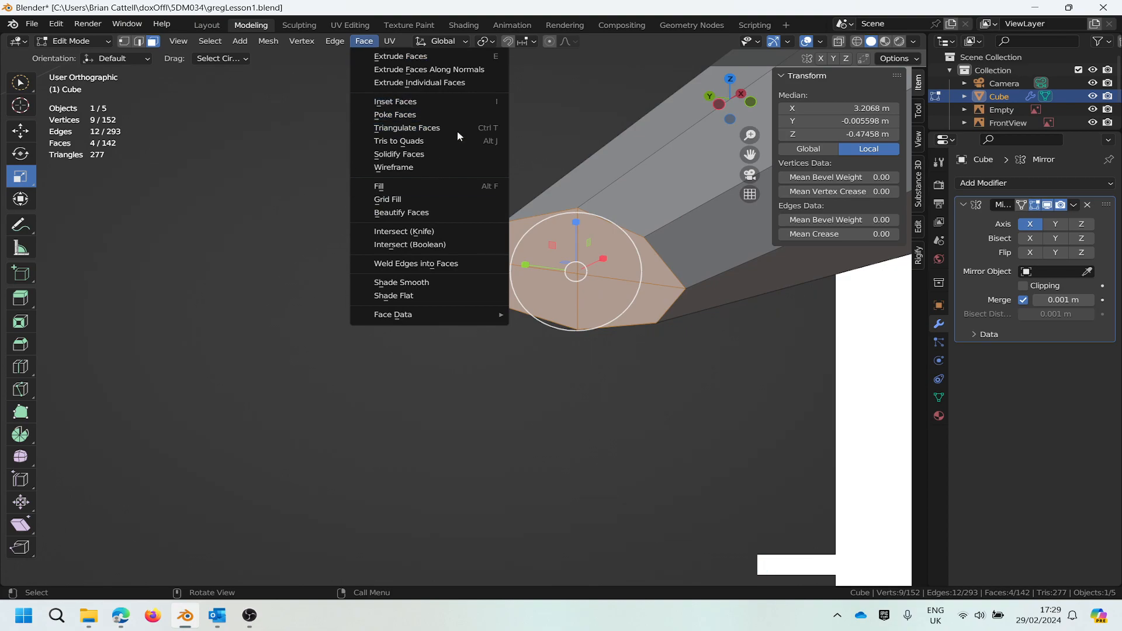
{"action": "left_click", "coordinate": [433, 103]}
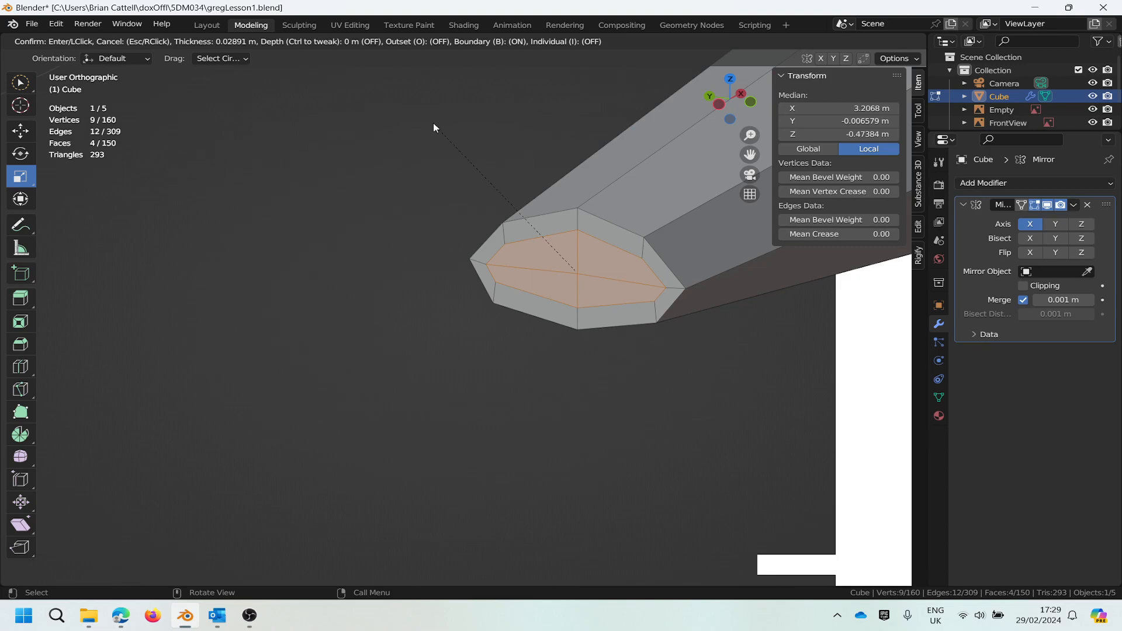
{"action": "left_click", "coordinate": [434, 124]}
{"action": "scroll", "coordinate": [651, 218], "scroll_direction": "up", "scroll_amount": 1}
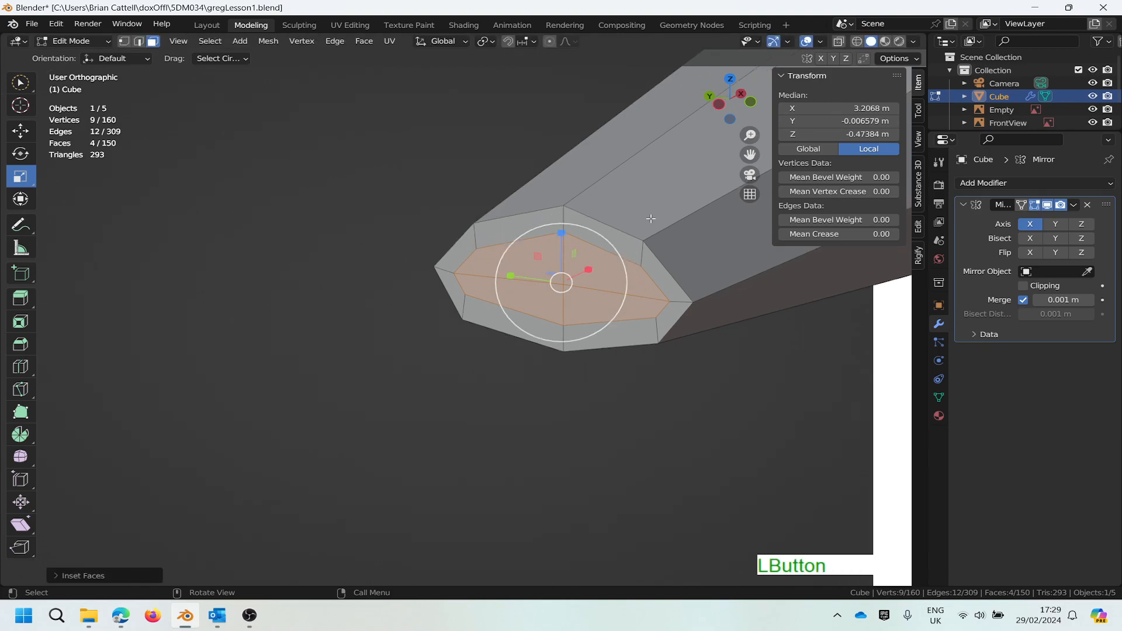
{"action": "scroll", "coordinate": [650, 219], "scroll_direction": "up", "scroll_amount": 1}
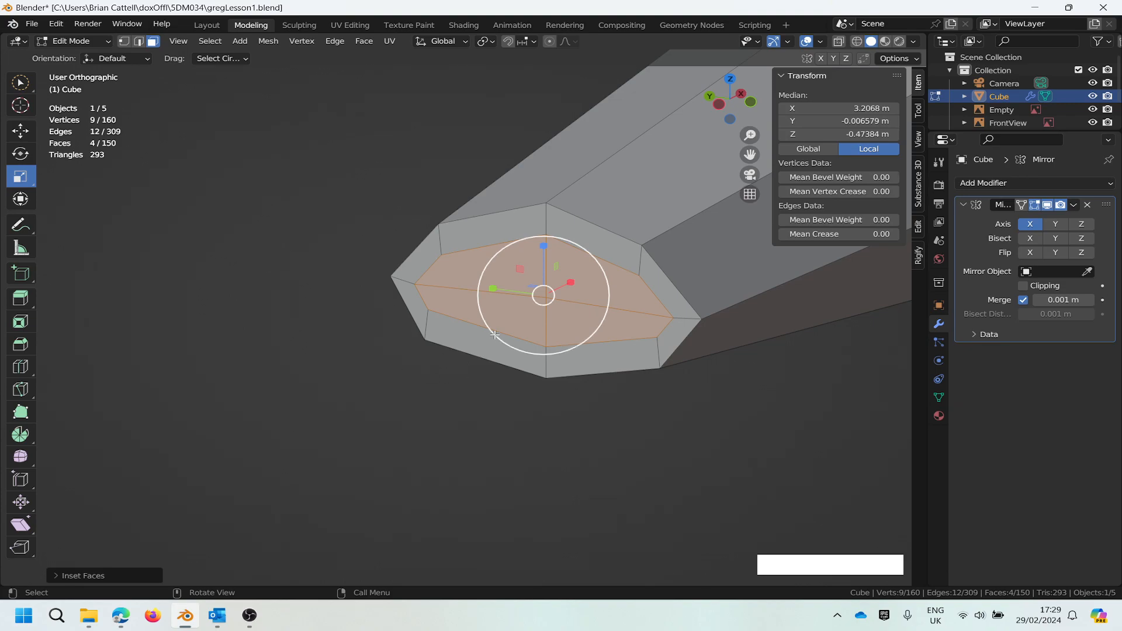
Step: Move the inset wrist faces about 0.011 m into the arm along the X axis to hollow out the sleeve end
{"action": "key", "text": "g"}
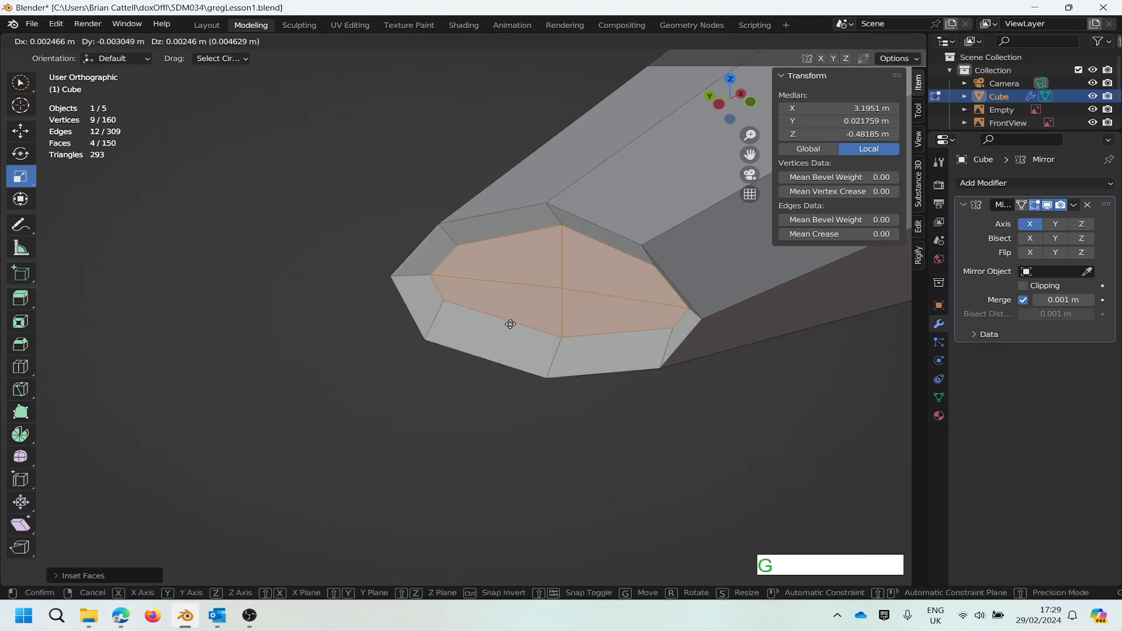
{"action": "key", "text": "x"}
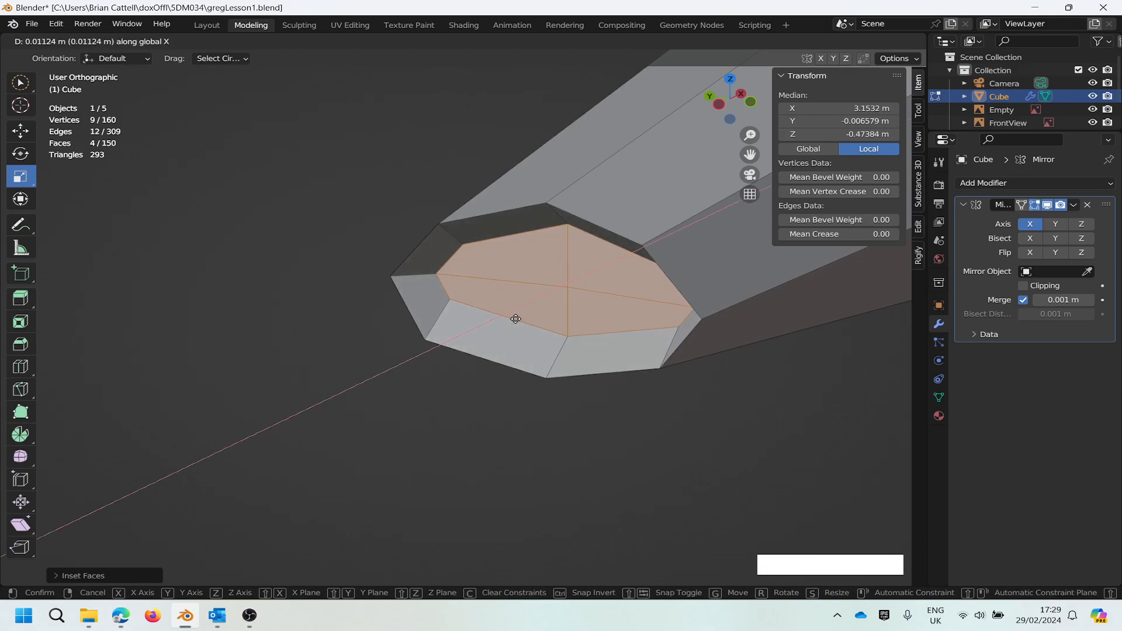
{"action": "left_click", "coordinate": [513, 319]}
Step: Extrude the recessed wrist faces outward twice, first a short wrist section, then a section about 0.046 m long for the palm
{"action": "scroll", "coordinate": [458, 354], "scroll_direction": "down", "scroll_amount": 2}
{"action": "scroll", "coordinate": [516, 352], "scroll_direction": "up", "scroll_amount": 3}
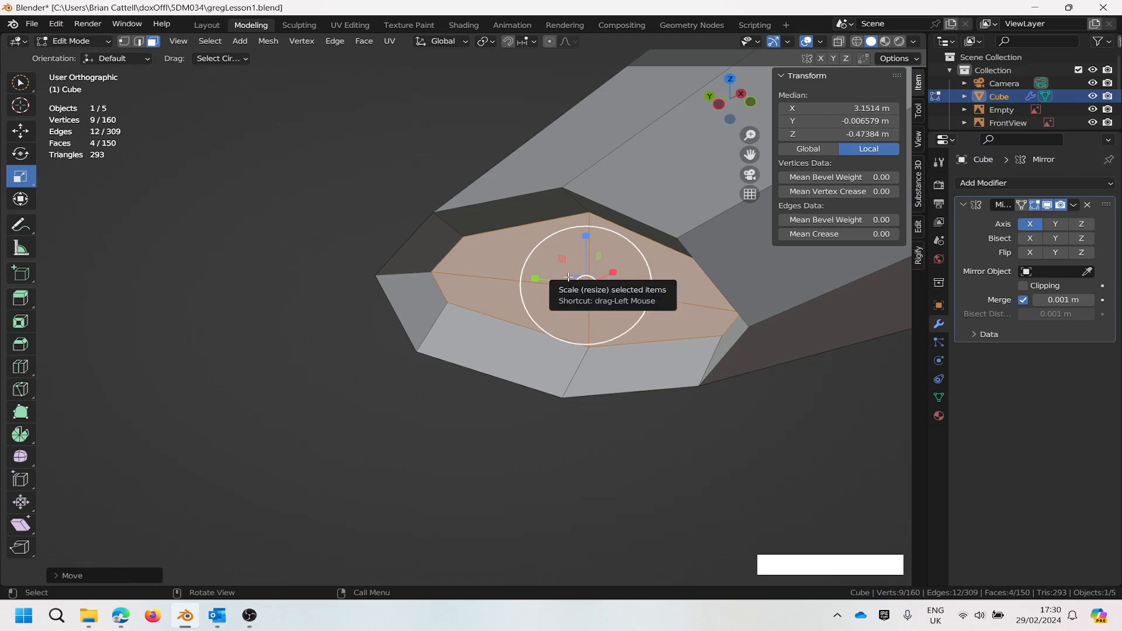
{"action": "key", "text": "e"}
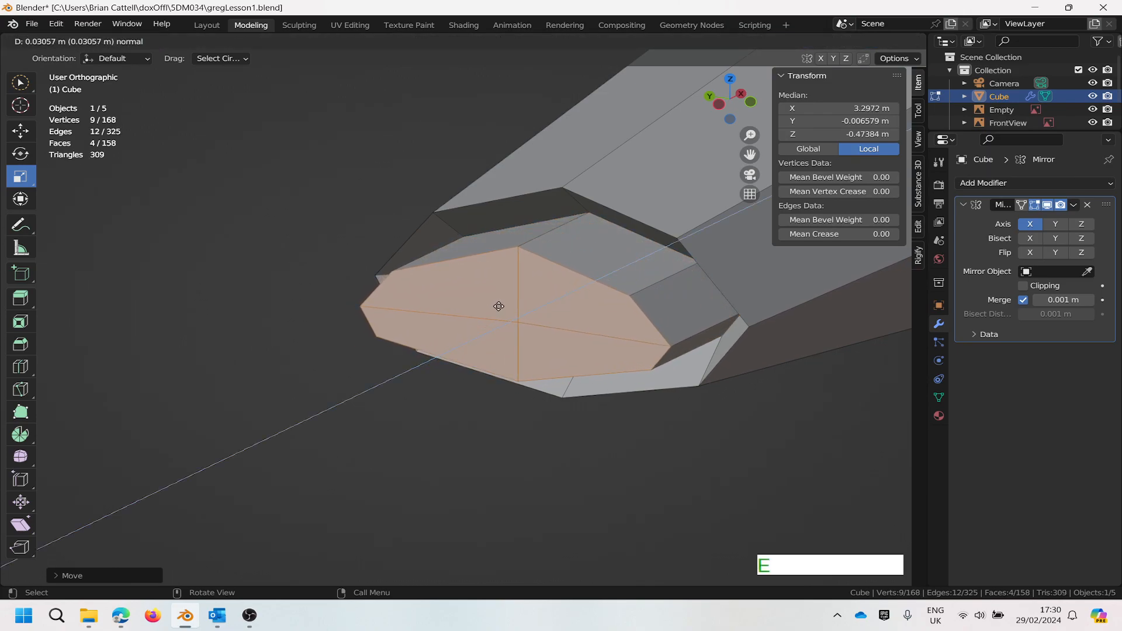
{"action": "left_click", "coordinate": [520, 300]}
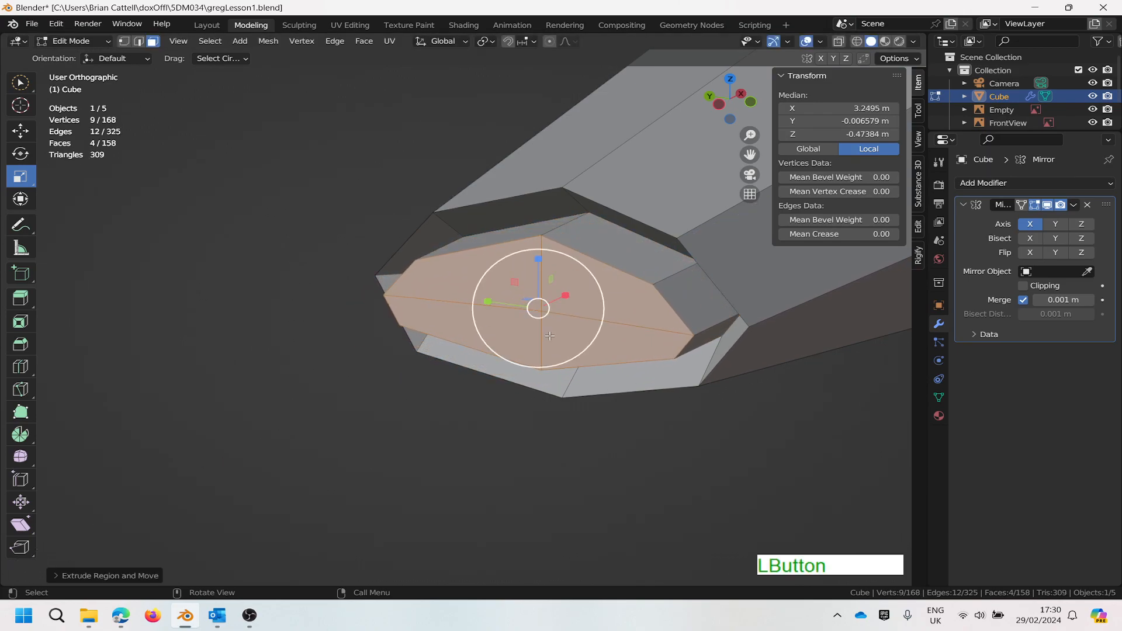
{"action": "key", "text": "e"}
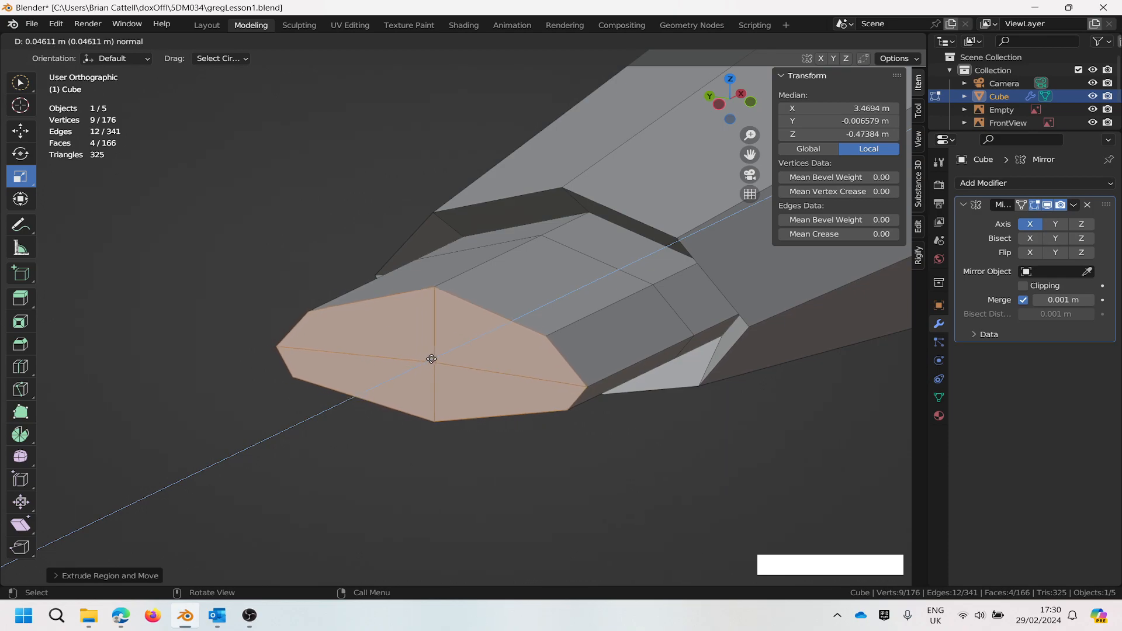
{"action": "left_click", "coordinate": [432, 359]}
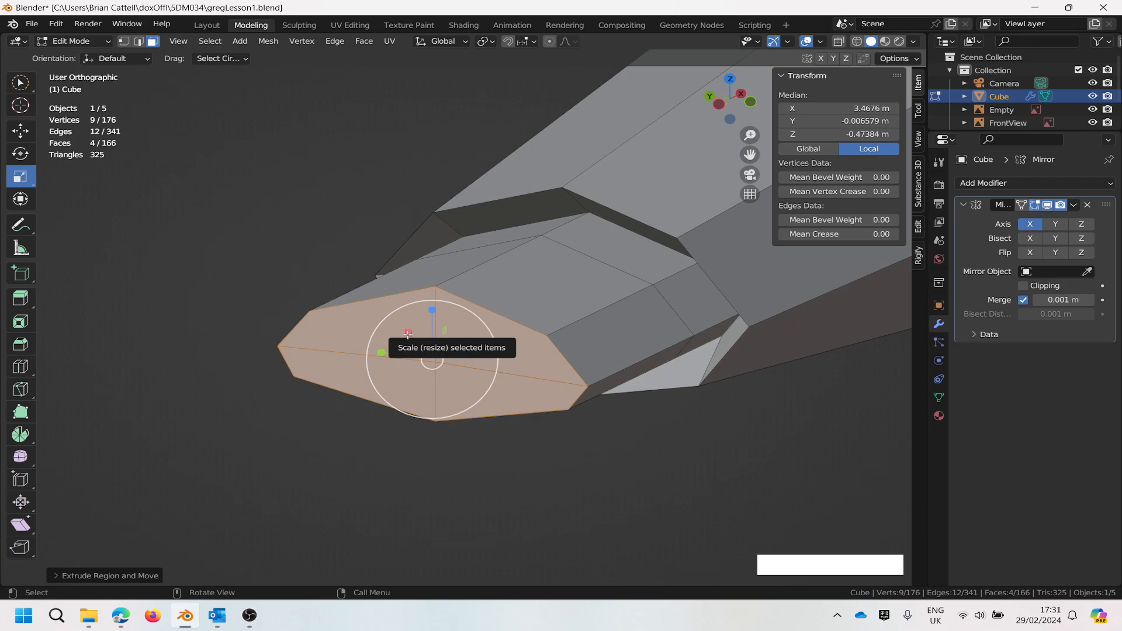
Step: Widen the hand's end faces along the Y axis and move them about -0.0045 m along Y
{"action": "left_click_drag", "start_coordinate": [381, 353], "coordinate": [373, 350]}
{"action": "scroll", "coordinate": [564, 378], "scroll_direction": "down", "scroll_amount": 2}
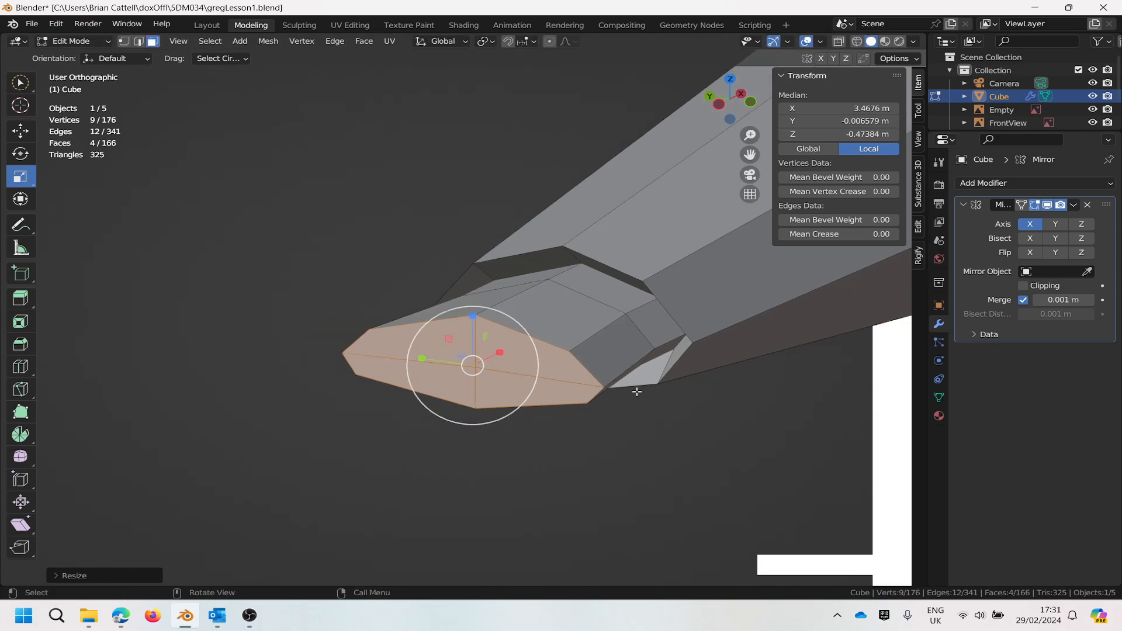
{"action": "middle_click_drag", "start_coordinate": [651, 386], "coordinate": [614, 426]}
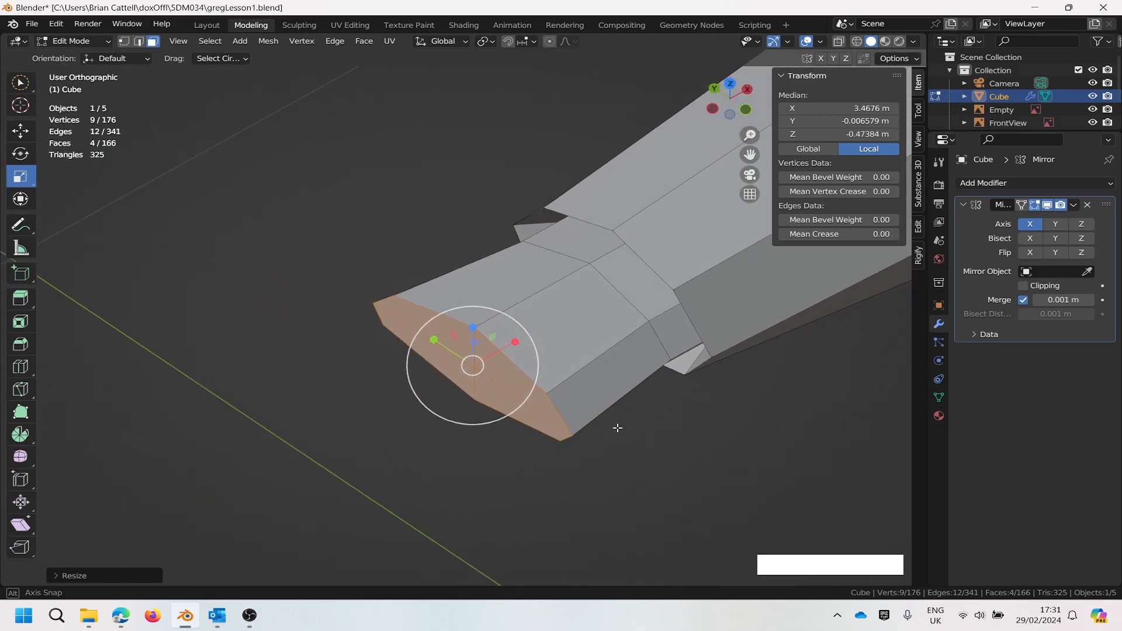
{"action": "middle_click_drag", "start_coordinate": [519, 432], "coordinate": [478, 420]}
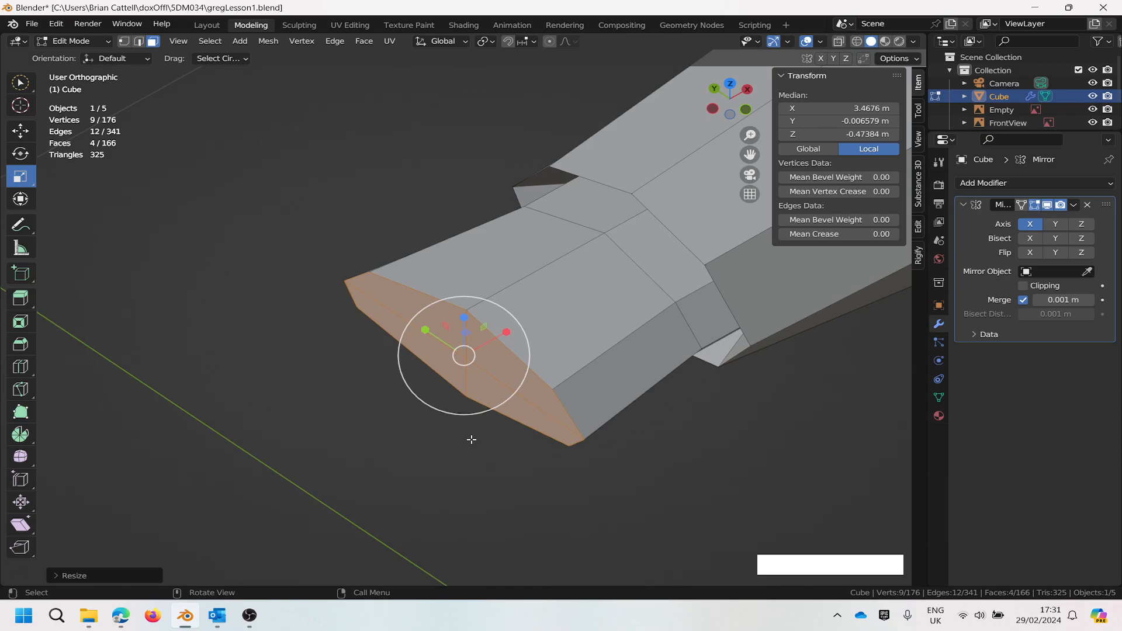
{"action": "middle_click_drag", "start_coordinate": [471, 438], "coordinate": [457, 444]}
{"action": "key", "text": "g"}
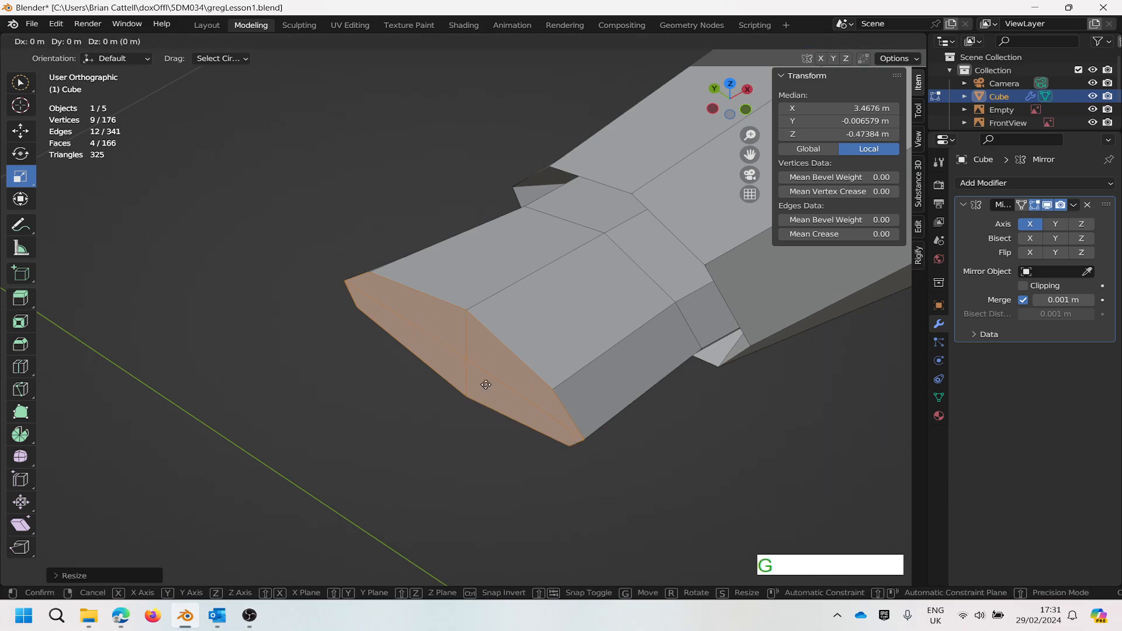
{"action": "key", "text": "y"}
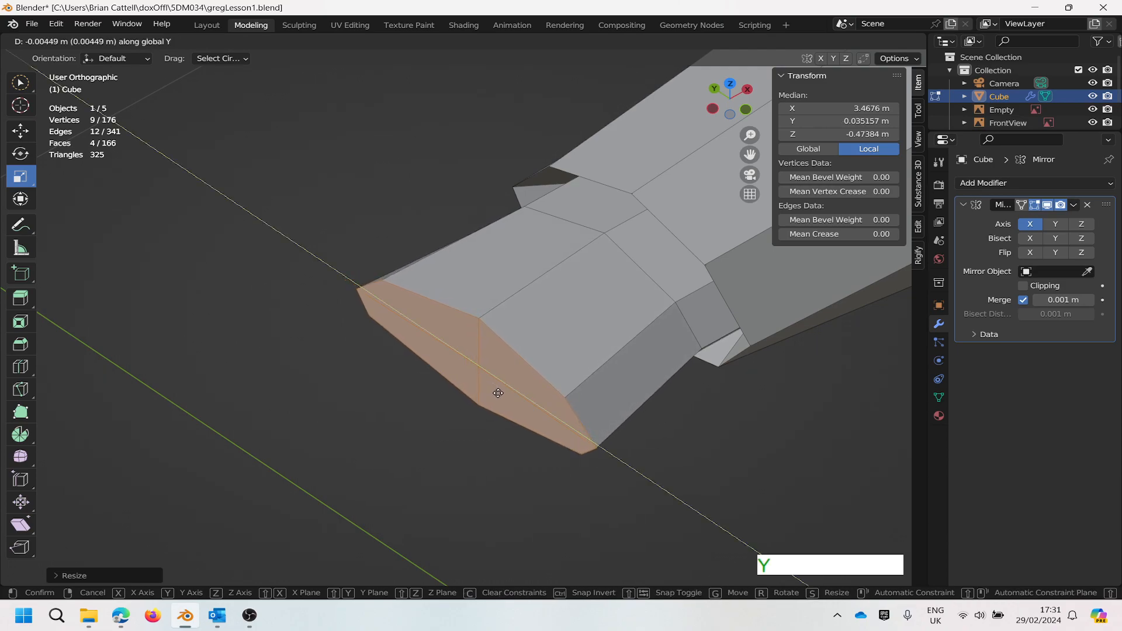
{"action": "left_click", "coordinate": [498, 393]}
Step: Extrude the hand's end faces about 0.06 m further, then flatten the new end along the Z axis and narrow it slightly
{"action": "scroll", "coordinate": [524, 479], "scroll_direction": "down", "scroll_amount": 2}
{"action": "scroll", "coordinate": [492, 474], "scroll_direction": "up", "scroll_amount": 1}
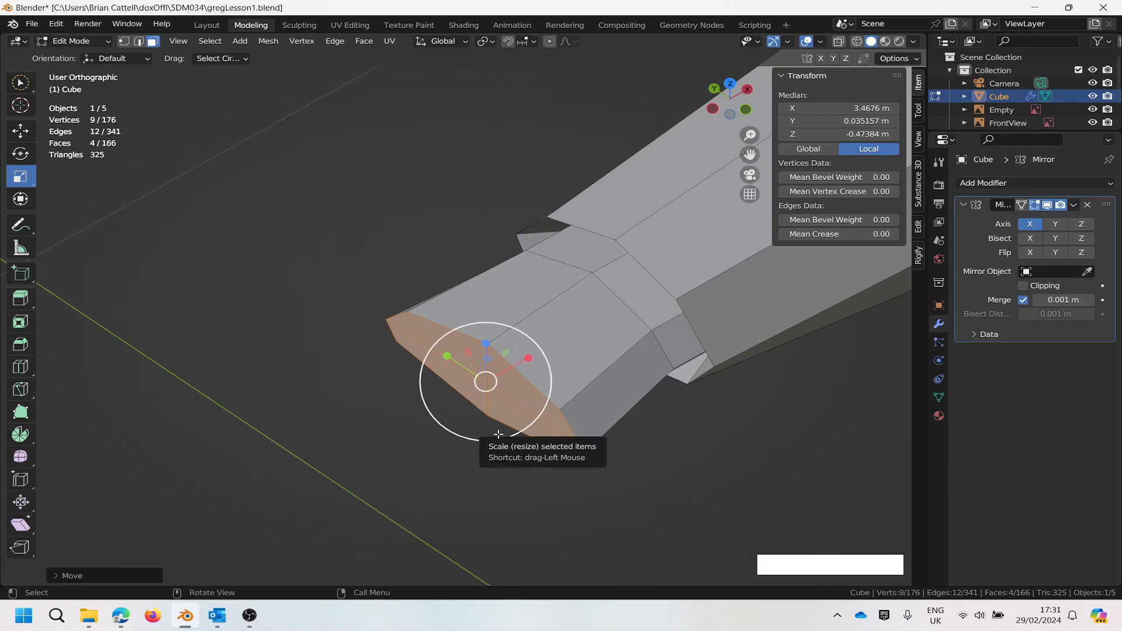
{"action": "key", "text": "e"}
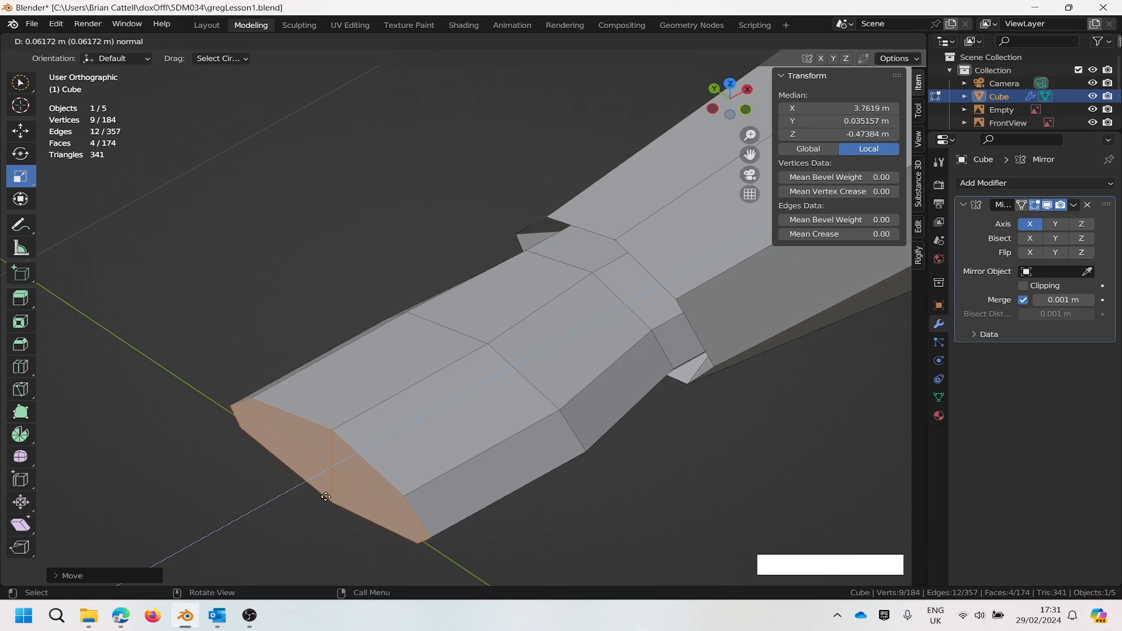
{"action": "left_click", "coordinate": [327, 495]}
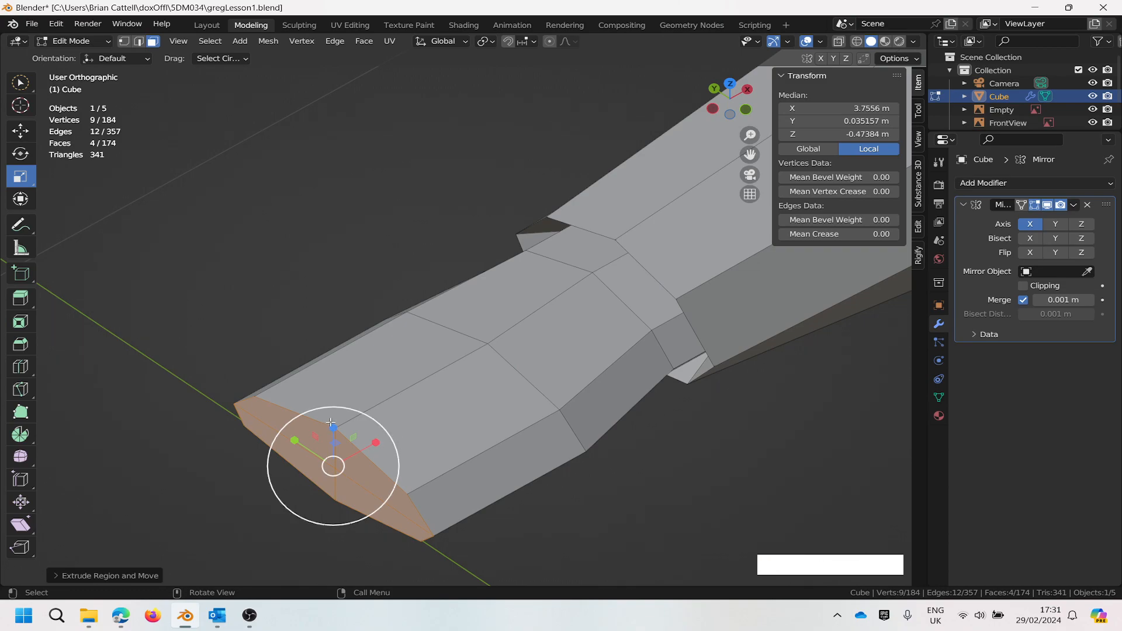
{"action": "left_click_drag", "start_coordinate": [335, 429], "coordinate": [298, 446]}
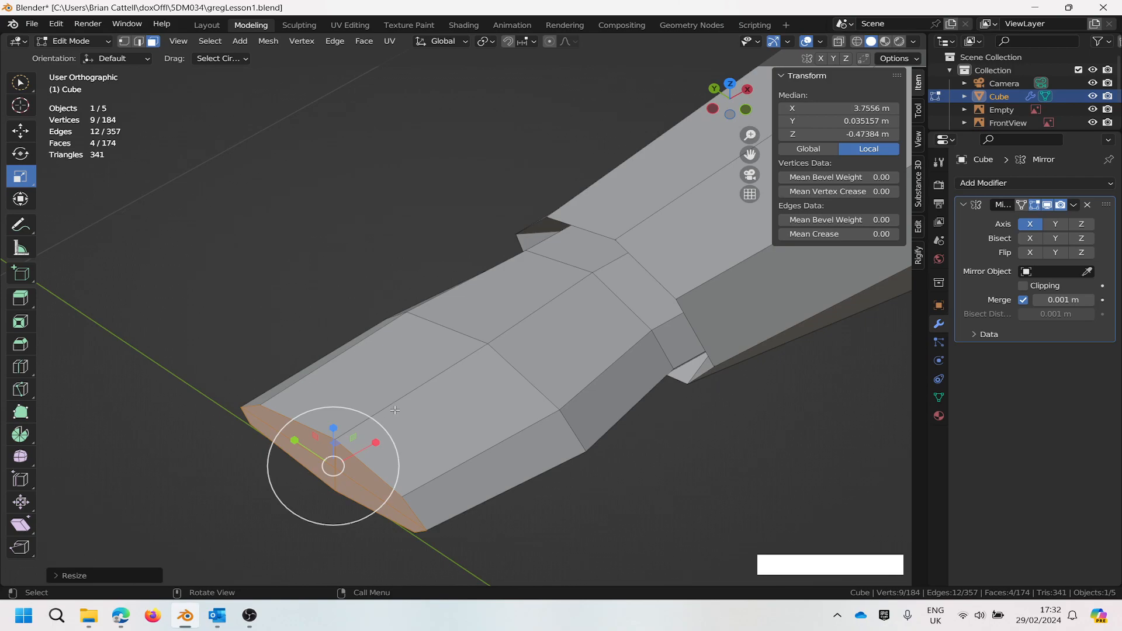
Step: Switch from the Scale tool to the Select Box tool
{"action": "key", "text": "space"}
{"action": "key", "text": "b"}
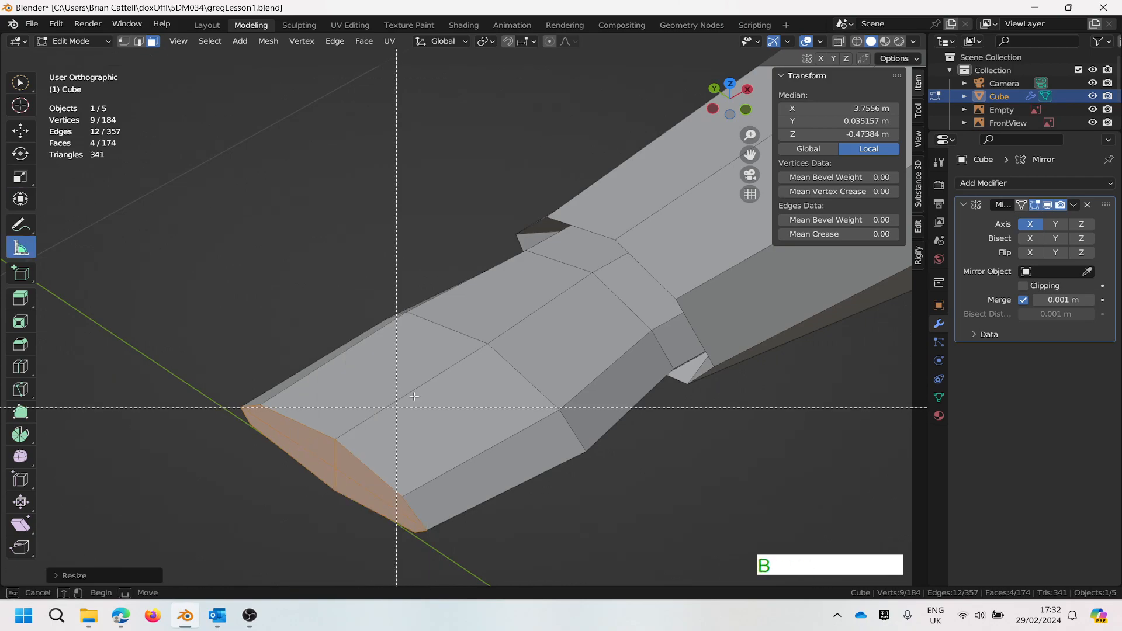
{"action": "right_click", "coordinate": [418, 332]}
{"action": "key", "text": "space"}
{"action": "key", "text": "b"}
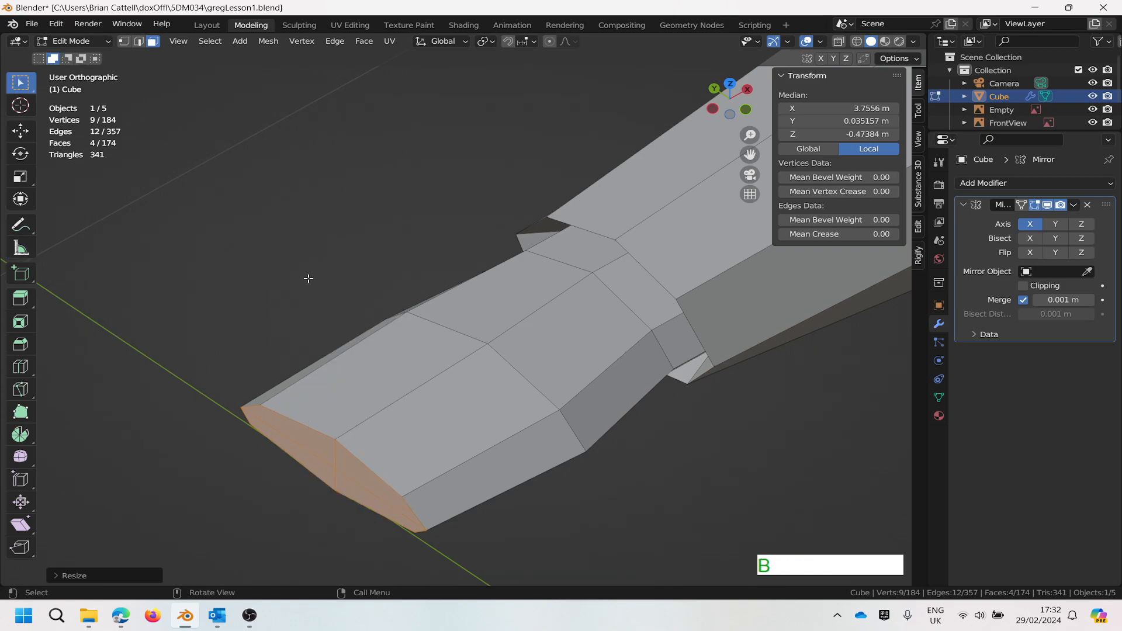
Step: Examine the new hand and sleeve cuff up close, then the arm and the whole mirrored figure for proportion
{"action": "scroll", "coordinate": [341, 256], "scroll_direction": "down", "scroll_amount": 2}
{"action": "scroll", "coordinate": [390, 286], "scroll_direction": "up", "scroll_amount": 2}
{"action": "scroll", "coordinate": [524, 302], "scroll_direction": "down", "scroll_amount": 3}
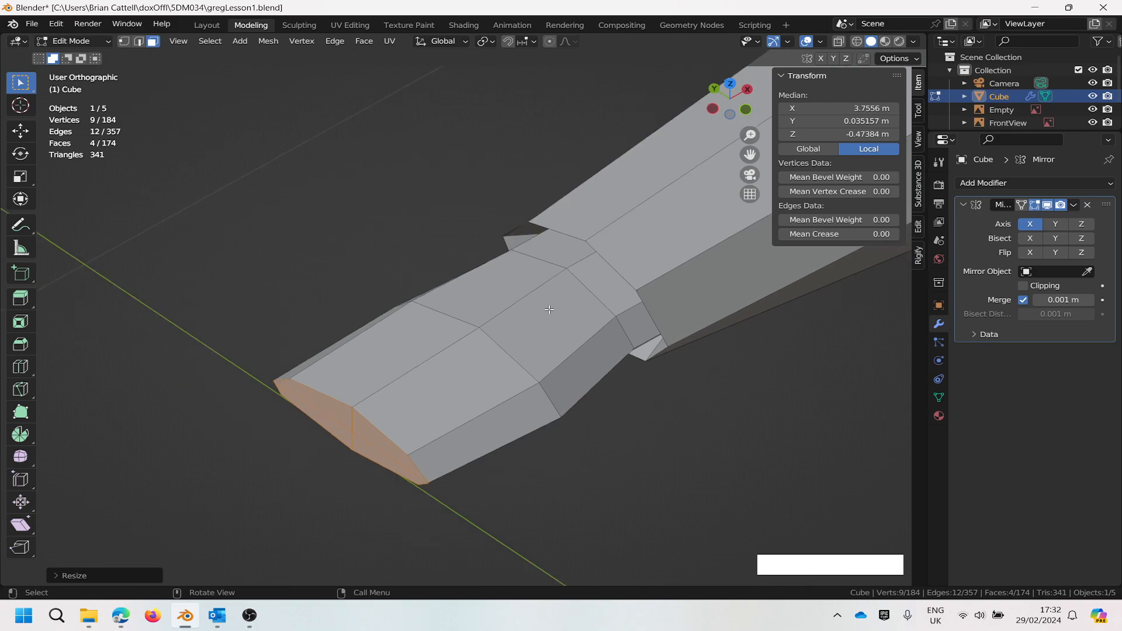
{"action": "scroll", "coordinate": [610, 285], "scroll_direction": "up", "scroll_amount": 3}
{"action": "scroll", "coordinate": [611, 285], "scroll_direction": "down", "scroll_amount": 1}
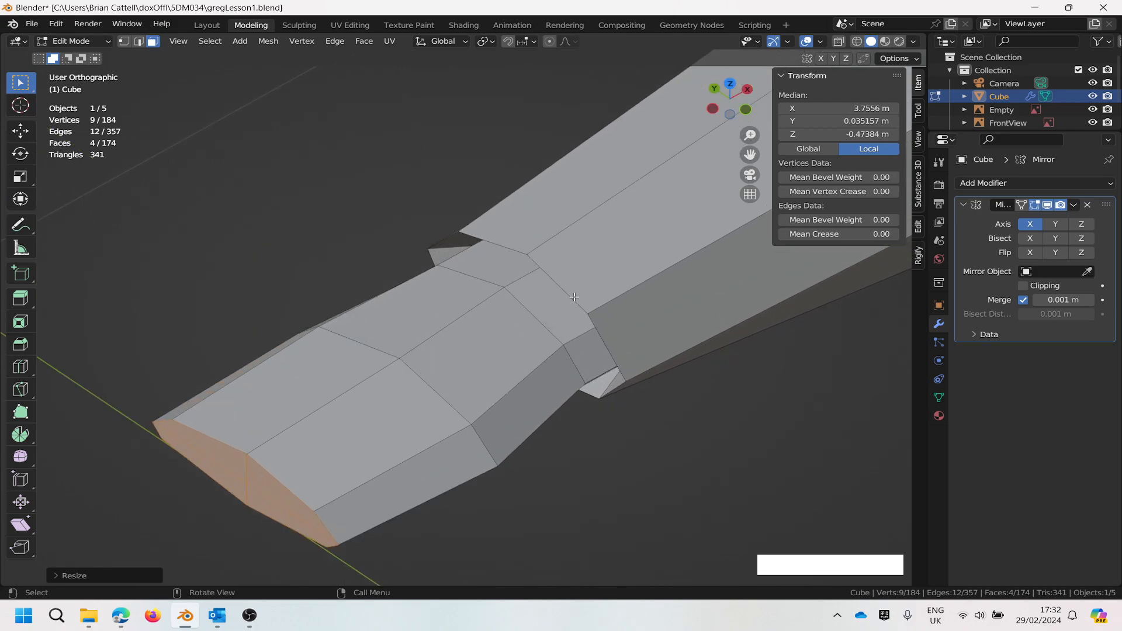
{"action": "scroll", "coordinate": [567, 292], "scroll_direction": "down", "scroll_amount": 2}
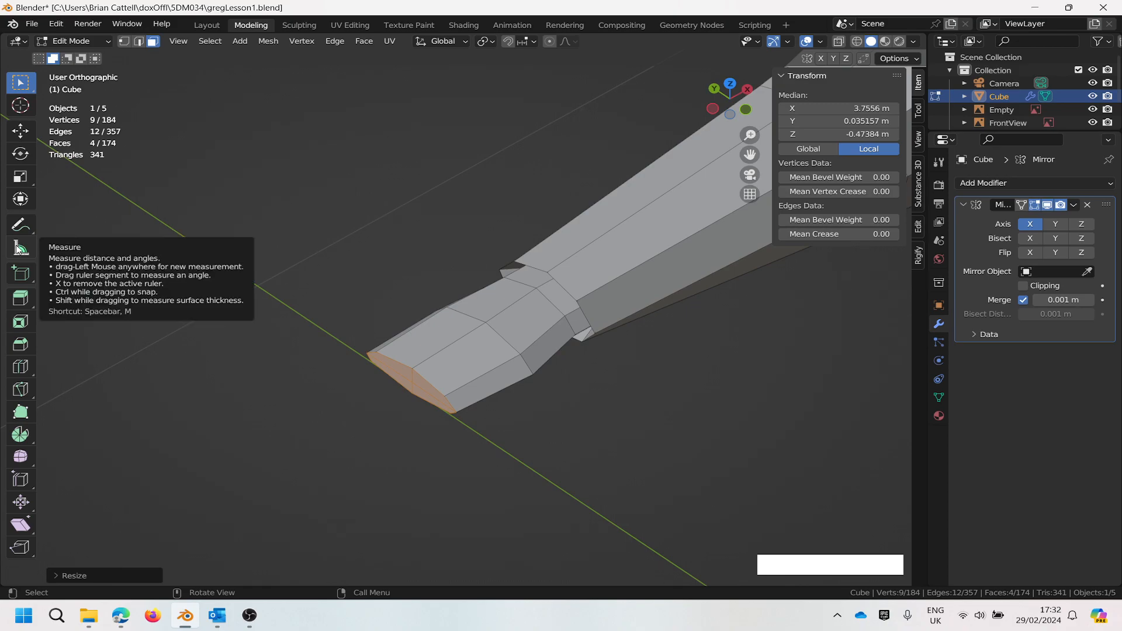
{"action": "scroll", "coordinate": [721, 321], "scroll_direction": "down", "scroll_amount": 3}
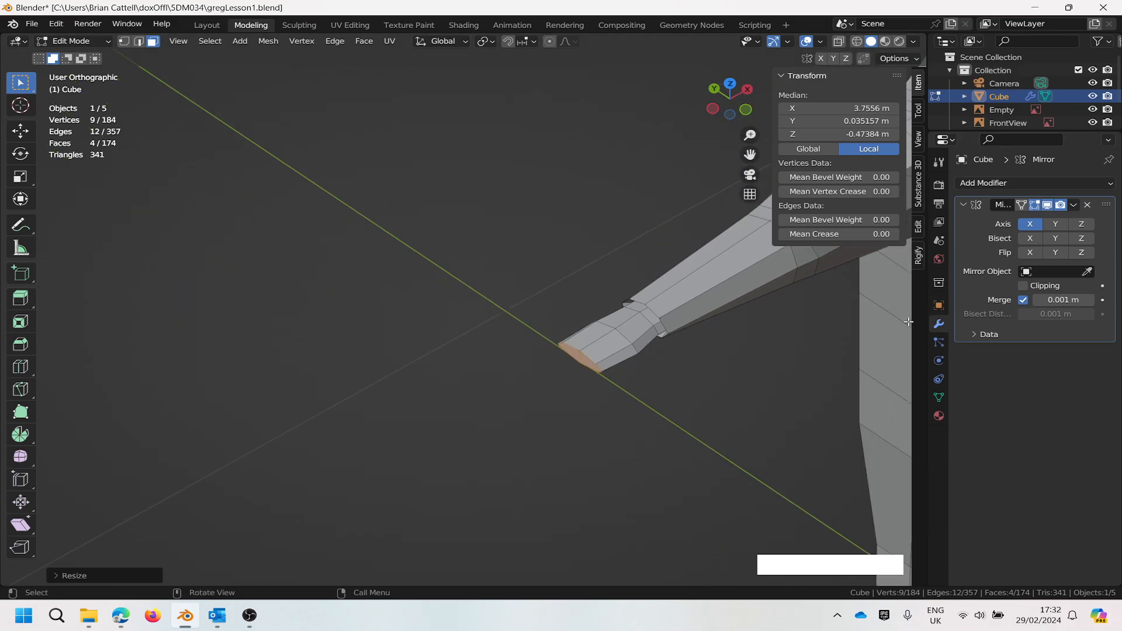
{"action": "scroll", "coordinate": [622, 312], "scroll_direction": "up", "scroll_amount": 5}
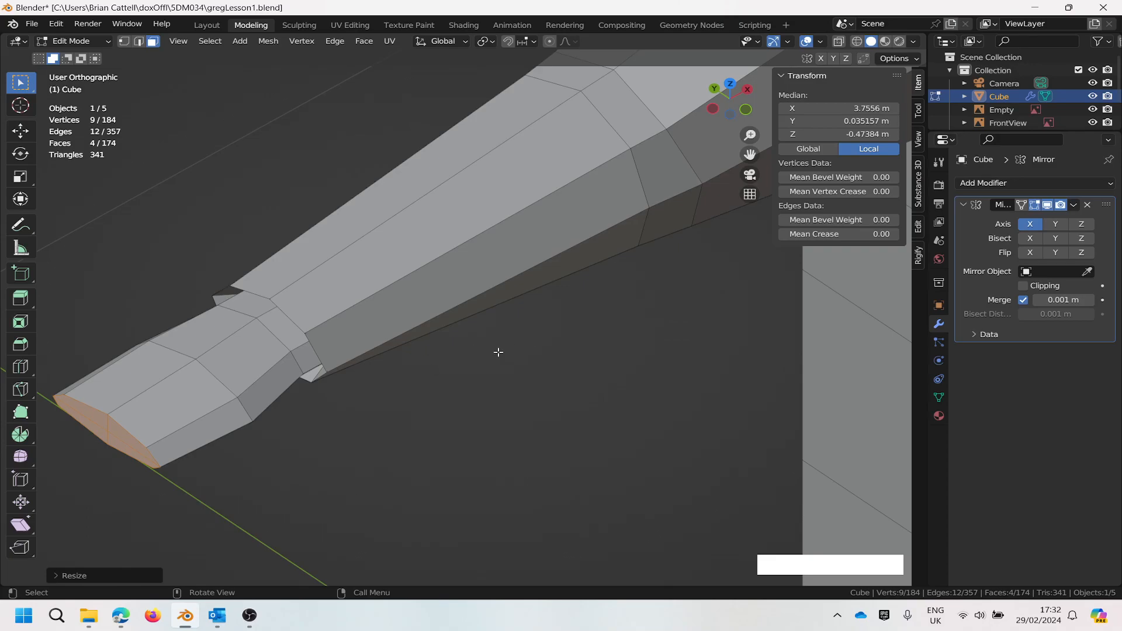
{"action": "scroll", "coordinate": [578, 343], "scroll_direction": "down", "scroll_amount": 4}
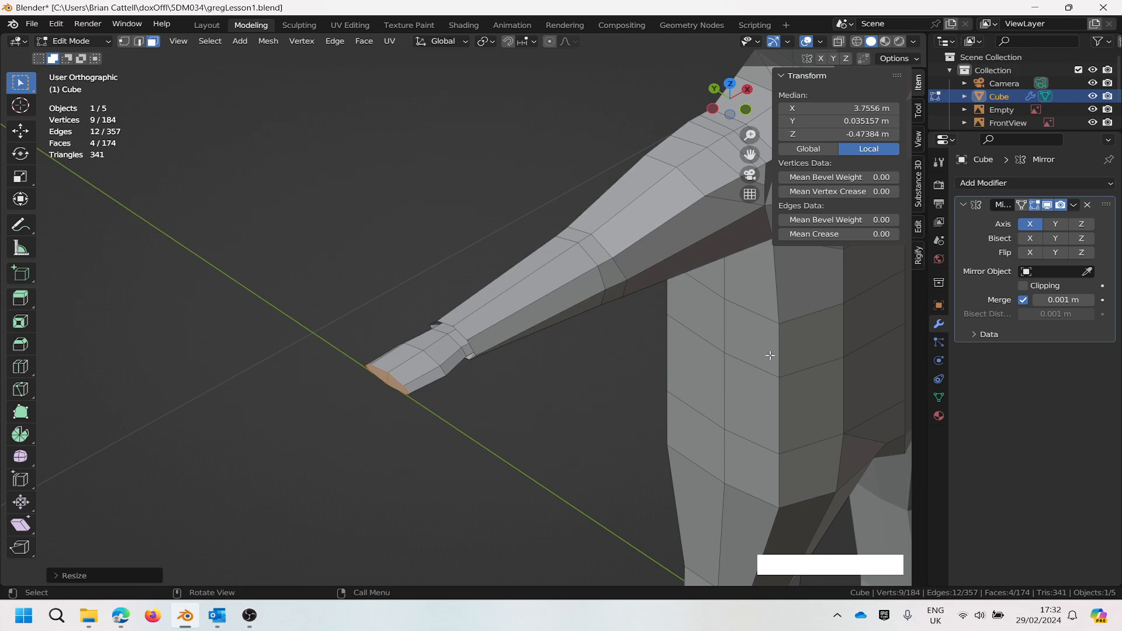
{"action": "scroll", "coordinate": [812, 306], "scroll_direction": "down", "scroll_amount": 2}
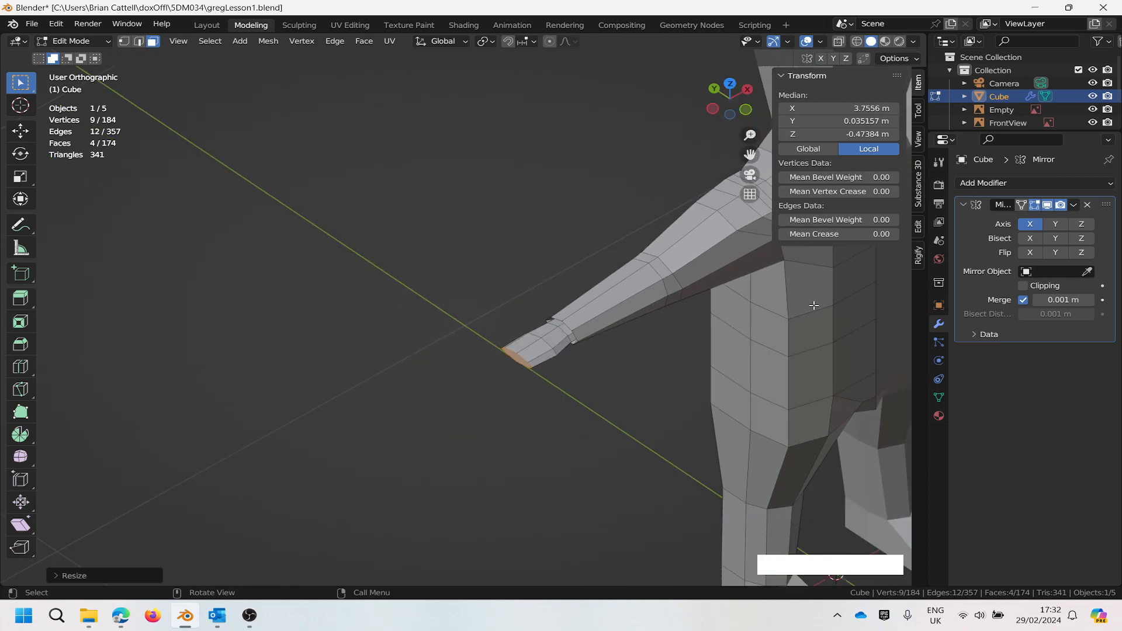
{"action": "scroll", "coordinate": [853, 293], "scroll_direction": "down", "scroll_amount": 1}
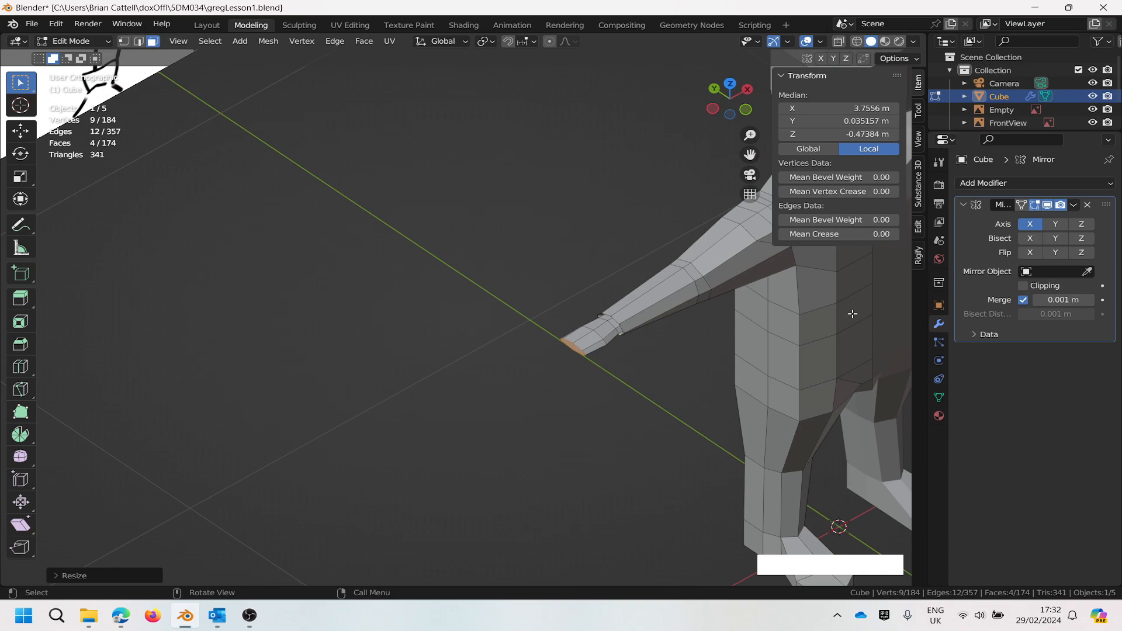
{"action": "middle_click_drag", "start_coordinate": [854, 311], "coordinate": [657, 298], "text": "shift"}
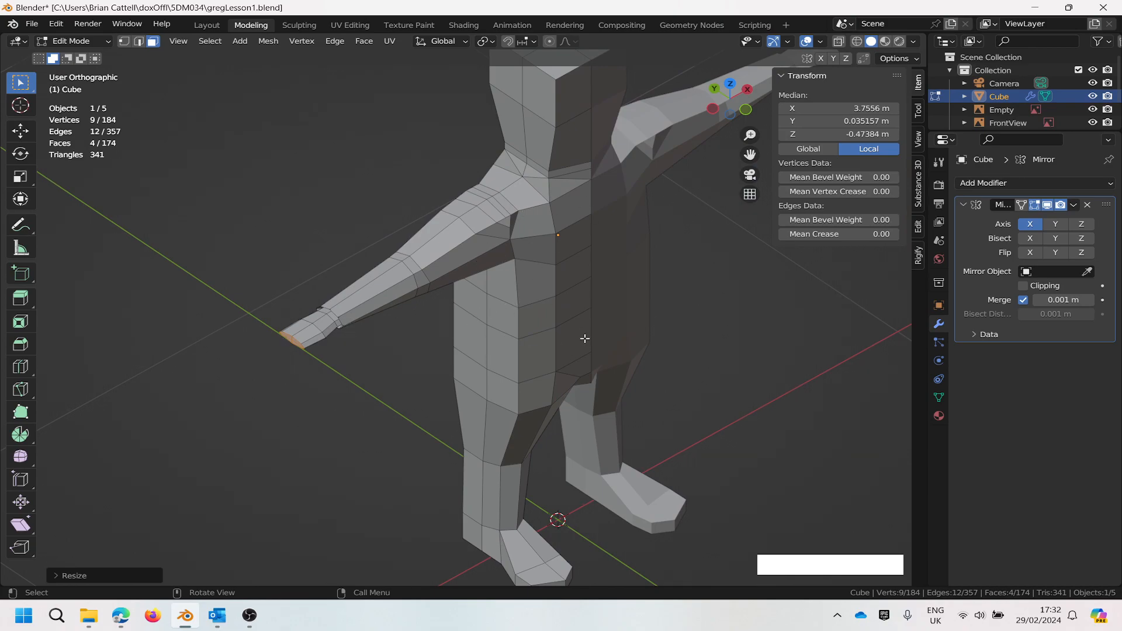
{"action": "scroll", "coordinate": [592, 307], "scroll_direction": "down", "scroll_amount": 3}
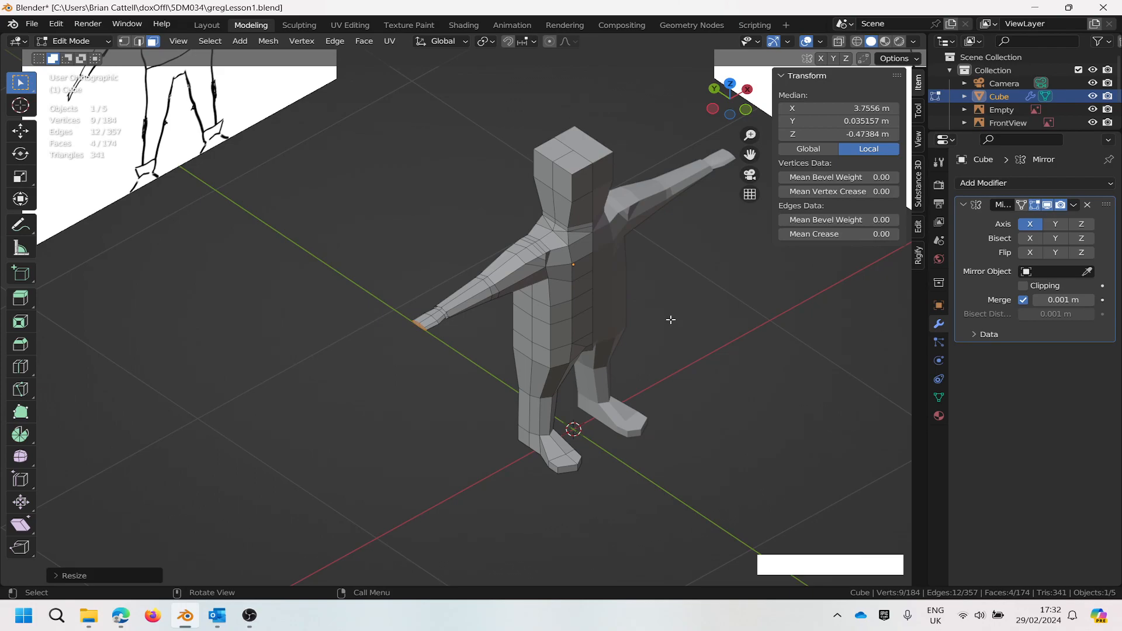
Step: Measure the distance from the chest's centre line to the hand's tip in front view, then return to the Move tool
{"action": "left_click", "coordinate": [745, 110]}
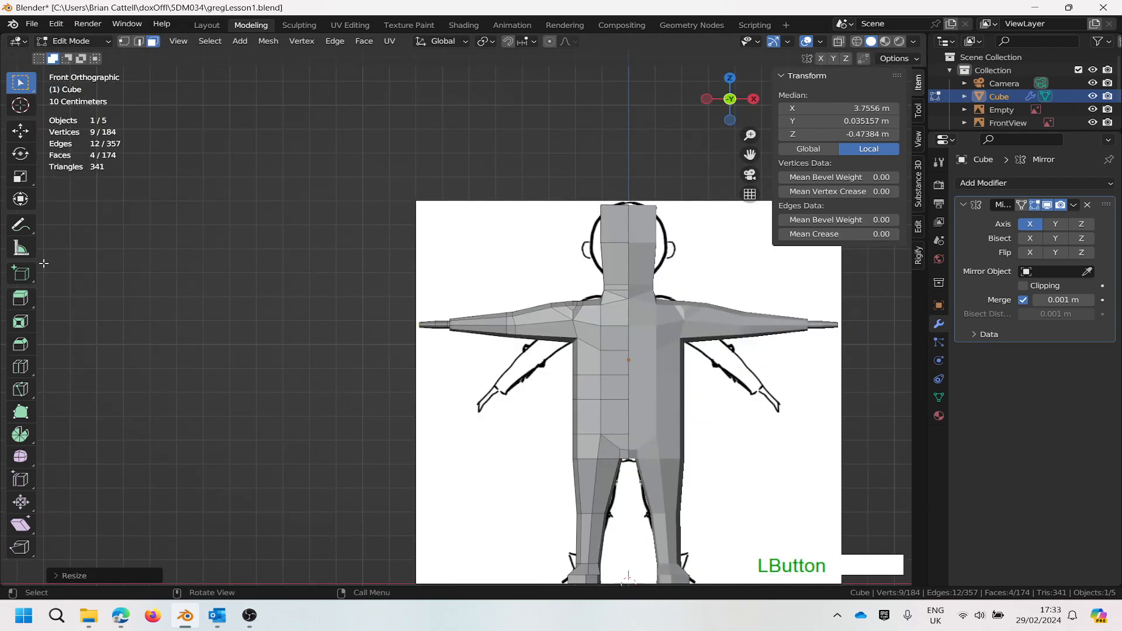
{"action": "left_click", "coordinate": [27, 255]}
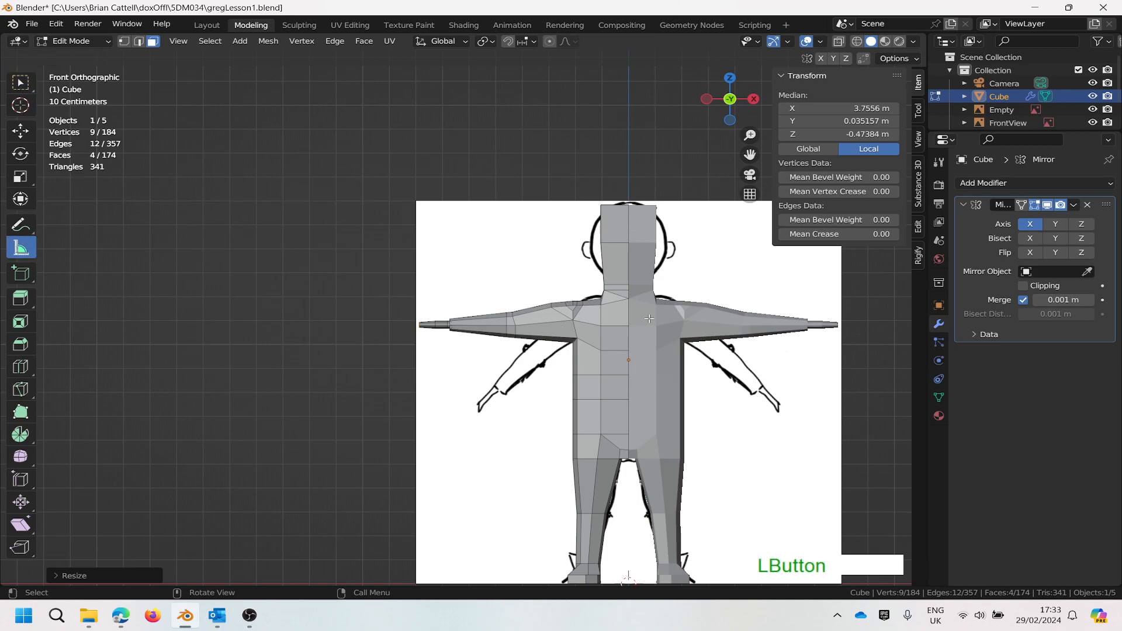
{"action": "left_click", "coordinate": [629, 316]}
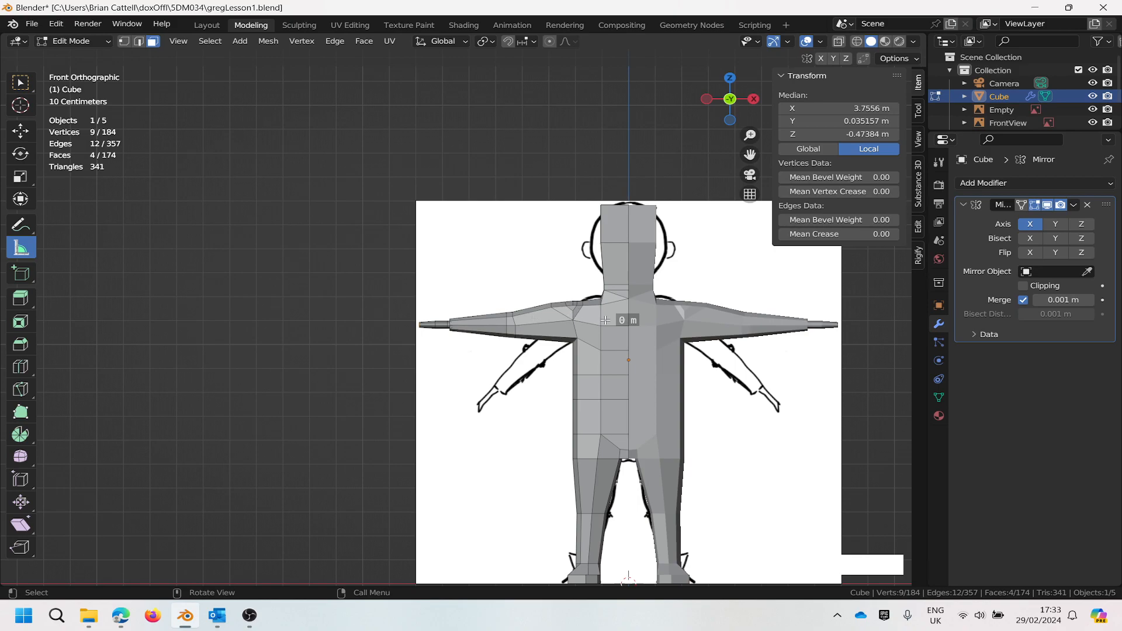
{"action": "left_click_drag", "start_coordinate": [628, 311], "coordinate": [417, 325]}
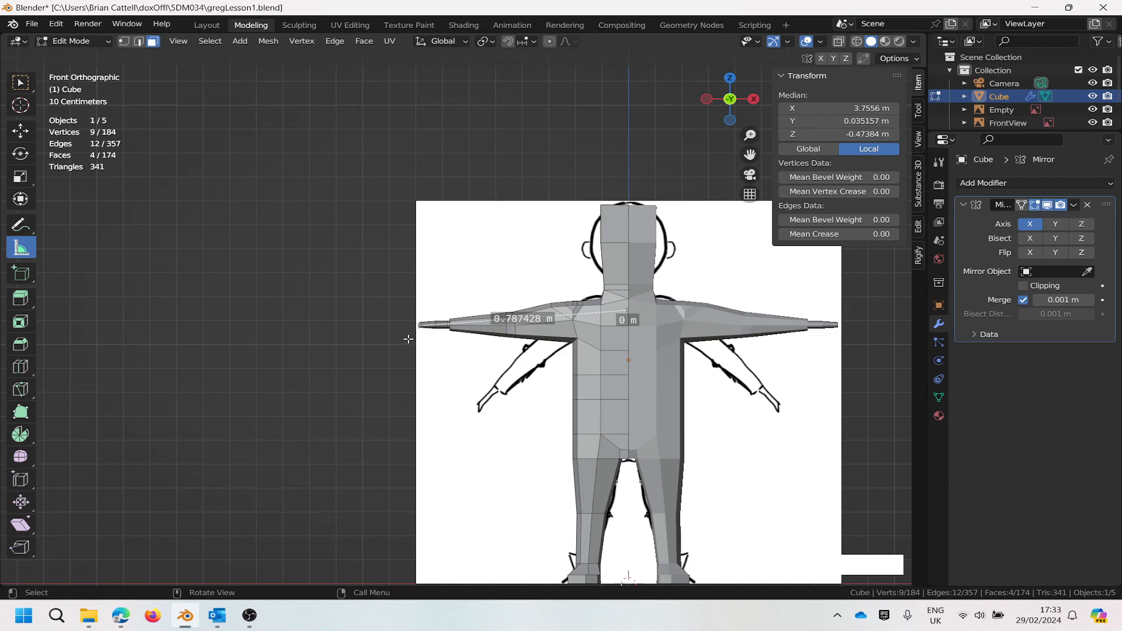
{"action": "key", "text": "Escape"}
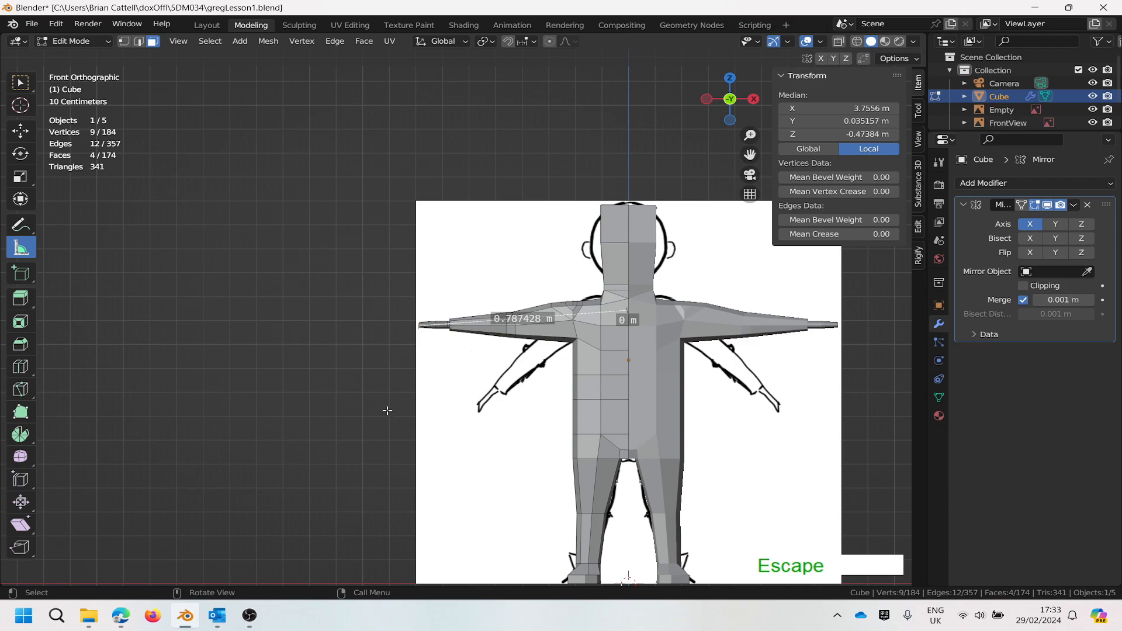
{"action": "left_click", "coordinate": [22, 130]}
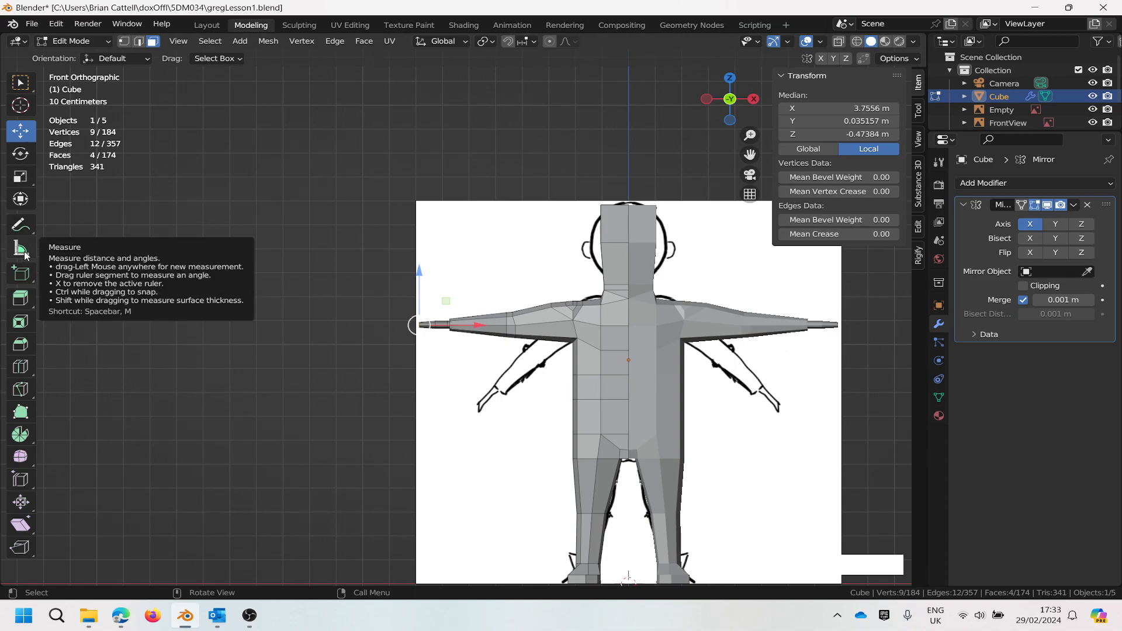
Step: Examine the mirrored figure's arms and body against the front reference, from the front and from a slightly turned orthographic view
{"action": "scroll", "coordinate": [509, 377], "scroll_direction": "up", "scroll_amount": 3}
{"action": "scroll", "coordinate": [703, 359], "scroll_direction": "down", "scroll_amount": 2}
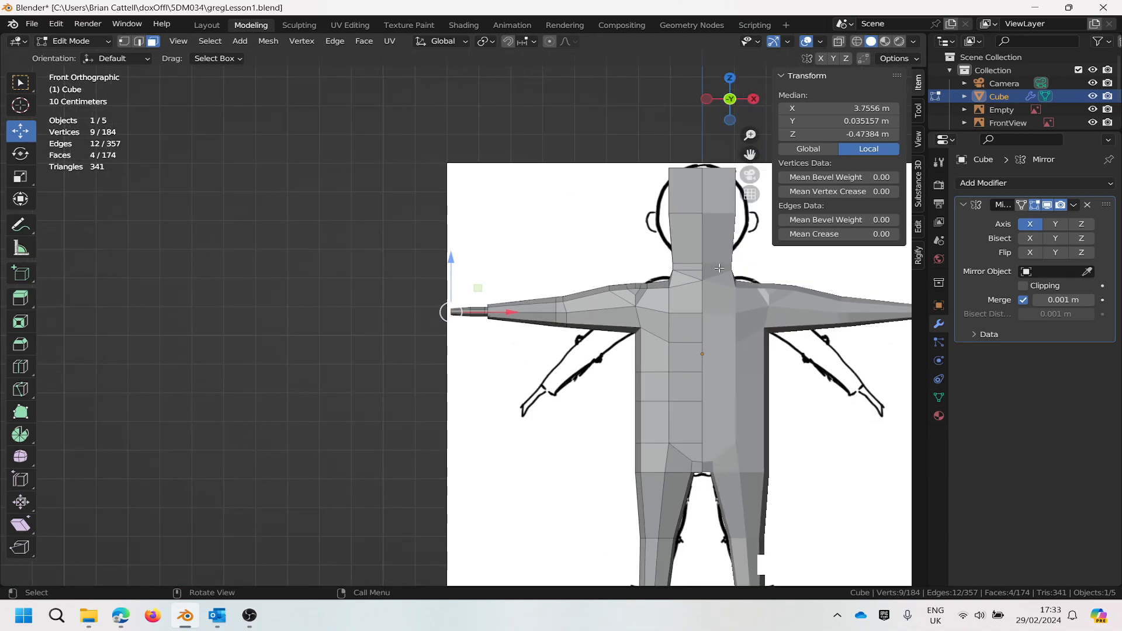
{"action": "scroll", "coordinate": [703, 287], "scroll_direction": "down", "scroll_amount": 1}
{"action": "scroll", "coordinate": [700, 323], "scroll_direction": "down", "scroll_amount": 1}
{"action": "scroll", "coordinate": [698, 314], "scroll_direction": "up", "scroll_amount": 5}
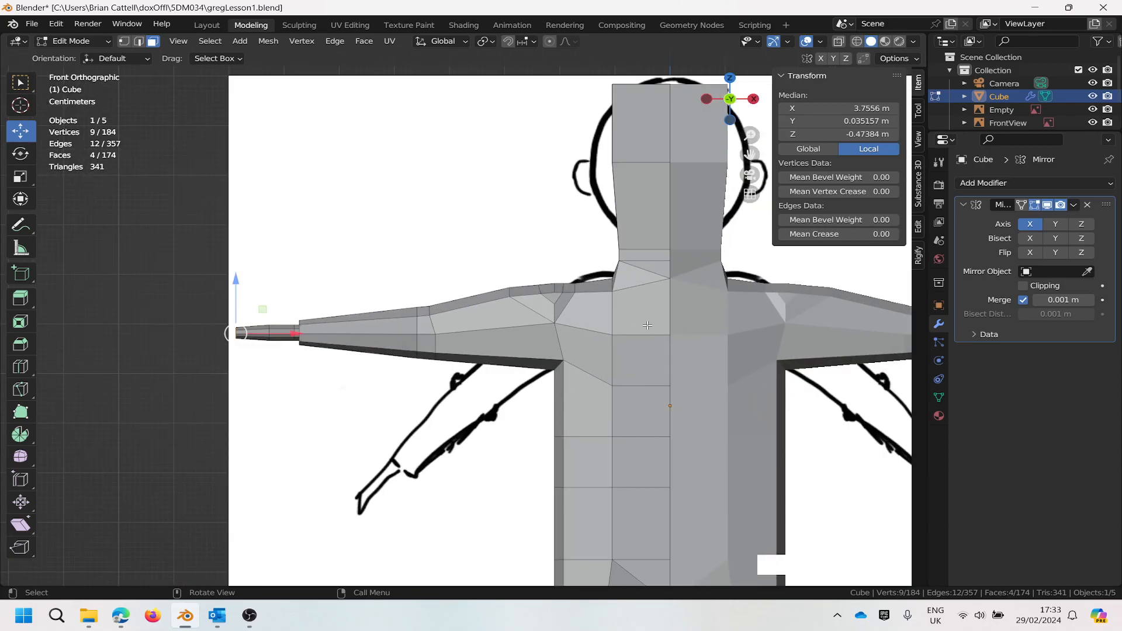
{"action": "middle_click_drag", "start_coordinate": [620, 330], "coordinate": [672, 281]}
{"action": "left_click", "coordinate": [749, 196]}
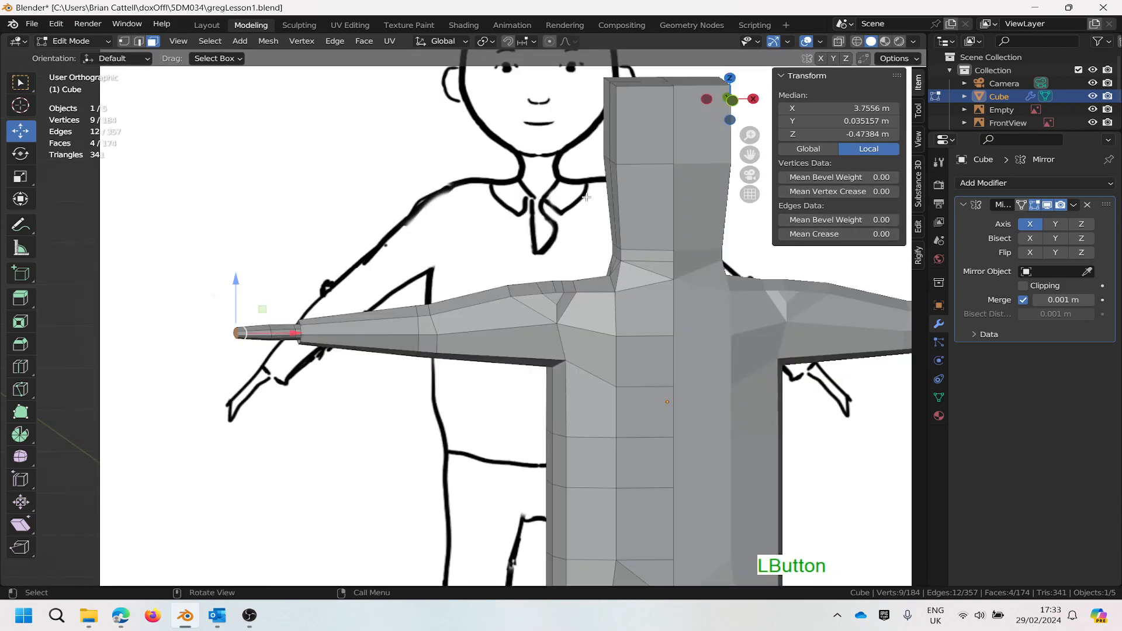
{"action": "scroll", "coordinate": [701, 251], "scroll_direction": "down", "scroll_amount": 5}
{"action": "scroll", "coordinate": [684, 287], "scroll_direction": "up", "scroll_amount": 4}
{"action": "scroll", "coordinate": [685, 287], "scroll_direction": "down", "scroll_amount": 3}
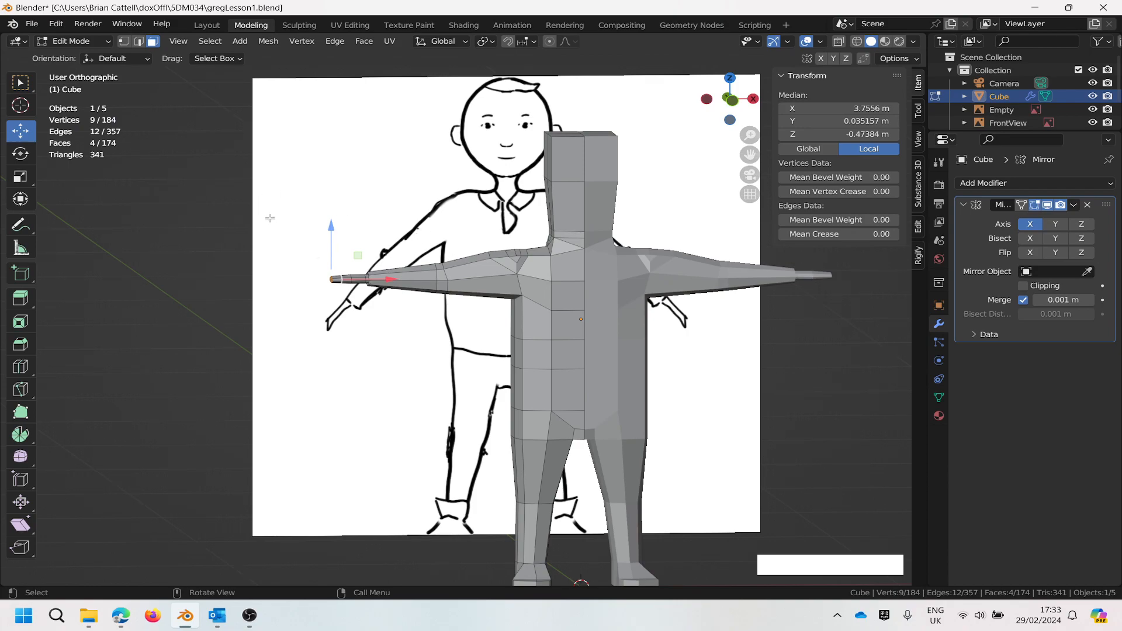
Step: Switch to the Select Box tool, select all of the body's mesh, and return to Object Mode
{"action": "key", "text": "ctrl+a"}
{"action": "left_click", "coordinate": [21, 83]}
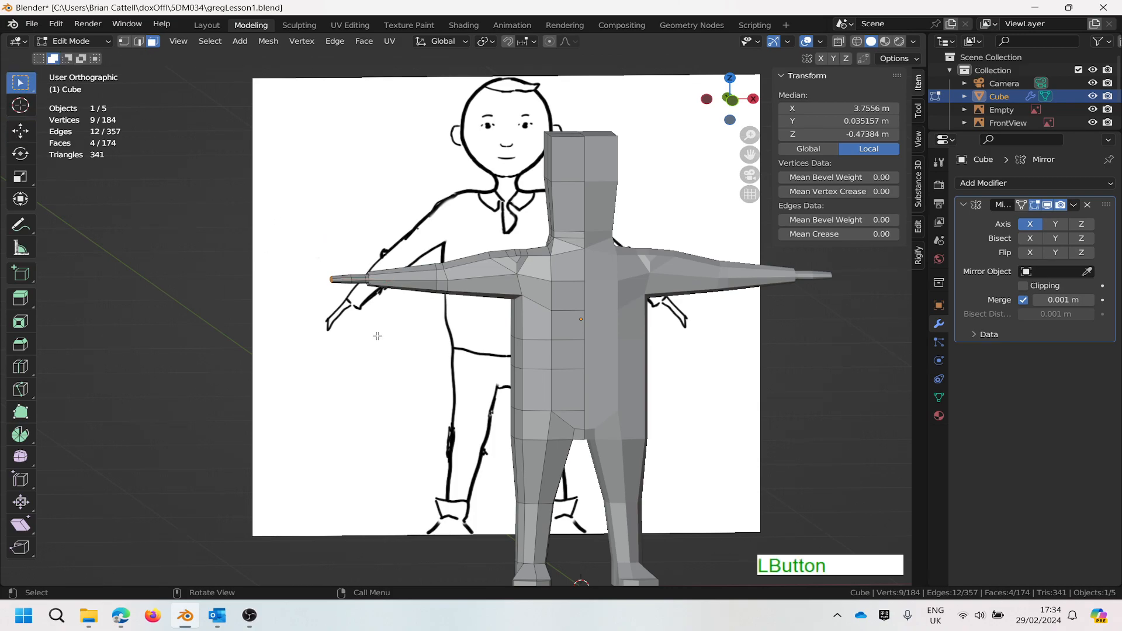
{"action": "left_click", "coordinate": [509, 275]}
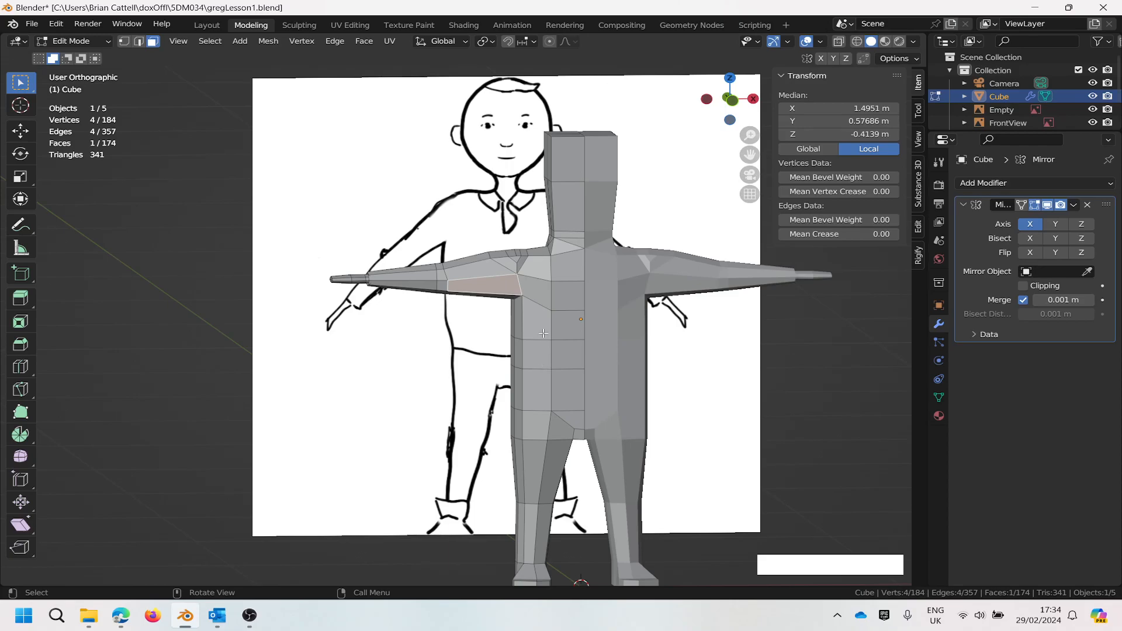
{"action": "scroll", "coordinate": [544, 333], "scroll_direction": "down", "scroll_amount": 1}
{"action": "scroll", "coordinate": [550, 394], "scroll_direction": "up", "scroll_amount": 1}
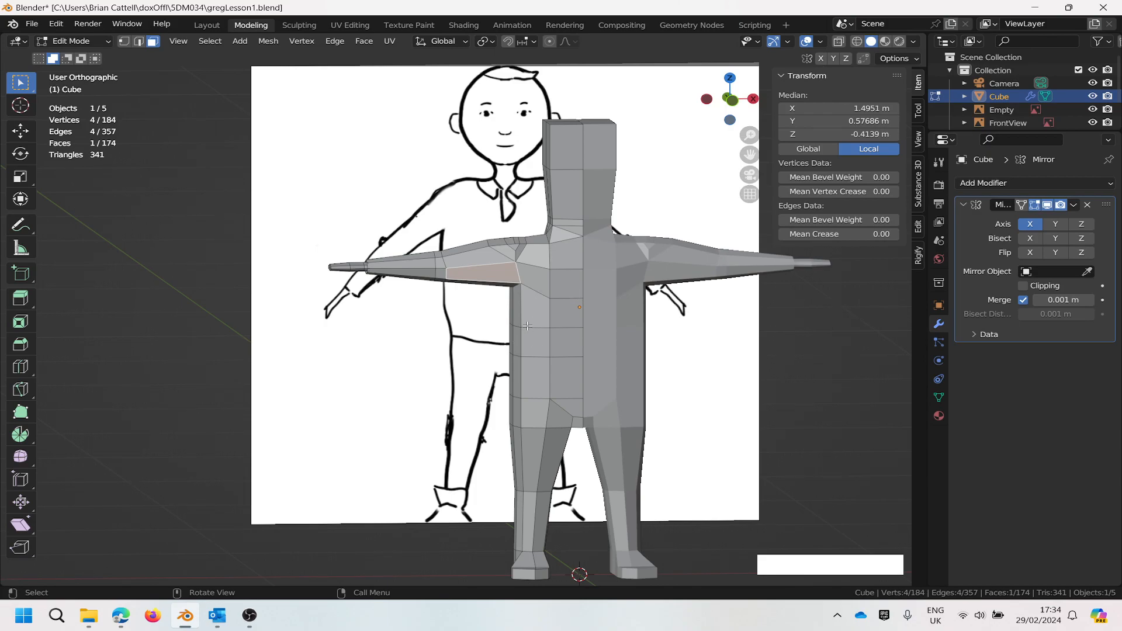
{"action": "scroll", "coordinate": [498, 360], "scroll_direction": "up", "scroll_amount": 2}
{"action": "scroll", "coordinate": [500, 357], "scroll_direction": "down", "scroll_amount": 3}
{"action": "scroll", "coordinate": [512, 349], "scroll_direction": "up", "scroll_amount": 2}
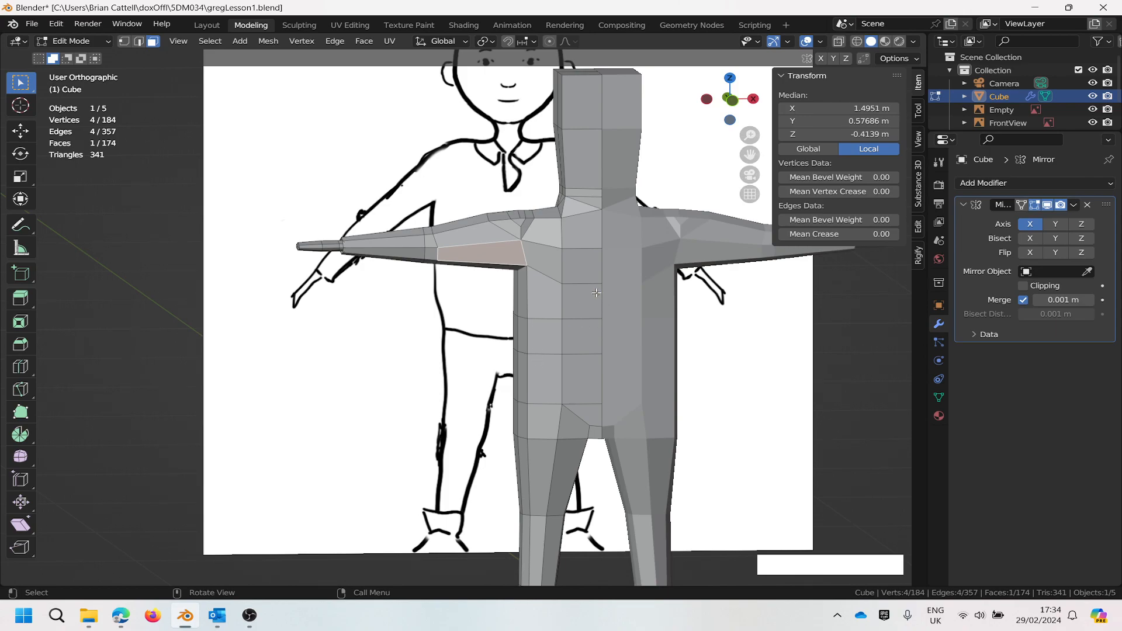
{"action": "key", "text": "a"}
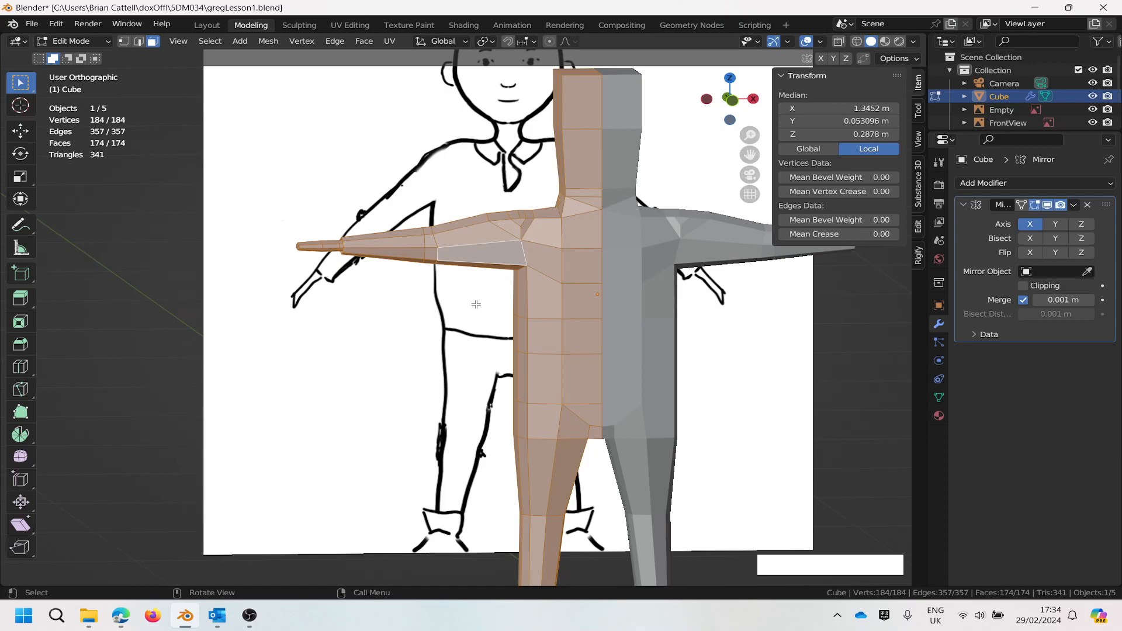
{"action": "key", "text": "ctrl"}
{"action": "key", "text": "ctrl+a"}
{"action": "scroll", "coordinate": [423, 279], "scroll_direction": "down", "scroll_amount": 1}
{"action": "scroll", "coordinate": [423, 279], "scroll_direction": "up", "scroll_amount": 1}
{"action": "scroll", "coordinate": [423, 279], "scroll_direction": "down", "scroll_amount": 1}
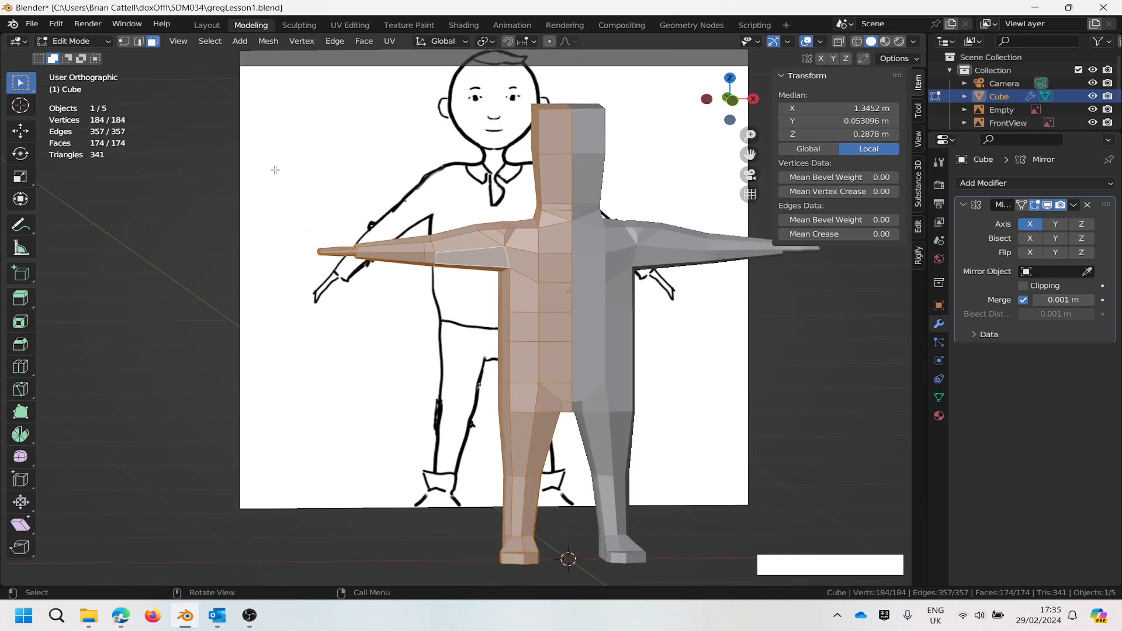
{"action": "key", "text": "Tab"}
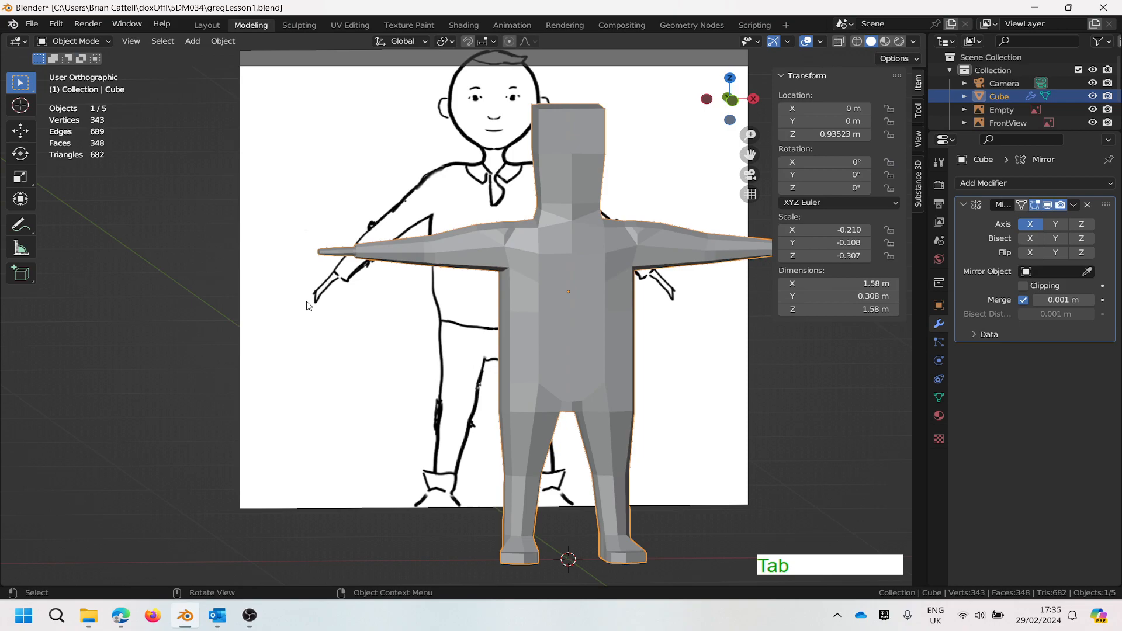
Step: Try applying all transforms to every object in the scene, then undo it
{"action": "key", "text": "a"}
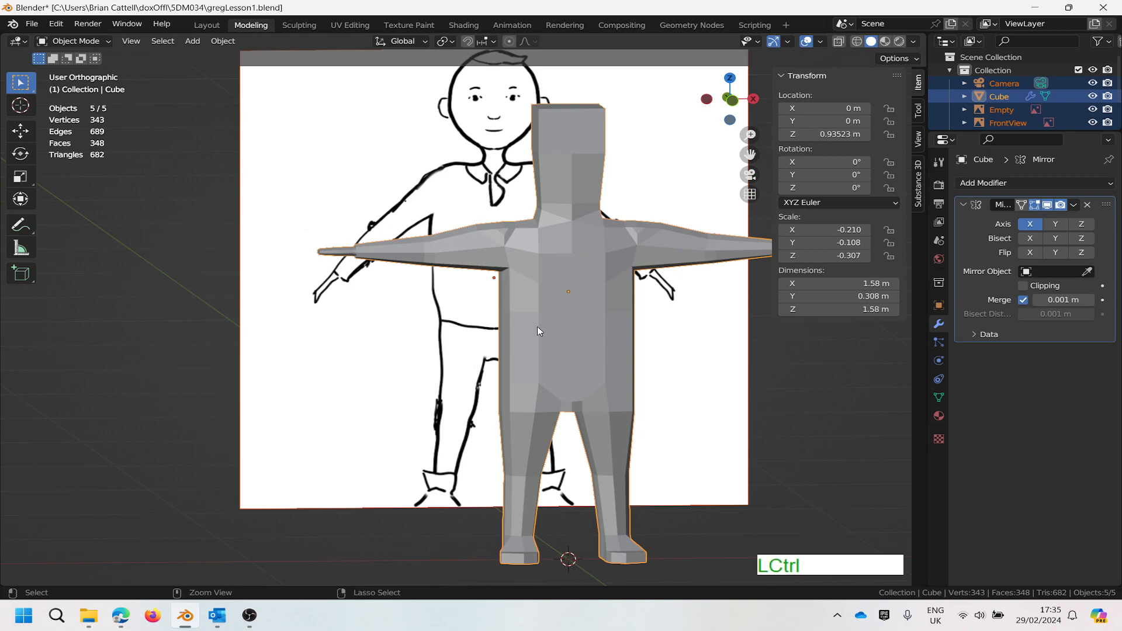
{"action": "key", "text": "ctrl+a"}
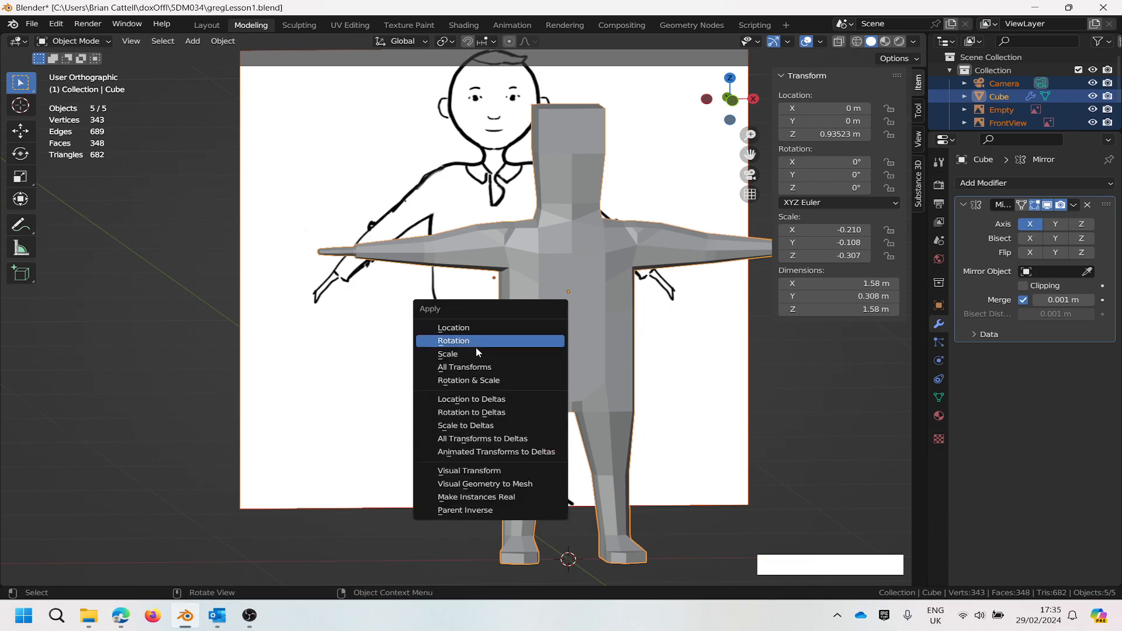
{"action": "left_click", "coordinate": [472, 369]}
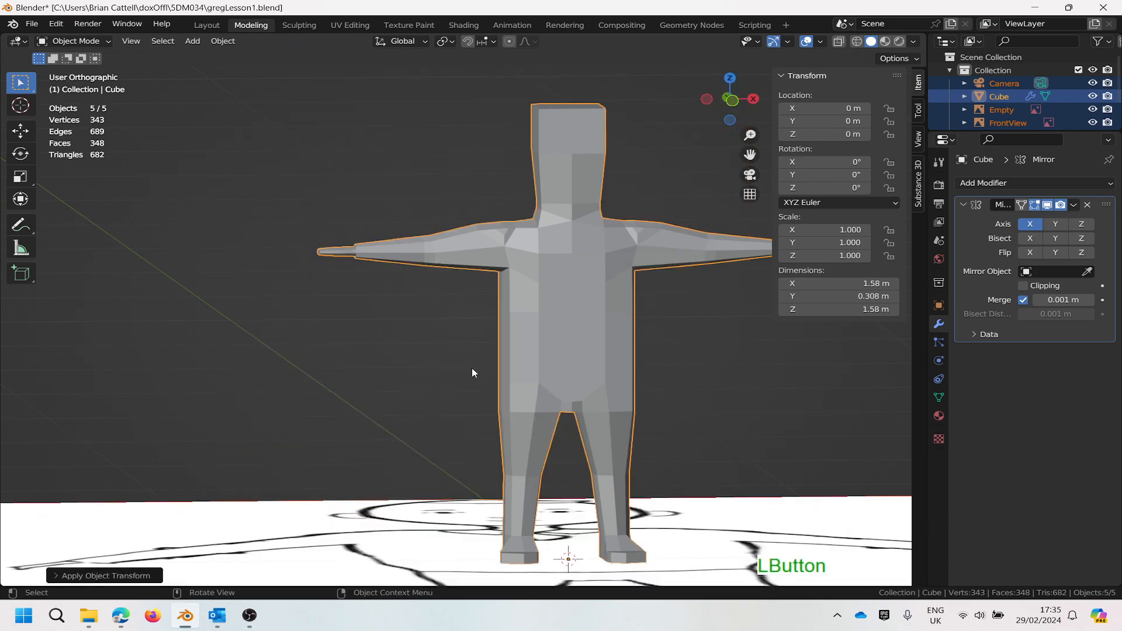
{"action": "scroll", "coordinate": [590, 368], "scroll_direction": "down", "scroll_amount": 6}
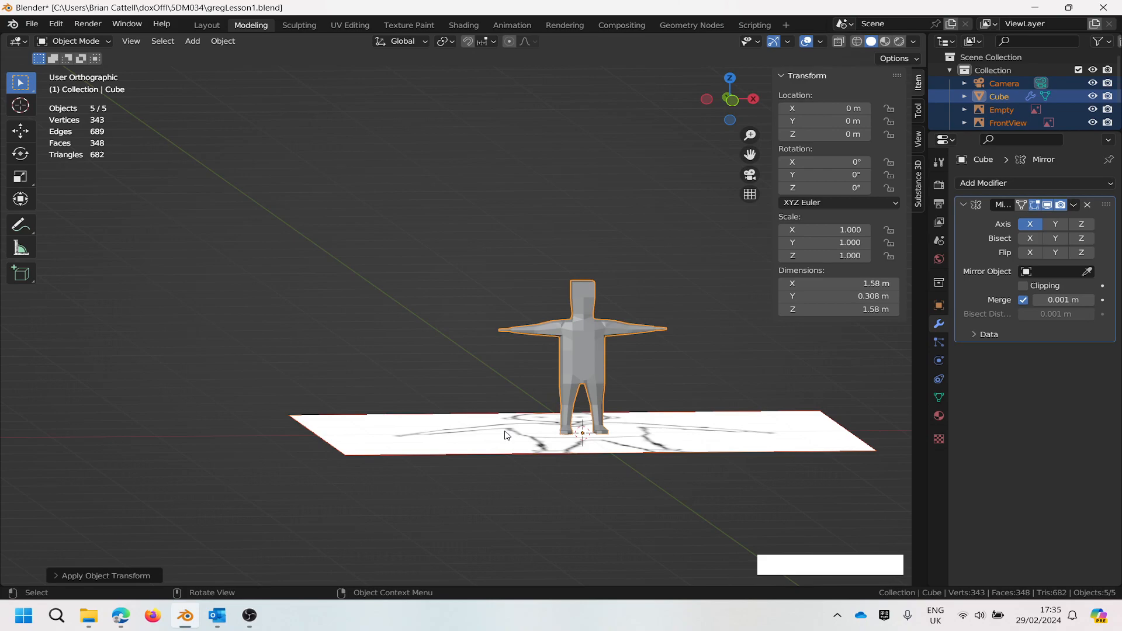
{"action": "key", "text": "ctrl+z"}
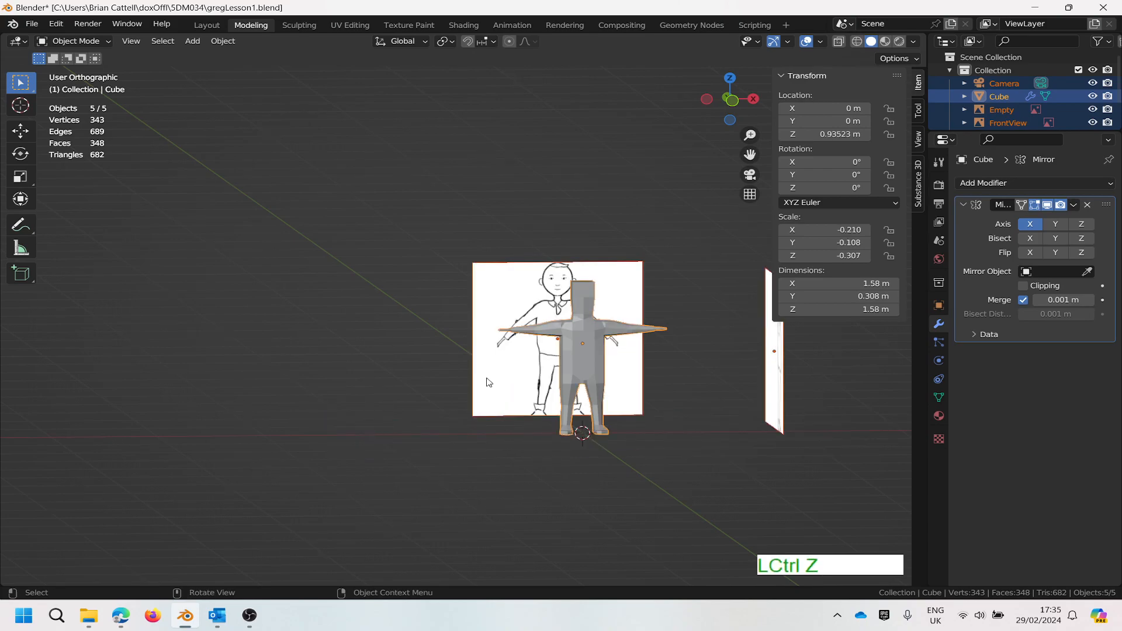
Step: Select only the character body and apply all of its transforms
{"action": "left_click", "coordinate": [585, 351]}
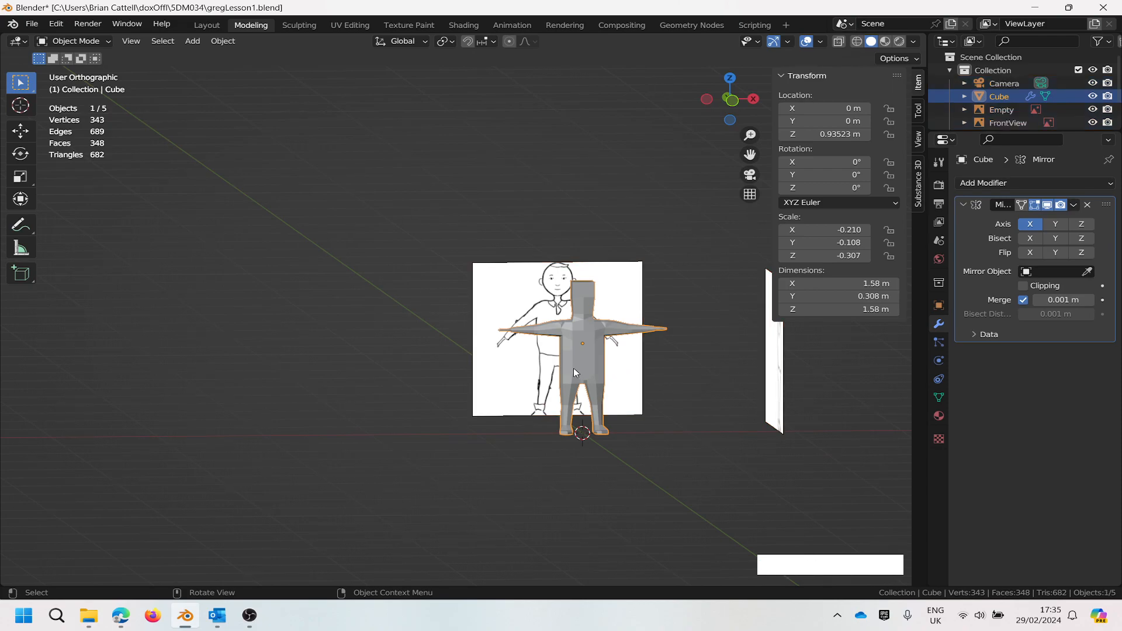
{"action": "key", "text": "ctrl"}
{"action": "key", "text": "ctrl+a"}
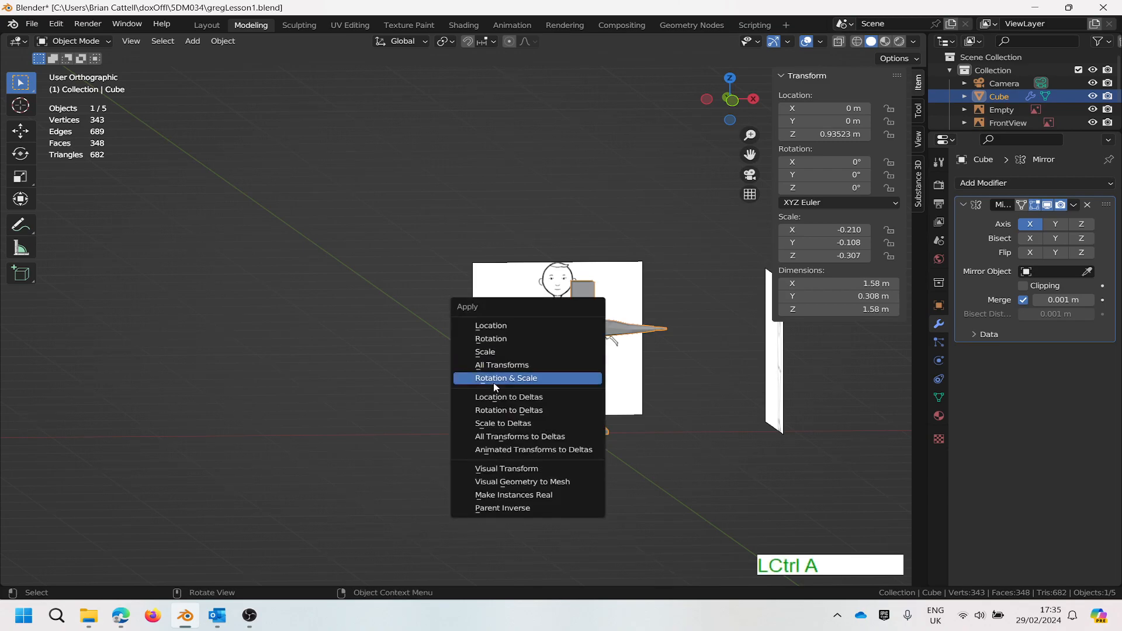
{"action": "left_click", "coordinate": [496, 367]}
{"action": "scroll", "coordinate": [587, 358], "scroll_direction": "up", "scroll_amount": 5}
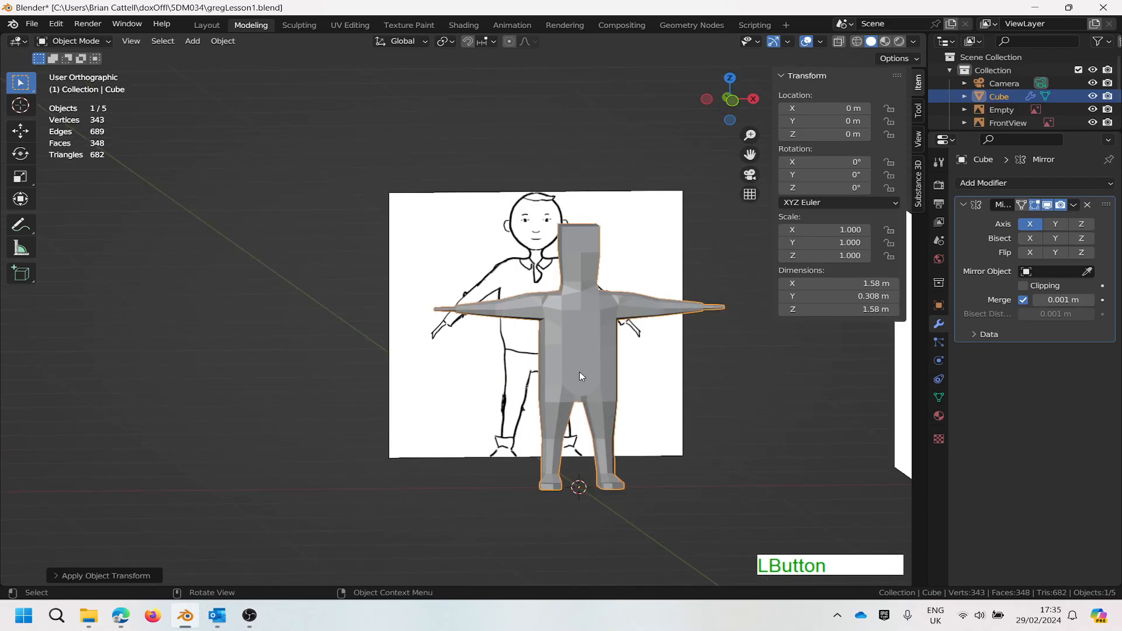
{"action": "scroll", "coordinate": [579, 372], "scroll_direction": "up", "scroll_amount": 1}
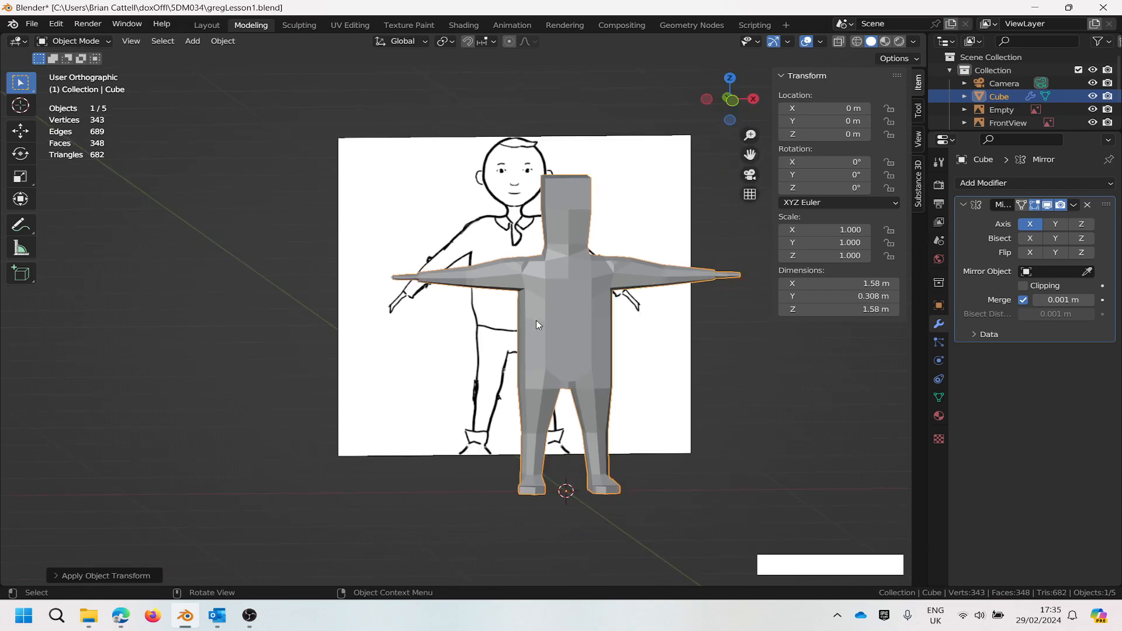
{"action": "scroll", "coordinate": [515, 344], "scroll_direction": "up", "scroll_amount": 4}
{"action": "scroll", "coordinate": [518, 351], "scroll_direction": "down", "scroll_amount": 3}
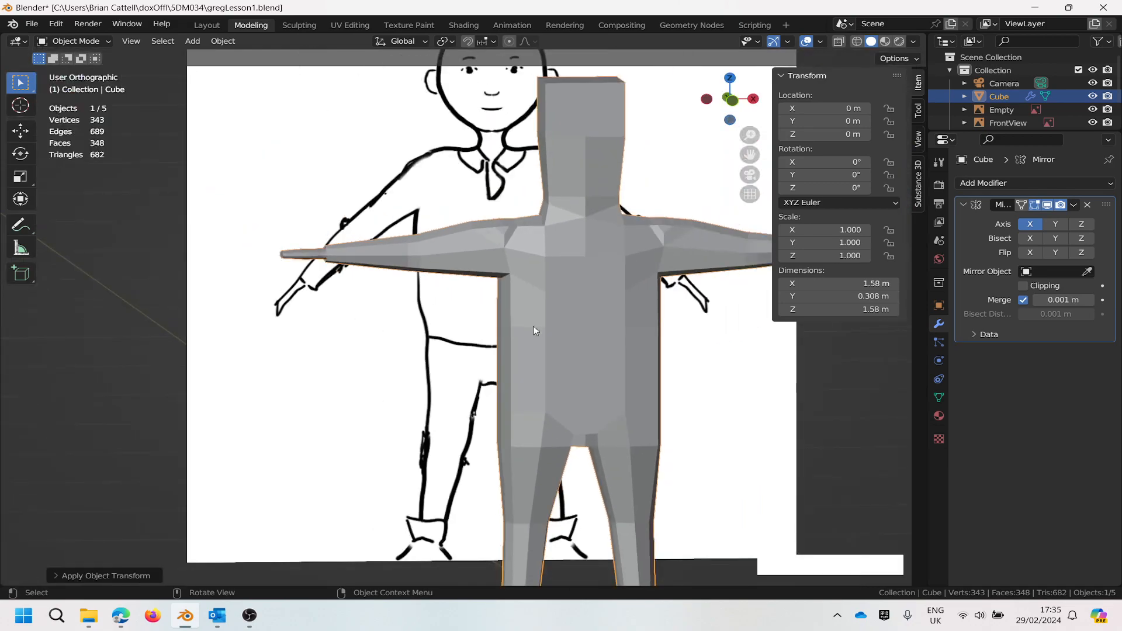
{"action": "scroll", "coordinate": [549, 297], "scroll_direction": "down", "scroll_amount": 2}
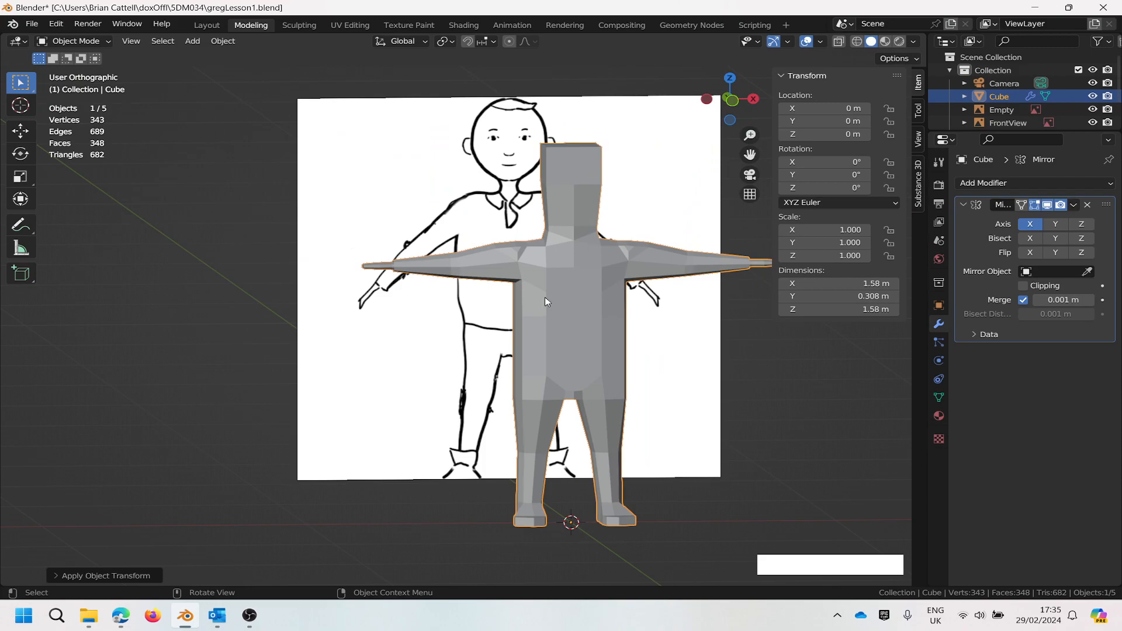
Step: Apply Shade Smooth to all of the body's faces in Edit Mode, then return to Object Mode
{"action": "key", "text": "Tab"}
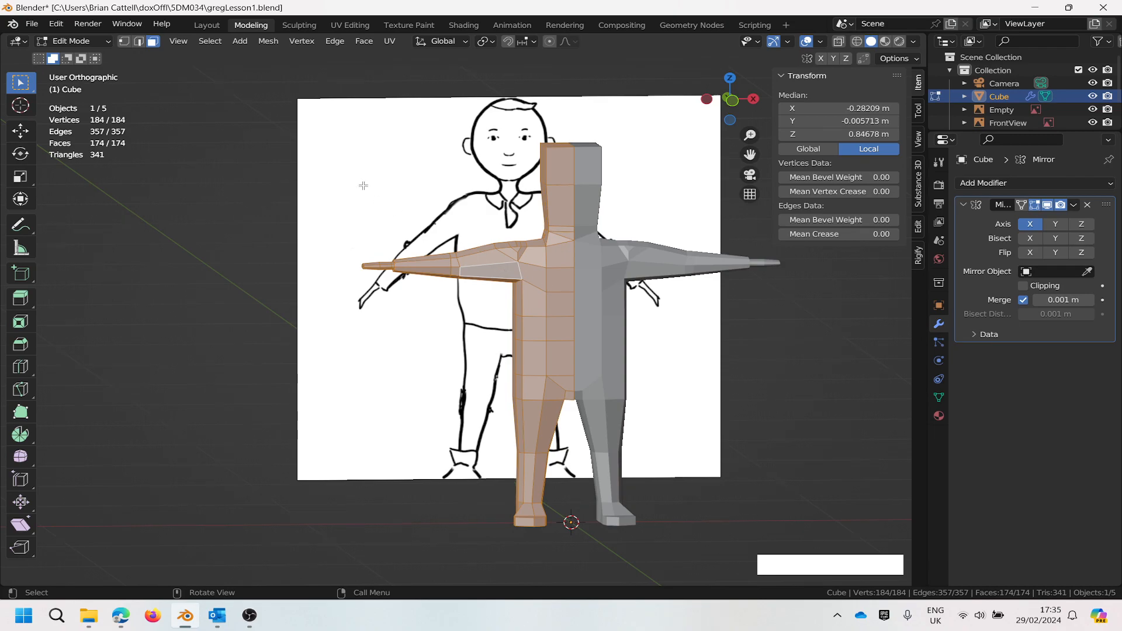
{"action": "left_click", "coordinate": [365, 43]}
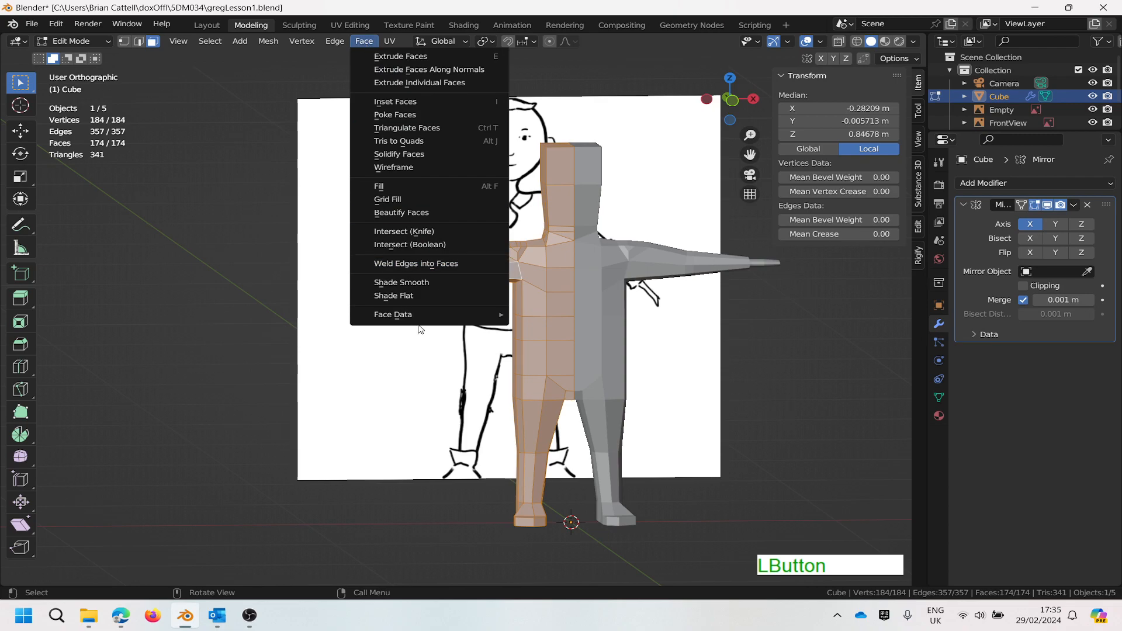
{"action": "left_click", "coordinate": [420, 283]}
{"action": "scroll", "coordinate": [519, 309], "scroll_direction": "down", "scroll_amount": 1}
{"action": "scroll", "coordinate": [525, 306], "scroll_direction": "up", "scroll_amount": 1}
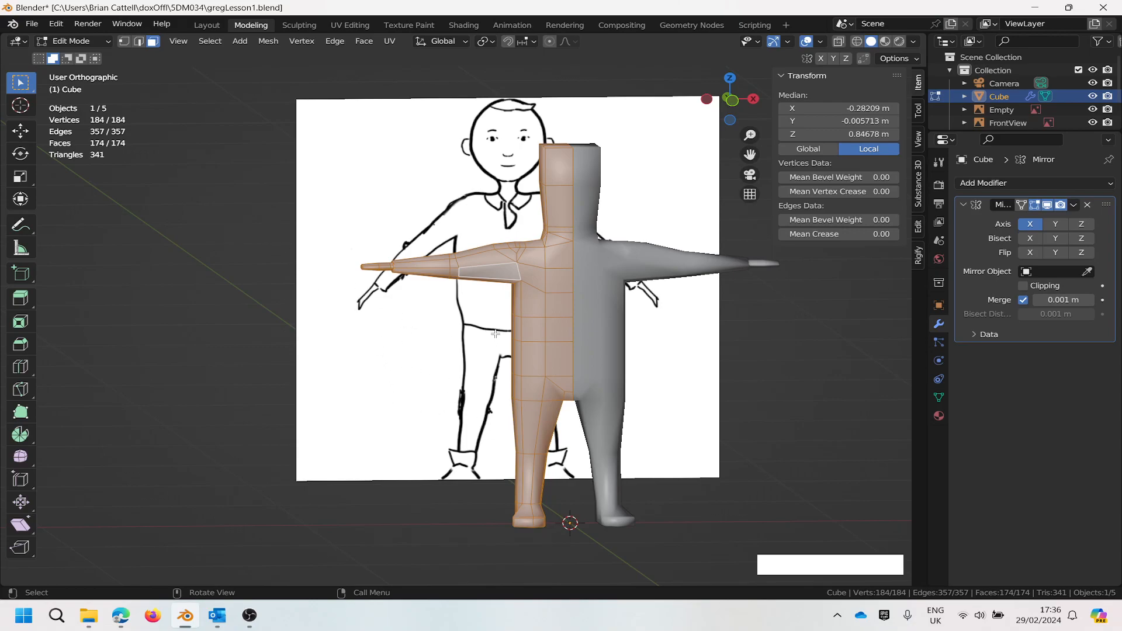
{"action": "key", "text": "Tab"}
Step: Examine the smooth-shaded figure from an angled view, checking the head, arms, torso and legs
{"action": "mouse_move", "coordinate": [554, 314]}
{"action": "middle_mouse_down"}
{"action": "mouse_move", "coordinate": [577, 344]}
{"action": "mouse_move", "coordinate": [605, 338]}
{"action": "mouse_move", "coordinate": [556, 318]}
{"action": "mouse_move", "coordinate": [509, 350]}
{"action": "mouse_move", "coordinate": [626, 365]}
{"action": "mouse_move", "coordinate": [573, 356]}
{"action": "mouse_move", "coordinate": [545, 315]}
{"action": "mouse_move", "coordinate": [589, 294]}
{"action": "mouse_move", "coordinate": [564, 349]}
{"action": "mouse_move", "coordinate": [592, 359]}
{"action": "mouse_move", "coordinate": [576, 351]}
{"action": "mouse_move", "coordinate": [580, 334]}
{"action": "mouse_move", "coordinate": [608, 354]}
{"action": "mouse_move", "coordinate": [664, 343]}
{"action": "mouse_move", "coordinate": [594, 365]}
{"action": "mouse_move", "coordinate": [516, 344]}
{"action": "mouse_move", "coordinate": [543, 304]}
{"action": "mouse_move", "coordinate": [603, 319]}
{"action": "mouse_move", "coordinate": [571, 338]}
{"action": "mouse_move", "coordinate": [582, 338]}
{"action": "middle_mouse_up"}
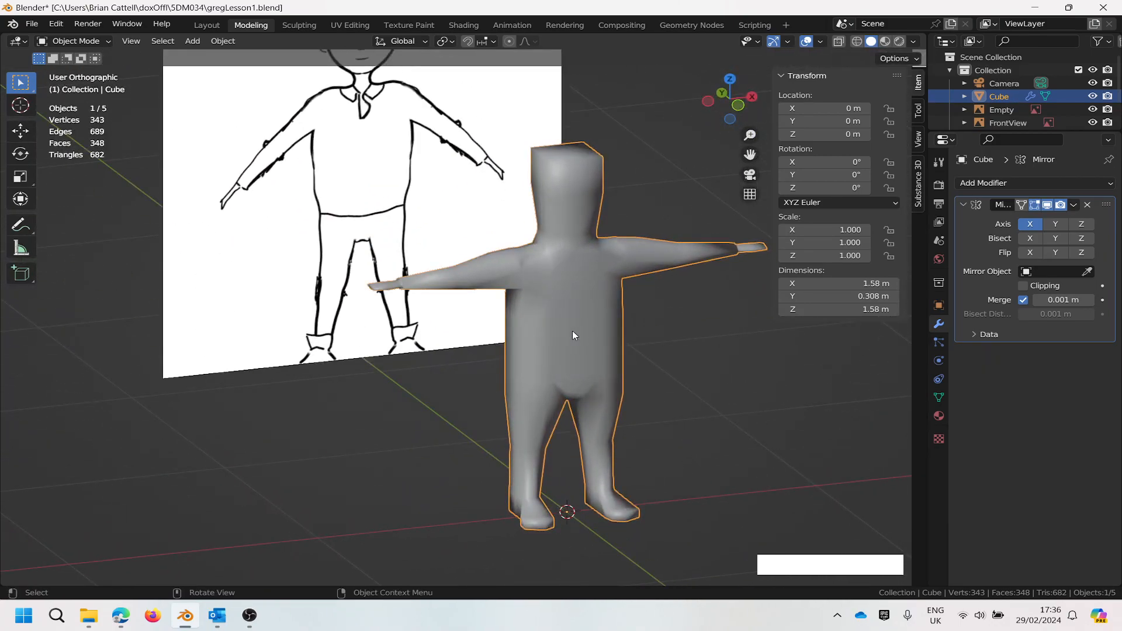
{"action": "scroll", "coordinate": [573, 331], "scroll_direction": "up", "scroll_amount": 2}
{"action": "scroll", "coordinate": [570, 329], "scroll_direction": "down", "scroll_amount": 3}
{"action": "scroll", "coordinate": [558, 302], "scroll_direction": "up", "scroll_amount": 2}
{"action": "scroll", "coordinate": [556, 302], "scroll_direction": "up", "scroll_amount": 1}
{"action": "scroll", "coordinate": [556, 303], "scroll_direction": "down", "scroll_amount": 2}
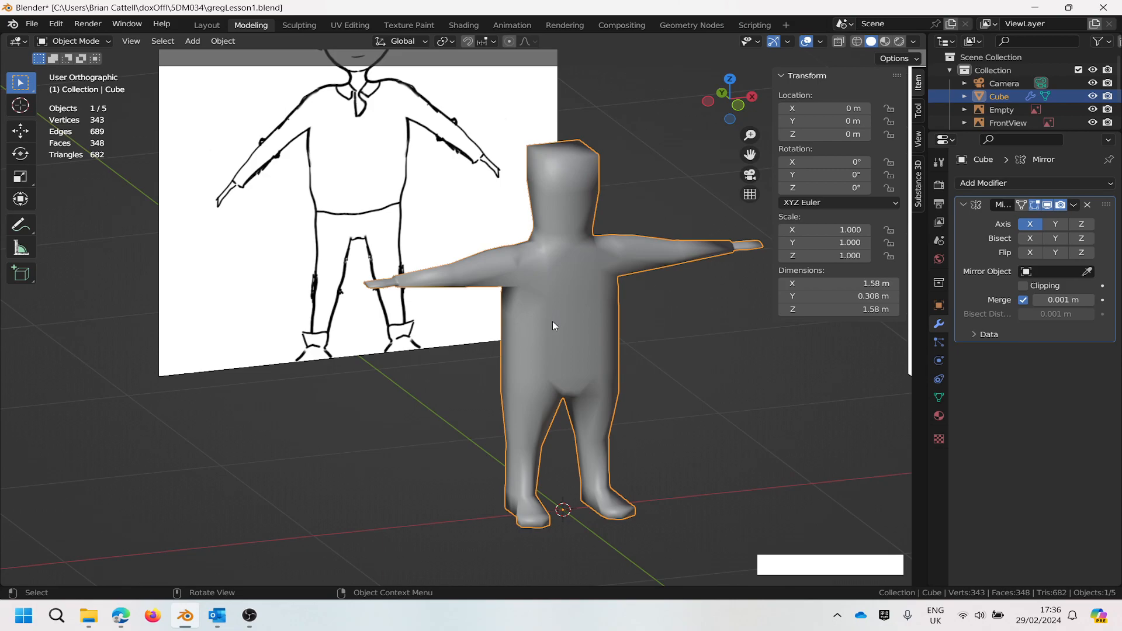
{"action": "scroll", "coordinate": [552, 321], "scroll_direction": "up", "scroll_amount": 1}
{"action": "scroll", "coordinate": [545, 304], "scroll_direction": "down", "scroll_amount": 2}
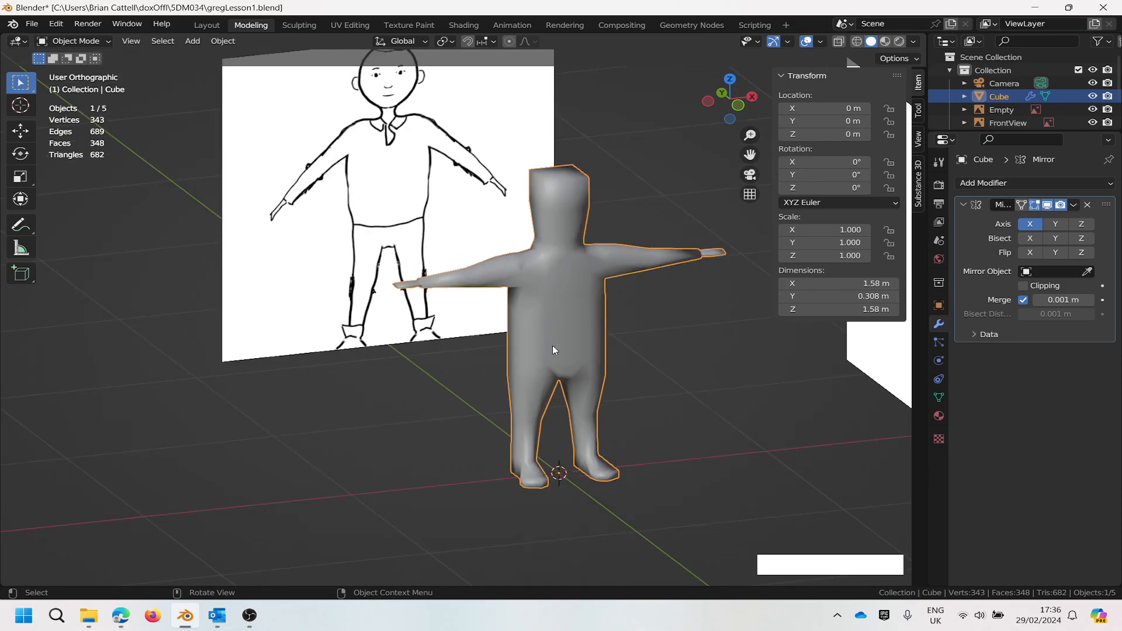
{"action": "scroll", "coordinate": [552, 268], "scroll_direction": "up", "scroll_amount": 1}
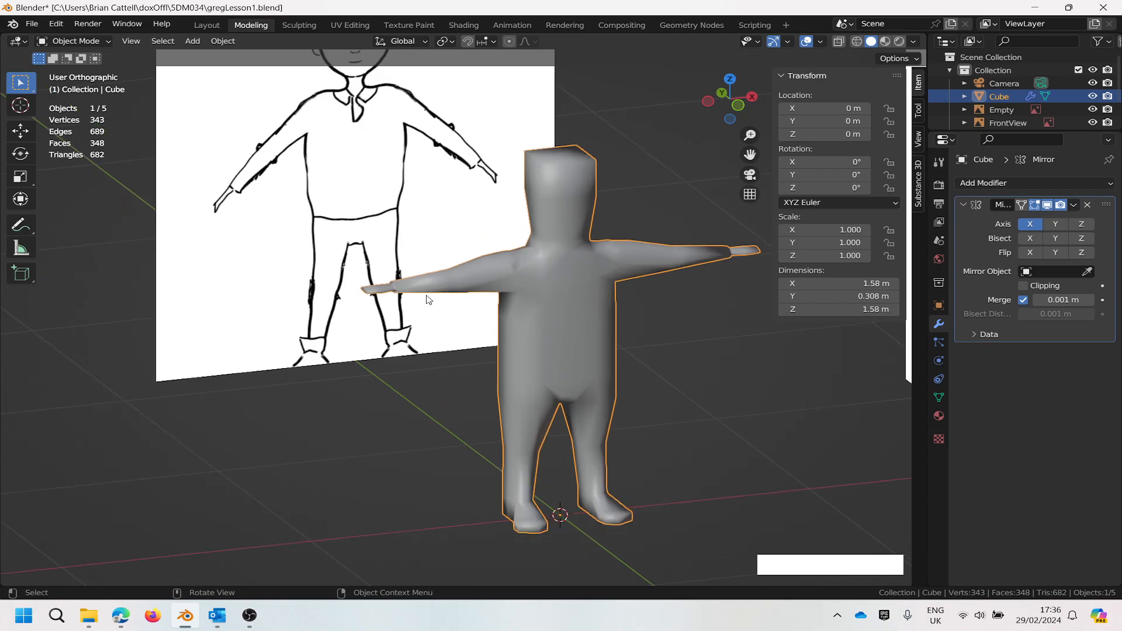
Step: Put the character body into Edit Mode with edge selection, ready to work on the sleeve cuff
{"action": "scroll", "coordinate": [429, 295], "scroll_direction": "up", "scroll_amount": 6}
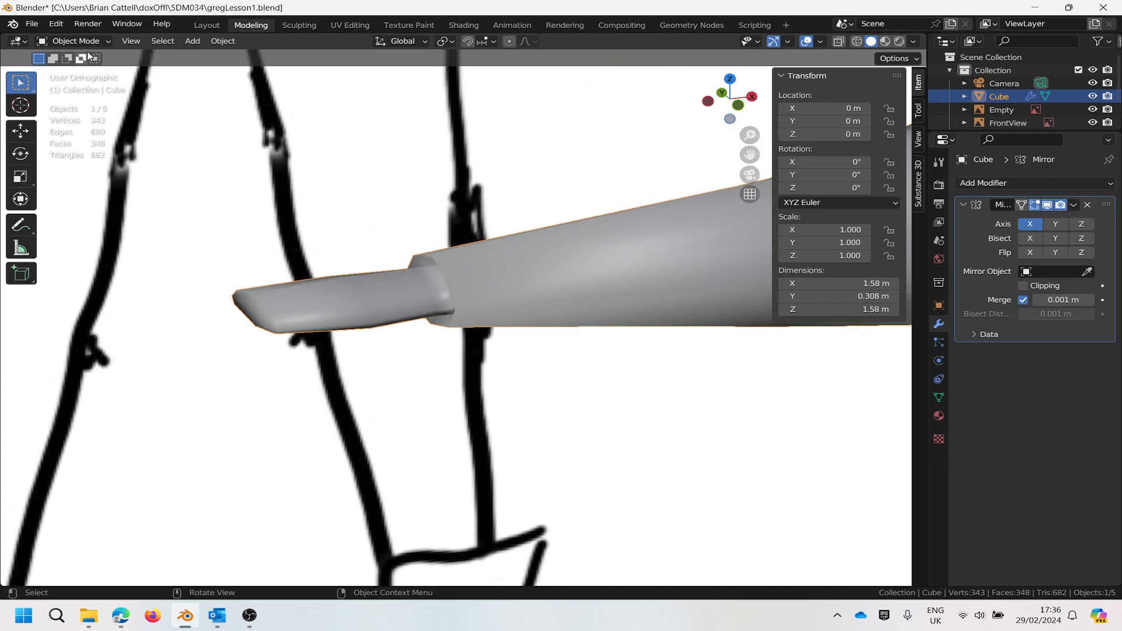
{"action": "left_click", "coordinate": [104, 40]}
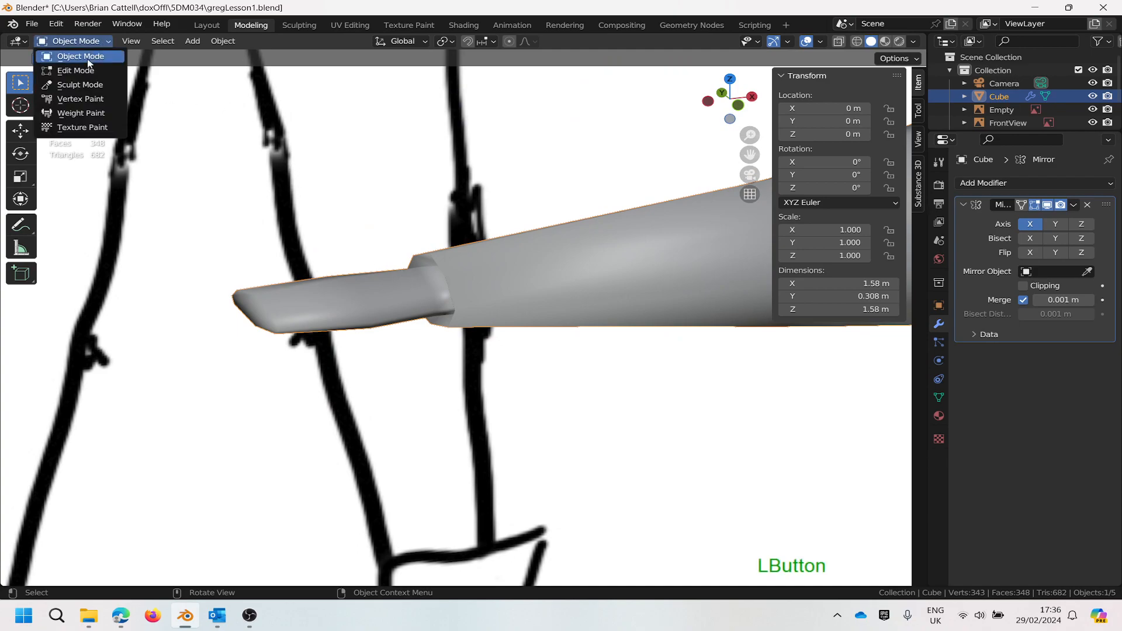
{"action": "left_click", "coordinate": [59, 69]}
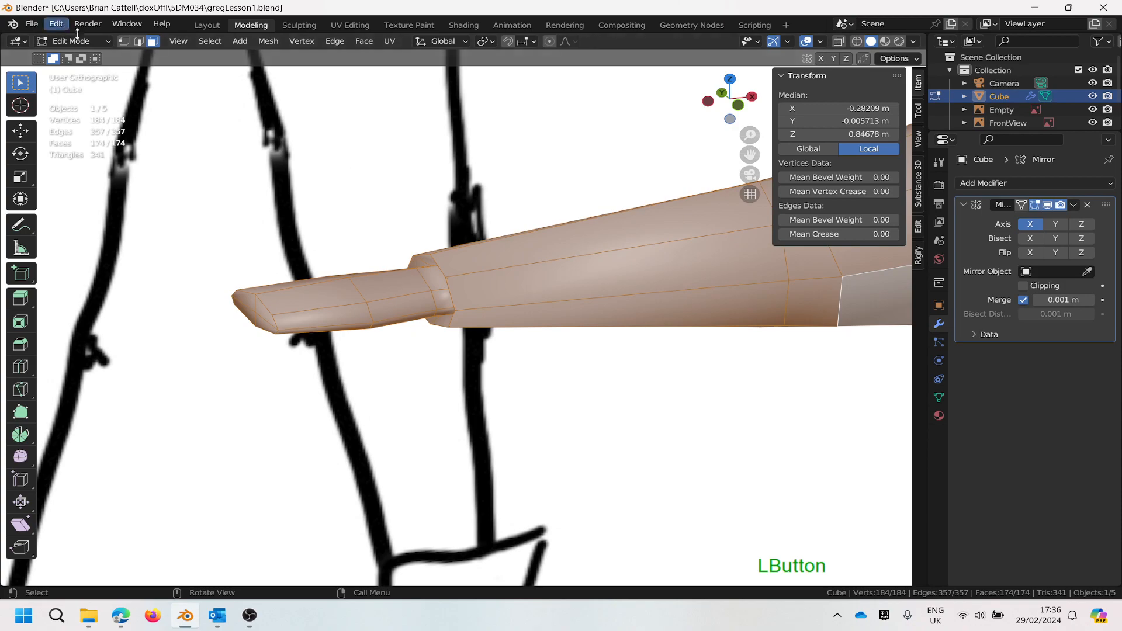
{"action": "left_click", "coordinate": [138, 41]}
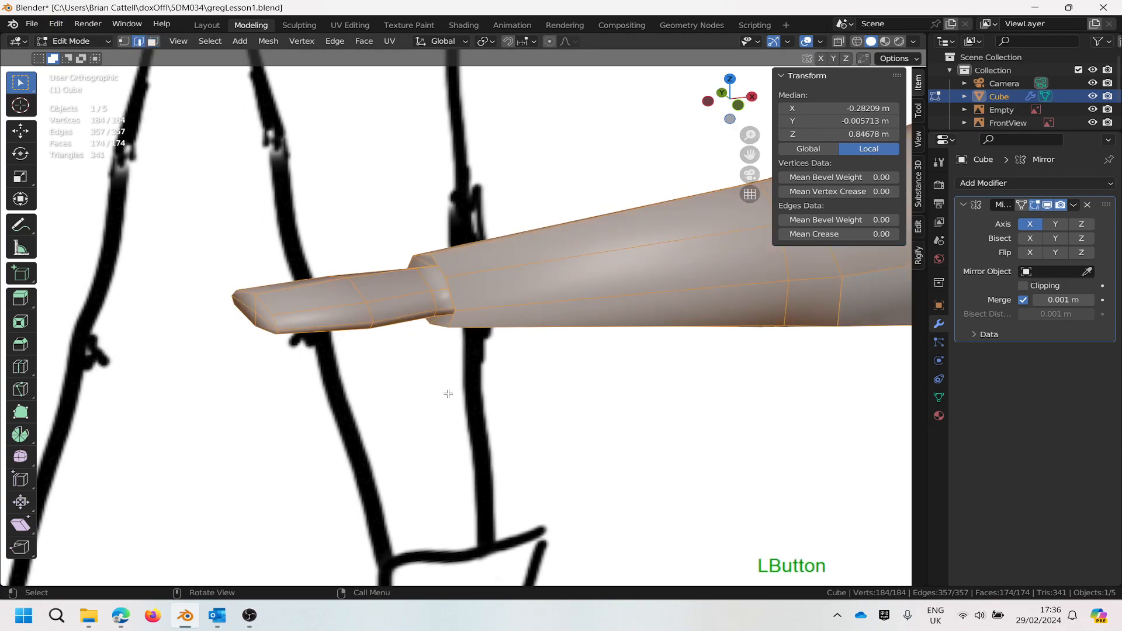
{"action": "left_click", "coordinate": [448, 275]}
{"action": "scroll", "coordinate": [448, 275], "scroll_direction": "up", "scroll_amount": 5}
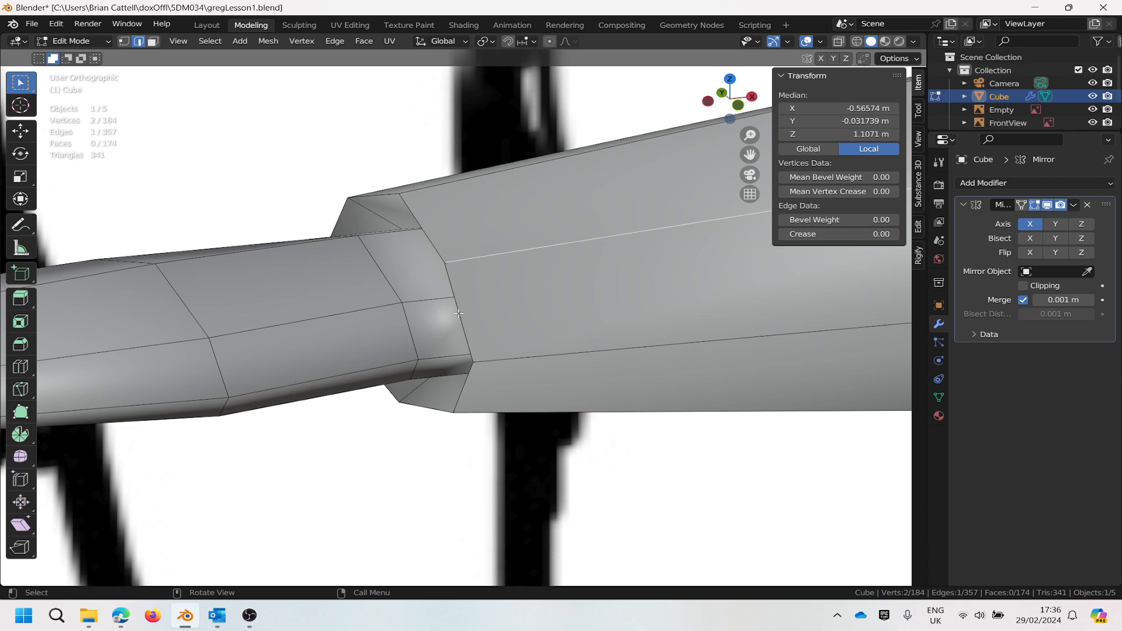
Step: Select the edge loop around the sleeve cuff's opening and mark it sharp
{"action": "left_click", "coordinate": [459, 314], "text": "alt"}
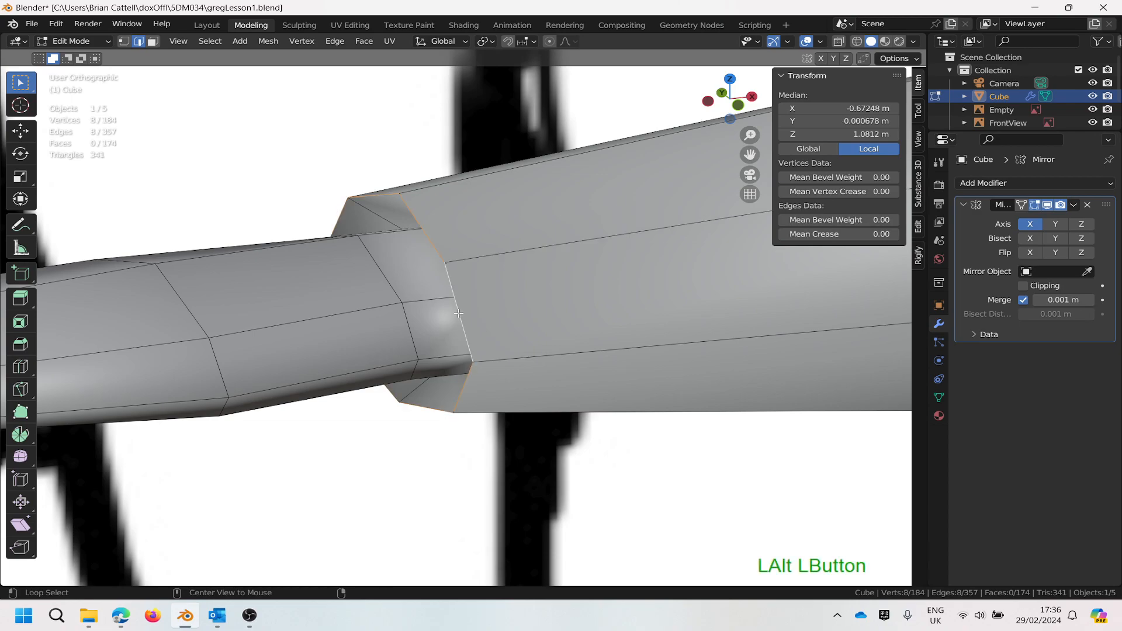
{"action": "left_click", "coordinate": [337, 42]}
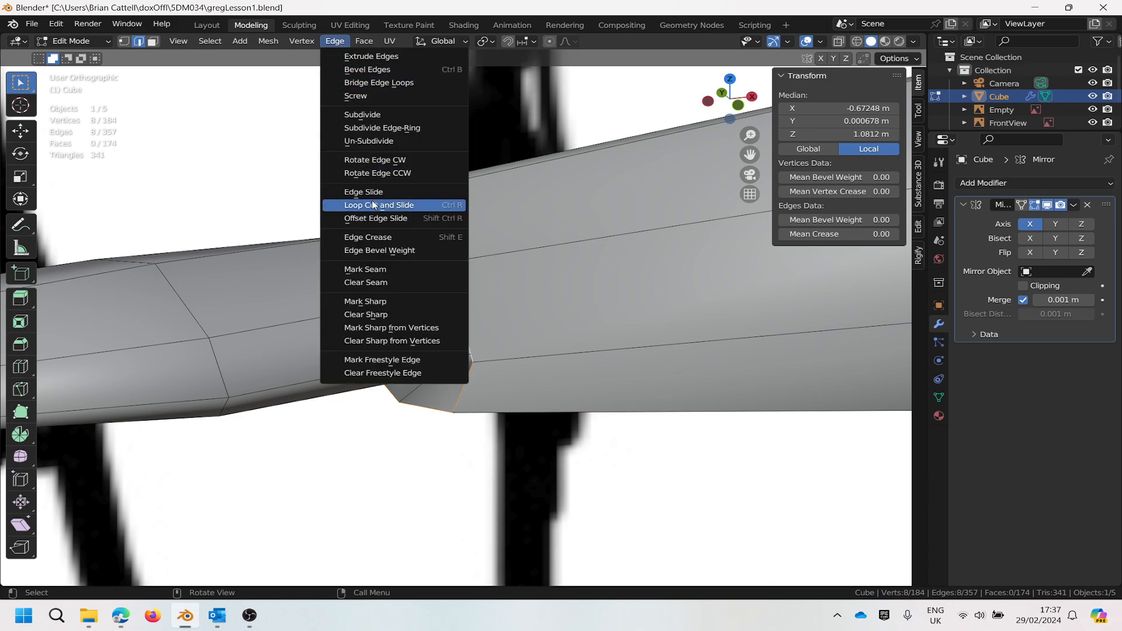
{"action": "left_click", "coordinate": [368, 302]}
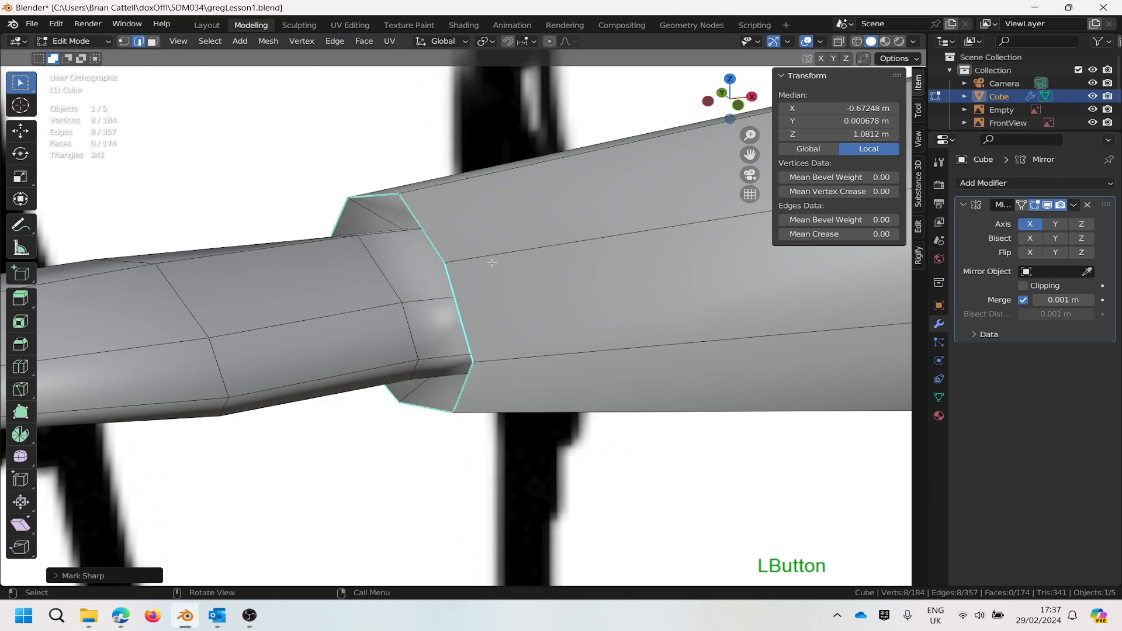
{"action": "middle_click_drag", "start_coordinate": [493, 263], "coordinate": [493, 214]}
{"action": "middle_click_drag", "start_coordinate": [417, 265], "coordinate": [444, 275]}
{"action": "middle_click_drag", "start_coordinate": [466, 225], "coordinate": [510, 203]}
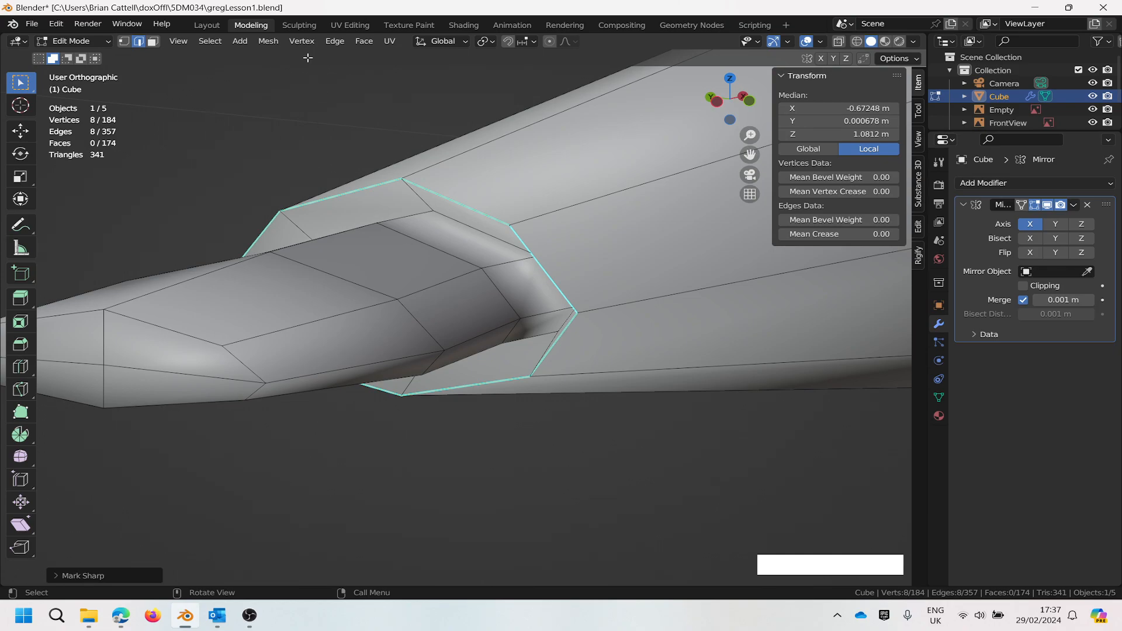
Step: Apply Sharp Edges shading to the selected cuff loop
{"action": "left_click", "coordinate": [274, 45]}
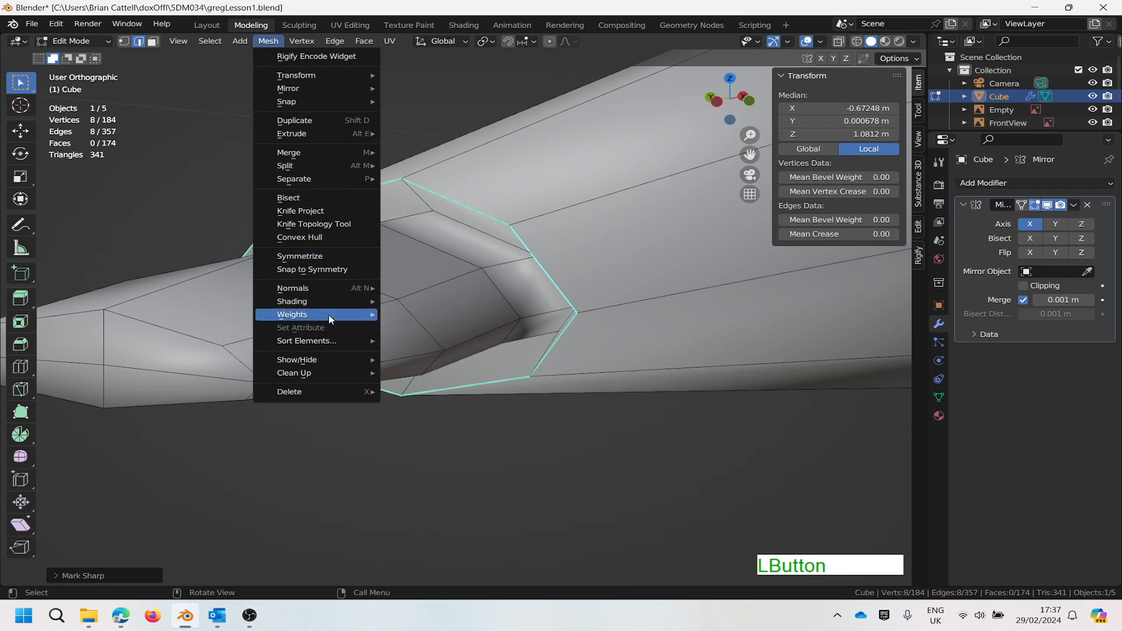
{"action": "mouse_move", "coordinate": [316, 302]}
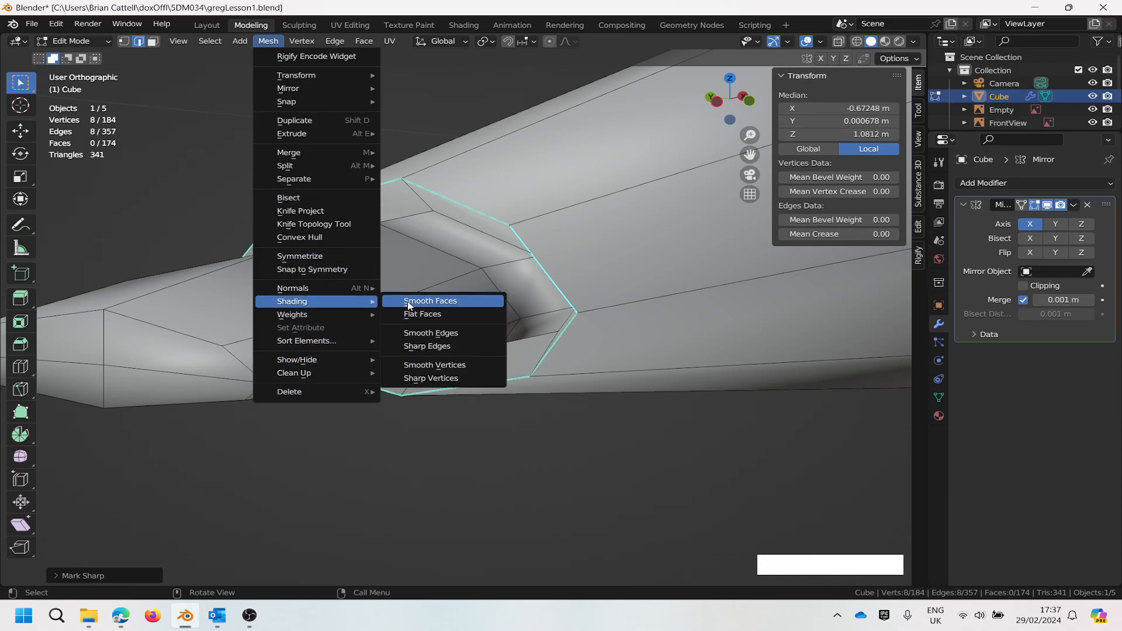
{"action": "left_click", "coordinate": [420, 347]}
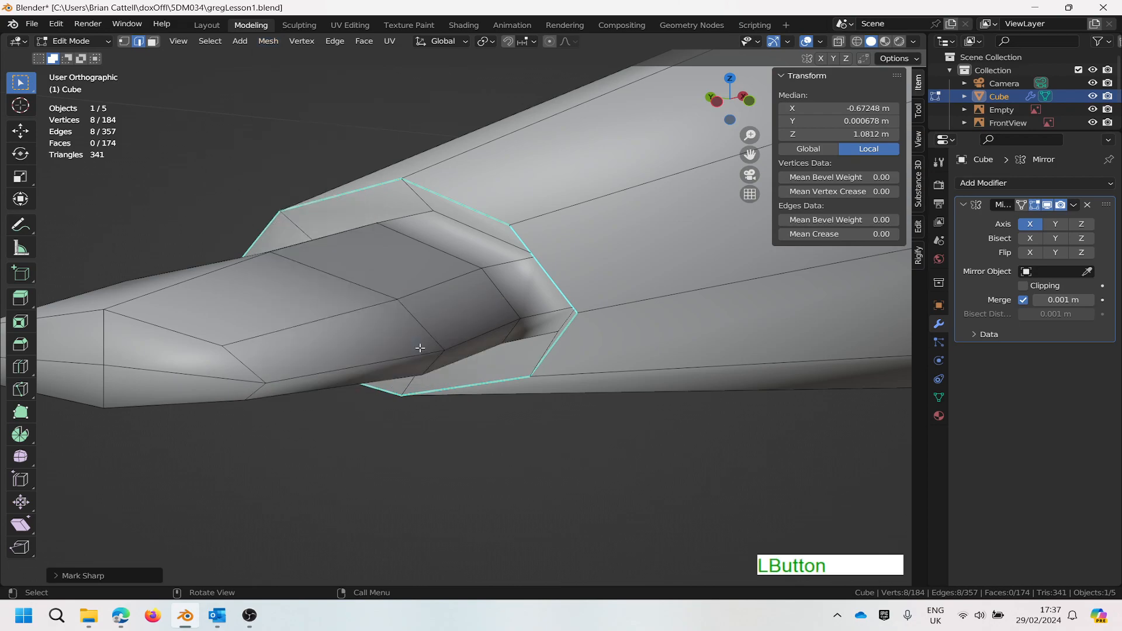
Step: Try Clear Sharp on a single lengthwise edge of the sleeve beside the cuff
{"action": "left_click", "coordinate": [591, 215]}
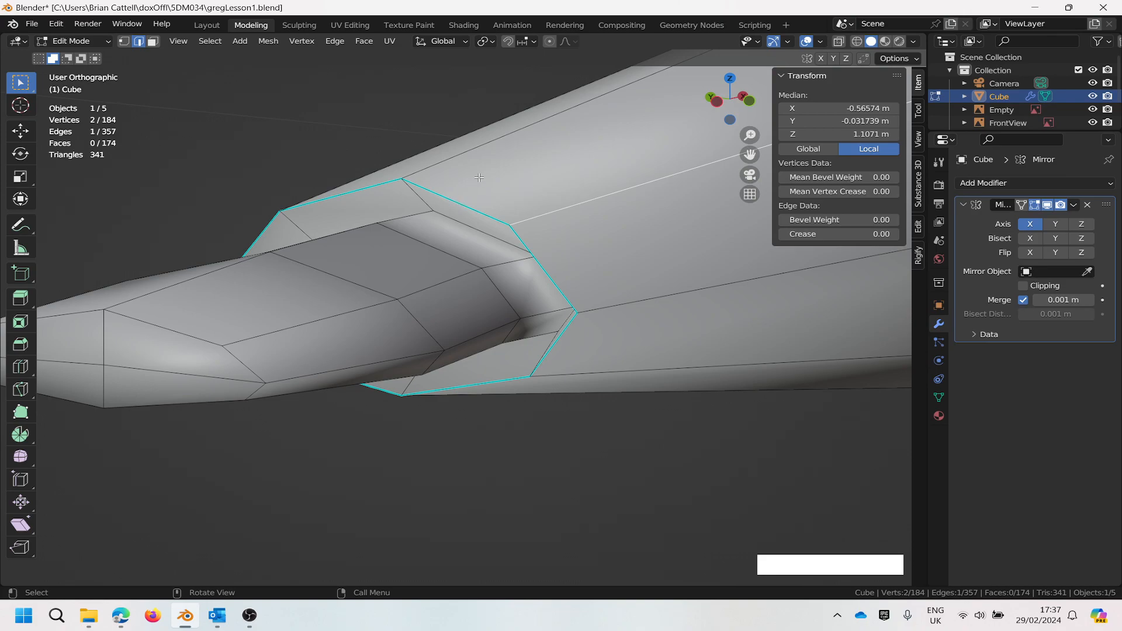
{"action": "left_click", "coordinate": [275, 45]}
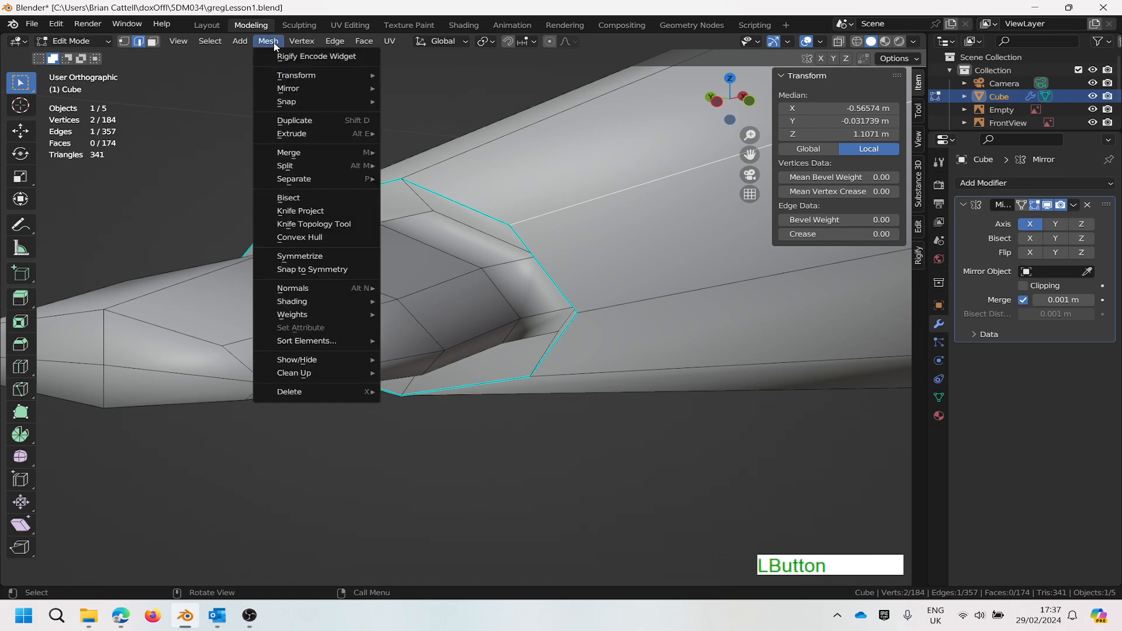
{"action": "mouse_move", "coordinate": [330, 42]}
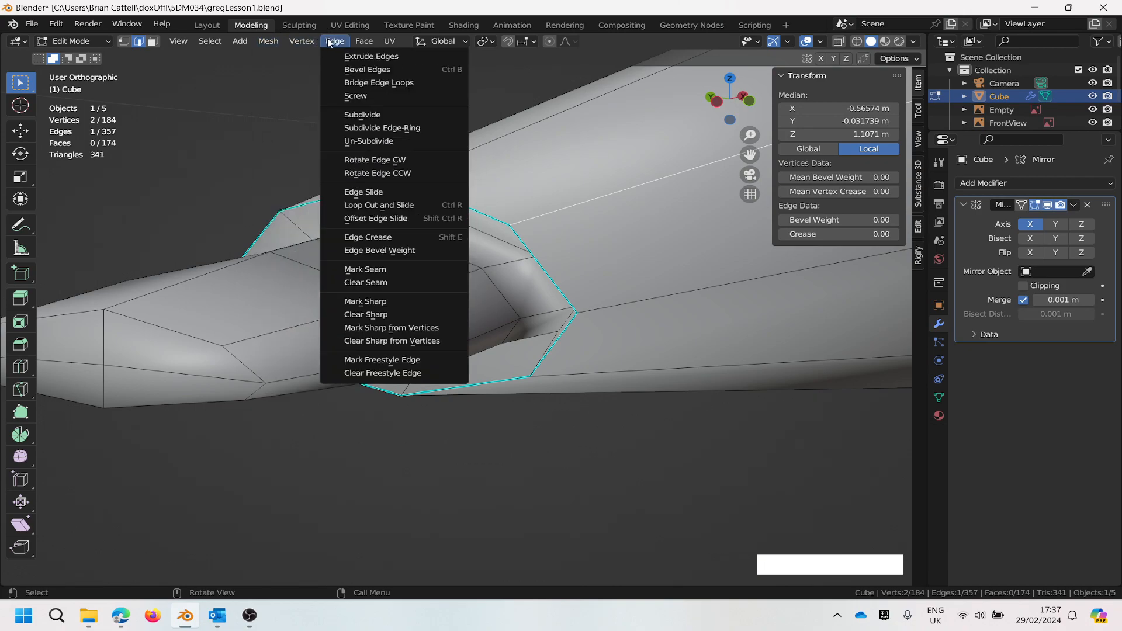
{"action": "left_click", "coordinate": [374, 320]}
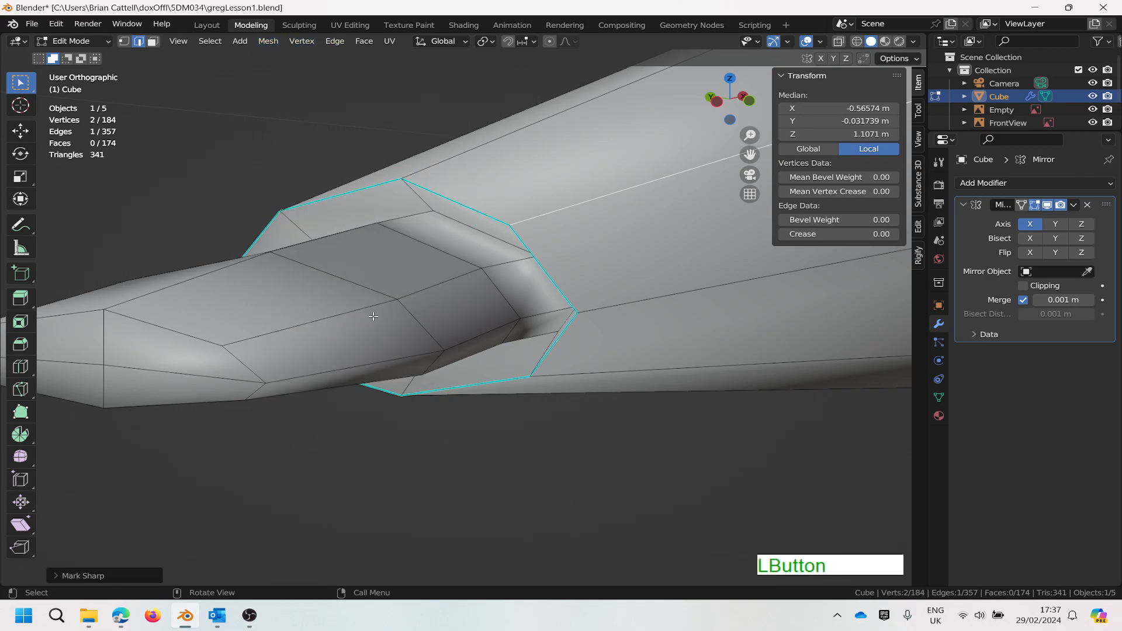
Step: Reselect the whole edge loop around the cuff opening and clear its sharp marking
{"action": "left_click", "coordinate": [522, 238]}
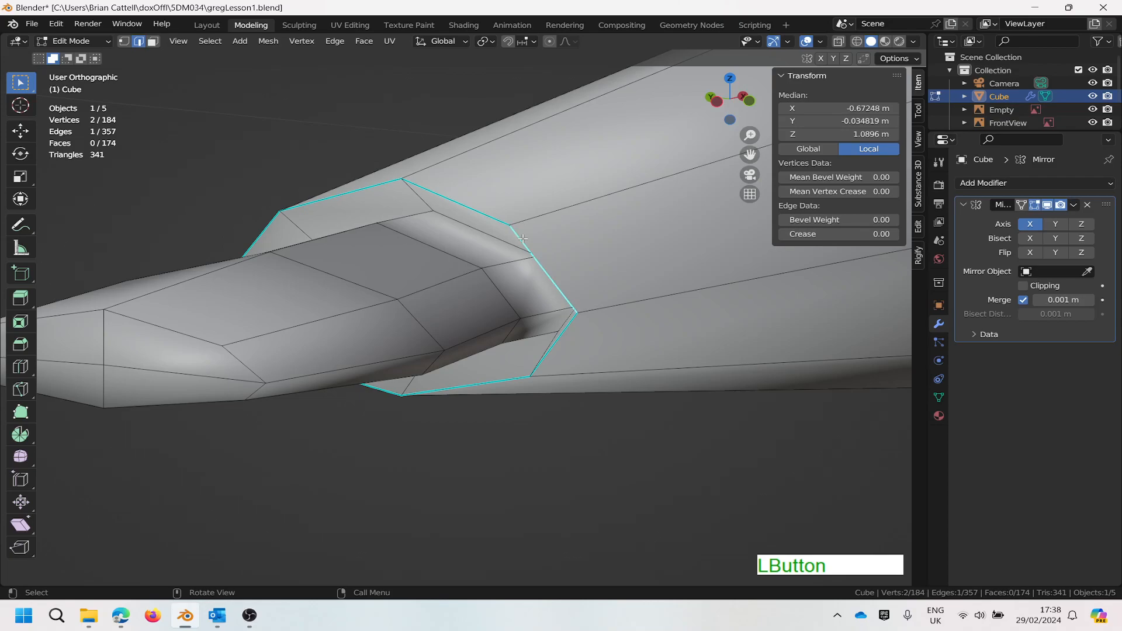
{"action": "key", "text": "alt"}
{"action": "left_click", "coordinate": [547, 272], "text": "alt"}
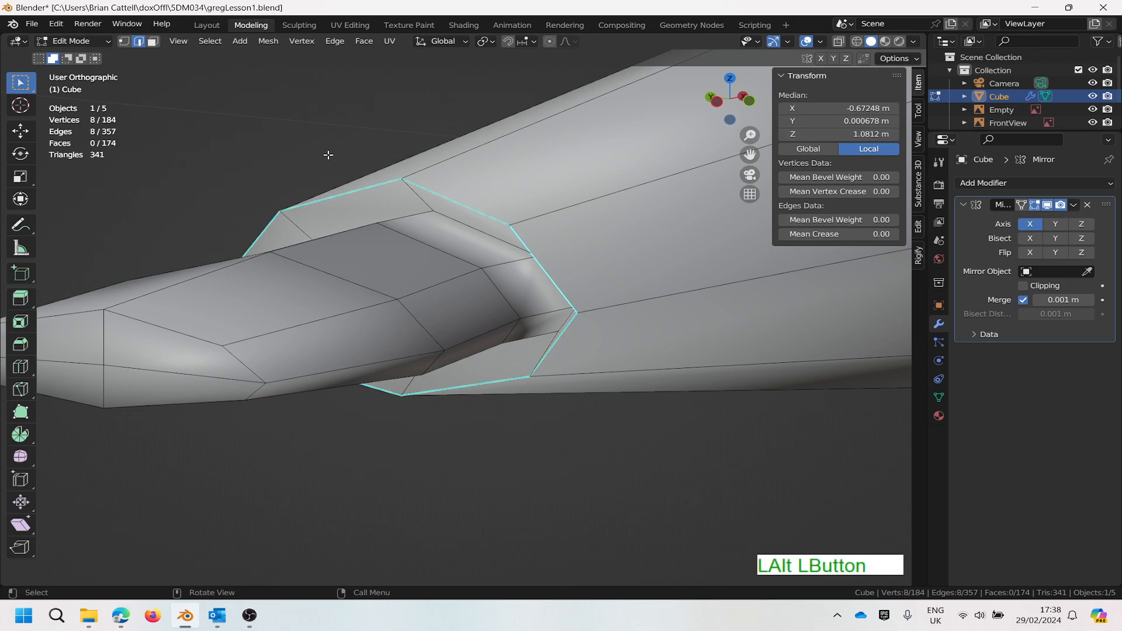
{"action": "left_click", "coordinate": [335, 41]}
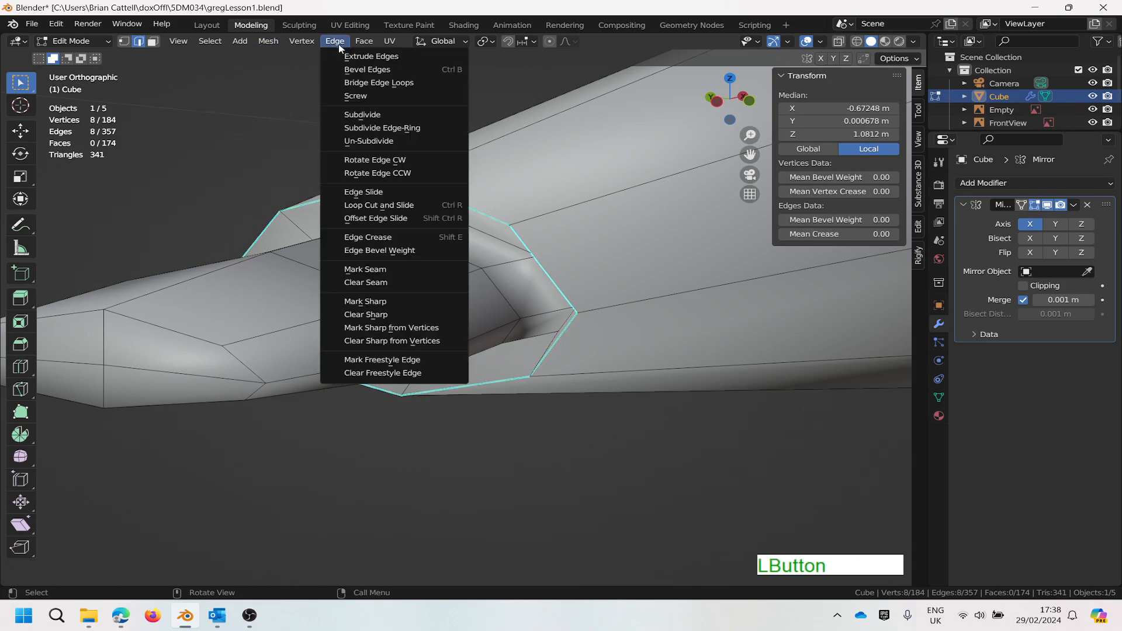
{"action": "left_click", "coordinate": [358, 304]}
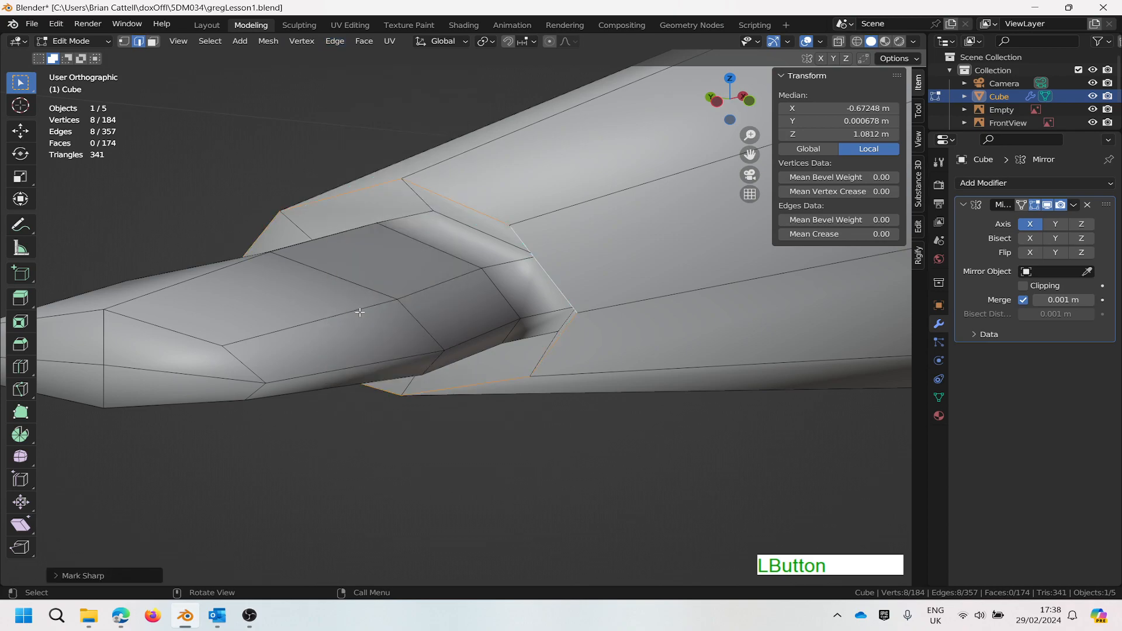
Step: Bevel the cuff's edge loop with one segment and a width of 0.01 m
{"action": "scroll", "coordinate": [591, 136], "scroll_direction": "up", "scroll_amount": 2}
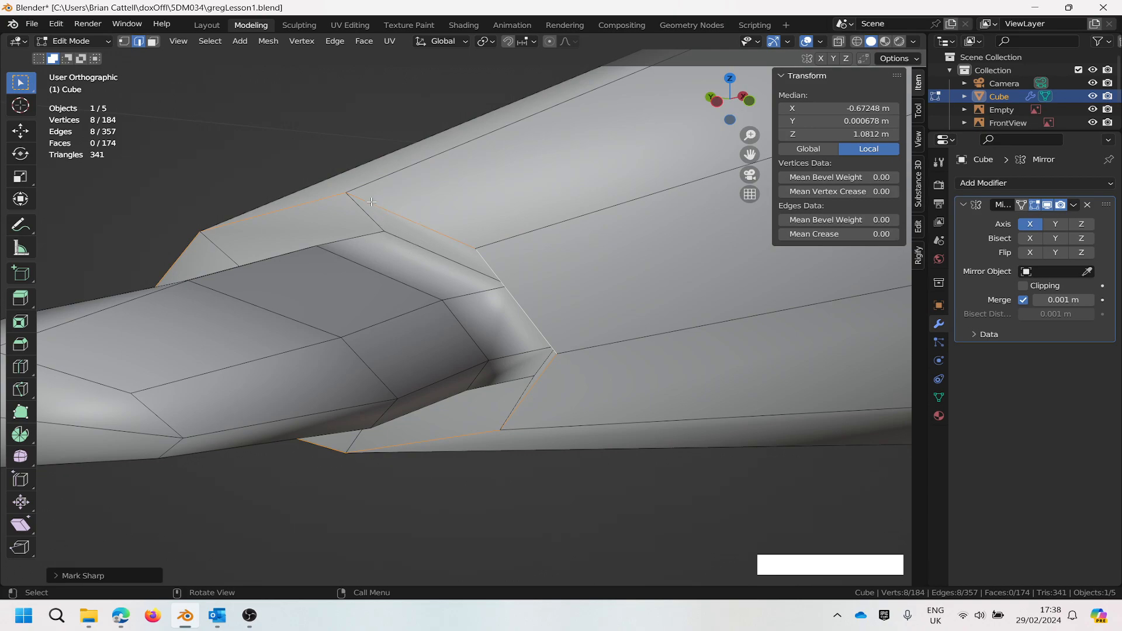
{"action": "left_click", "coordinate": [344, 42]}
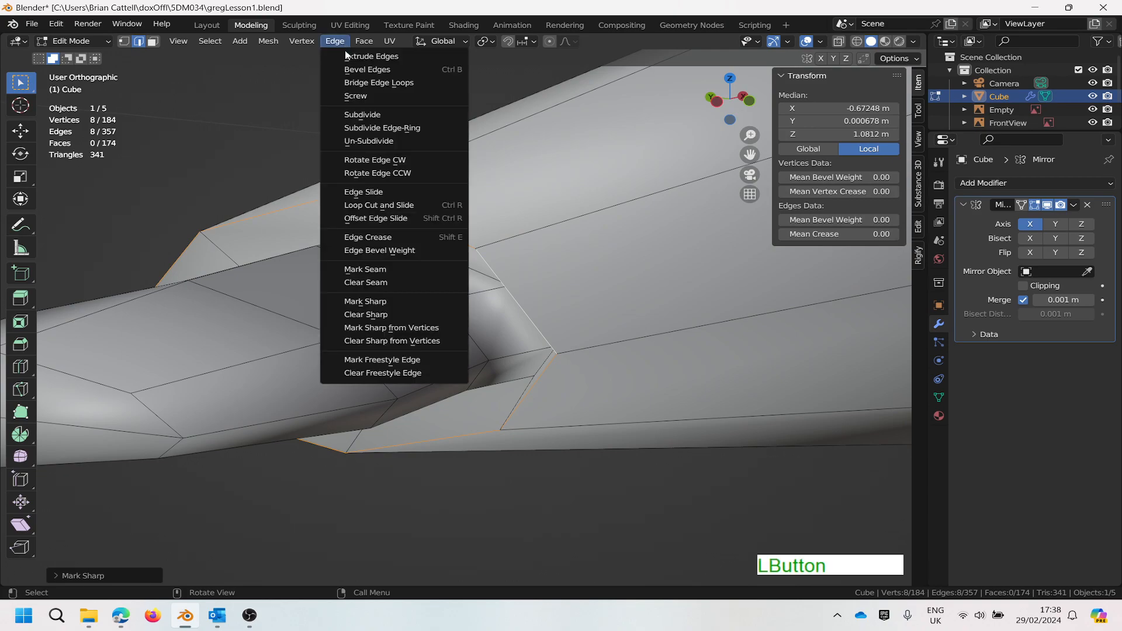
{"action": "left_click", "coordinate": [370, 70]}
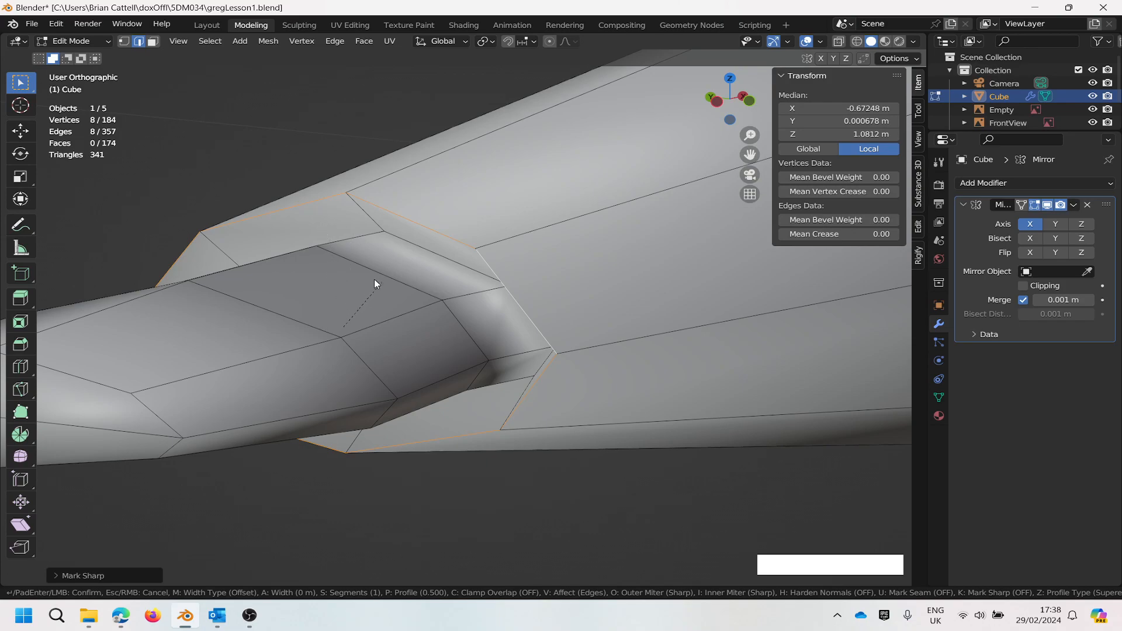
{"action": "left_click", "coordinate": [346, 314]}
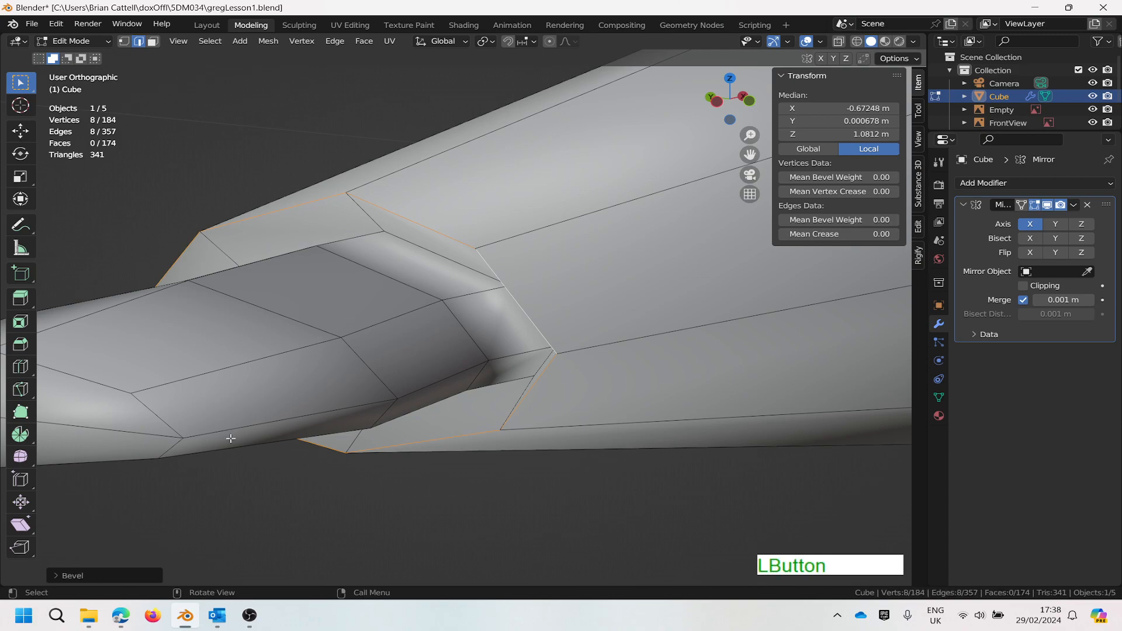
{"action": "left_click", "coordinate": [56, 576]}
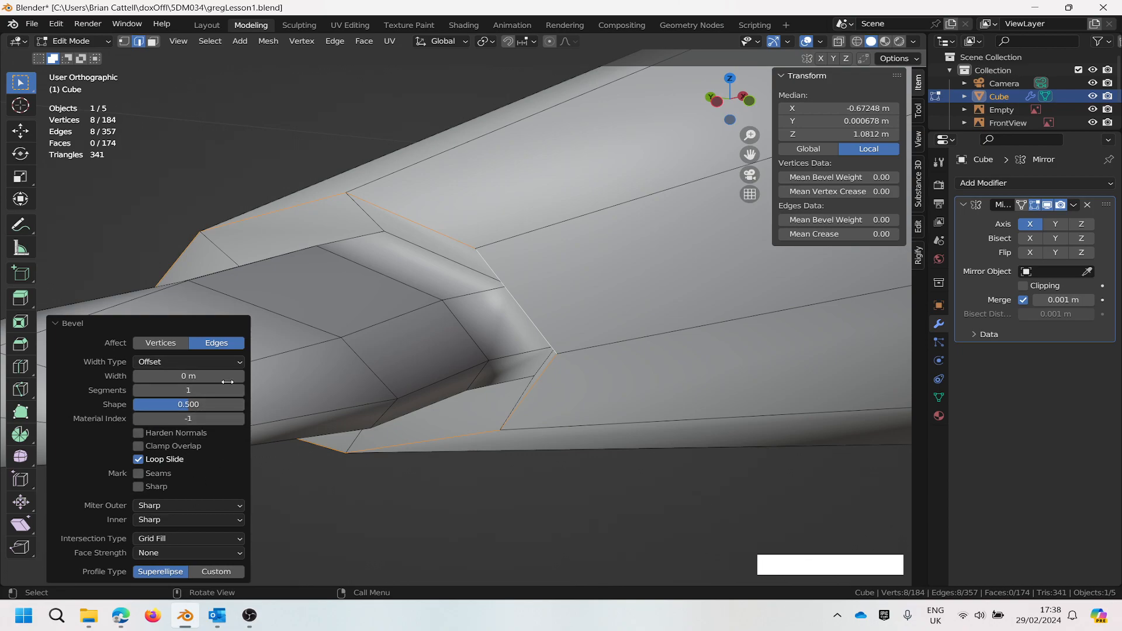
{"action": "mouse_move", "coordinate": [234, 378]}
{"action": "left_mouse_down"}
{"action": "mouse_move", "coordinate": [257, 378]}
{"action": "mouse_move", "coordinate": [234, 378]}
{"action": "left_mouse_up"}
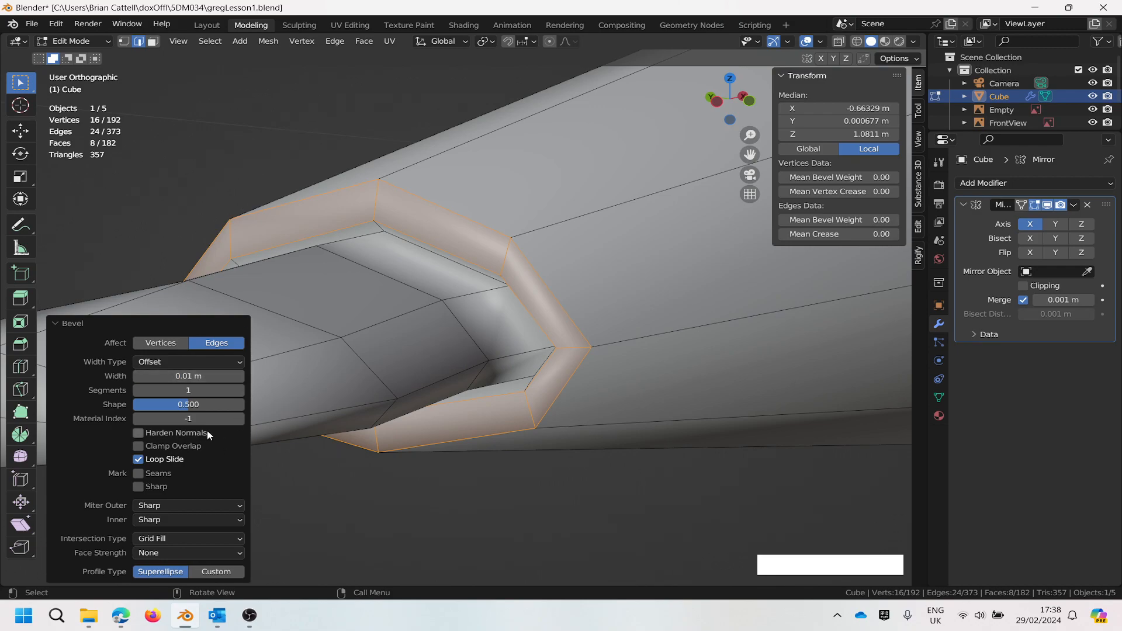
Step: Reduce the cuff bevel's width to 0.003 m
{"action": "left_click", "coordinate": [216, 377]}
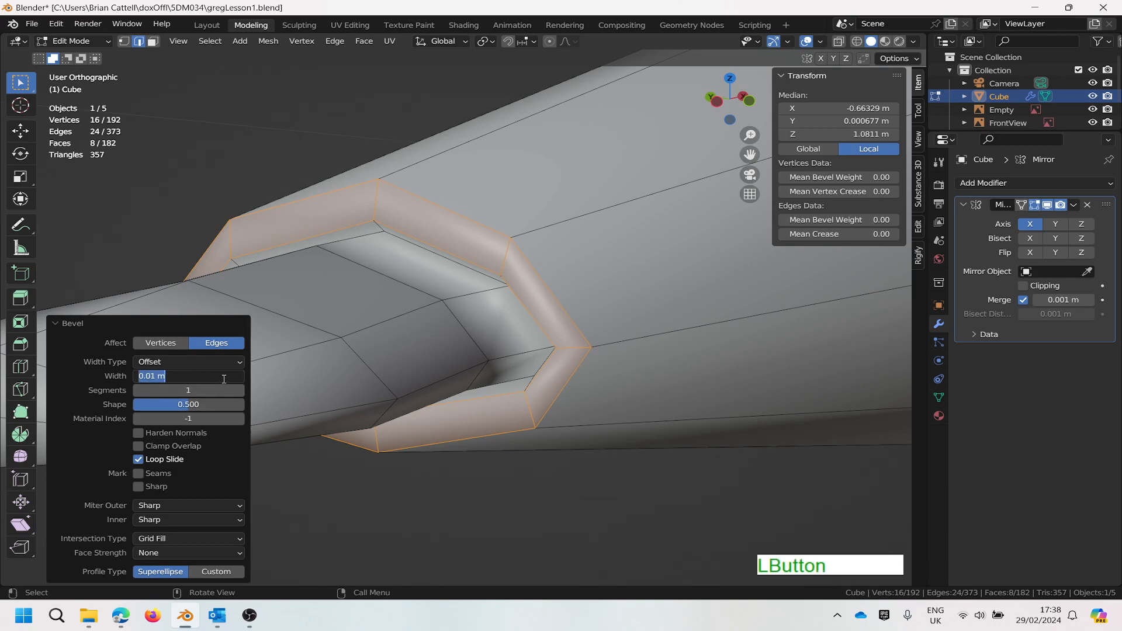
{"action": "type", "text": "."}
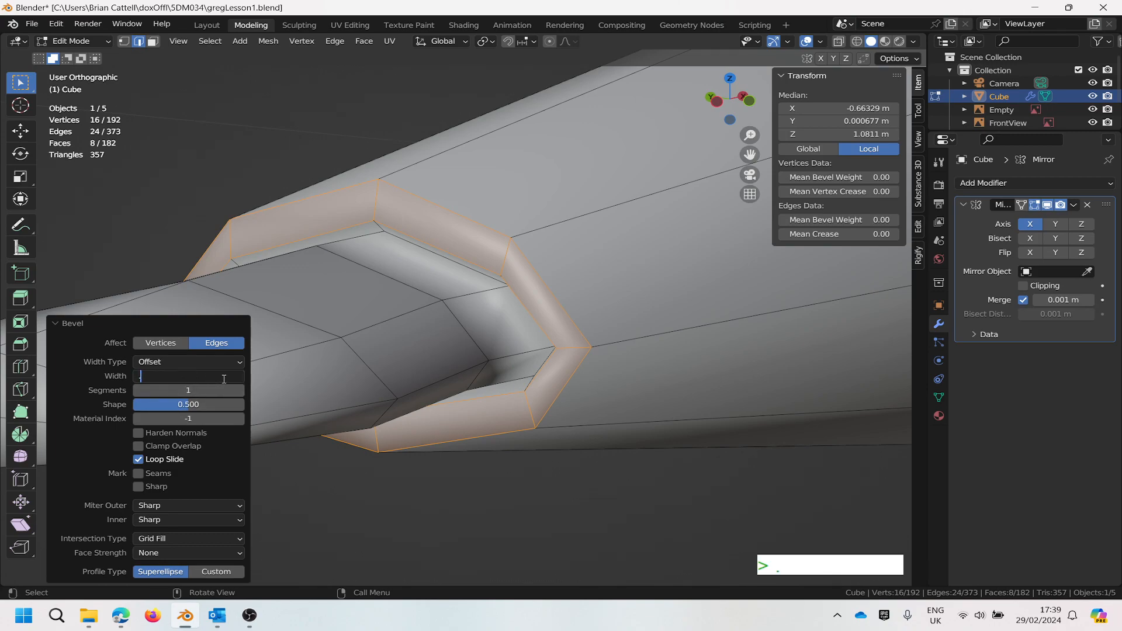
{"action": "type", "text": "00"}
{"action": "type", "text": "3"}
{"action": "key", "text": "Return"}
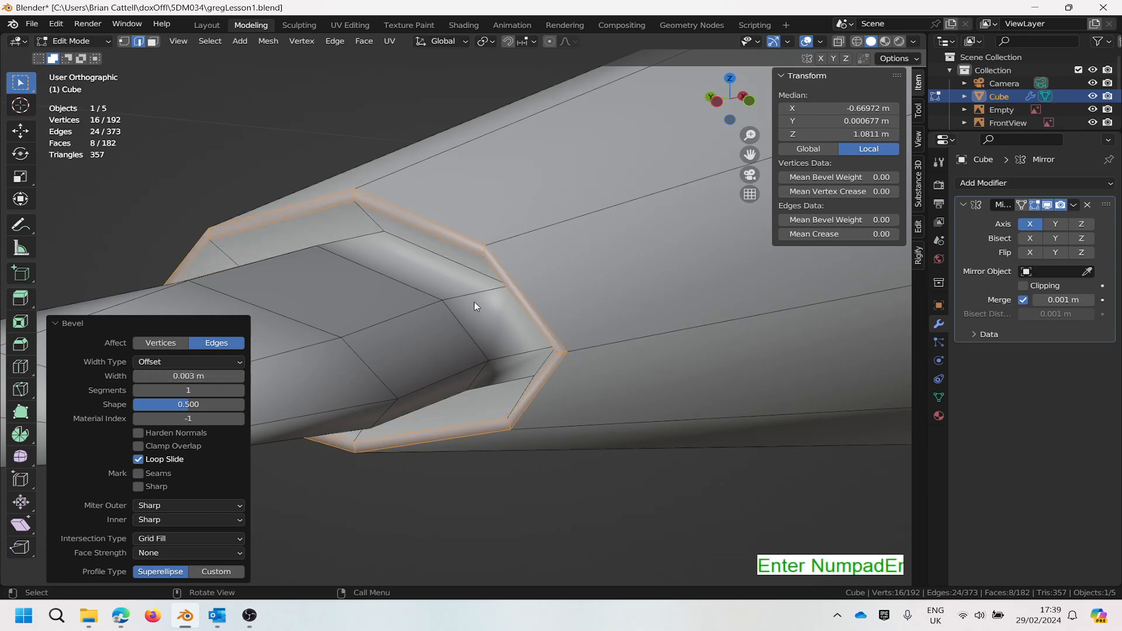
Step: Examine the bevelled cuff and the hand from the side, the fingertip end and above
{"action": "scroll", "coordinate": [472, 300], "scroll_direction": "down", "scroll_amount": 2}
{"action": "middle_click_drag", "start_coordinate": [486, 300], "coordinate": [458, 310]}
{"action": "scroll", "coordinate": [515, 259], "scroll_direction": "down", "scroll_amount": 2}
{"action": "scroll", "coordinate": [460, 303], "scroll_direction": "up", "scroll_amount": 1}
{"action": "scroll", "coordinate": [438, 320], "scroll_direction": "down", "scroll_amount": 3}
{"action": "scroll", "coordinate": [321, 353], "scroll_direction": "down", "scroll_amount": 1}
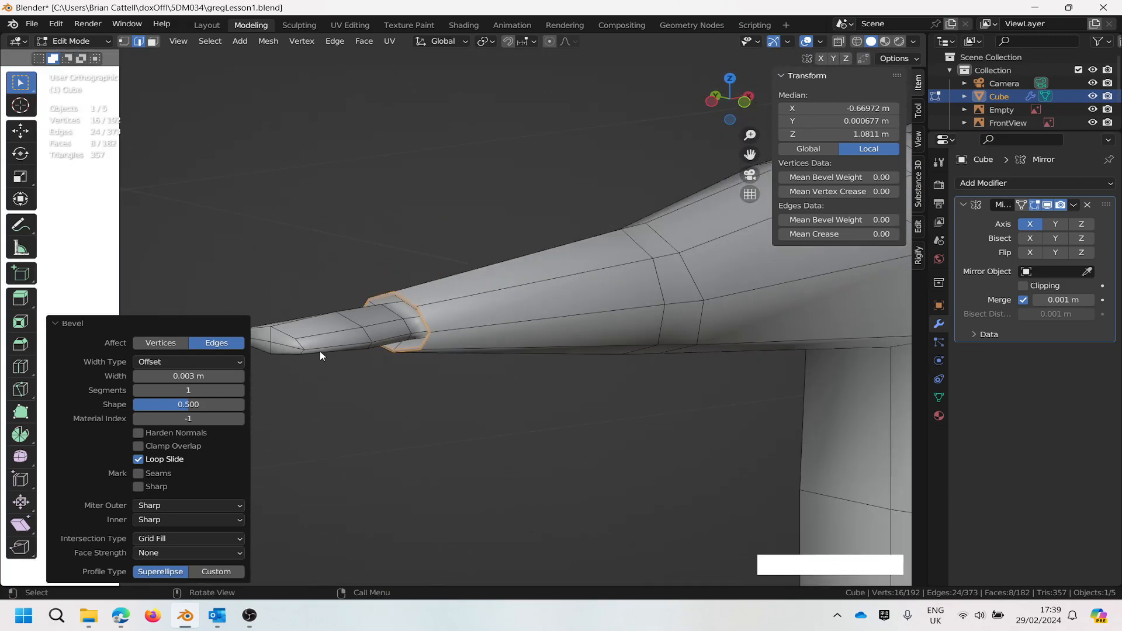
{"action": "scroll", "coordinate": [335, 321], "scroll_direction": "down", "scroll_amount": 1}
{"action": "middle_click_drag", "start_coordinate": [391, 346], "coordinate": [474, 340]}
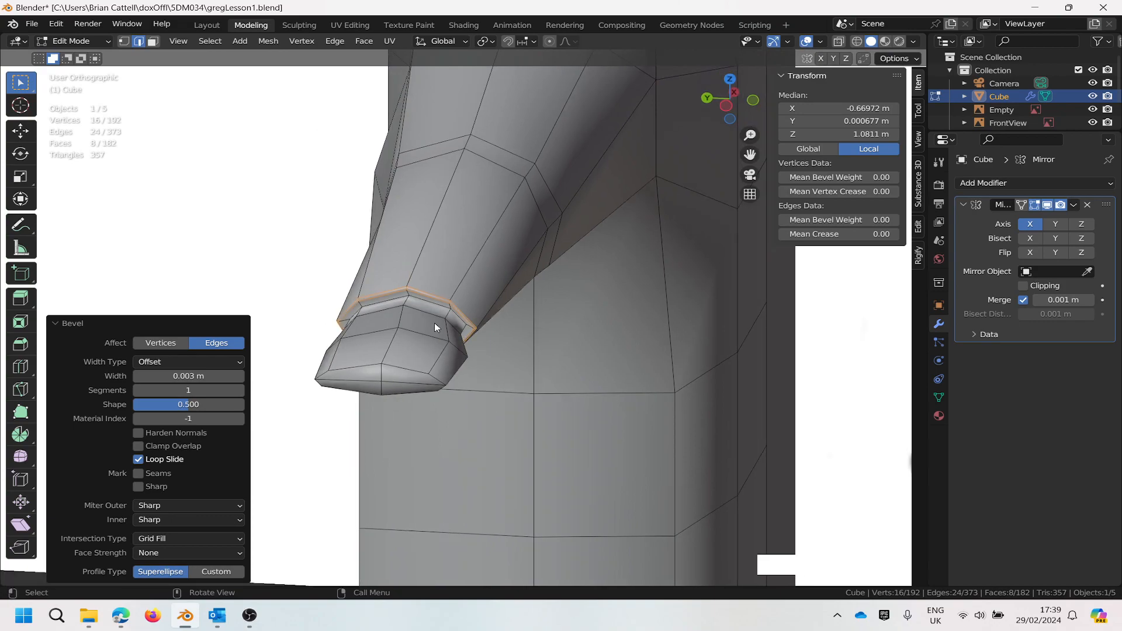
{"action": "scroll", "coordinate": [420, 320], "scroll_direction": "up", "scroll_amount": 2}
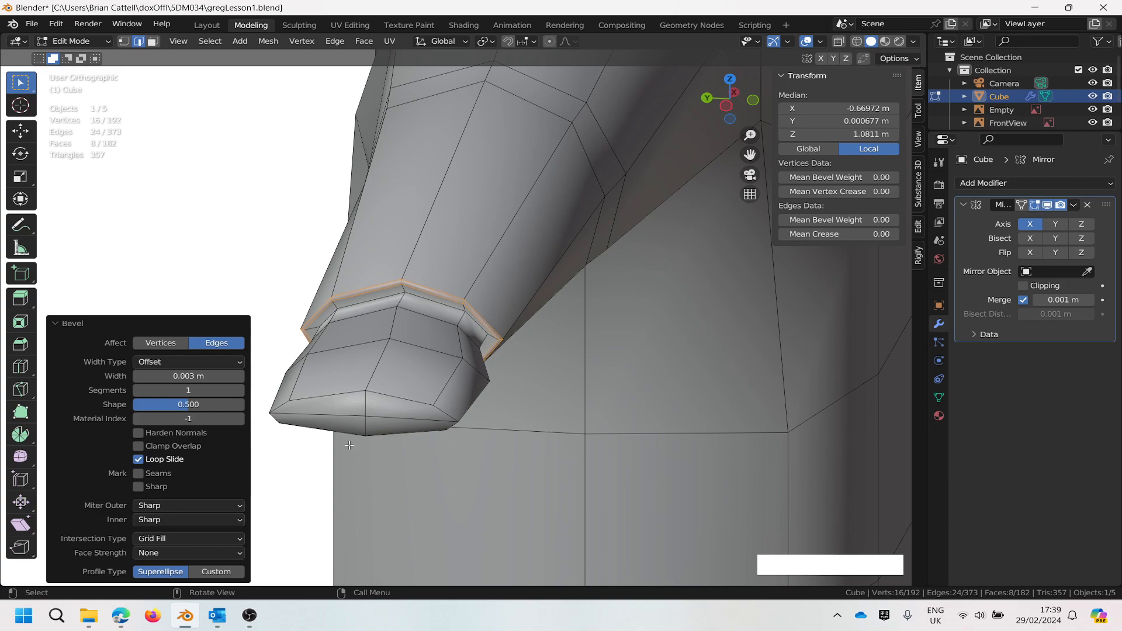
{"action": "scroll", "coordinate": [451, 372], "scroll_direction": "down", "scroll_amount": 1}
{"action": "scroll", "coordinate": [486, 364], "scroll_direction": "down", "scroll_amount": 1}
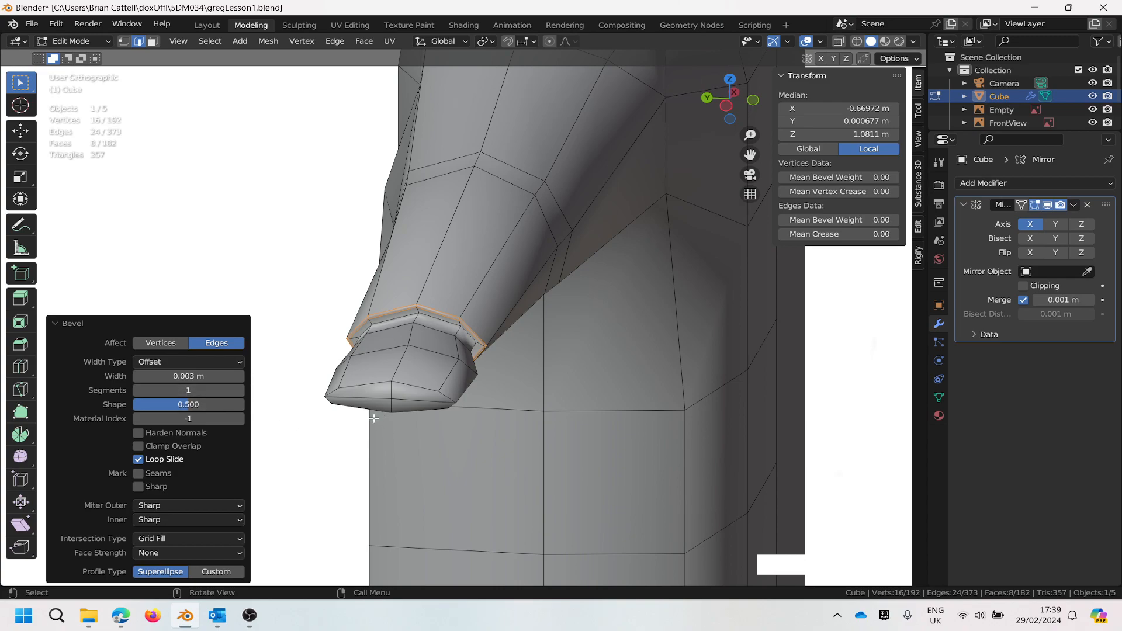
{"action": "mouse_move", "coordinate": [367, 398]}
{"action": "middle_mouse_down"}
{"action": "mouse_move", "coordinate": [364, 385]}
{"action": "mouse_move", "coordinate": [373, 453]}
{"action": "middle_mouse_up"}
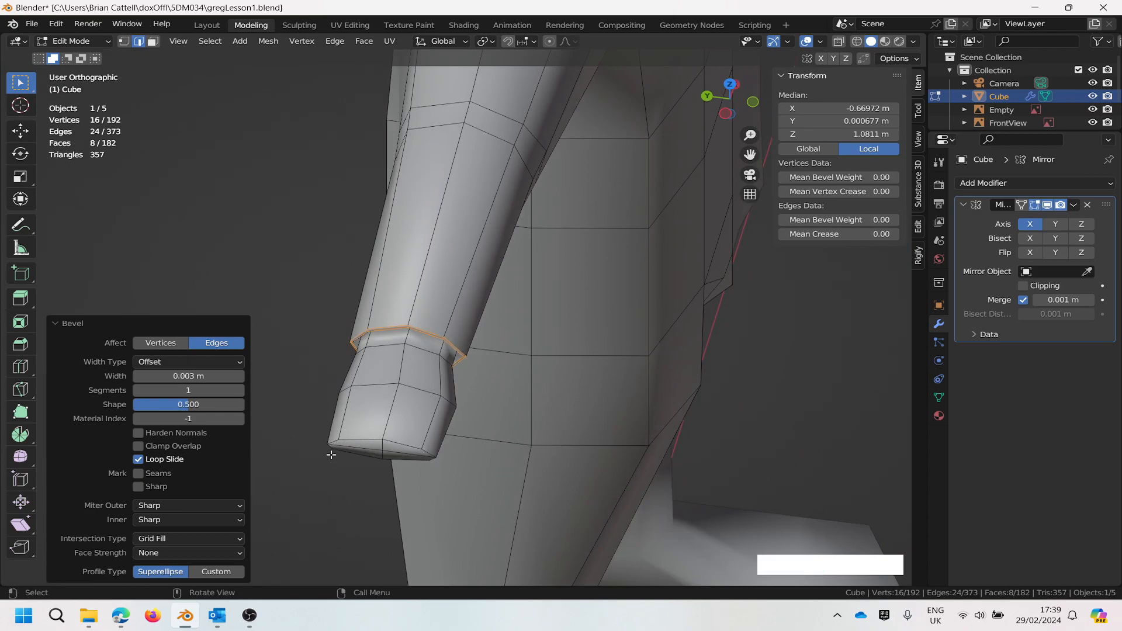
{"action": "scroll", "coordinate": [338, 434], "scroll_direction": "up", "scroll_amount": 2}
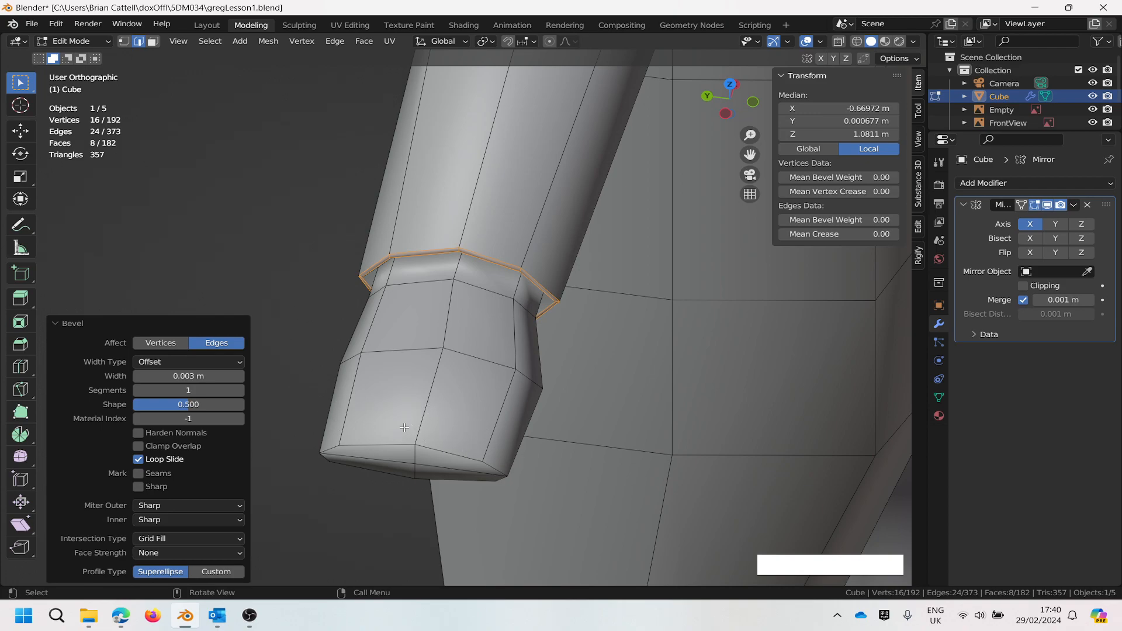
{"action": "scroll", "coordinate": [357, 388], "scroll_direction": "down", "scroll_amount": 1}
{"action": "scroll", "coordinate": [349, 392], "scroll_direction": "up", "scroll_amount": 1}
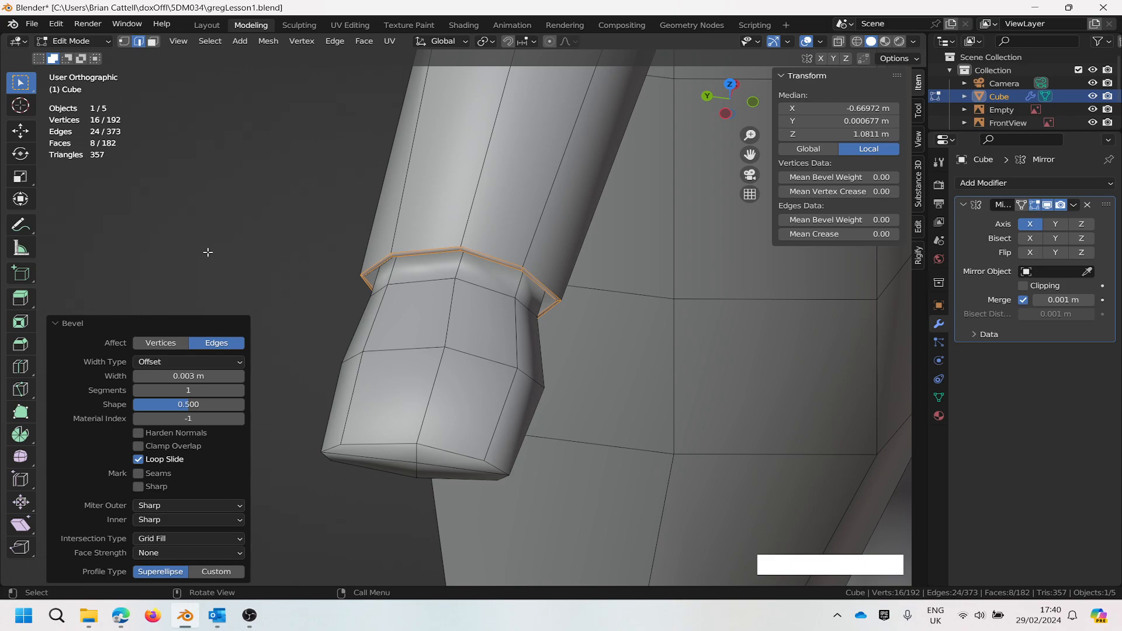
{"action": "key", "text": "k"}
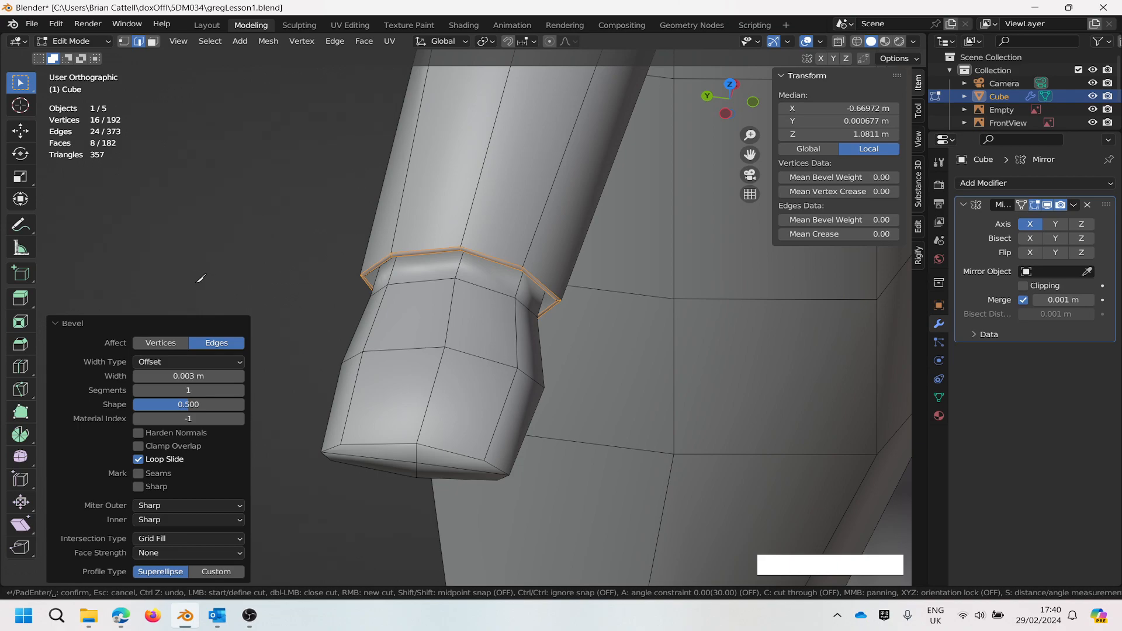
{"action": "key", "text": "Return"}
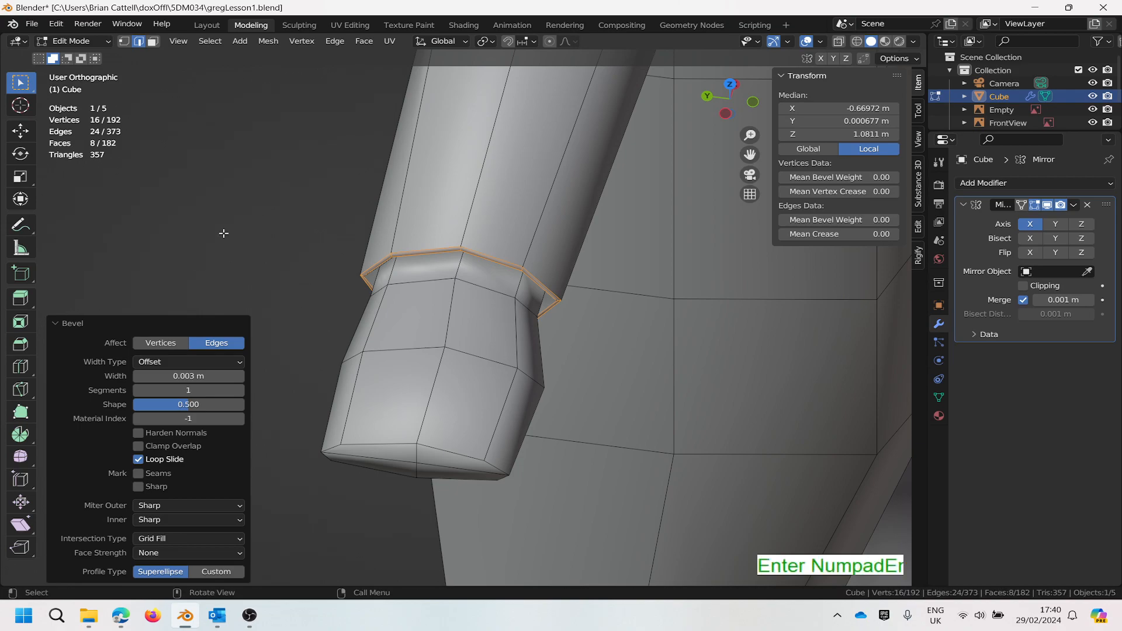
{"action": "left_click", "coordinate": [21, 83]}
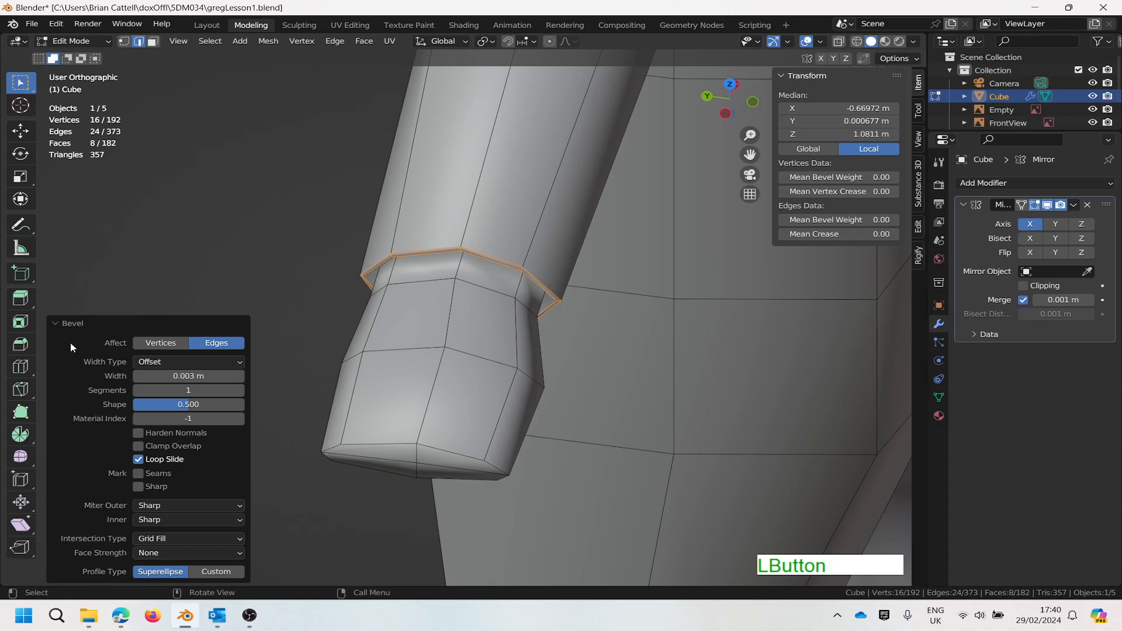
Step: Collapse the settings of the last Bevel operation
{"action": "left_click", "coordinate": [59, 323]}
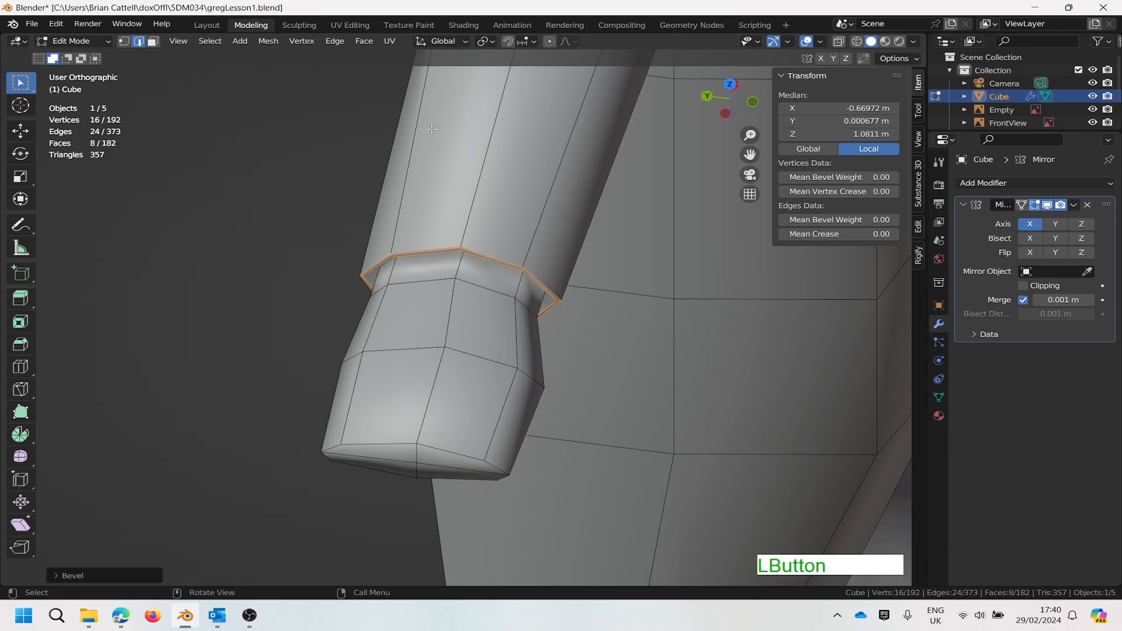
{"action": "left_click", "coordinate": [329, 42]}
{"action": "left_click", "coordinate": [329, 42]}
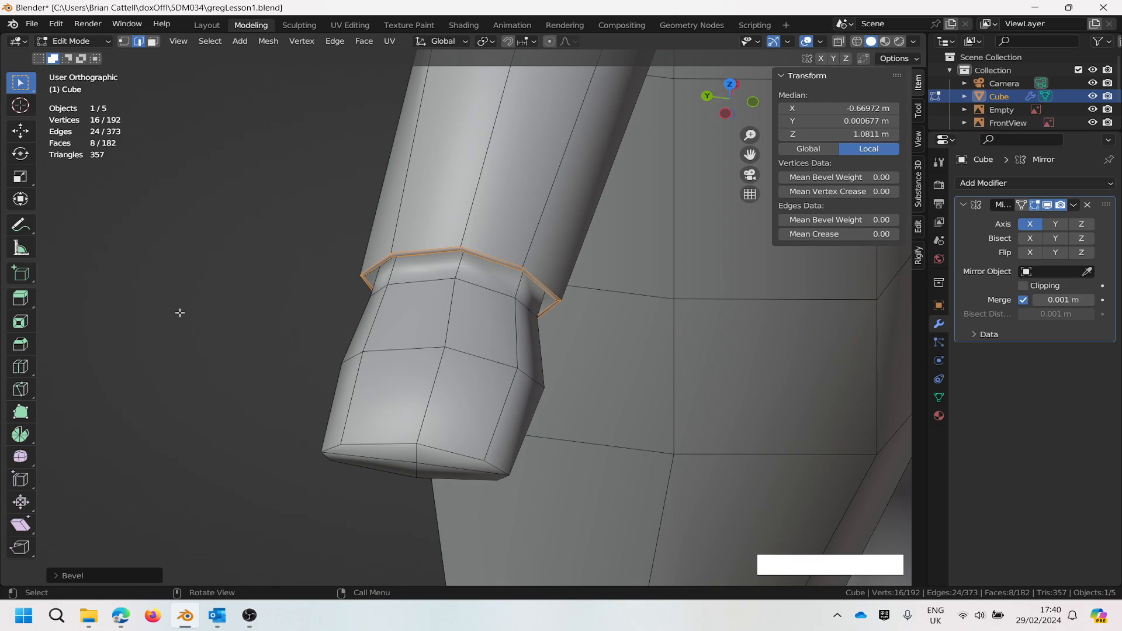
Step: Knife-cut from a side vertex on top of the hand through the face, around the fingertip end, and underneath to the matching side vertex
{"action": "left_click", "coordinate": [21, 388]}
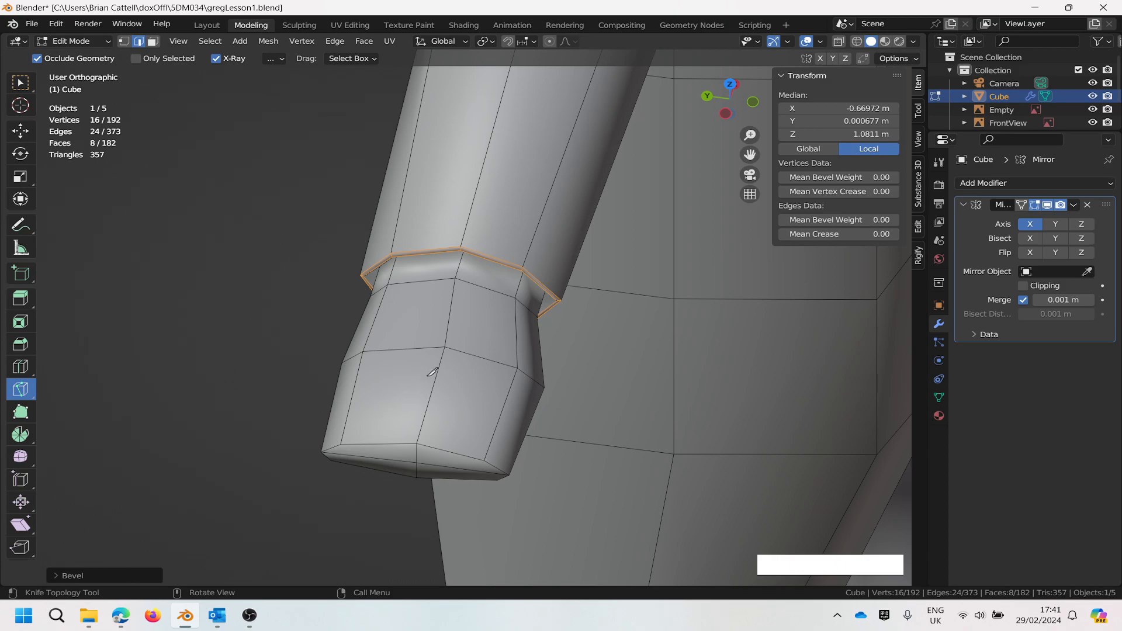
{"action": "left_click", "coordinate": [363, 352]}
{"action": "left_click", "coordinate": [395, 401]}
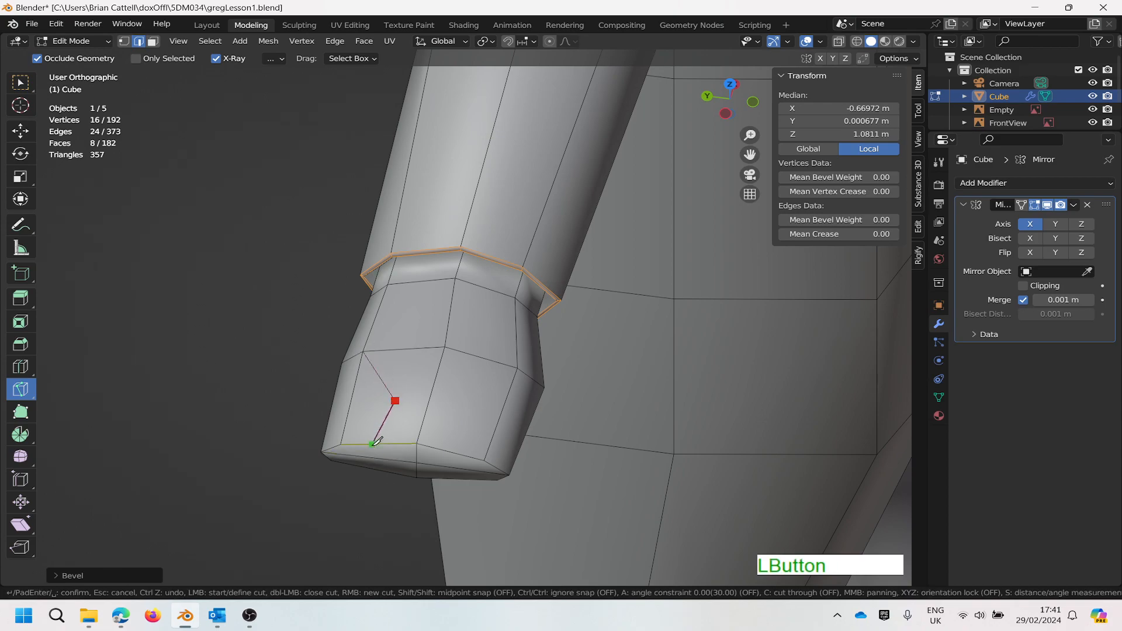
{"action": "left_click", "coordinate": [371, 444]}
{"action": "middle_click_drag", "start_coordinate": [371, 454], "coordinate": [383, 351]}
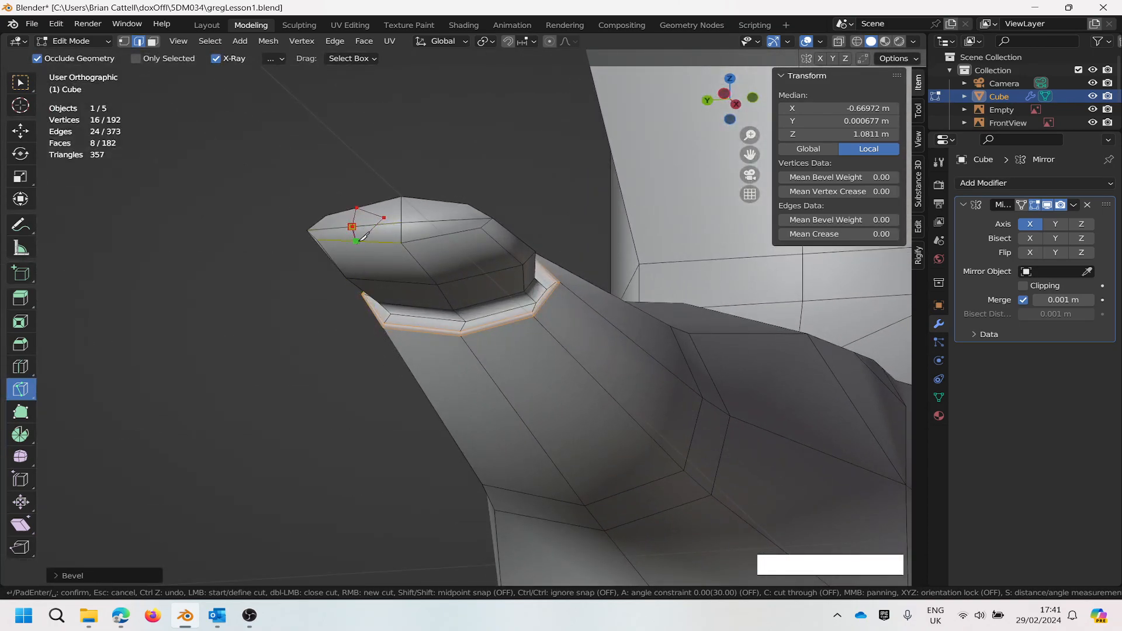
{"action": "scroll", "coordinate": [355, 232], "scroll_direction": "up", "scroll_amount": 5}
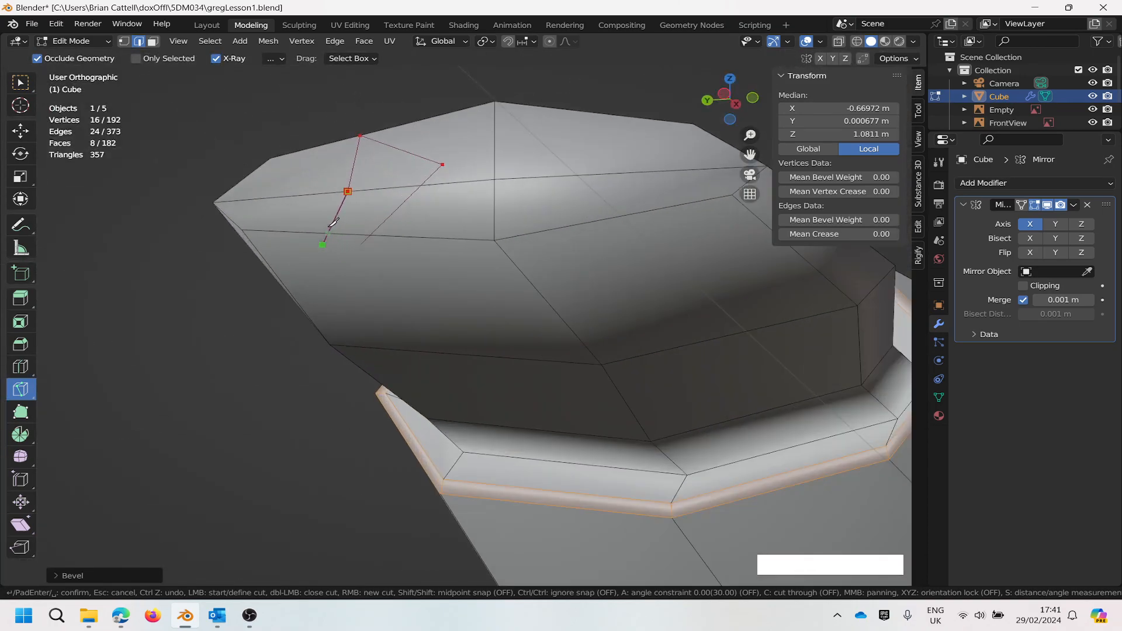
{"action": "left_click", "coordinate": [349, 234]}
{"action": "left_click", "coordinate": [383, 292]}
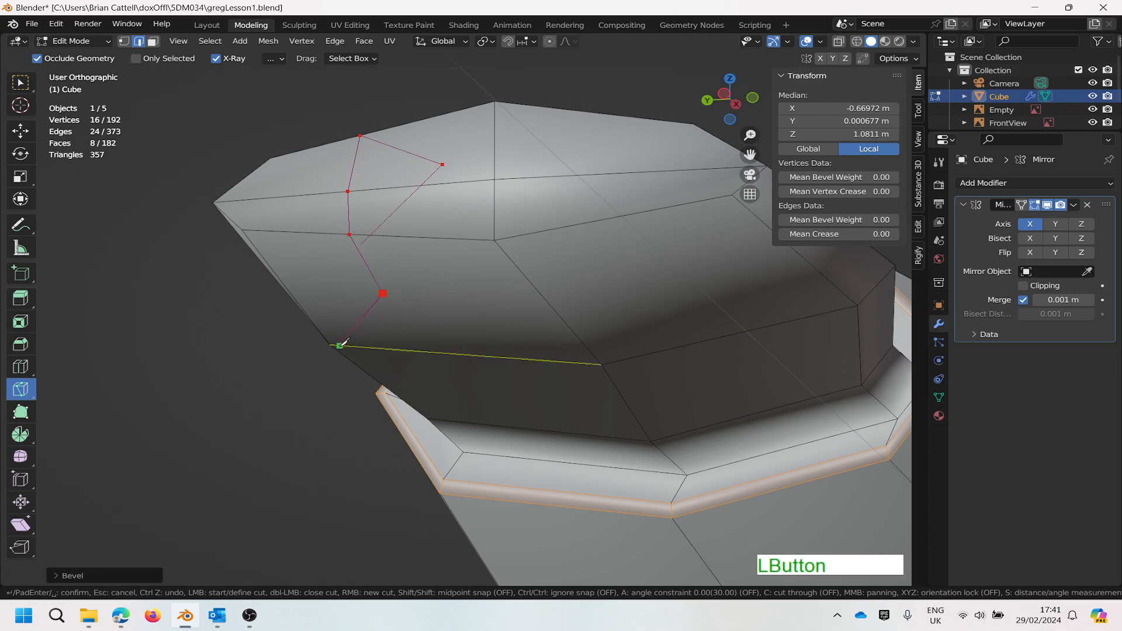
{"action": "right_click", "coordinate": [336, 341]}
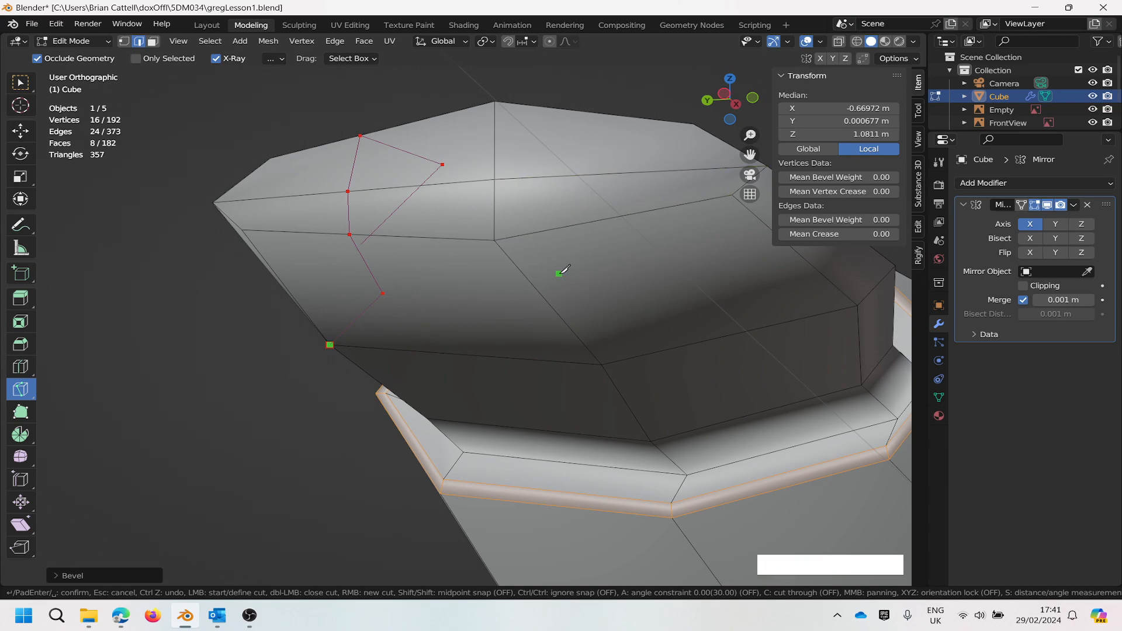
Step: Extend the knife cut across the underside of the hand, from the first finger's inner point to the vertex on the opposite side, and apply it
{"action": "left_click", "coordinate": [383, 292]}
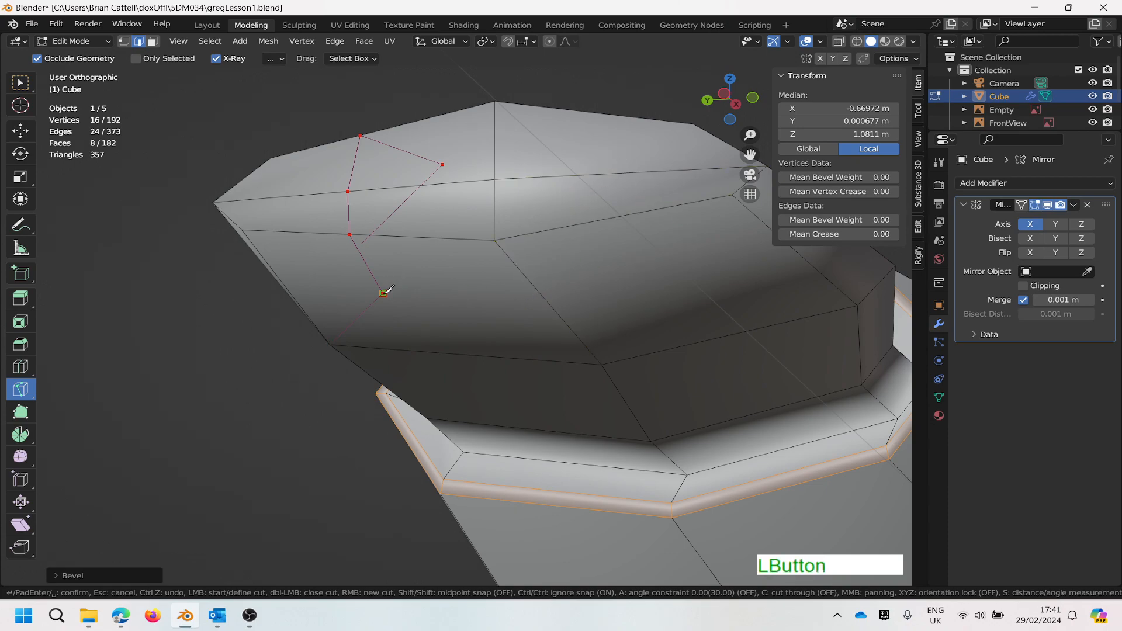
{"action": "left_click", "coordinate": [541, 293]}
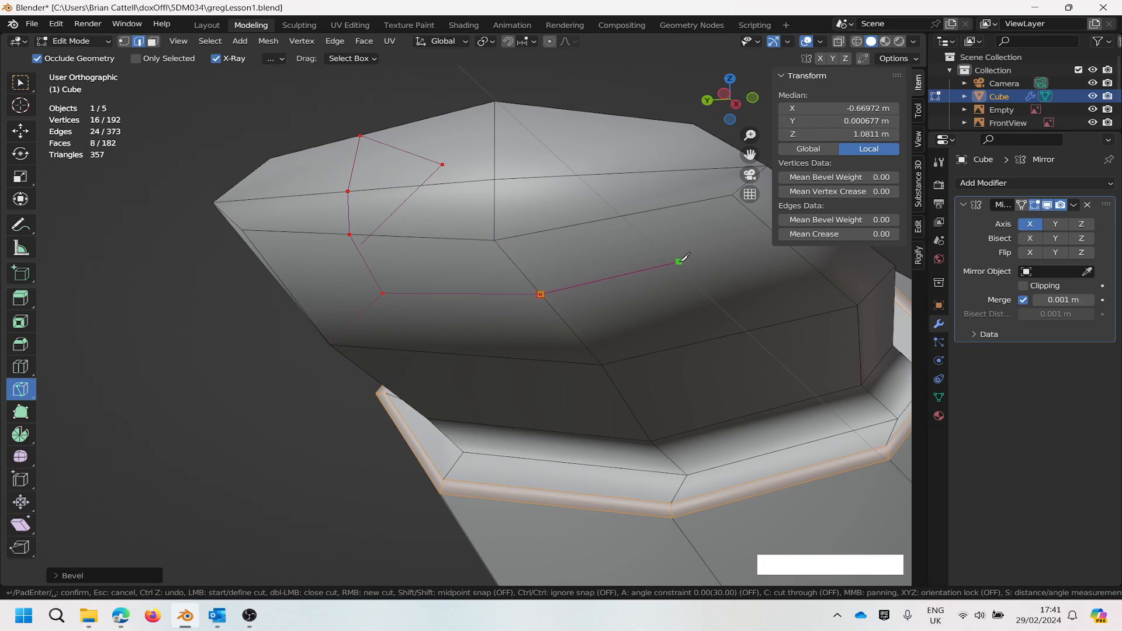
{"action": "left_click", "coordinate": [678, 261]}
{"action": "left_click", "coordinate": [858, 305]}
{"action": "left_click", "coordinate": [858, 305]}
{"action": "right_click", "coordinate": [757, 282]}
{"action": "key", "text": "Return"}
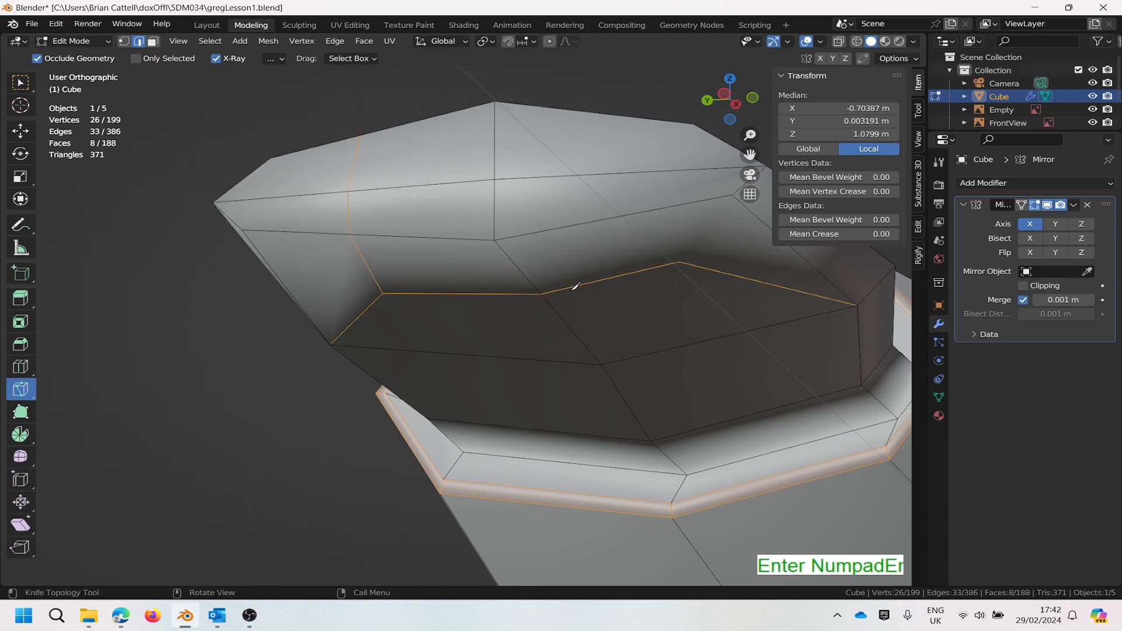
Step: In vertex mode, knife-cut a second finger division from the underside around the fingertip end, over the top face and to the opposite side vertex
{"action": "middle_click_drag", "start_coordinate": [717, 249], "coordinate": [652, 268]}
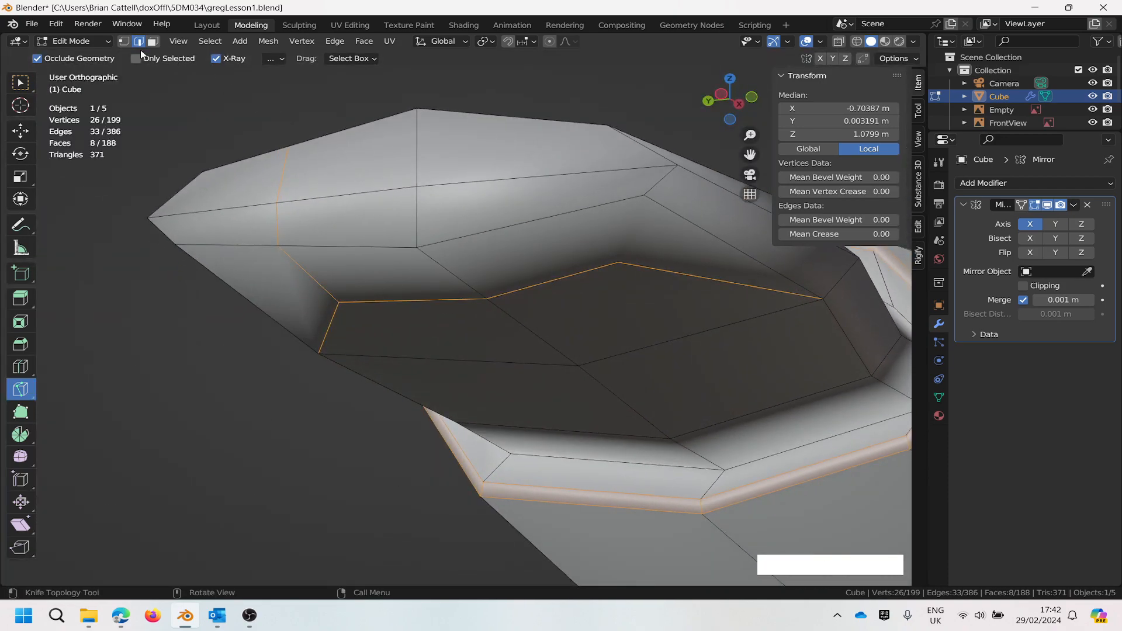
{"action": "left_click", "coordinate": [124, 43]}
{"action": "left_click", "coordinate": [618, 261]}
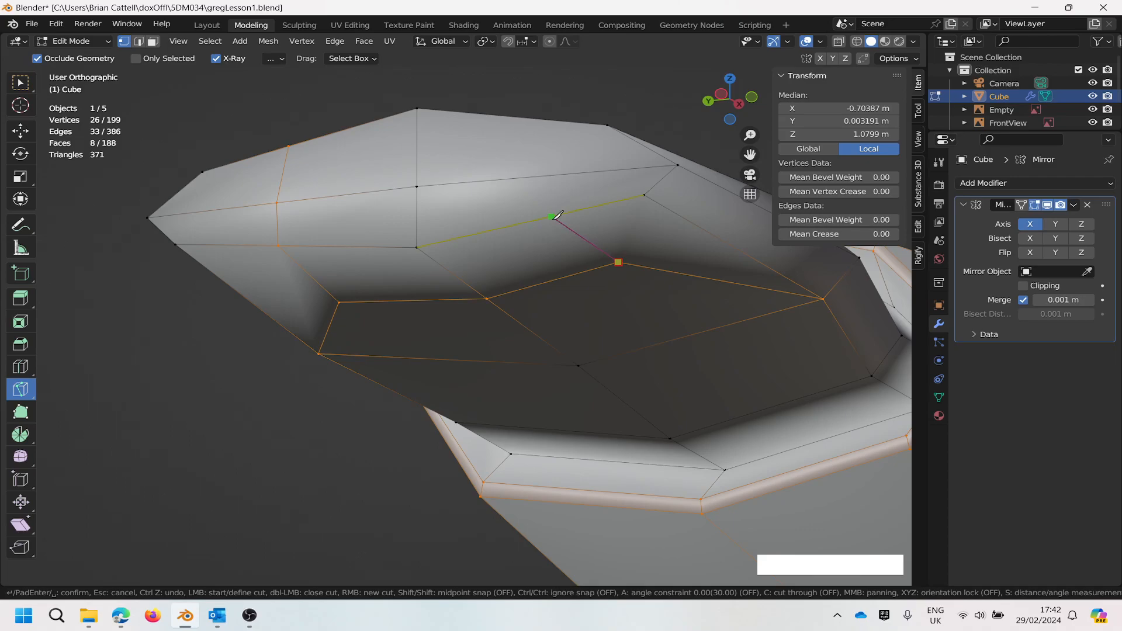
{"action": "left_click", "coordinate": [552, 216]}
{"action": "left_click", "coordinate": [543, 176]}
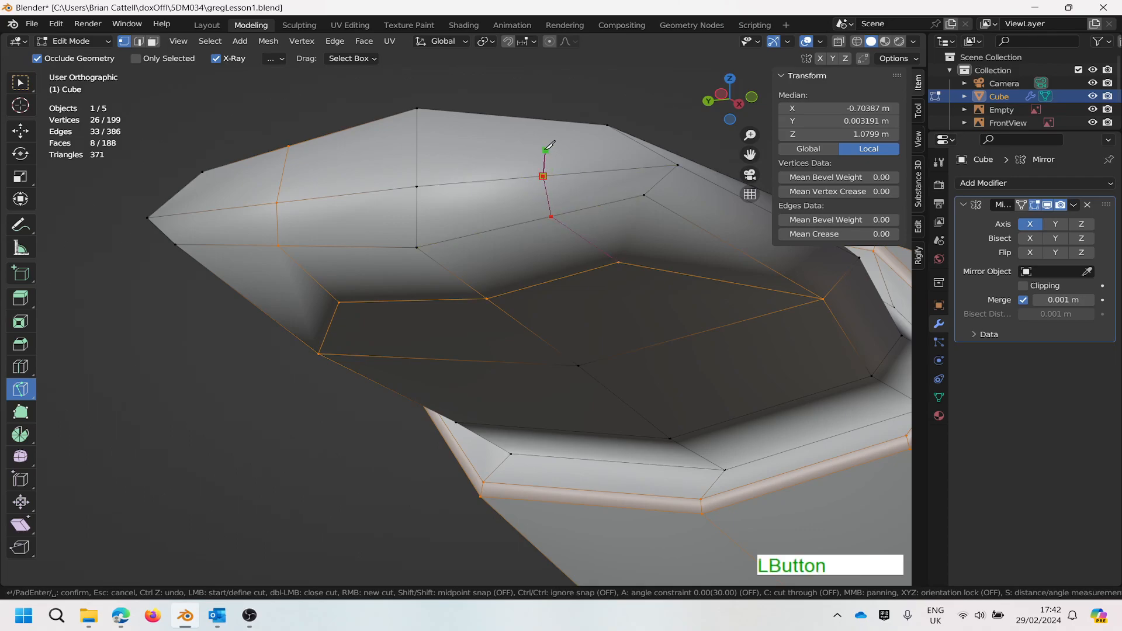
{"action": "middle_click_drag", "start_coordinate": [562, 140], "coordinate": [555, 403]}
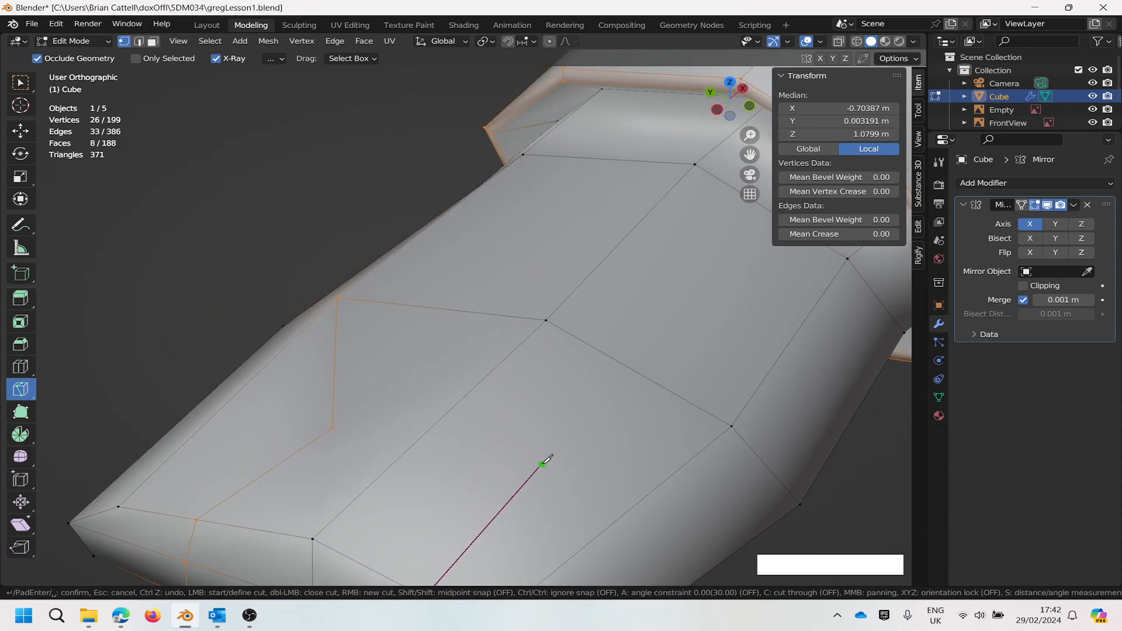
{"action": "left_click", "coordinate": [538, 461]}
{"action": "left_click", "coordinate": [732, 426]}
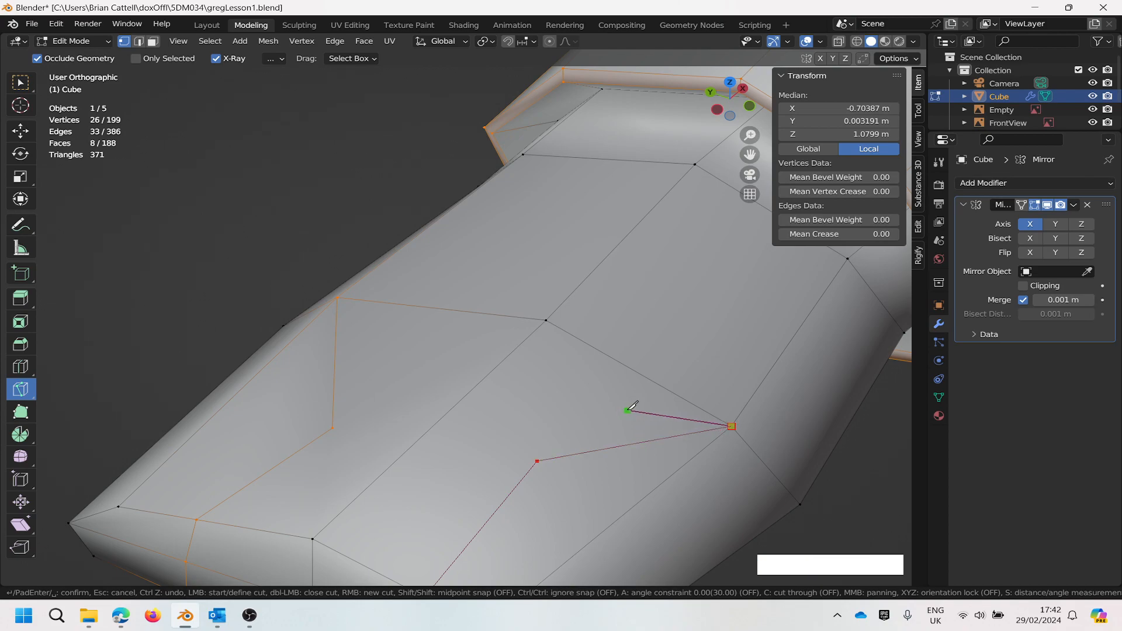
{"action": "right_click", "coordinate": [633, 406]}
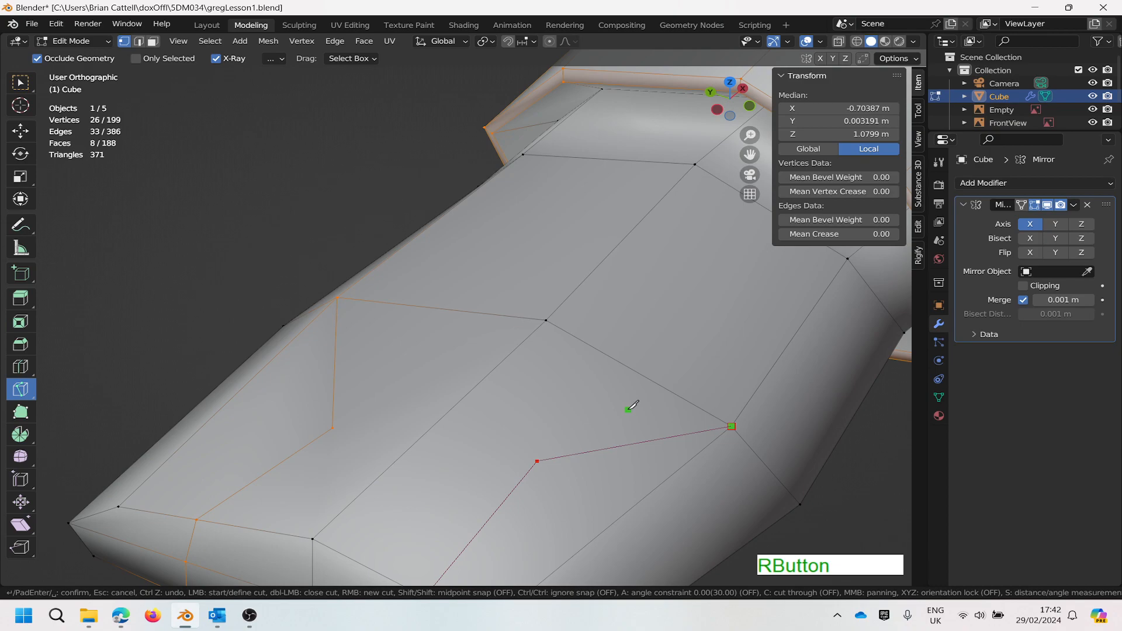
Step: Knife-cut across the top of the hand to join the inner points of both finger divisions, and apply the cuts
{"action": "left_click", "coordinate": [334, 427]}
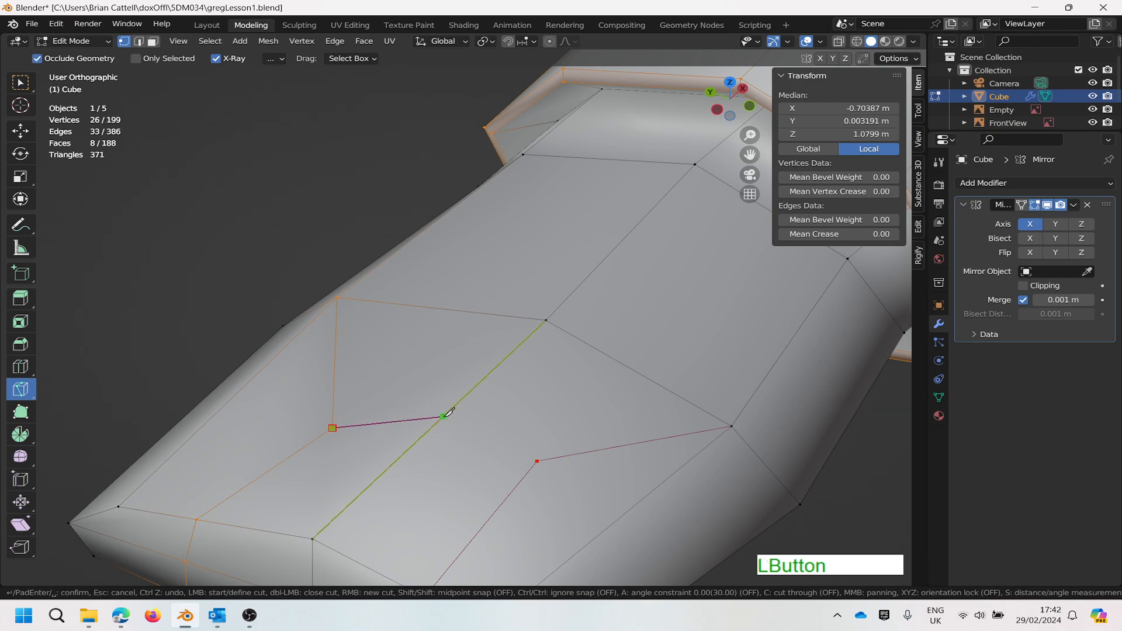
{"action": "left_click", "coordinate": [427, 431]}
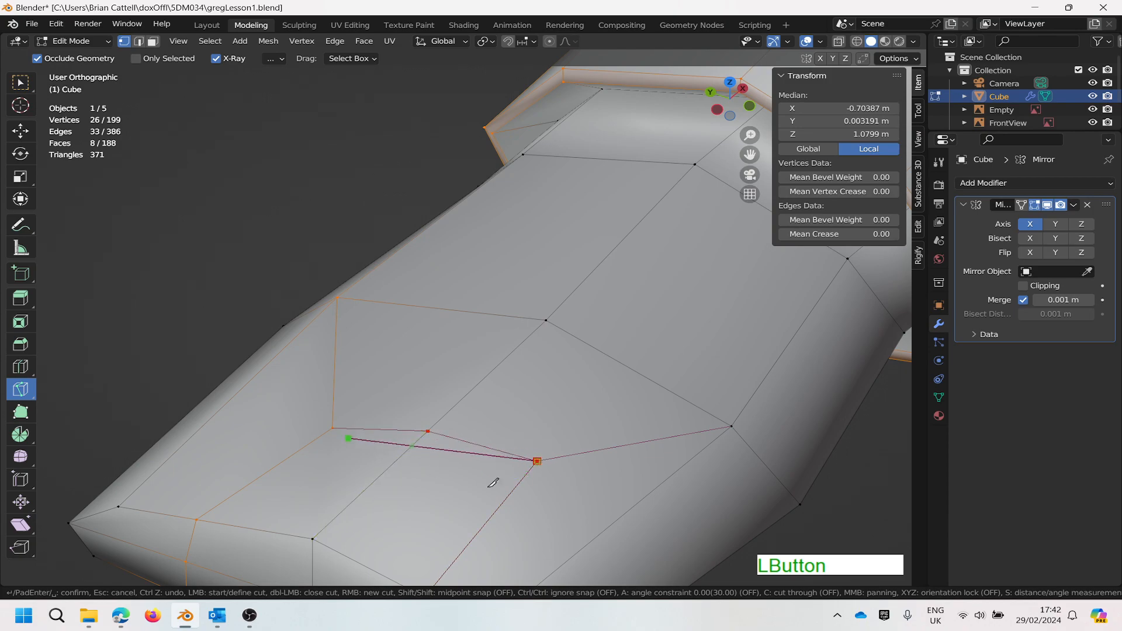
{"action": "right_click", "coordinate": [364, 440]}
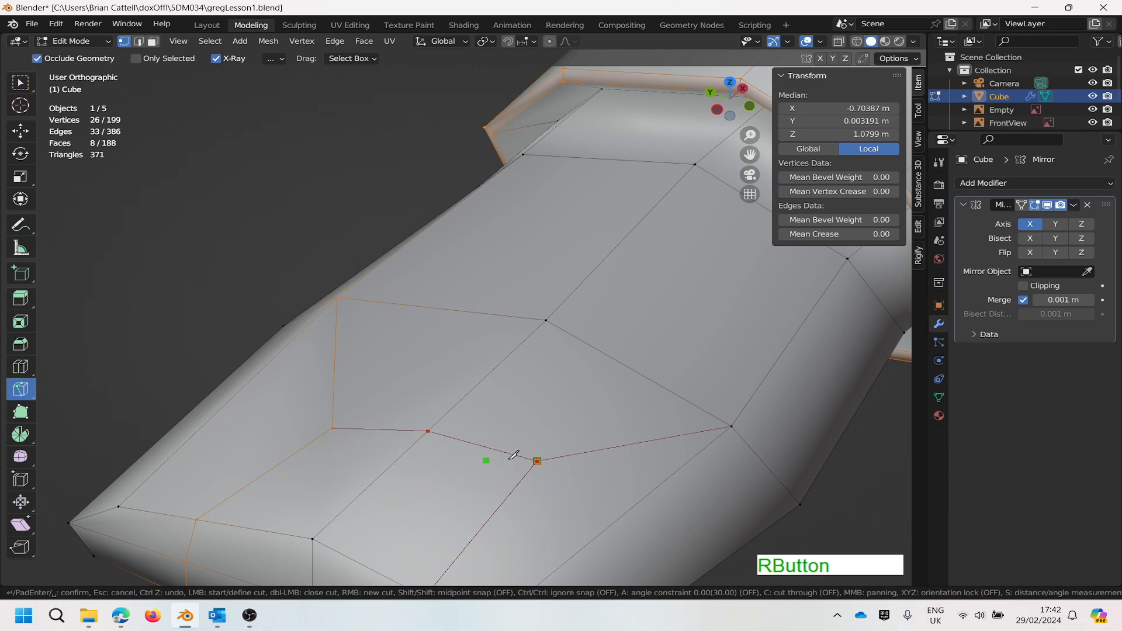
{"action": "middle_click_drag", "start_coordinate": [474, 396], "coordinate": [319, 393]}
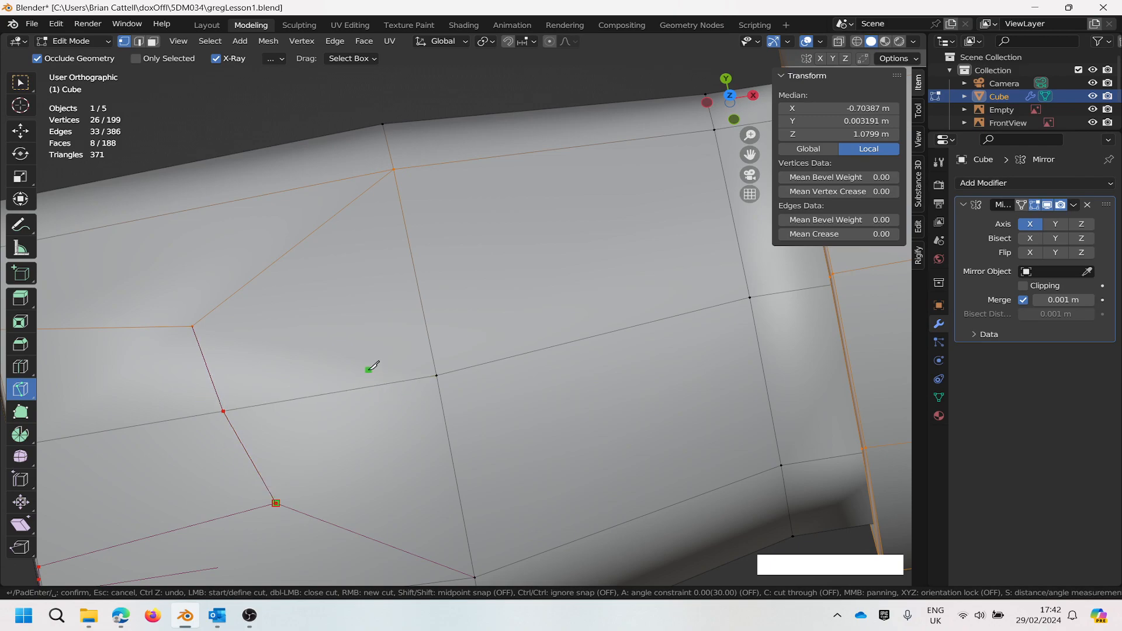
{"action": "key", "text": "Return"}
Step: Switch to Circle Select and face selection mode for picking faces at the hand's fingertip end
{"action": "scroll", "coordinate": [260, 431], "scroll_direction": "down", "scroll_amount": 3}
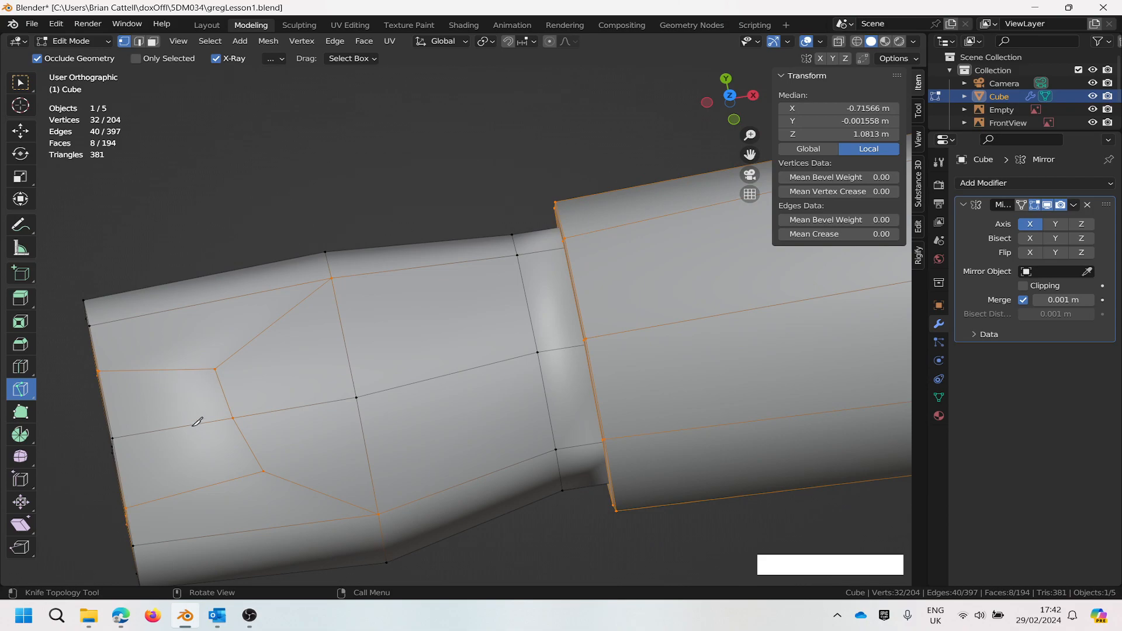
{"action": "middle_click_drag", "start_coordinate": [194, 412], "coordinate": [314, 335]}
{"action": "middle_click_drag", "start_coordinate": [284, 431], "coordinate": [286, 440]}
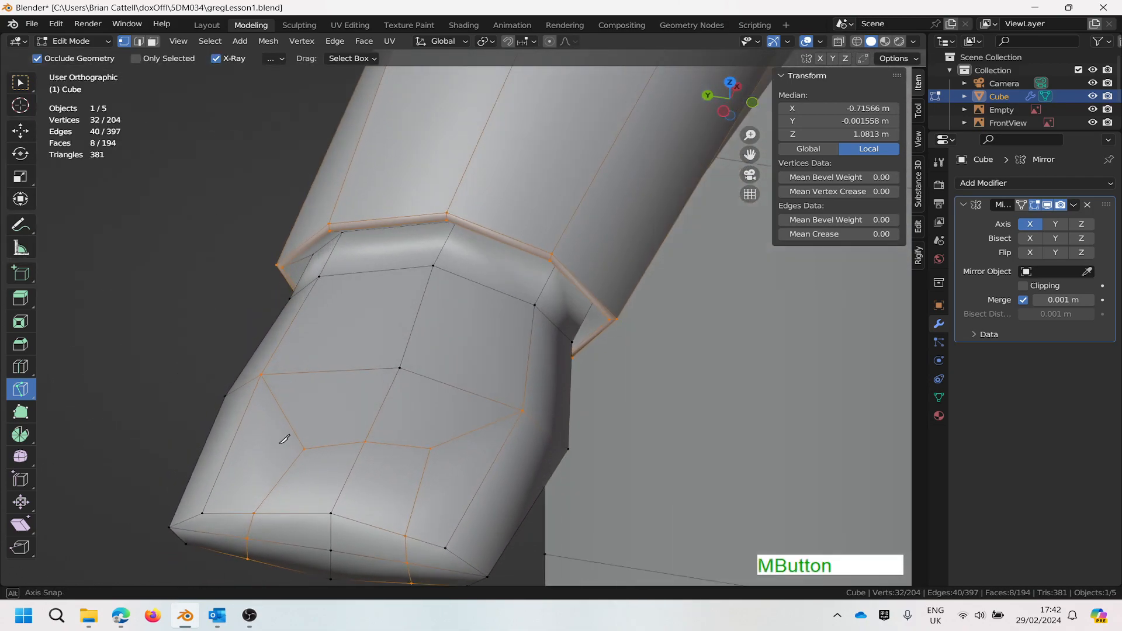
{"action": "scroll", "coordinate": [287, 447], "scroll_direction": "down", "scroll_amount": 2}
{"action": "scroll", "coordinate": [301, 548], "scroll_direction": "up", "scroll_amount": 3}
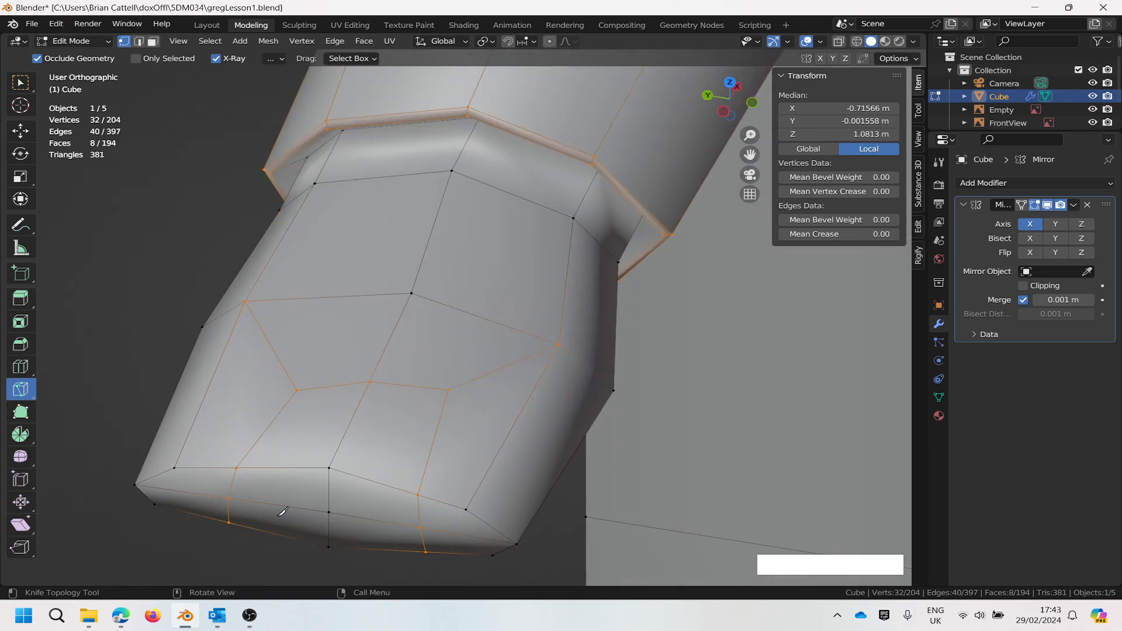
{"action": "left_click", "coordinate": [20, 85]}
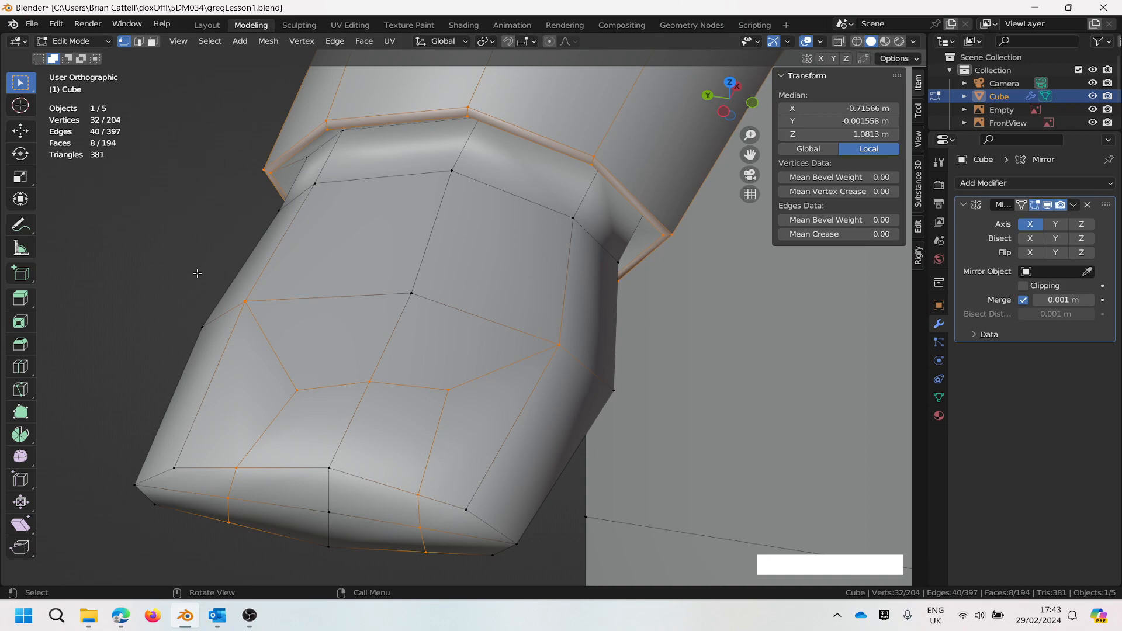
{"action": "key", "text": "c"}
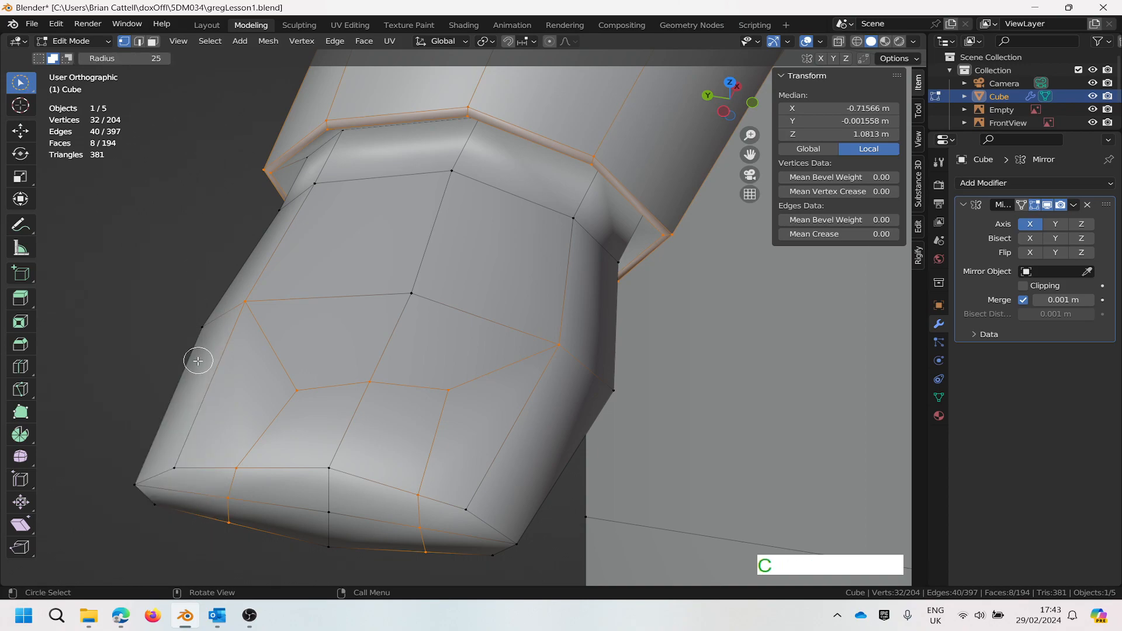
{"action": "left_click", "coordinate": [198, 484]}
{"action": "left_click_drag", "start_coordinate": [195, 499], "coordinate": [219, 474]}
{"action": "key", "text": "3"}
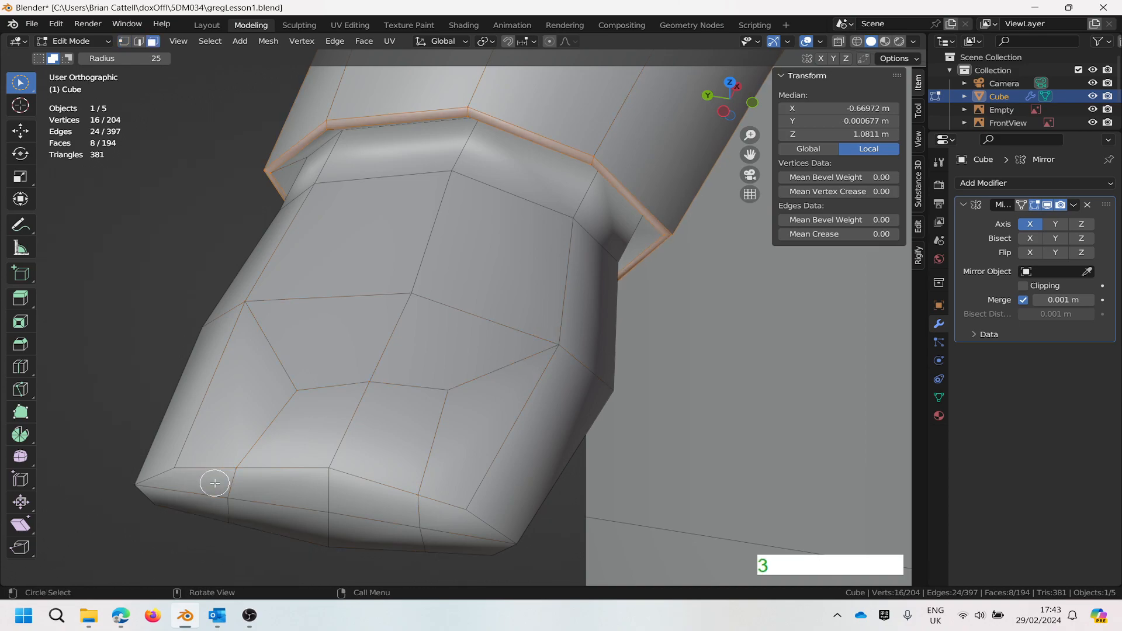
Step: Select only the first finger section's two end faces, with the selection mode set to replace the existing selection
{"action": "left_click_drag", "start_coordinate": [211, 481], "coordinate": [190, 491]}
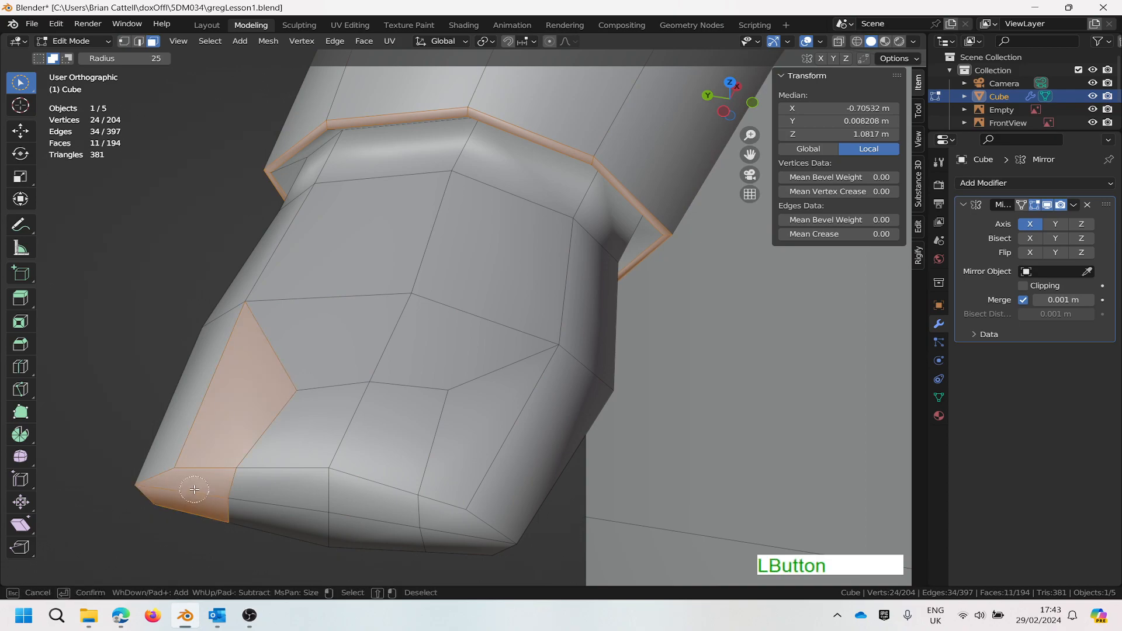
{"action": "left_click", "coordinate": [39, 57]}
{"action": "left_click_drag", "start_coordinate": [206, 512], "coordinate": [196, 495]}
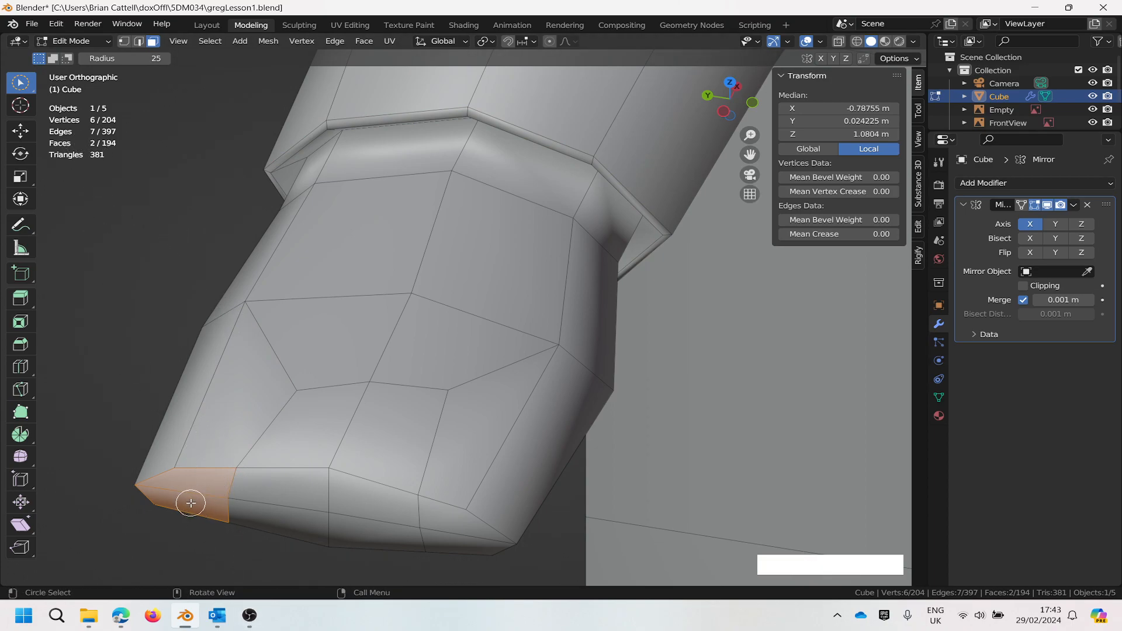
Step: Move the first finger section's end faces about 0.01 m along global X toward the palm, and nudge them slightly further inward
{"action": "key", "text": "g"}
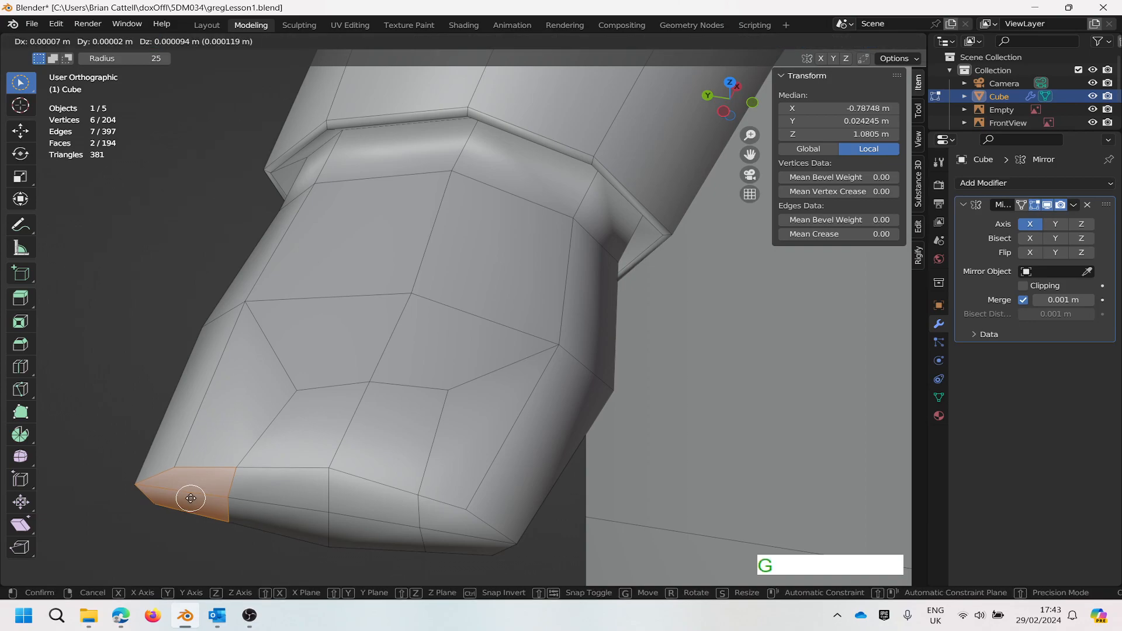
{"action": "key", "text": "x"}
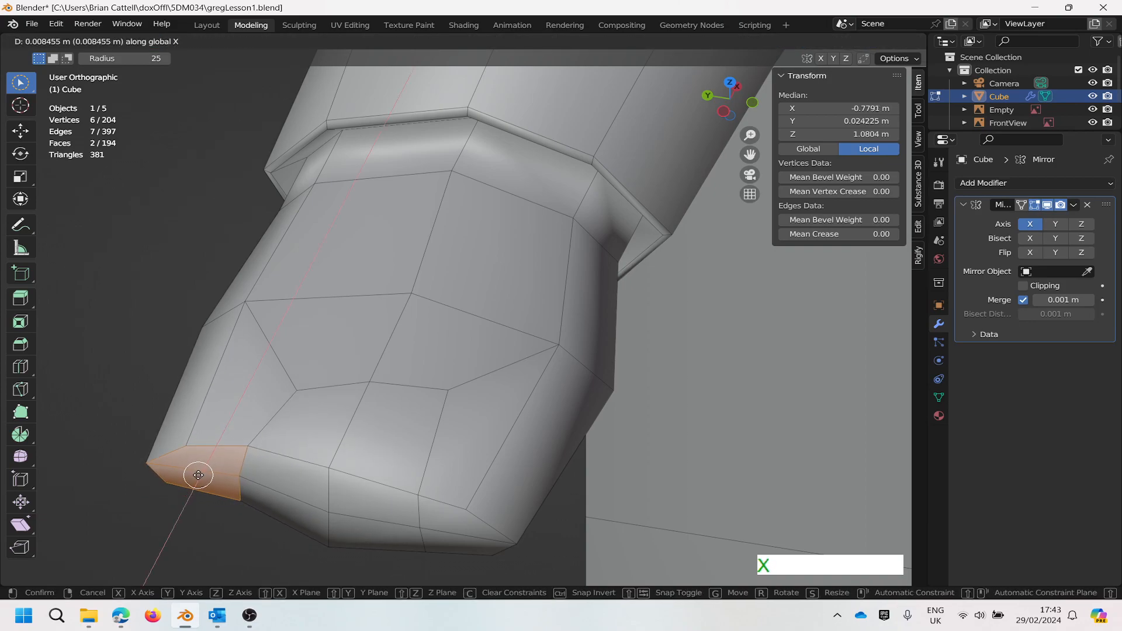
{"action": "left_click", "coordinate": [201, 472]}
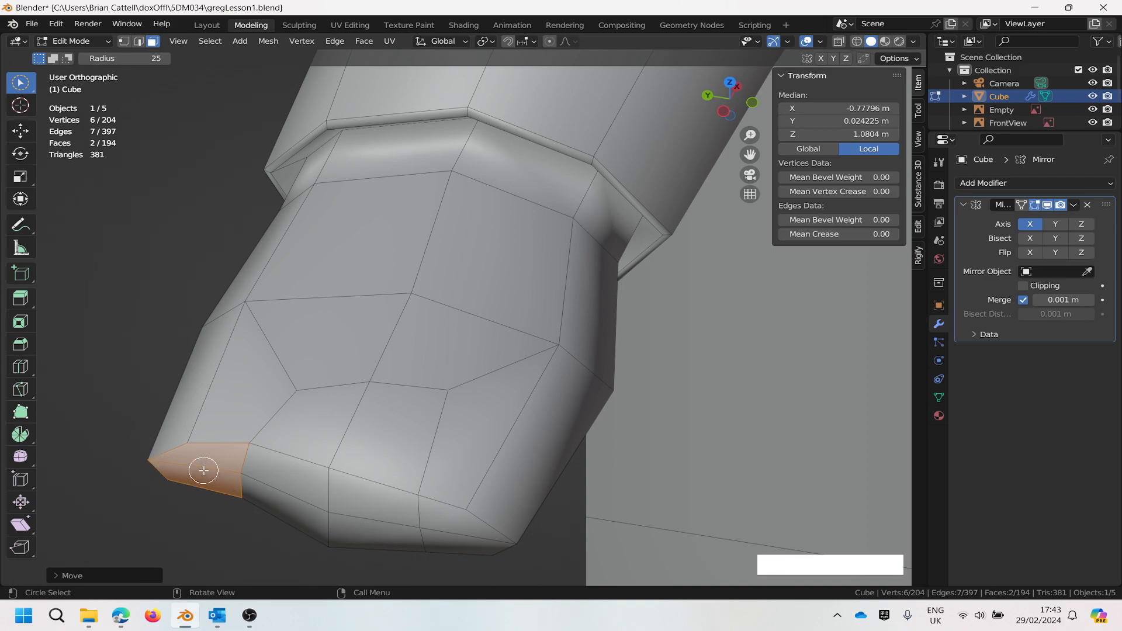
{"action": "key", "text": "g"}
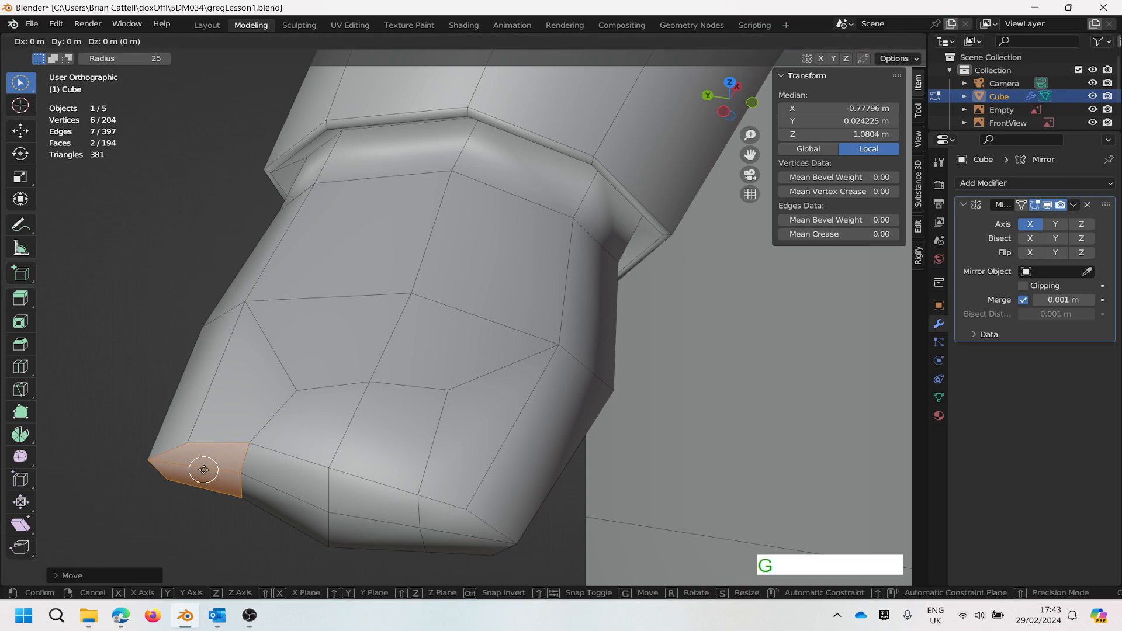
{"action": "left_click", "coordinate": [205, 456]}
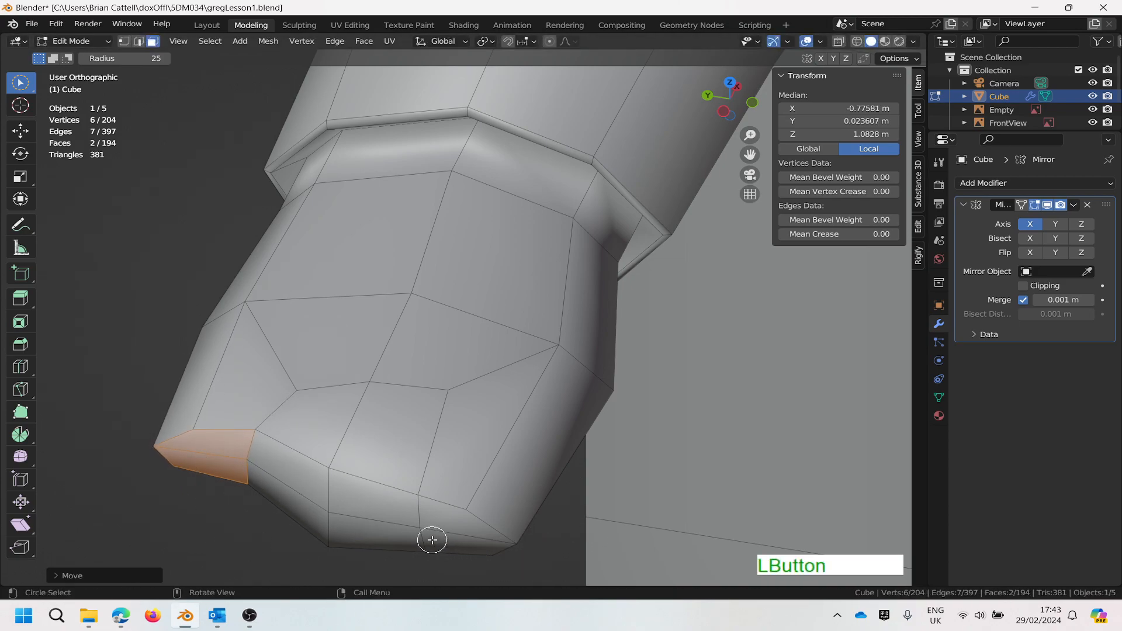
Step: Select the opposite finger section's two end faces, move them slightly back toward the palm, and scale them to about 0.76 along Y
{"action": "left_click_drag", "start_coordinate": [442, 520], "coordinate": [452, 536]}
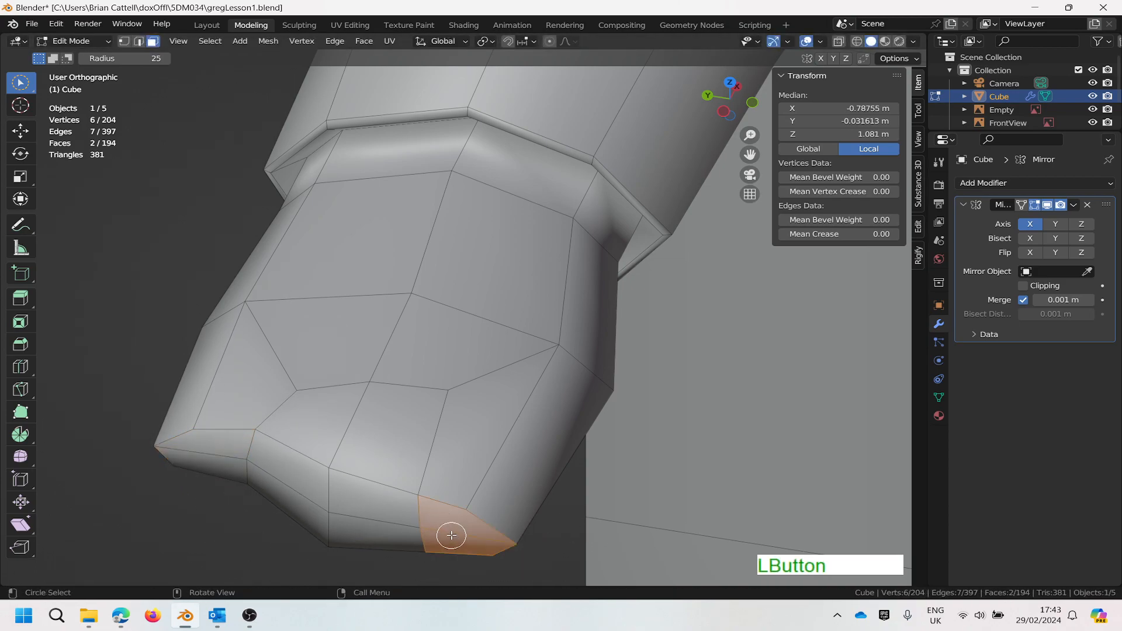
{"action": "key", "text": "g"}
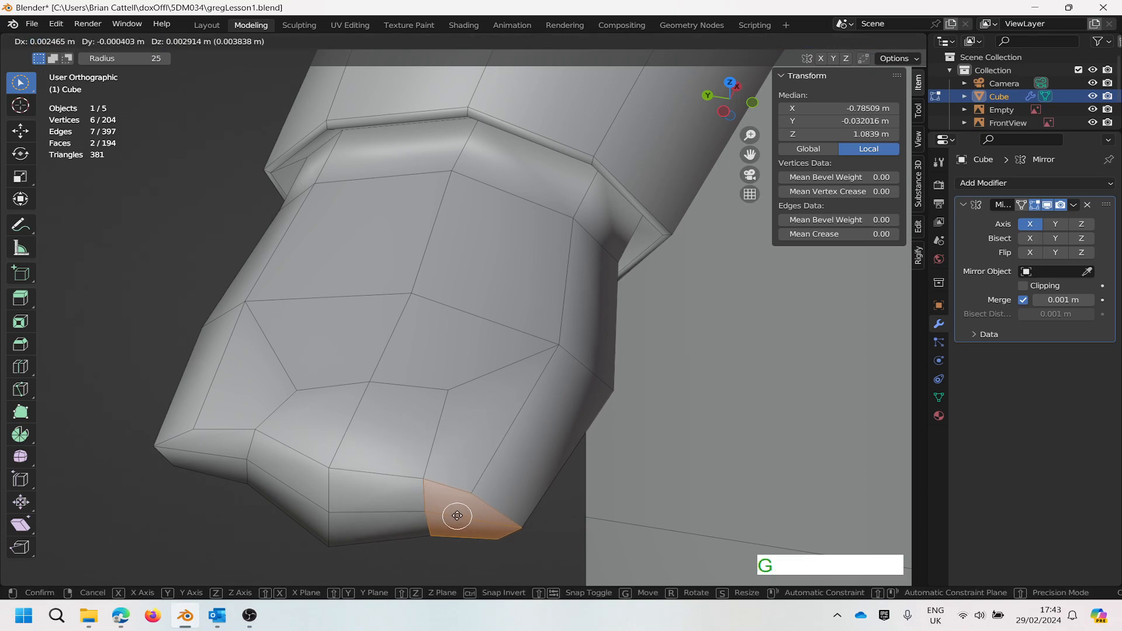
{"action": "left_click", "coordinate": [459, 526]}
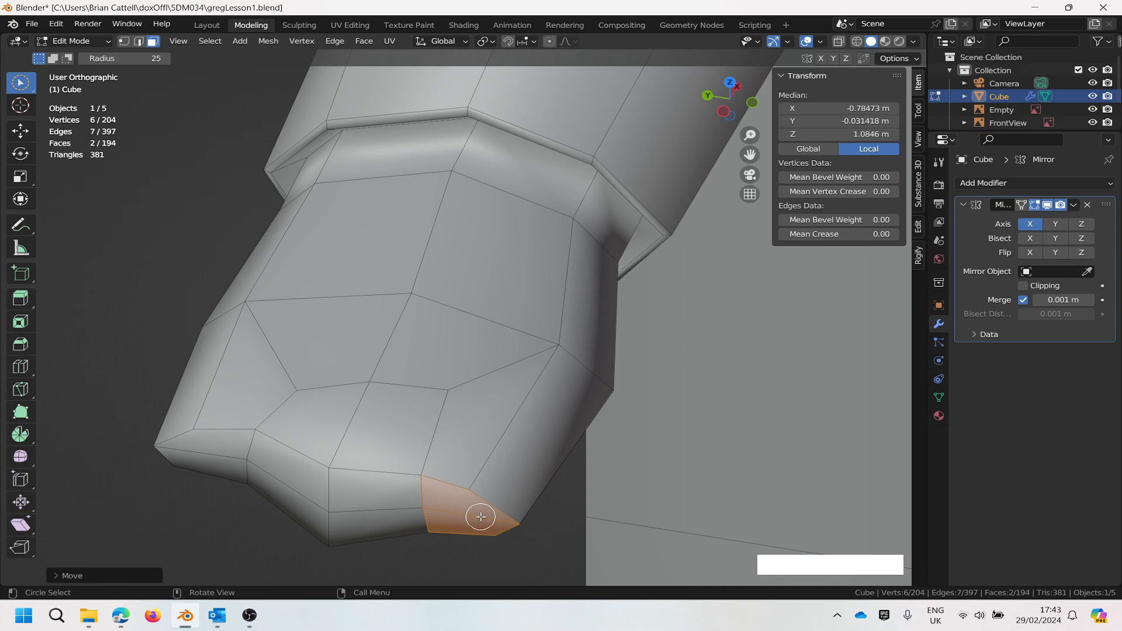
{"action": "key", "text": "s"}
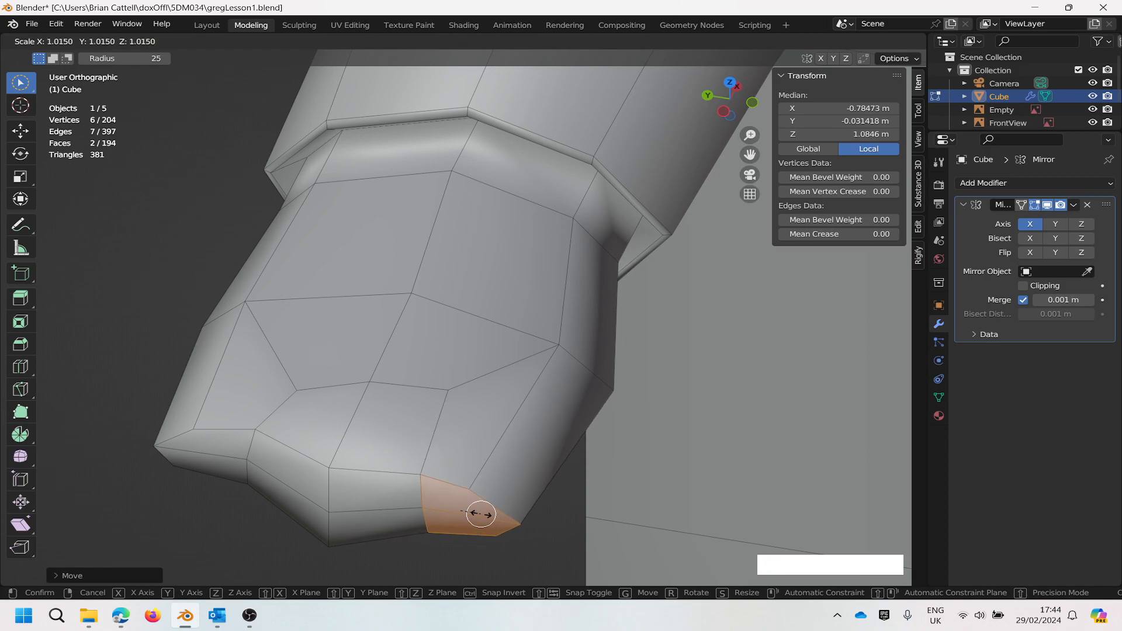
{"action": "key", "text": "y"}
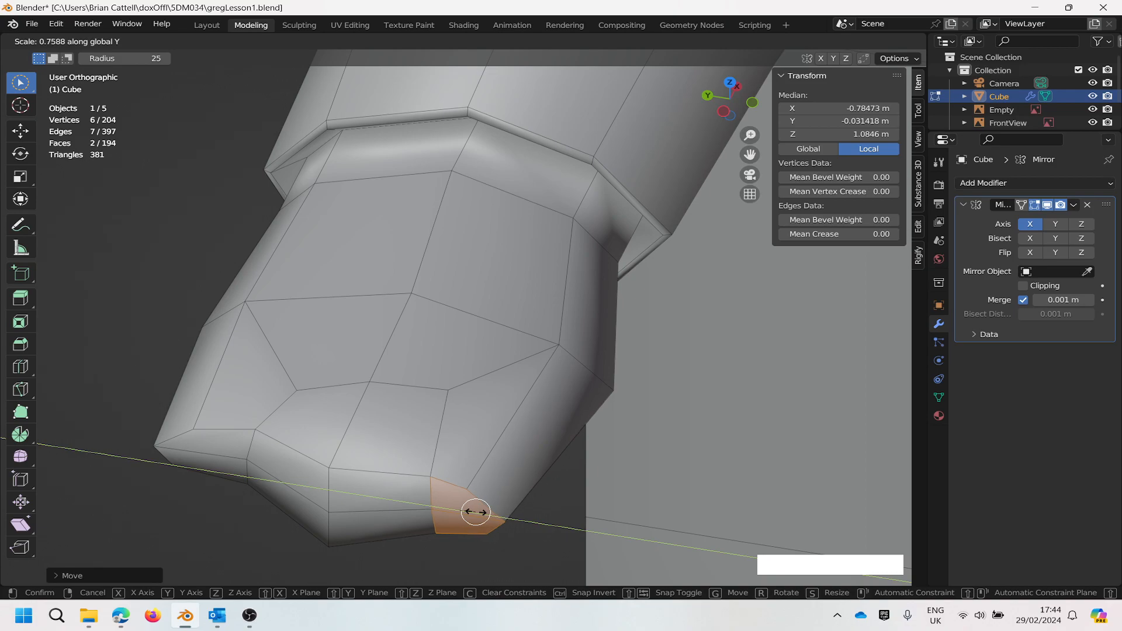
{"action": "left_click", "coordinate": [475, 512]}
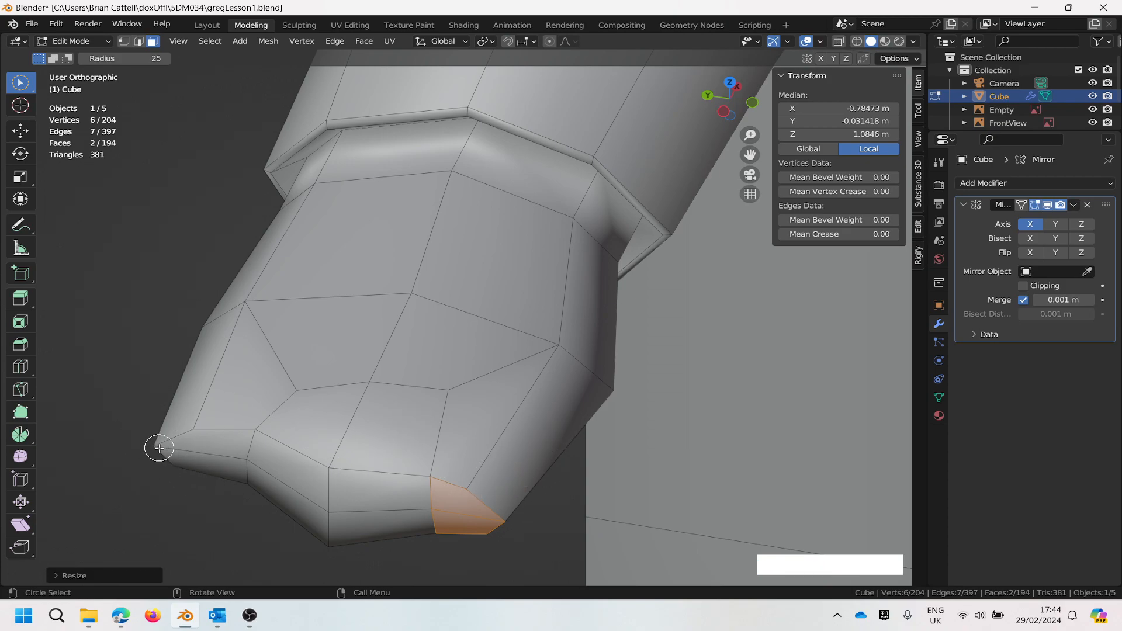
Step: Select the first finger section's two end faces, scale them to about 0.72 along Y, and move them about -0.0046 m along Y
{"action": "left_click", "coordinate": [192, 449]}
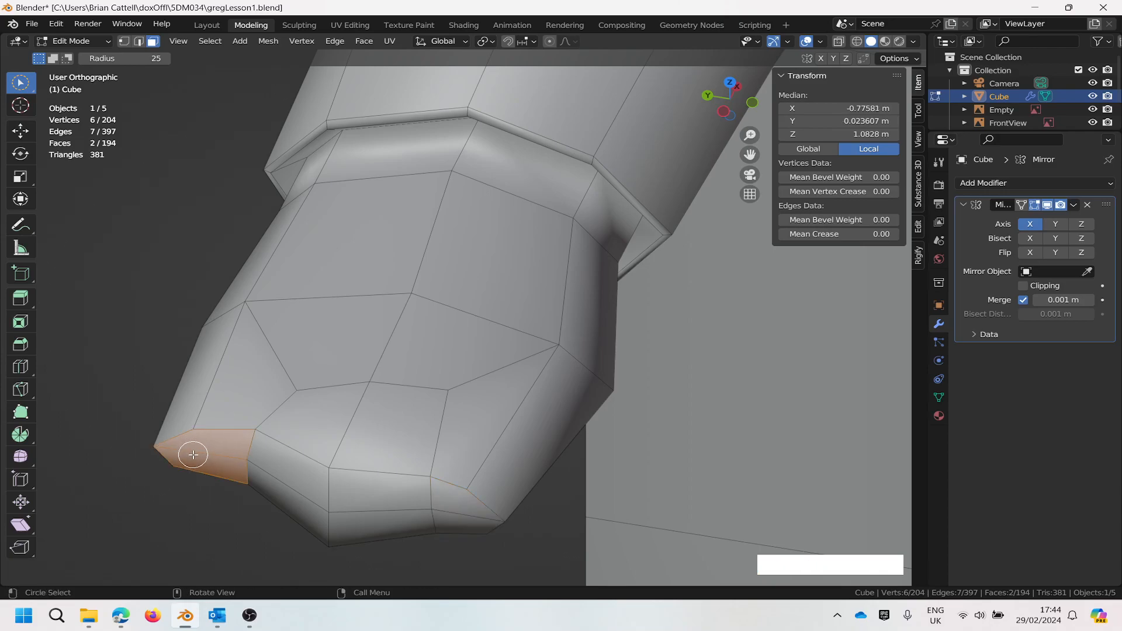
{"action": "key", "text": "s"}
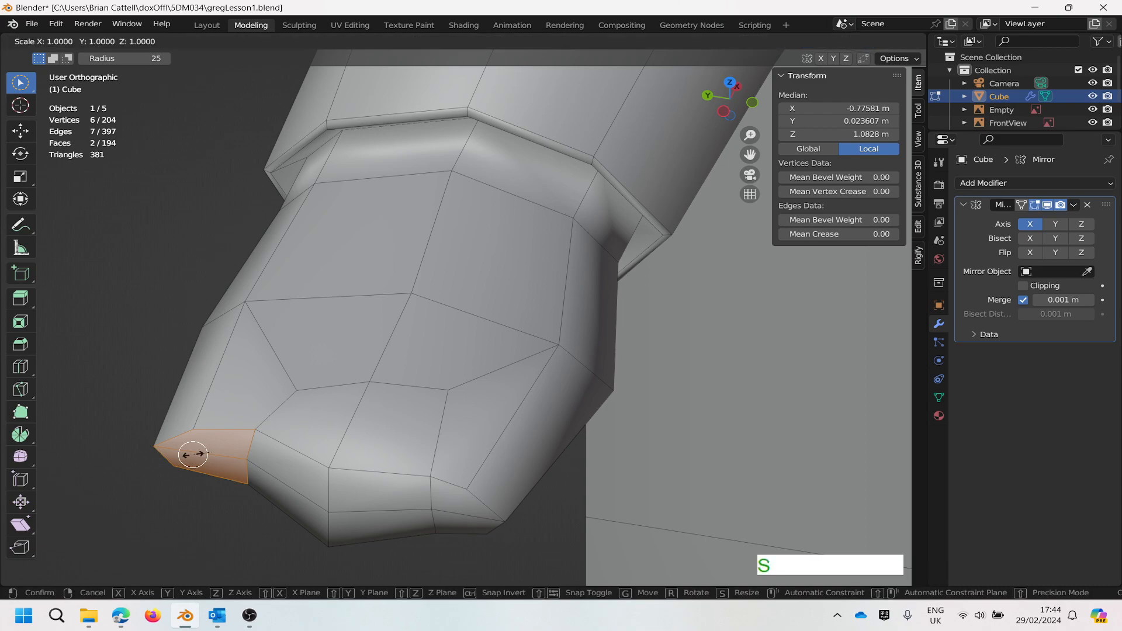
{"action": "key", "text": "y"}
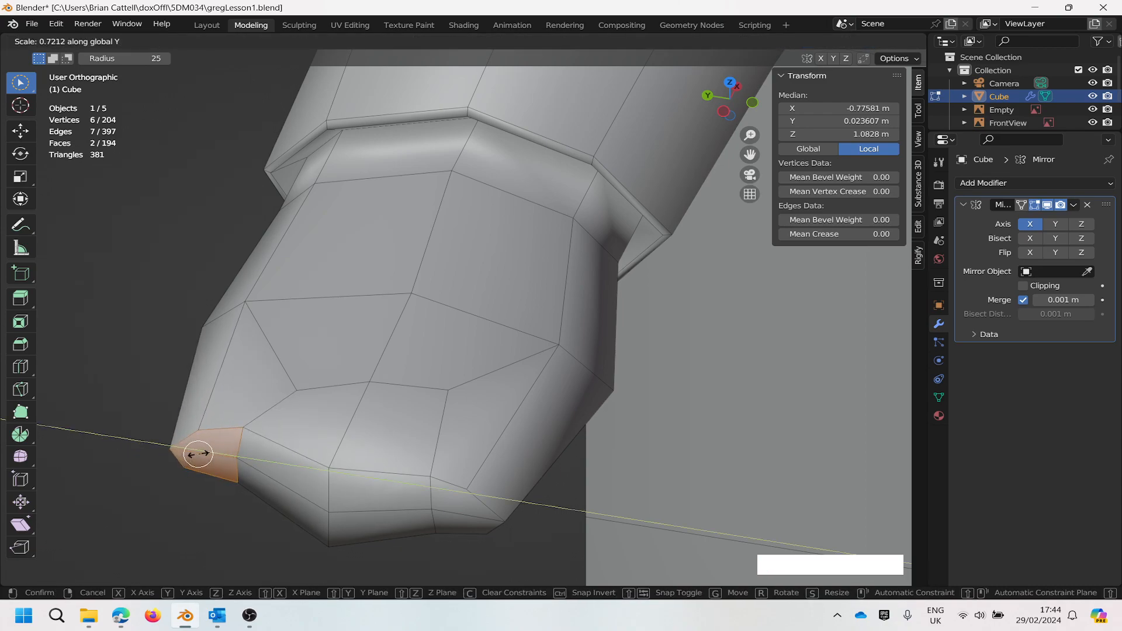
{"action": "left_click", "coordinate": [198, 454]}
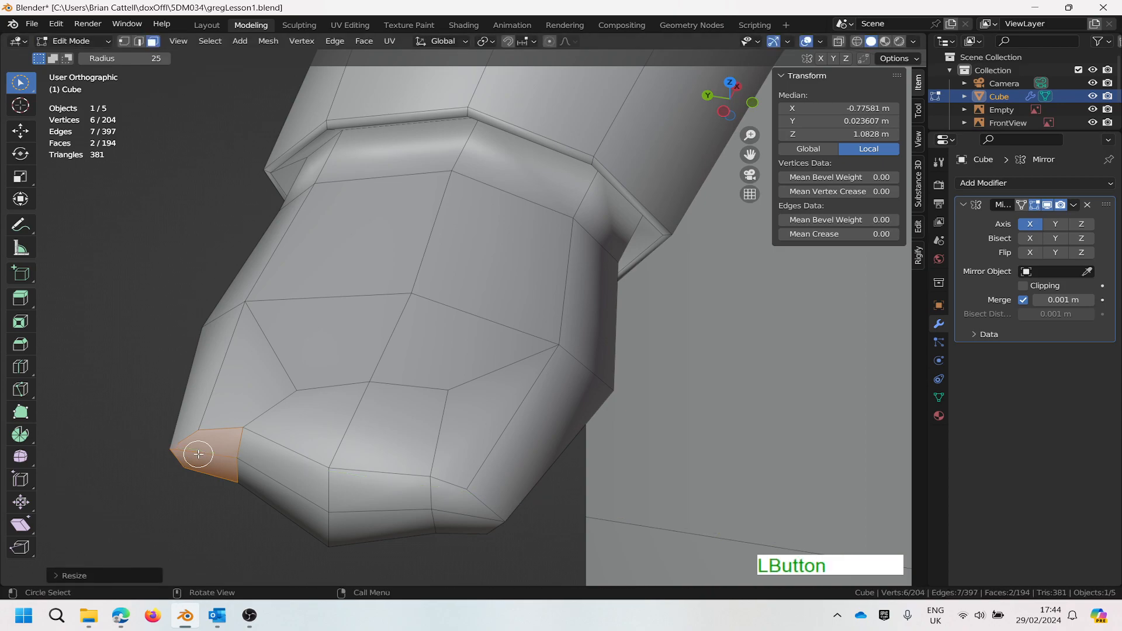
{"action": "key", "text": "g"}
{"action": "key", "text": "y"}
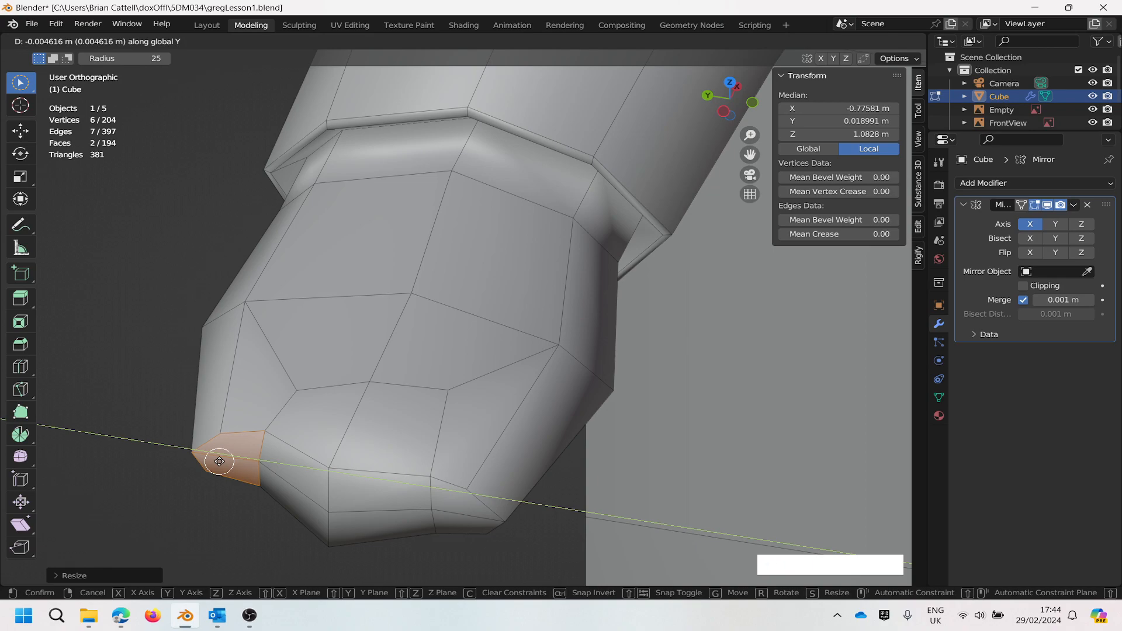
{"action": "left_click", "coordinate": [219, 462]}
Step: In edge selection mode, select the two outer side edges of the fingertip end on the side opposite the first finger section
{"action": "middle_click_drag", "start_coordinate": [301, 374], "coordinate": [388, 446]}
{"action": "middle_click_drag", "start_coordinate": [398, 401], "coordinate": [367, 384]}
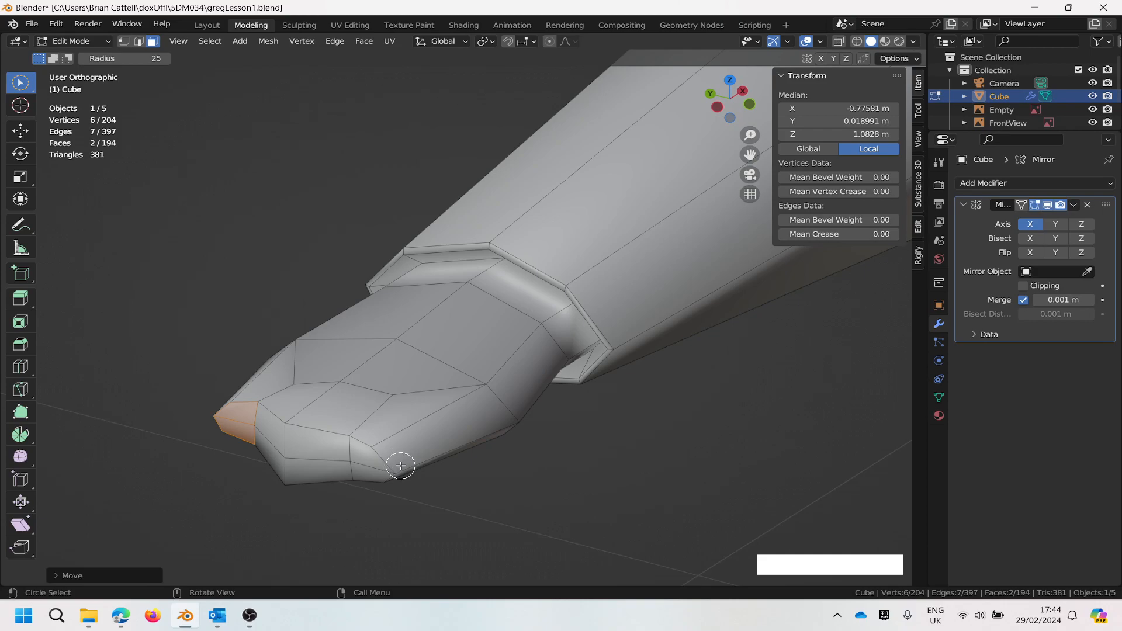
{"action": "key", "text": "2"}
{"action": "mouse_move", "coordinate": [374, 454]}
{"action": "left_mouse_down"}
{"action": "mouse_move", "coordinate": [420, 484]}
{"action": "mouse_move", "coordinate": [396, 471]}
{"action": "left_mouse_up"}
{"action": "scroll", "coordinate": [396, 471], "scroll_direction": "up", "scroll_amount": 3}
{"action": "left_click_drag", "start_coordinate": [366, 432], "coordinate": [372, 454]}
{"action": "middle_click_drag", "start_coordinate": [388, 459], "coordinate": [378, 489]}
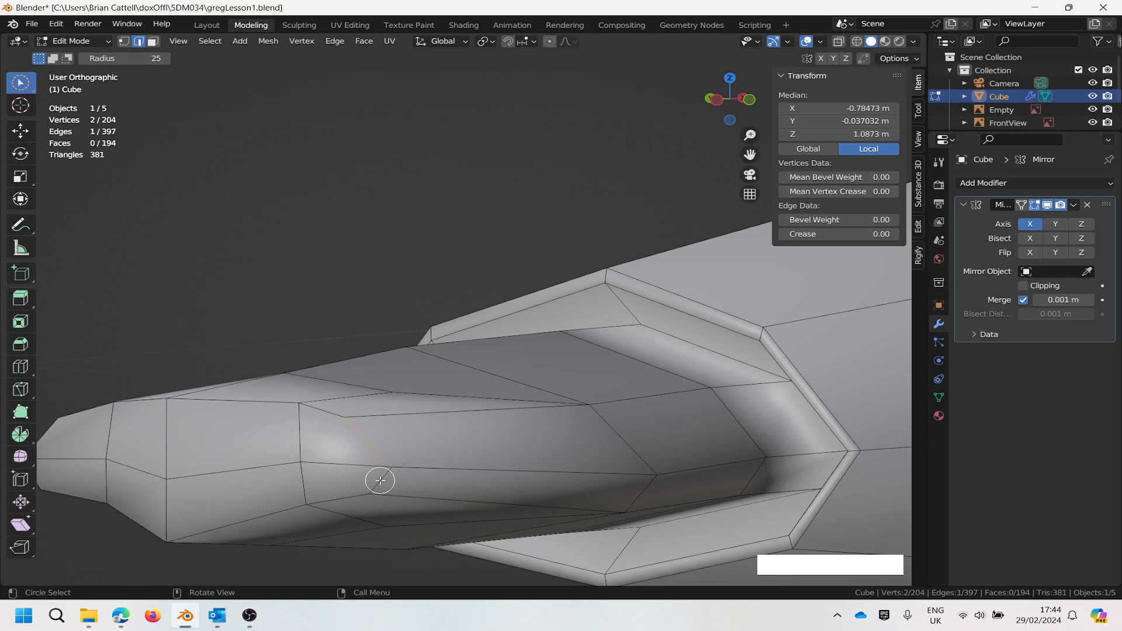
{"action": "mouse_move", "coordinate": [377, 477]}
{"action": "left_mouse_down", "text": "shift"}
{"action": "mouse_move", "coordinate": [289, 482]}
{"action": "mouse_move", "coordinate": [86, 414]}
{"action": "left_mouse_up", "text": "shift"}
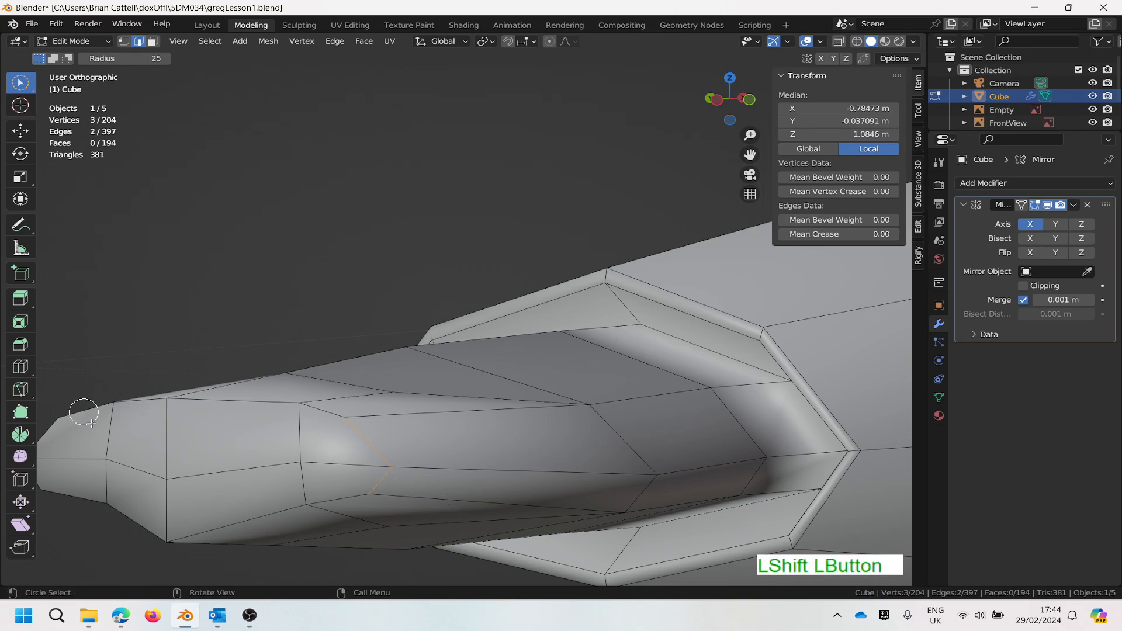
Step: Add the two matching outer edges of the first finger section's tip to the selection, leaving out its middle end edge
{"action": "scroll", "coordinate": [106, 418], "scroll_direction": "down", "scroll_amount": 3}
{"action": "middle_click_drag", "start_coordinate": [100, 448], "coordinate": [470, 413]}
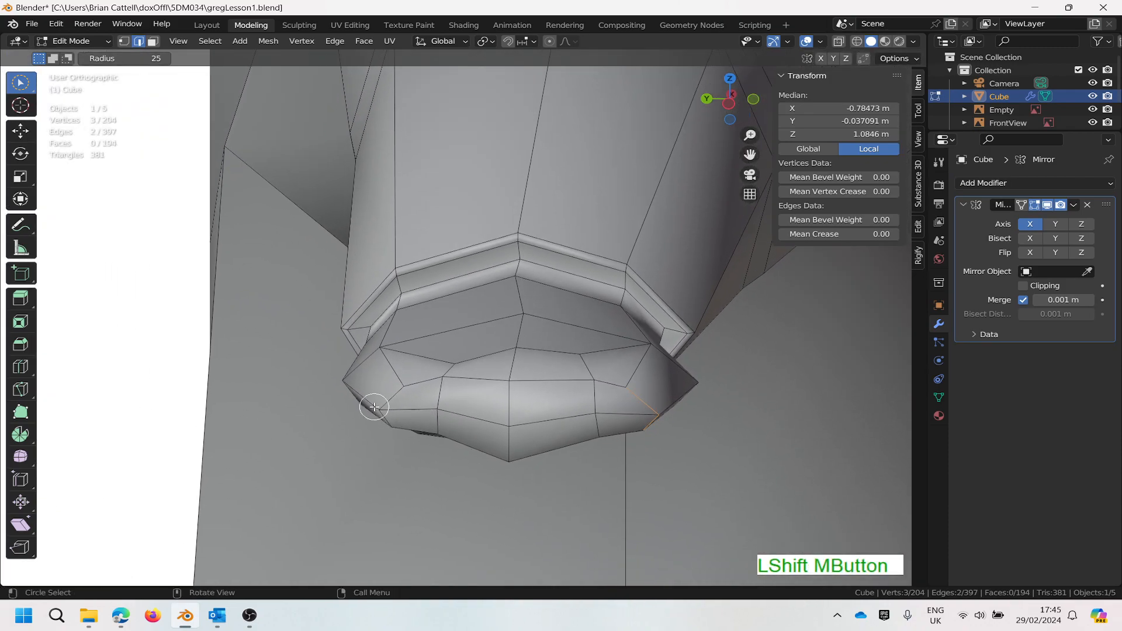
{"action": "left_click", "coordinate": [395, 414], "text": "shift"}
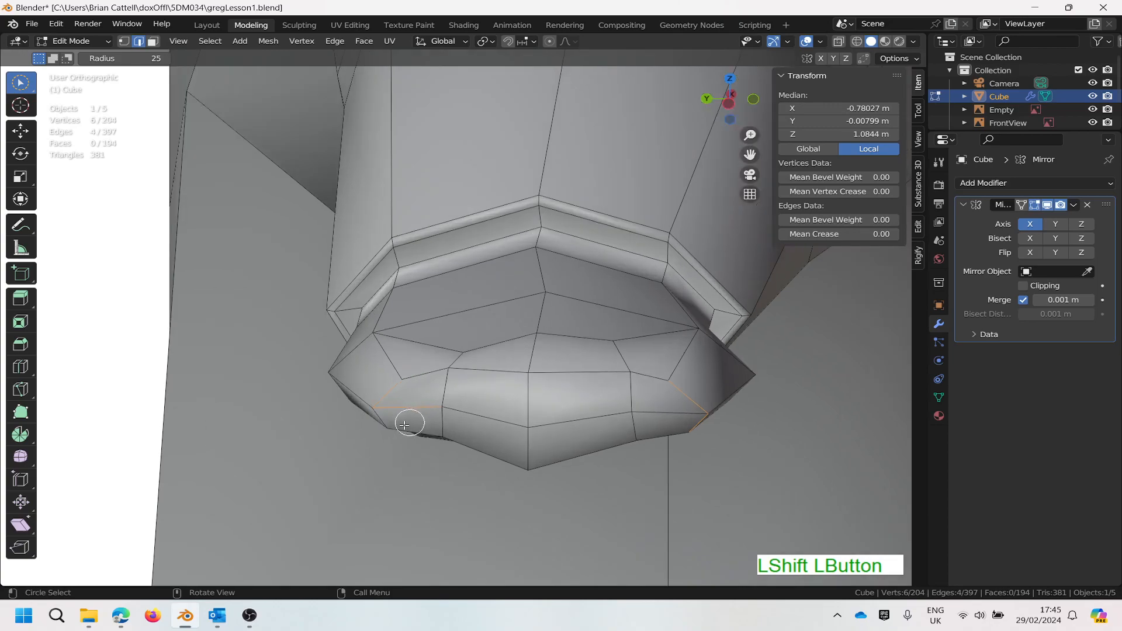
{"action": "scroll", "coordinate": [403, 421], "scroll_direction": "up", "scroll_amount": 4}
{"action": "mouse_move", "coordinate": [371, 413]}
{"action": "left_mouse_down", "text": "shift"}
{"action": "mouse_move", "coordinate": [431, 420]}
{"action": "mouse_move", "coordinate": [216, 421]}
{"action": "mouse_move", "coordinate": [330, 404]}
{"action": "mouse_move", "coordinate": [325, 390]}
{"action": "mouse_move", "coordinate": [498, 389]}
{"action": "mouse_move", "coordinate": [431, 405]}
{"action": "mouse_move", "coordinate": [426, 394]}
{"action": "left_mouse_up", "text": "shift"}
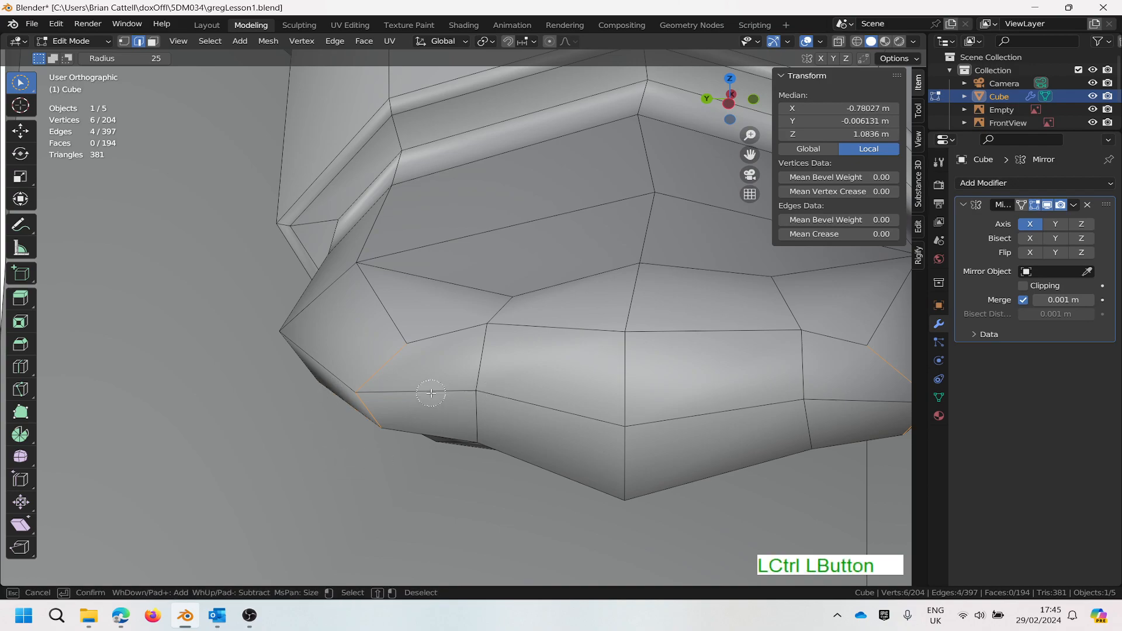
{"action": "scroll", "coordinate": [598, 394], "scroll_direction": "down", "scroll_amount": 2}
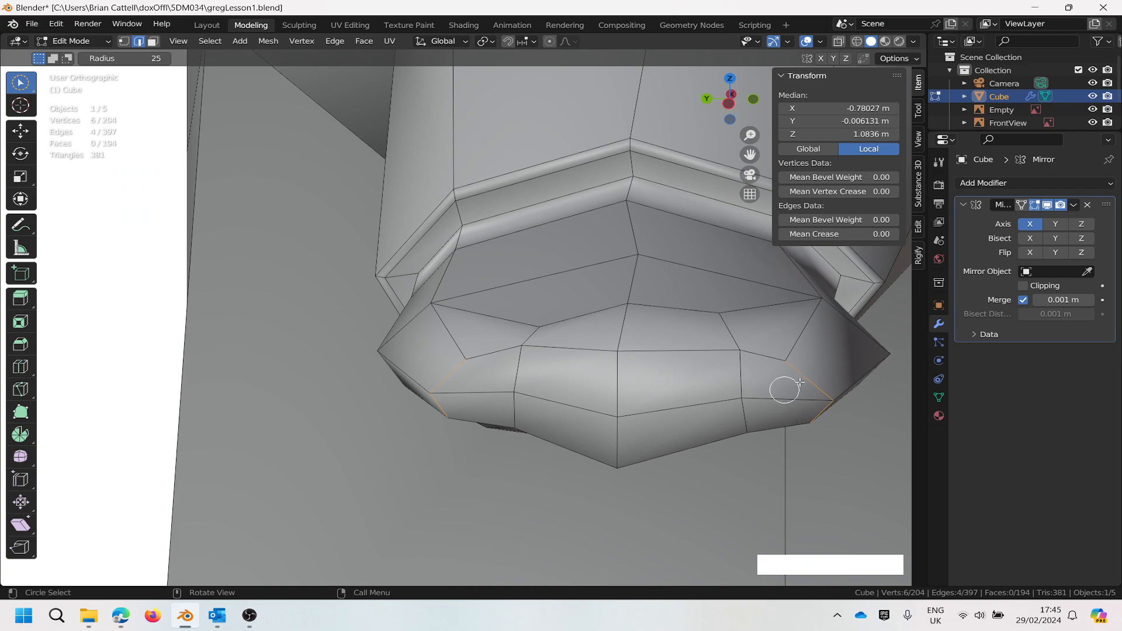
{"action": "middle_click_drag", "start_coordinate": [346, 238], "coordinate": [351, 244]}
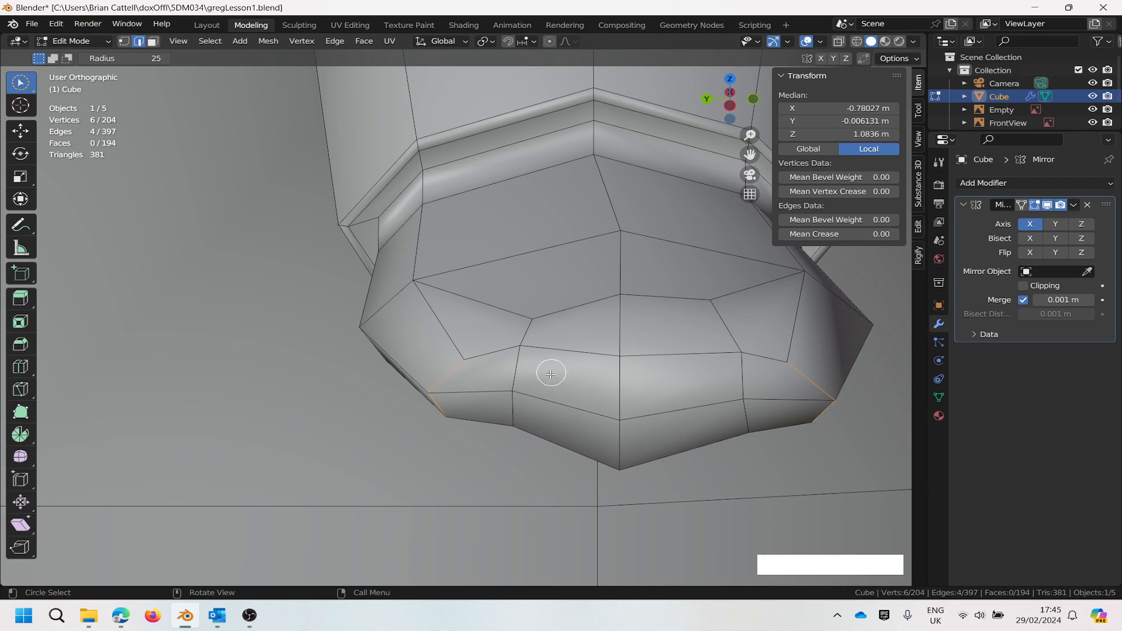
Step: Move the four selected outer fingertip edges about 0.012 m along global X toward the palm to round the hand's end
{"action": "middle_click_drag", "start_coordinate": [556, 381], "coordinate": [551, 415]}
{"action": "key", "text": "g"}
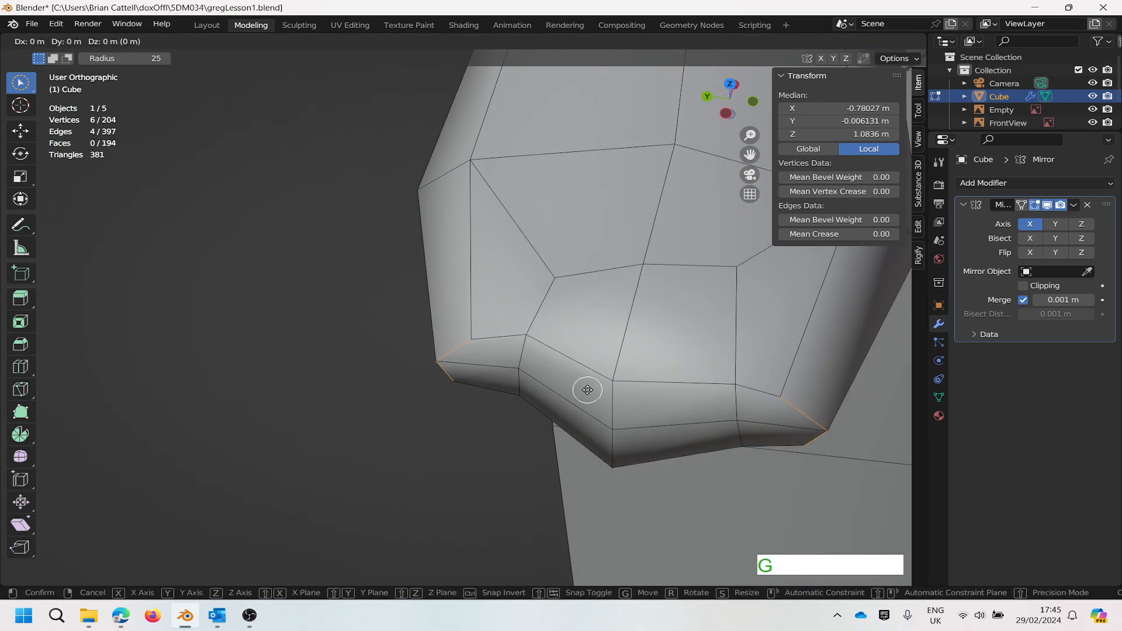
{"action": "key", "text": "x"}
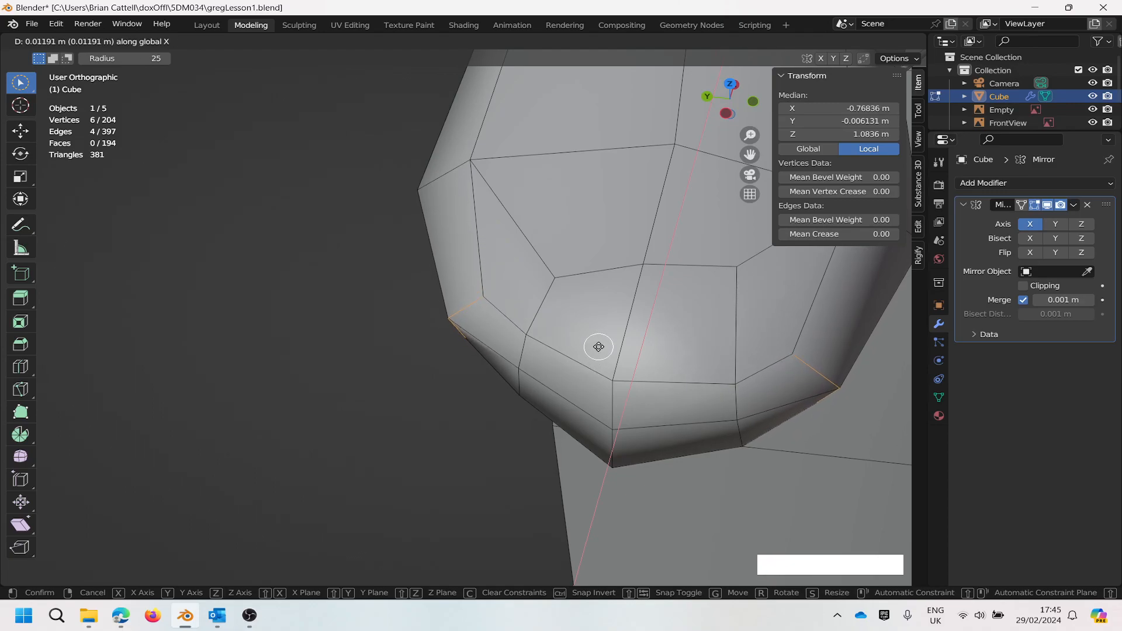
{"action": "left_click", "coordinate": [598, 346]}
{"action": "scroll", "coordinate": [692, 362], "scroll_direction": "down", "scroll_amount": 4}
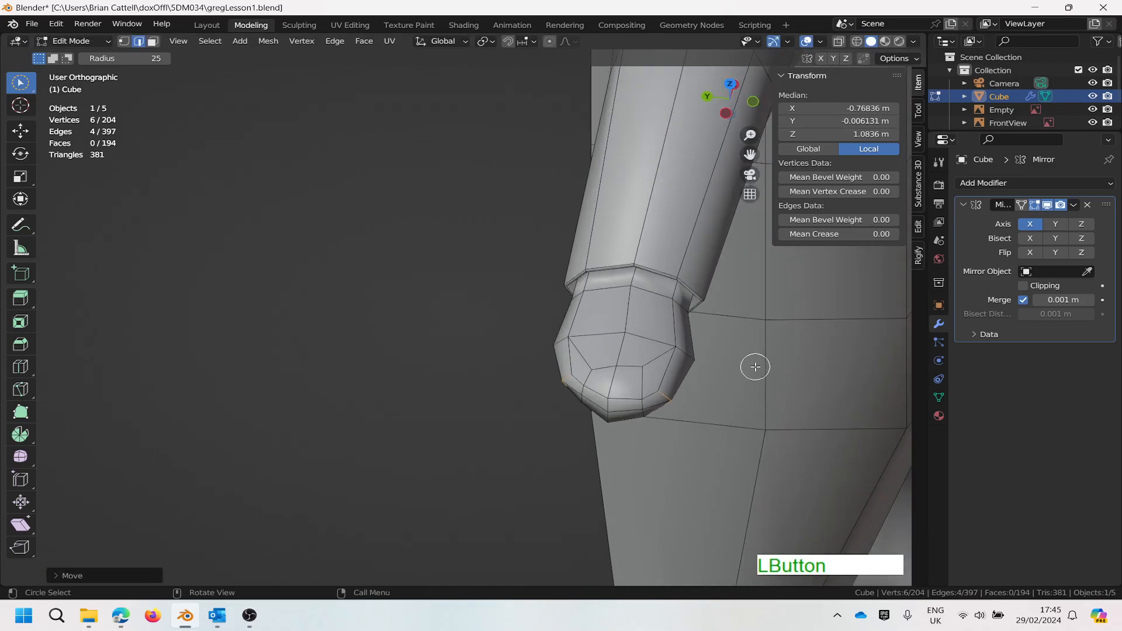
Step: Try to pick the two crosswise edges on the side of the hand at the knuckle line with Circle Select
{"action": "middle_click_drag", "start_coordinate": [727, 370], "coordinate": [724, 434]}
{"action": "scroll", "coordinate": [731, 439], "scroll_direction": "up", "scroll_amount": 3}
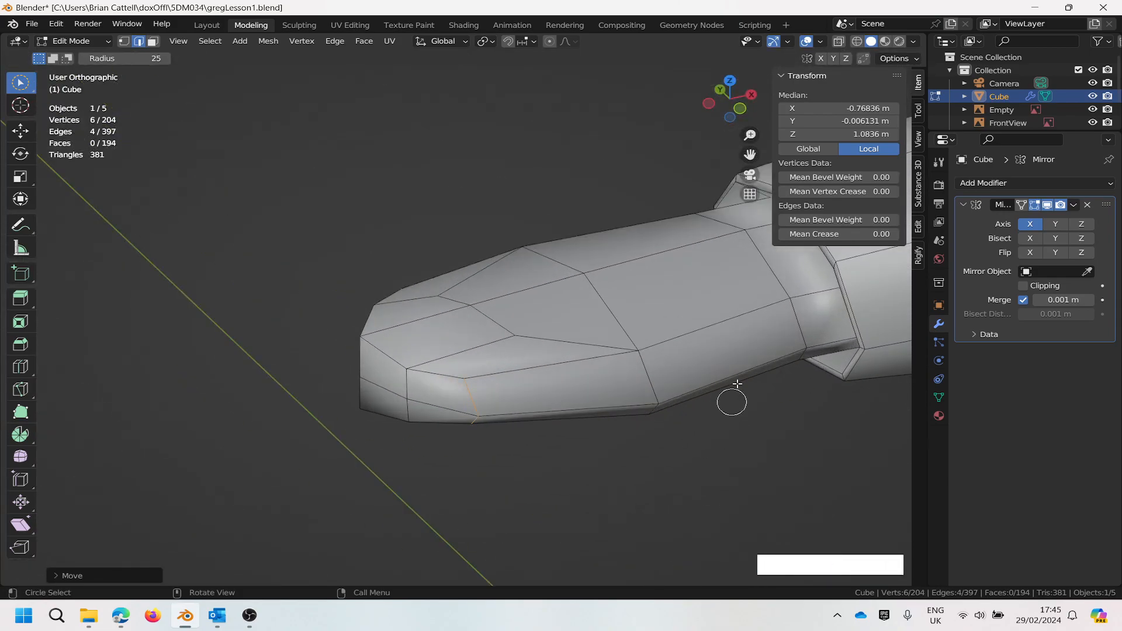
{"action": "left_click", "coordinate": [647, 375]}
{"action": "middle_click", "coordinate": [664, 446]}
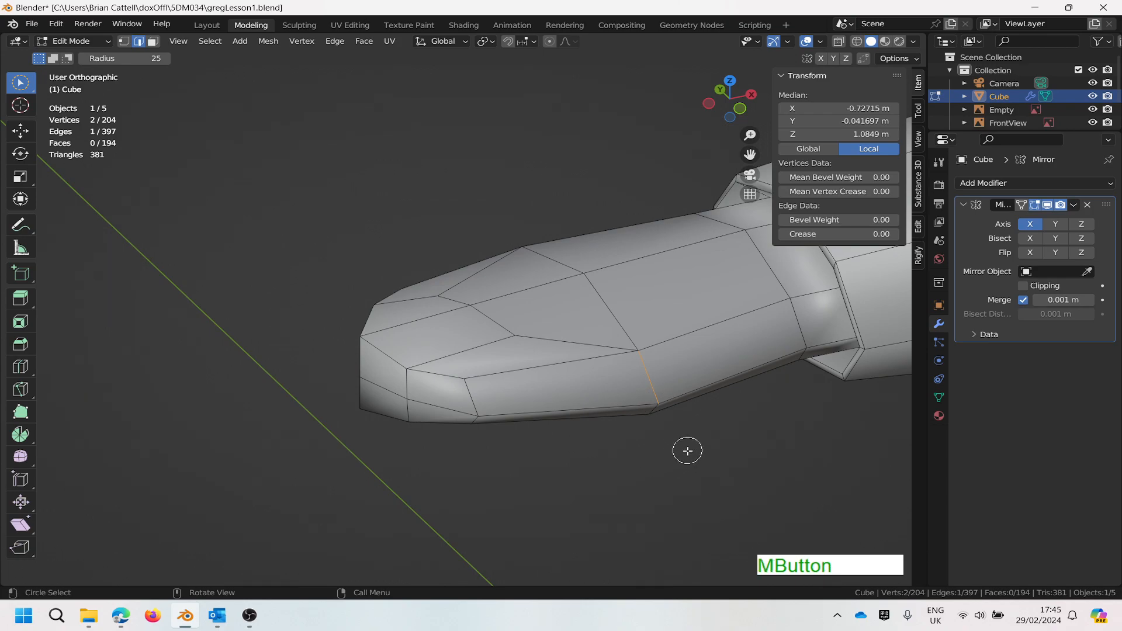
{"action": "middle_click_drag", "start_coordinate": [671, 453], "coordinate": [646, 403]}
{"action": "left_click", "coordinate": [648, 412], "text": "shift"}
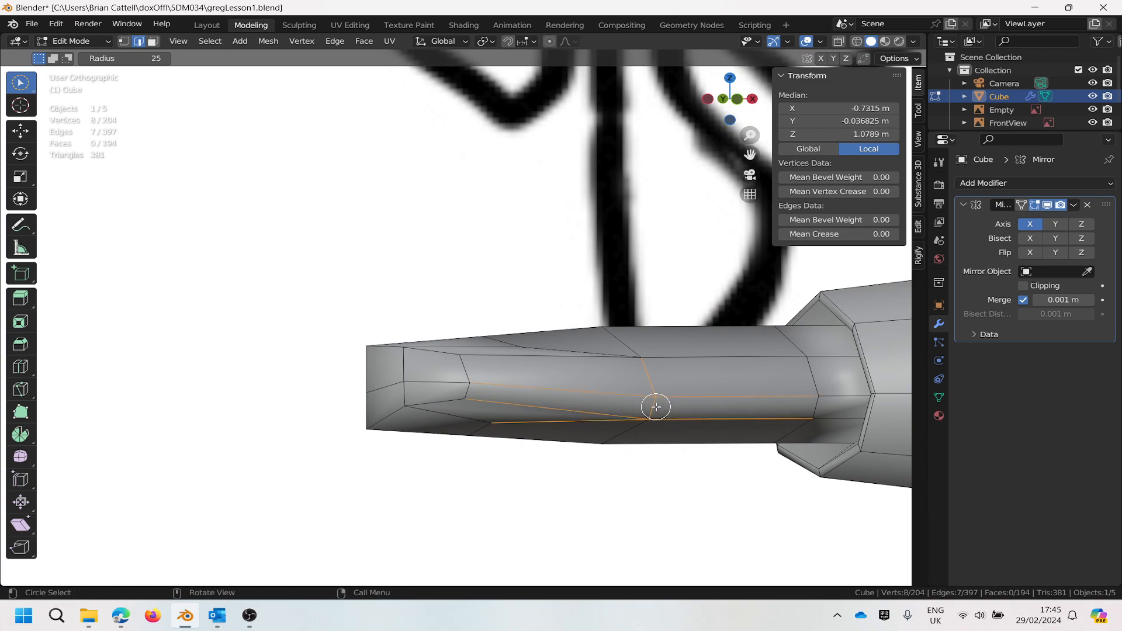
Step: Switch to Select Box with the mode set to replace the selection, and select only the upper crosswise edge on the hand's side
{"action": "key", "text": "space"}
{"action": "key", "text": "b"}
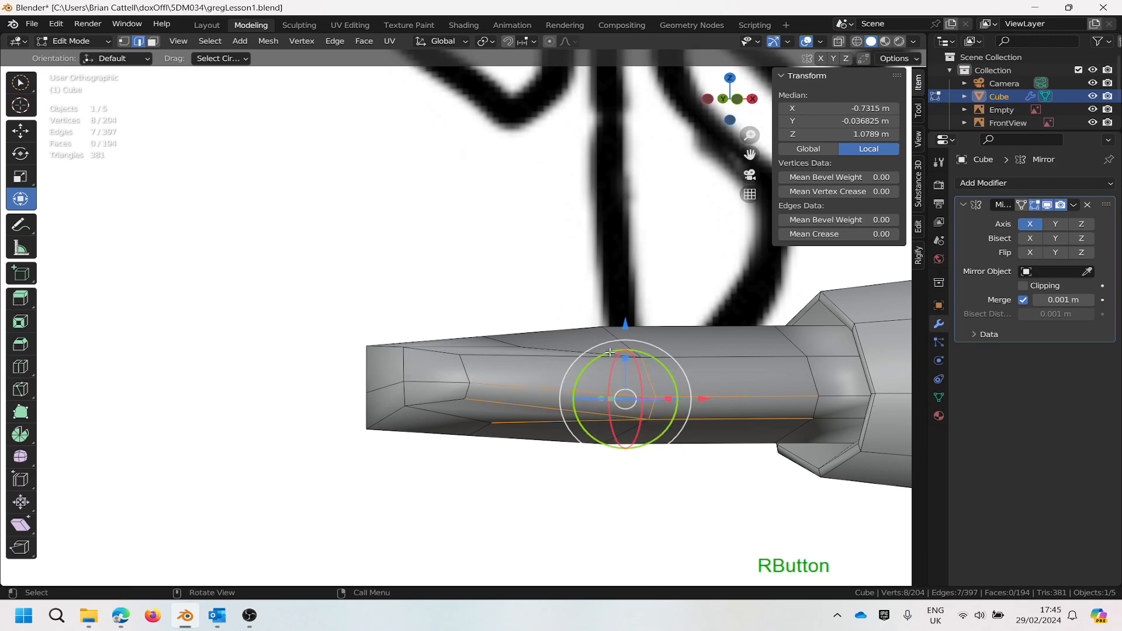
{"action": "key", "text": "b"}
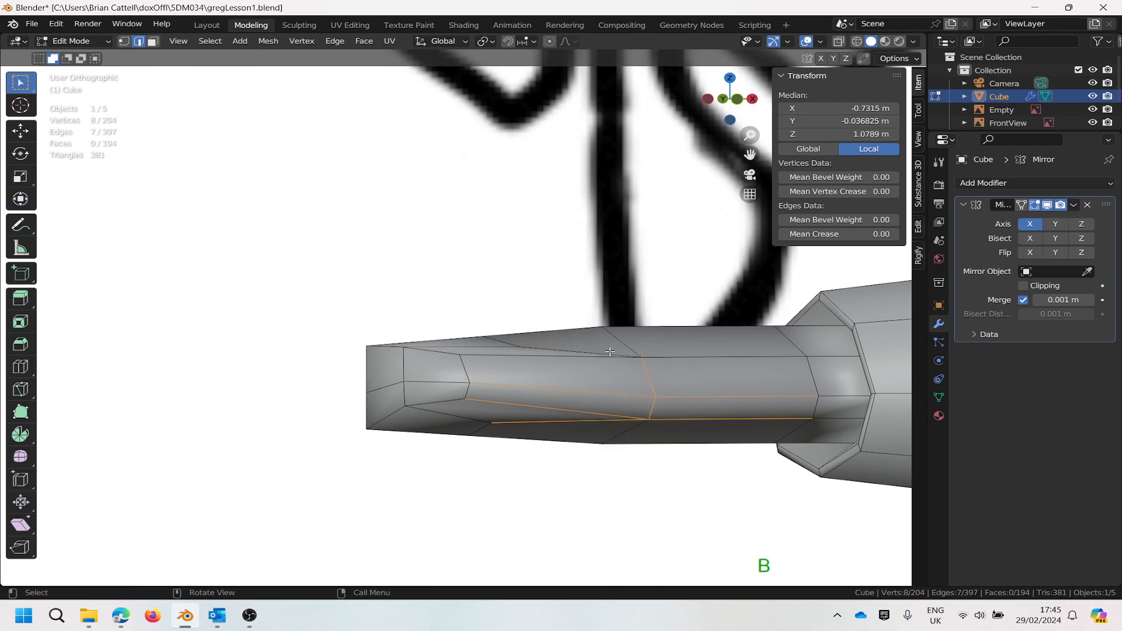
{"action": "mouse_move", "coordinate": [646, 409]}
{"action": "middle_mouse_down"}
{"action": "mouse_move", "coordinate": [616, 458]}
{"action": "mouse_move", "coordinate": [631, 410]}
{"action": "mouse_move", "coordinate": [649, 395]}
{"action": "middle_mouse_up"}
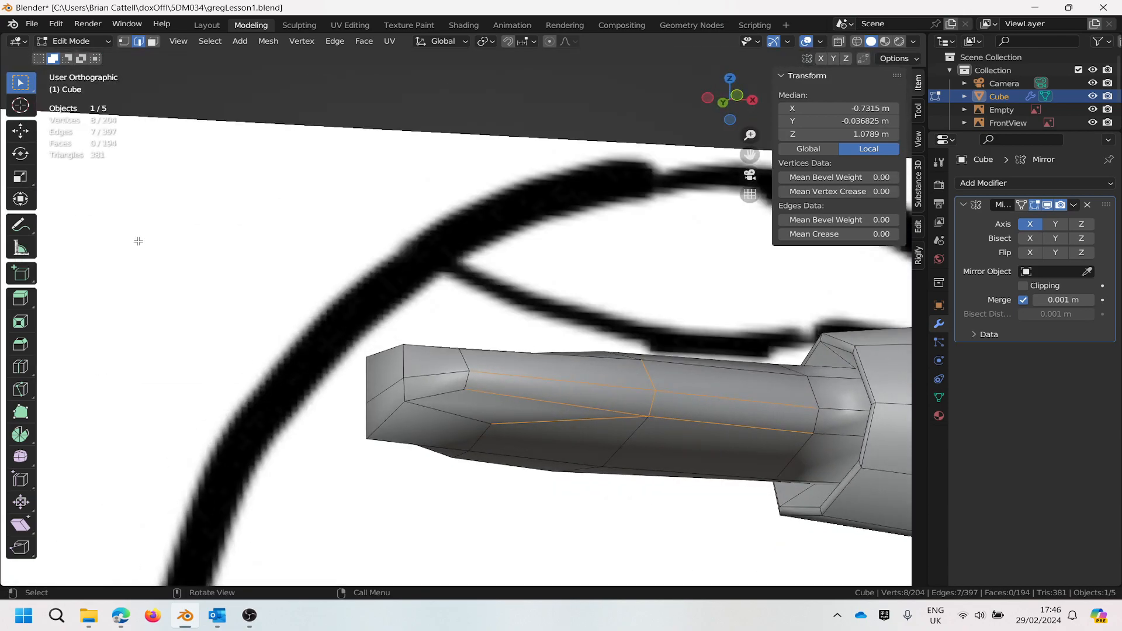
{"action": "left_click", "coordinate": [38, 58]}
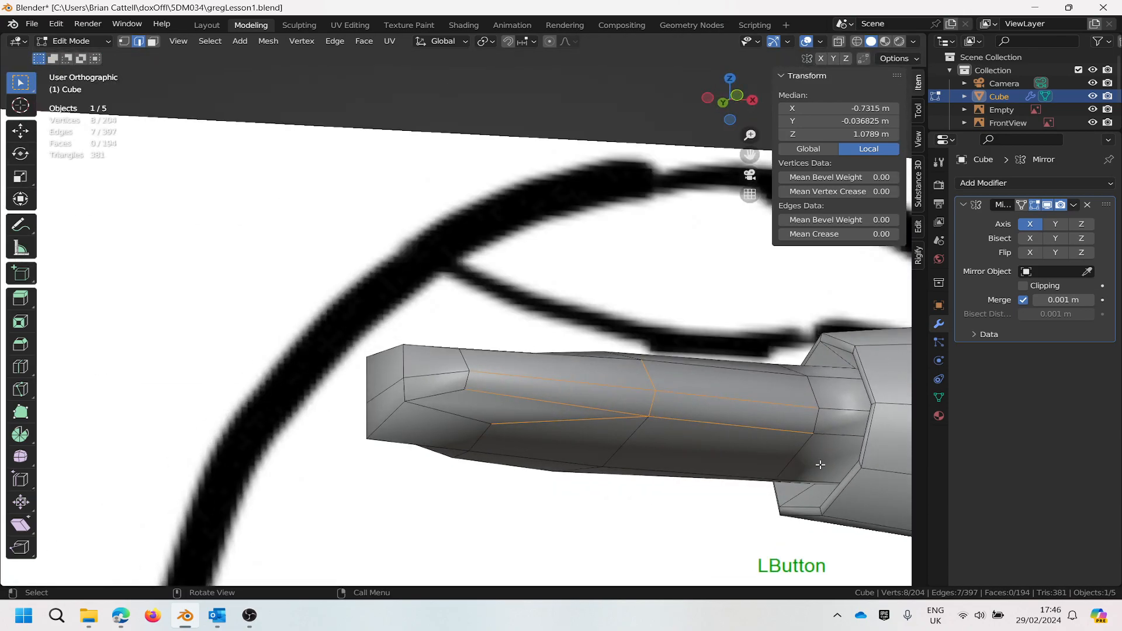
{"action": "left_click", "coordinate": [649, 372]}
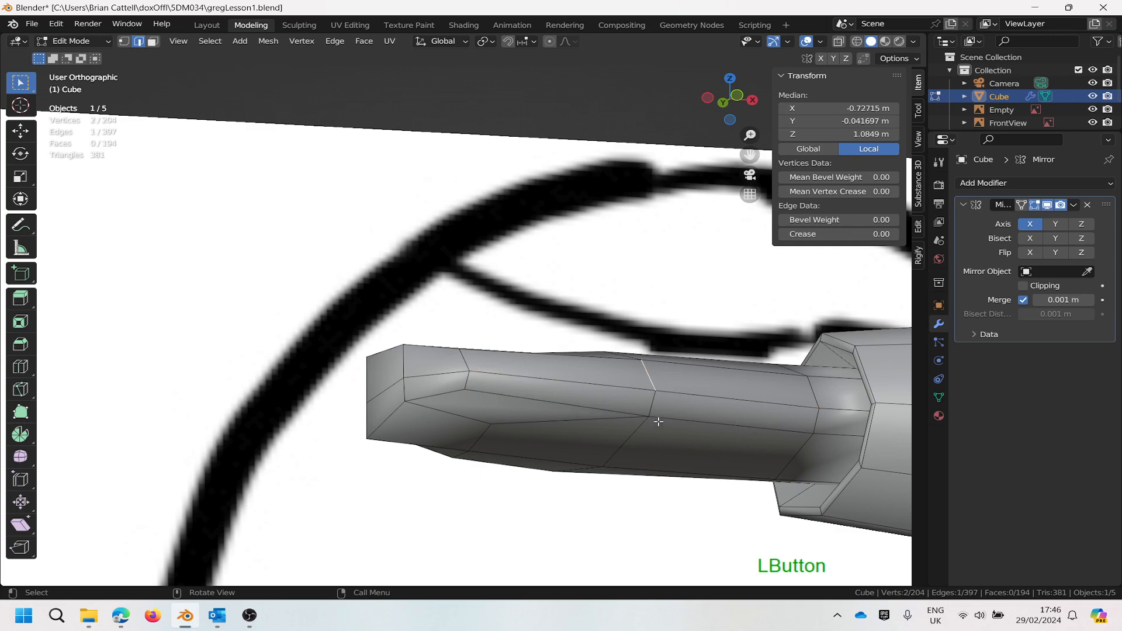
Step: Add the lower crosswise edge on the hand's side at the knuckle line and move both edges about 0.008 m toward the fingertips
{"action": "left_click", "coordinate": [653, 402], "text": "shift"}
{"action": "middle_click_drag", "start_coordinate": [694, 445], "coordinate": [675, 459]}
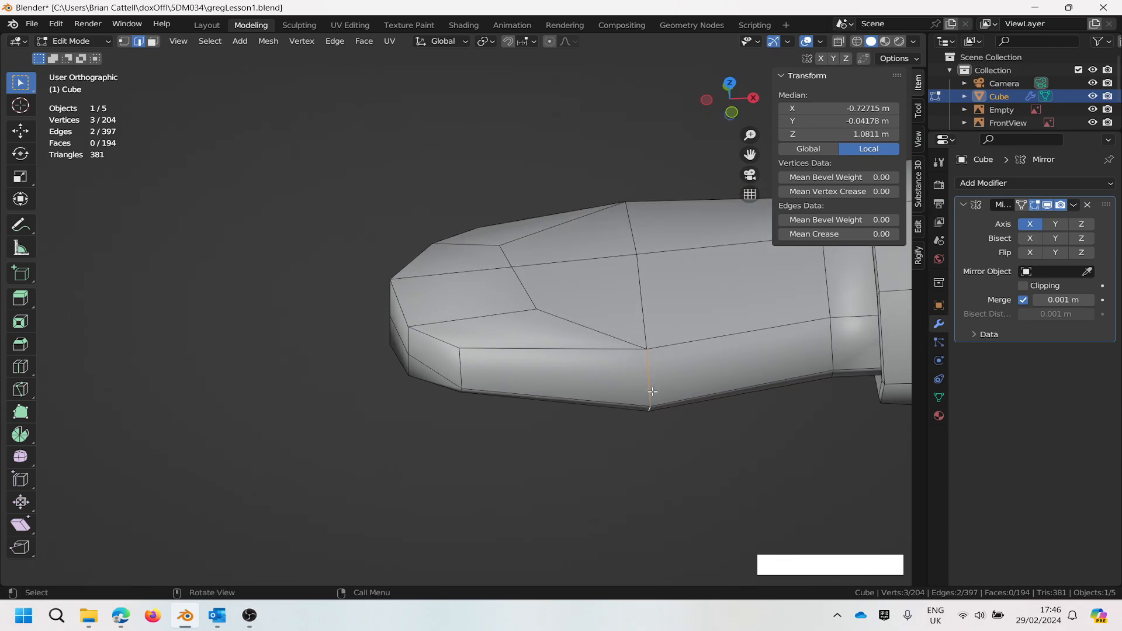
{"action": "key", "text": "g"}
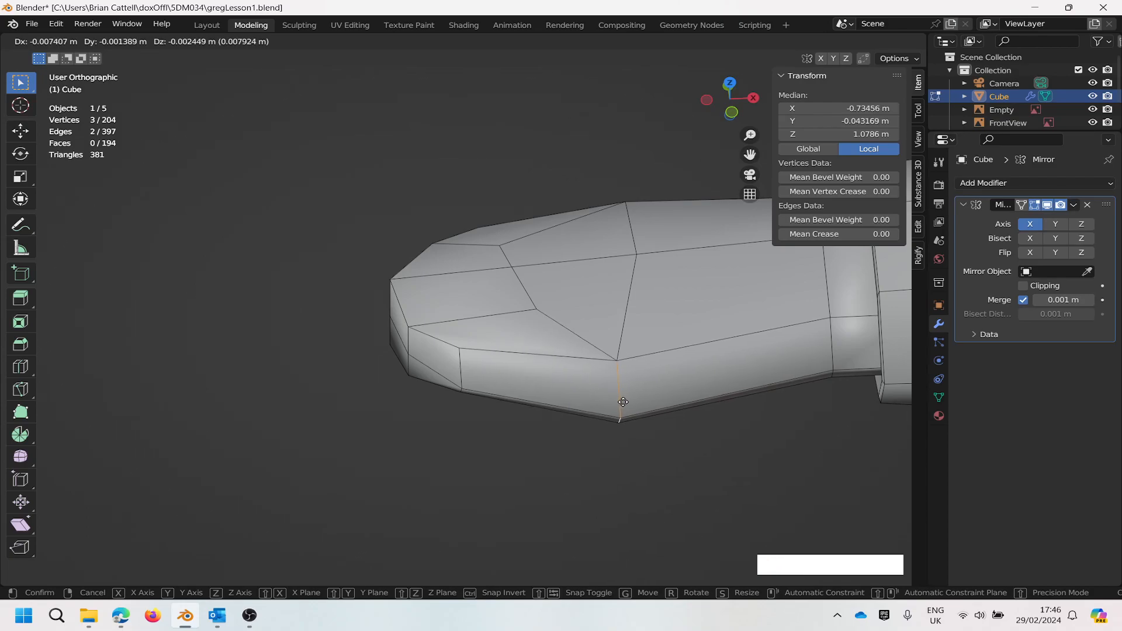
{"action": "left_click", "coordinate": [625, 403]}
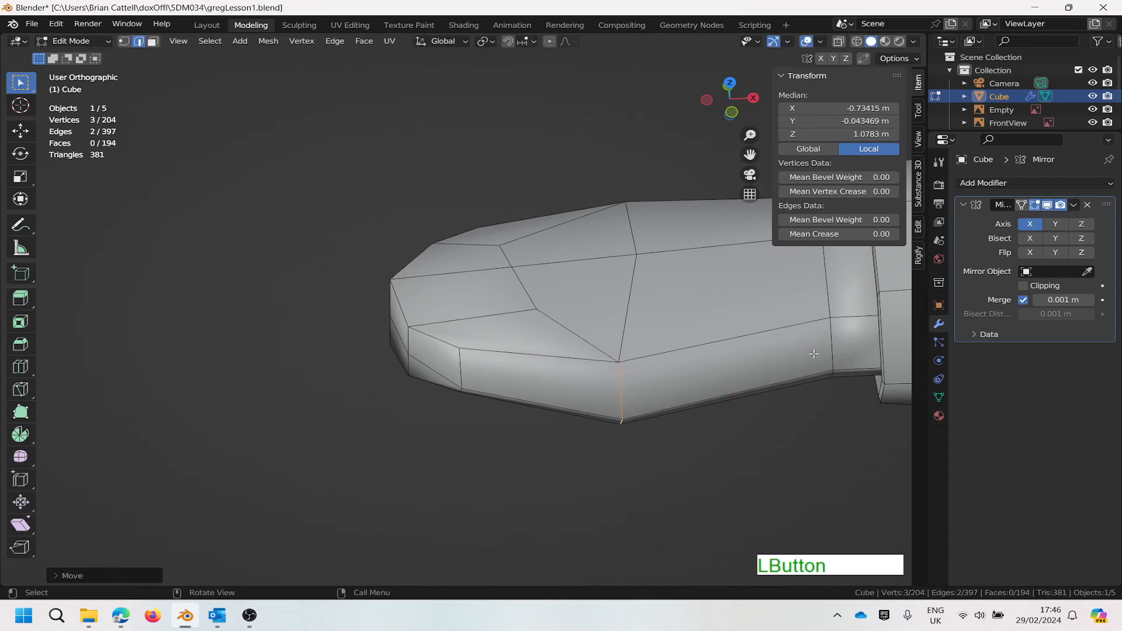
Step: Select the two crosswise edges on the hand's side nearest the wrist and move them about 0.012 m toward the fingertips
{"action": "middle_click_drag", "start_coordinate": [827, 396], "coordinate": [836, 403]}
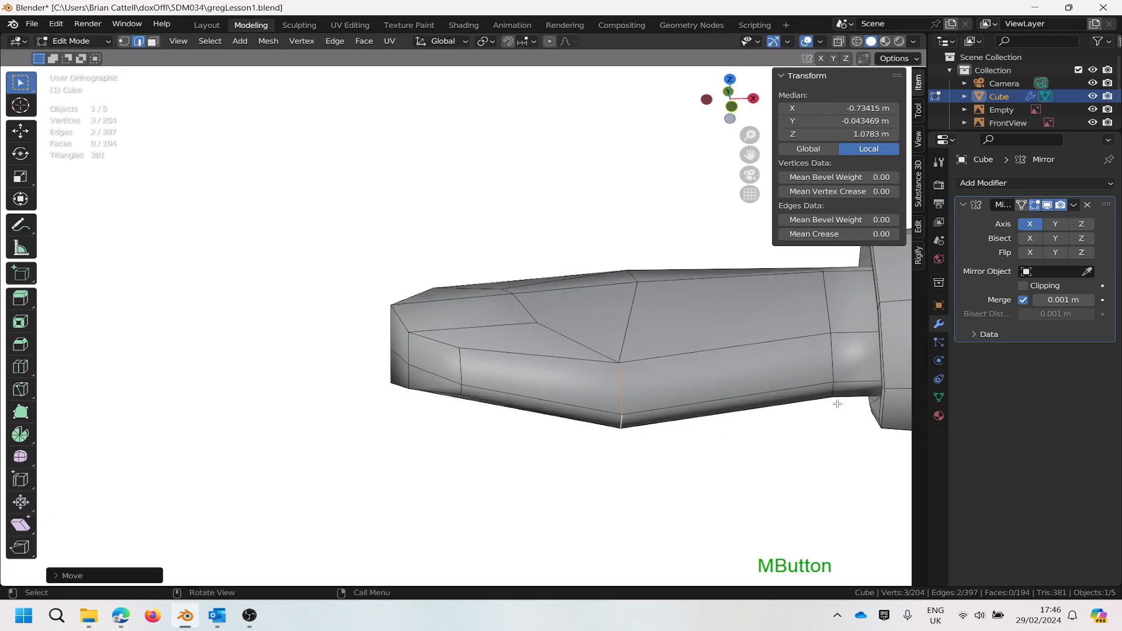
{"action": "left_click", "coordinate": [830, 366]}
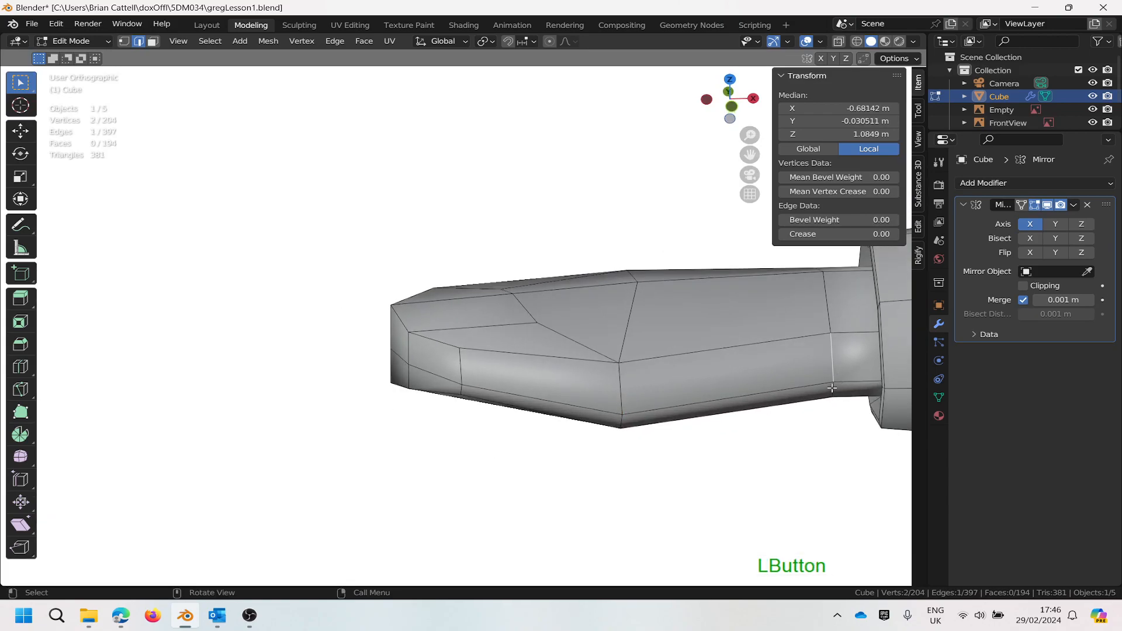
{"action": "left_click", "coordinate": [836, 404], "text": "shift"}
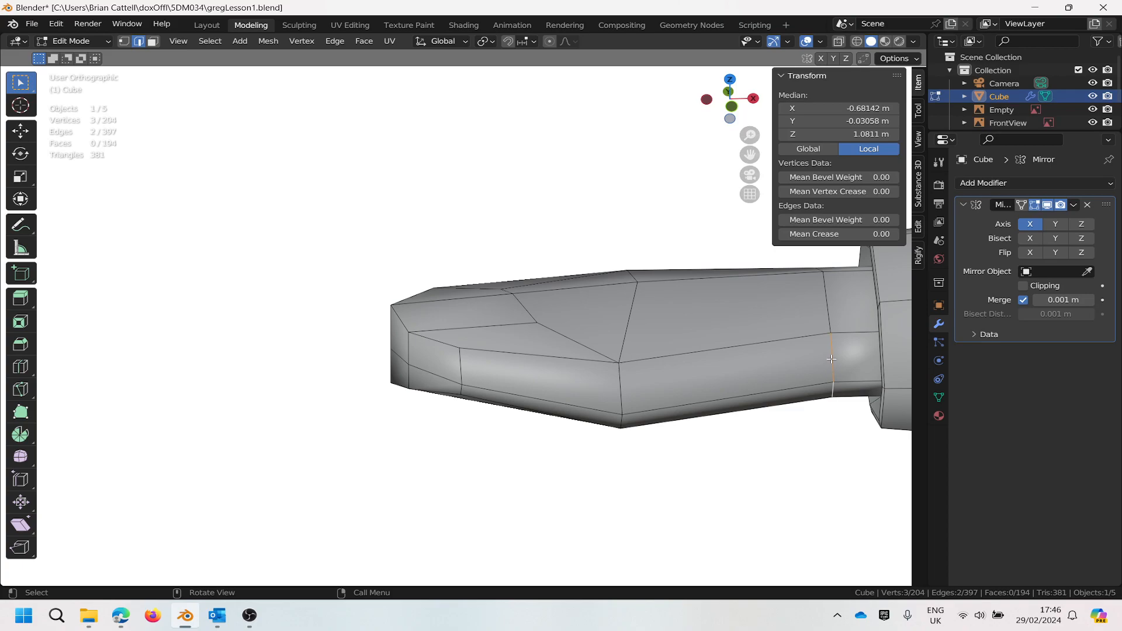
{"action": "key", "text": "g"}
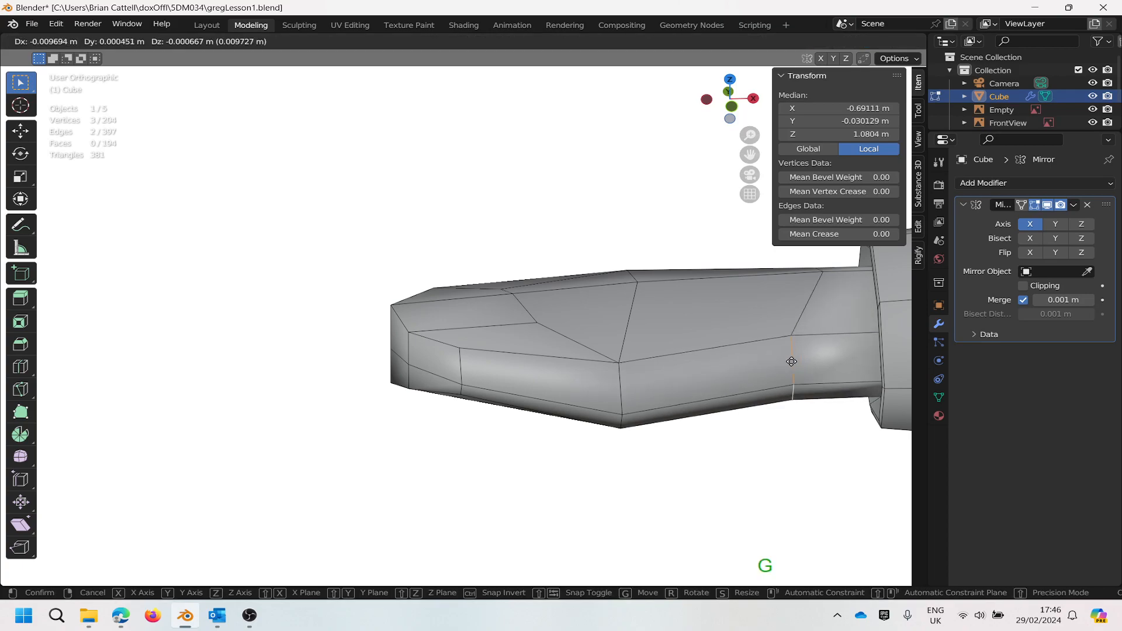
{"action": "left_click", "coordinate": [784, 364]}
Step: Examine the reshaped hand end-on, using the left orthographic view along the arm
{"action": "middle_click_drag", "start_coordinate": [669, 407], "coordinate": [705, 436]}
{"action": "scroll", "coordinate": [698, 436], "scroll_direction": "down", "scroll_amount": 8}
{"action": "scroll", "coordinate": [819, 418], "scroll_direction": "up", "scroll_amount": 5}
{"action": "scroll", "coordinate": [726, 422], "scroll_direction": "down", "scroll_amount": 1}
{"action": "middle_click_drag", "start_coordinate": [622, 466], "coordinate": [713, 387]}
{"action": "scroll", "coordinate": [475, 502], "scroll_direction": "up", "scroll_amount": 3}
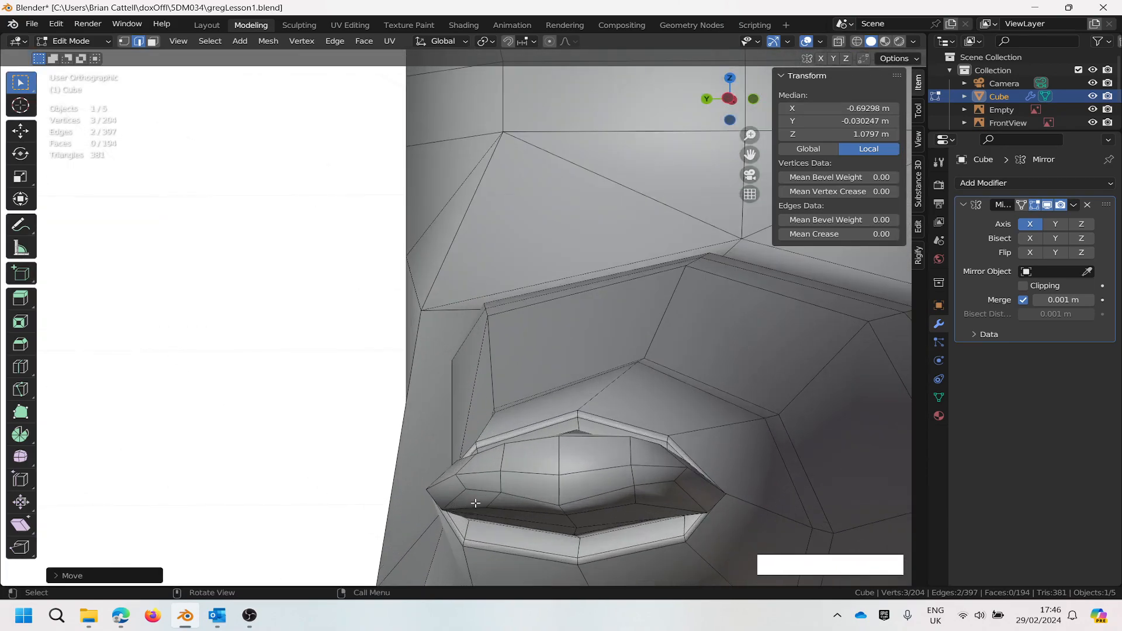
{"action": "scroll", "coordinate": [635, 431], "scroll_direction": "down", "scroll_amount": 5}
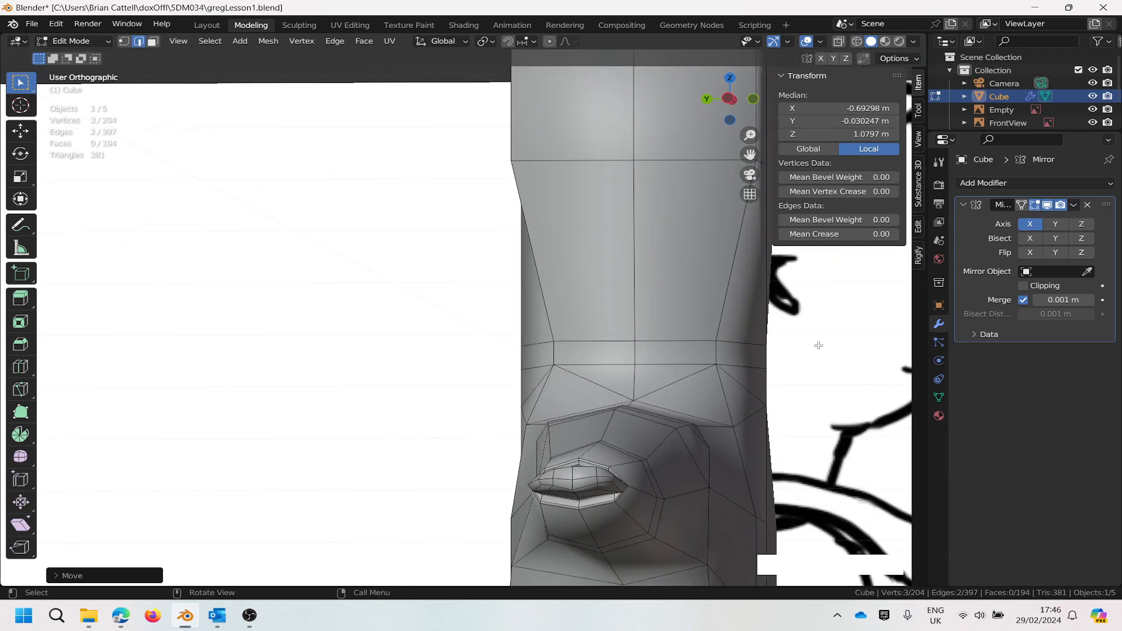
{"action": "scroll", "coordinate": [717, 345], "scroll_direction": "down", "scroll_amount": 4}
{"action": "scroll", "coordinate": [718, 344], "scroll_direction": "up", "scroll_amount": 1}
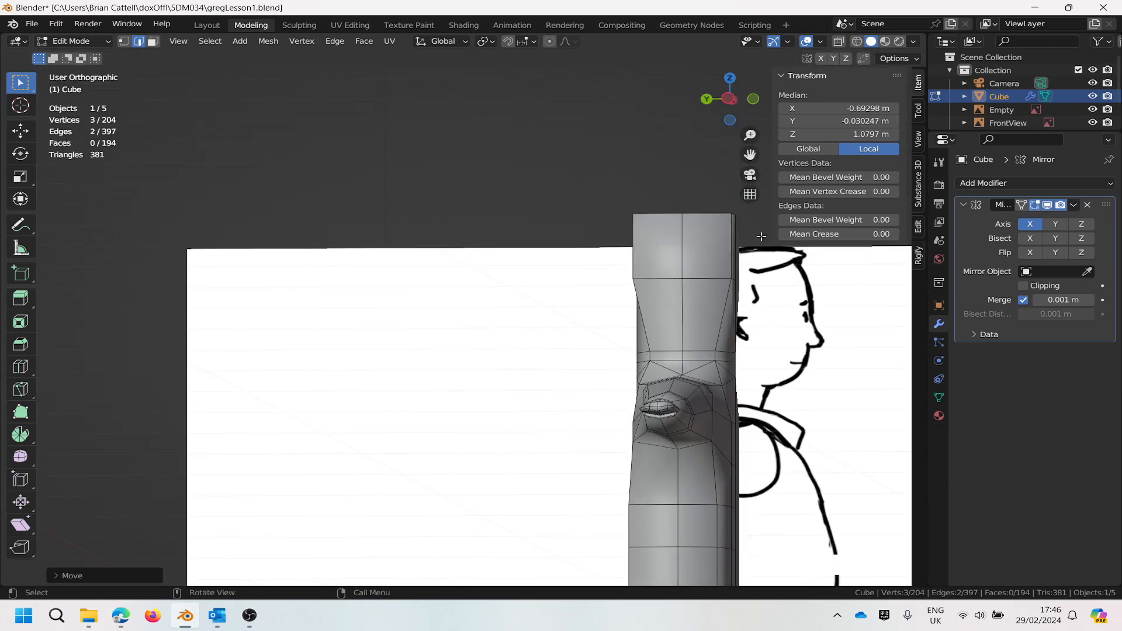
{"action": "left_click", "coordinate": [729, 100]}
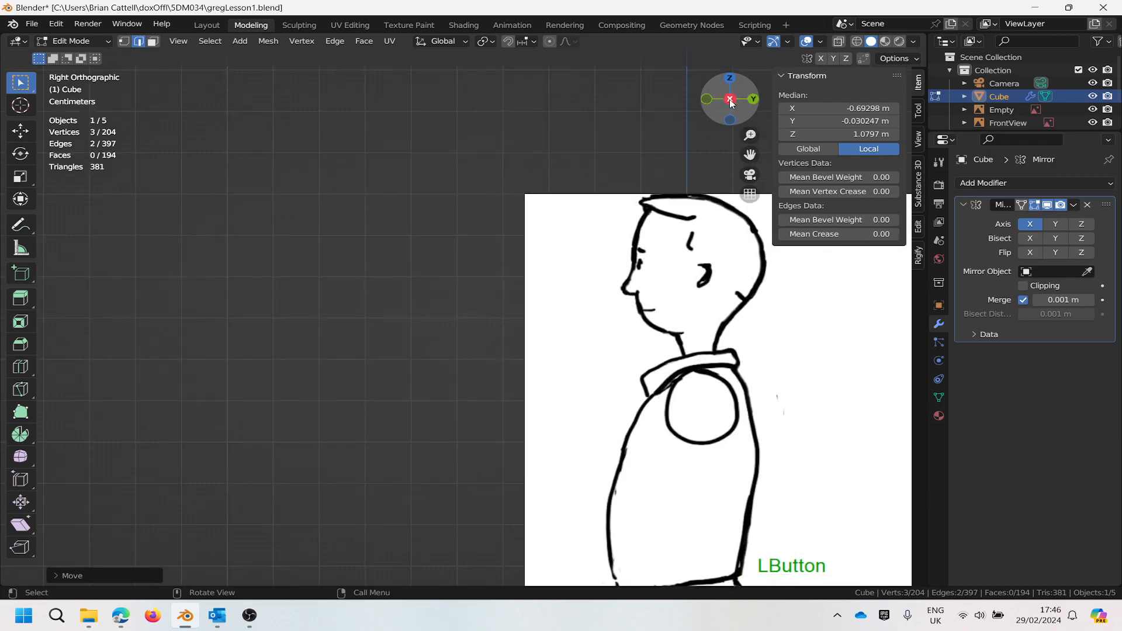
{"action": "left_click", "coordinate": [730, 100]}
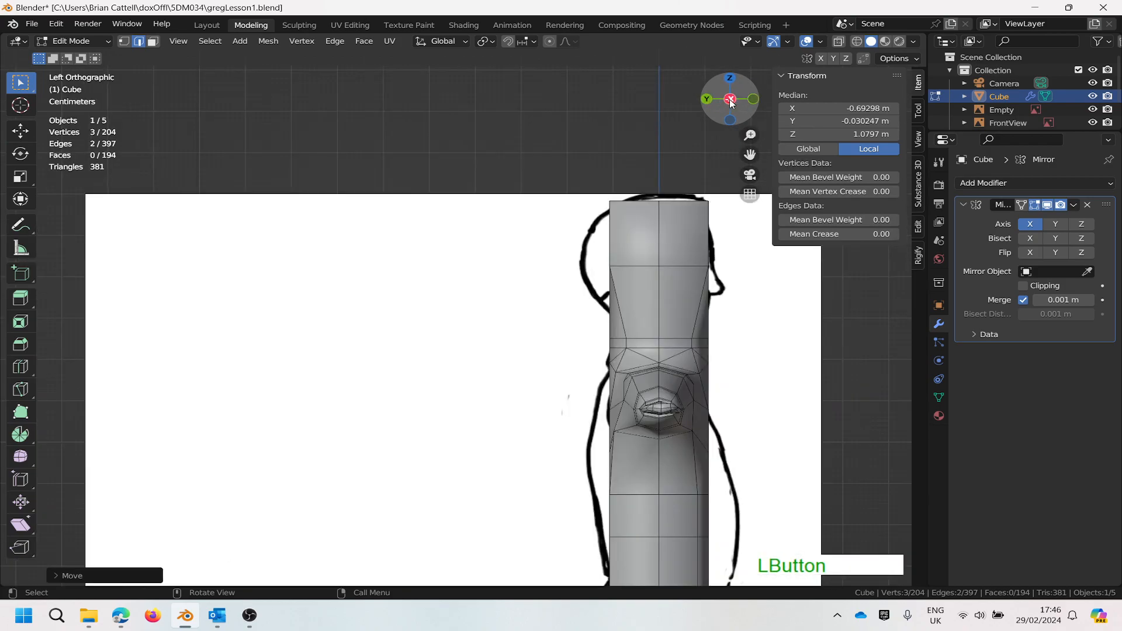
{"action": "scroll", "coordinate": [696, 380], "scroll_direction": "up", "scroll_amount": 8}
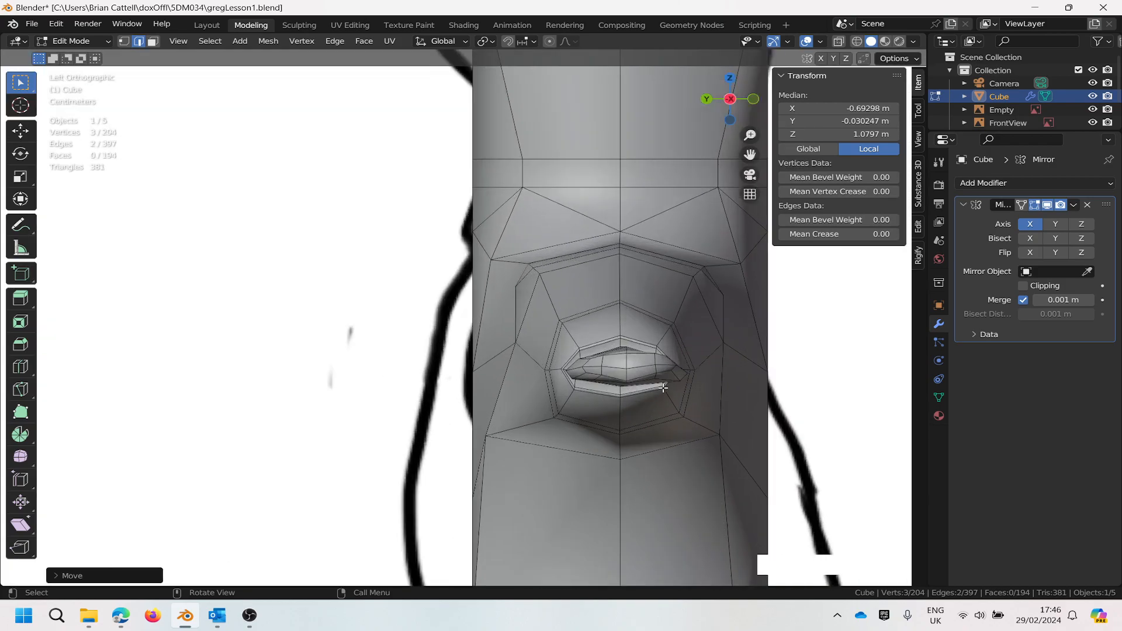
{"action": "scroll", "coordinate": [691, 356], "scroll_direction": "down", "scroll_amount": 4}
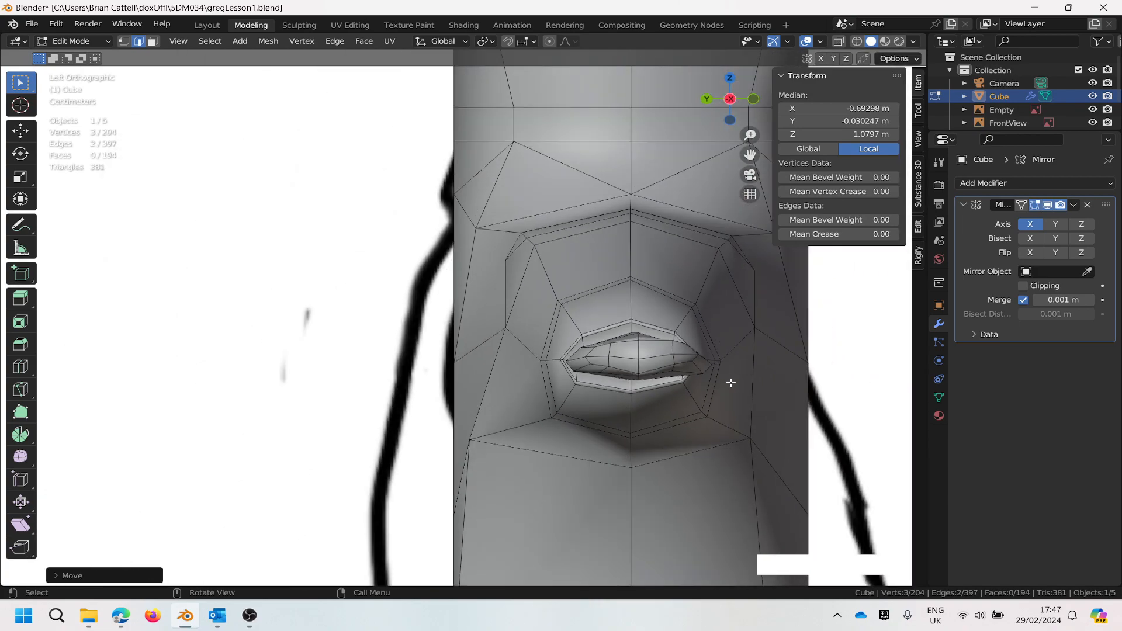
Step: Inspect the whole mirrored character beside its reference images from an angled view, and return the viewport to orthographic projection
{"action": "left_click_drag", "start_coordinate": [749, 110], "coordinate": [632, 266]}
{"action": "scroll", "coordinate": [755, 304], "scroll_direction": "down", "scroll_amount": 13}
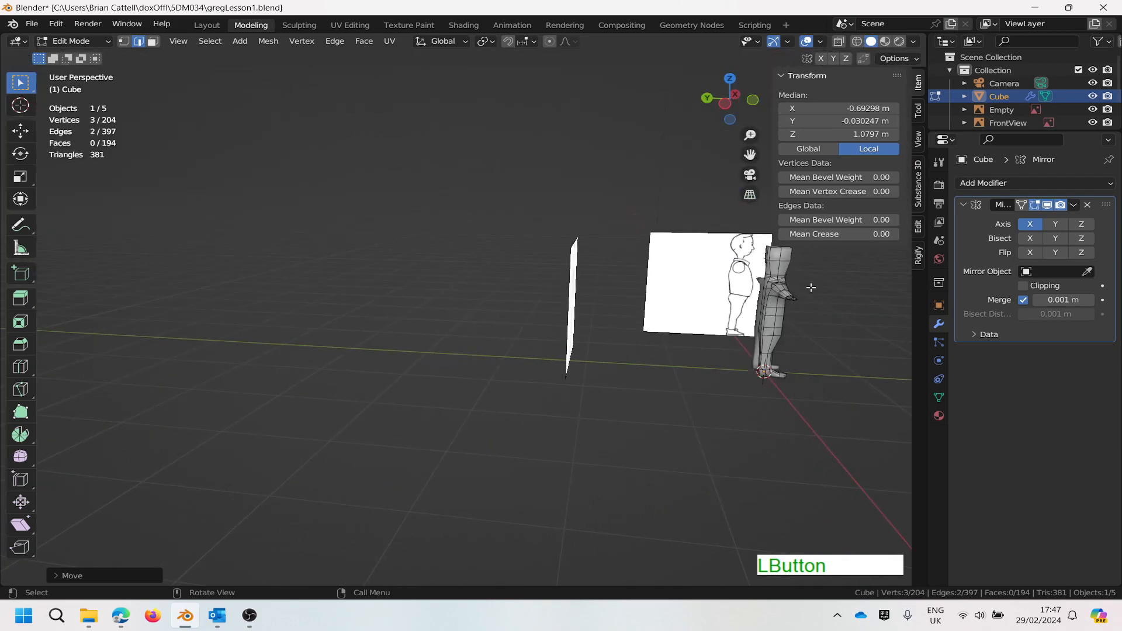
{"action": "scroll", "coordinate": [812, 286], "scroll_direction": "up", "scroll_amount": 7}
{"action": "middle_click_drag", "start_coordinate": [761, 304], "coordinate": [839, 349]}
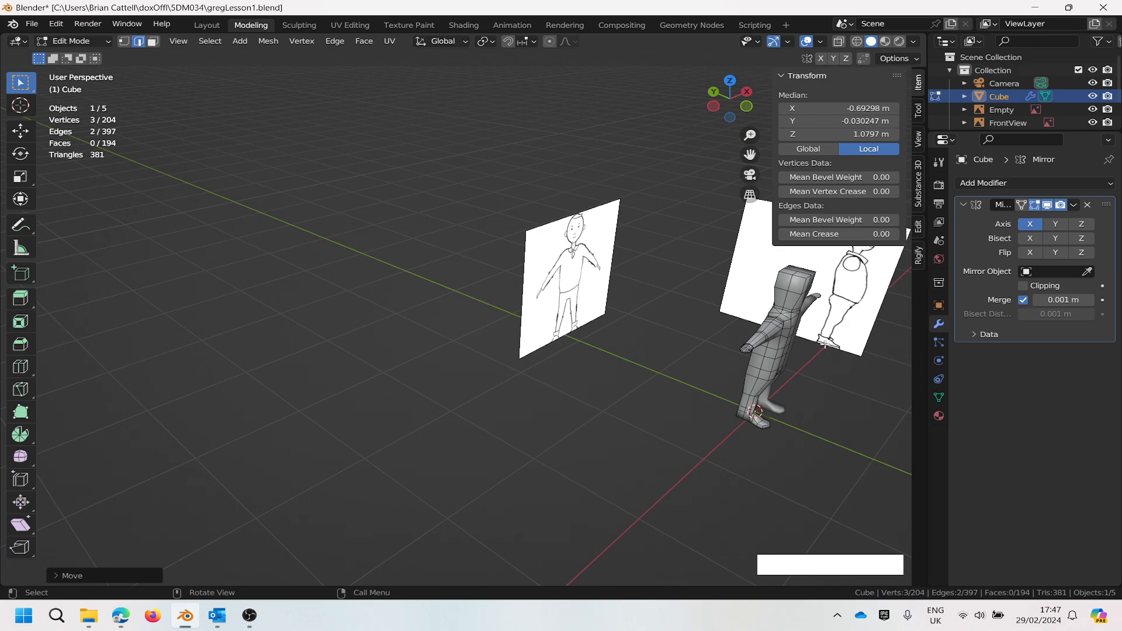
{"action": "scroll", "coordinate": [821, 347], "scroll_direction": "up", "scroll_amount": 5}
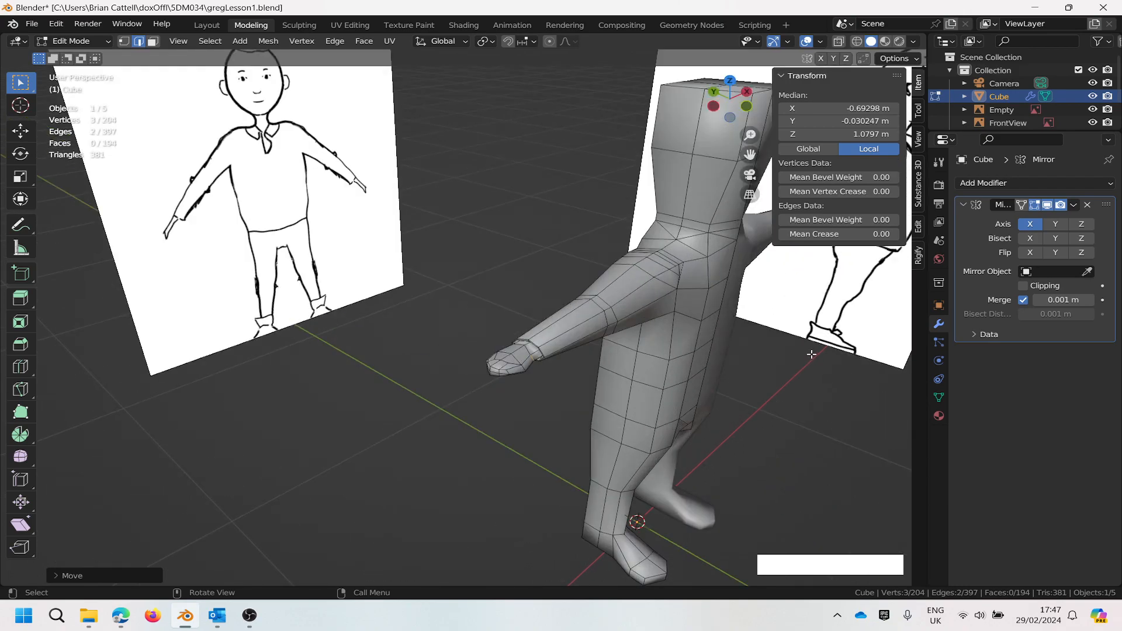
{"action": "left_click", "coordinate": [749, 195]}
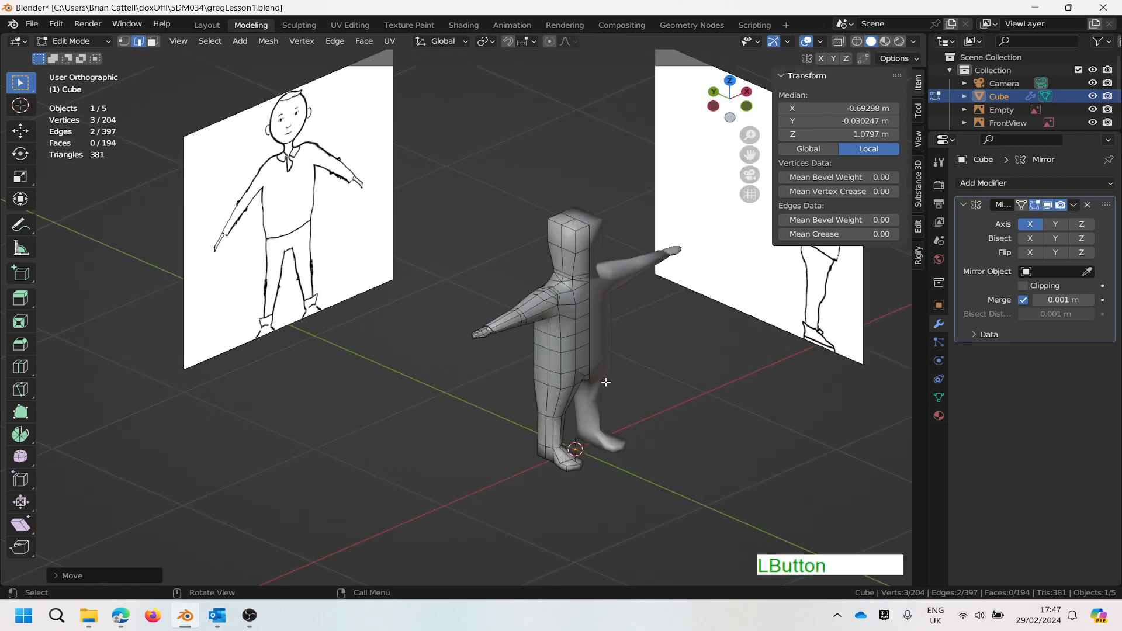
Step: Start saving the character scene with Save As in the 5DM034 folder
{"action": "left_click", "coordinate": [31, 23]}
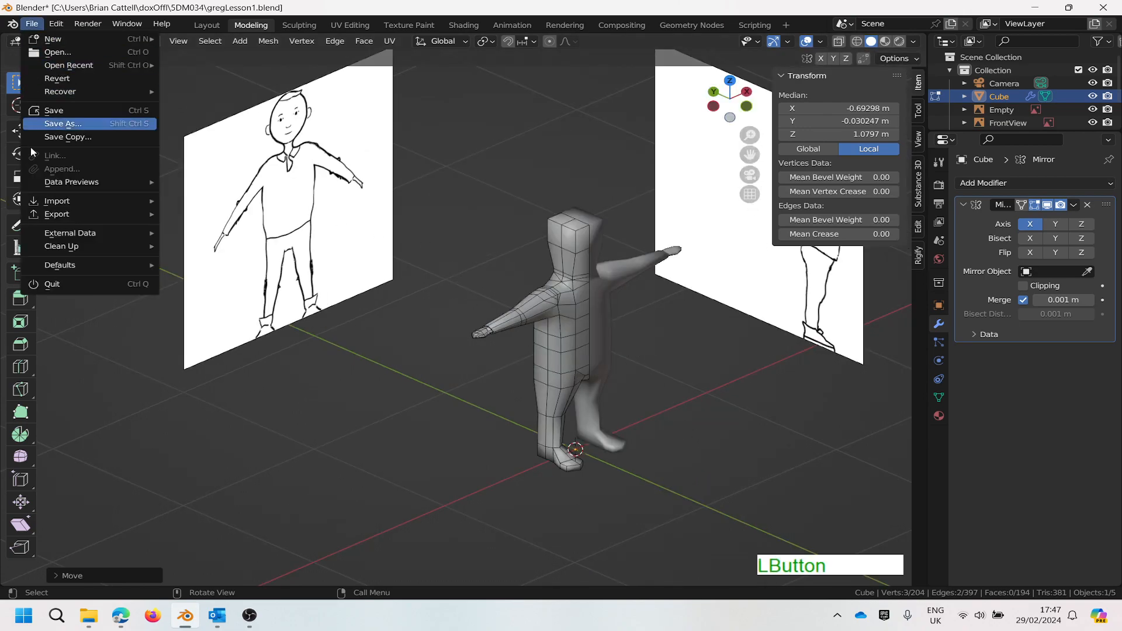
{"action": "left_click", "coordinate": [62, 124]}
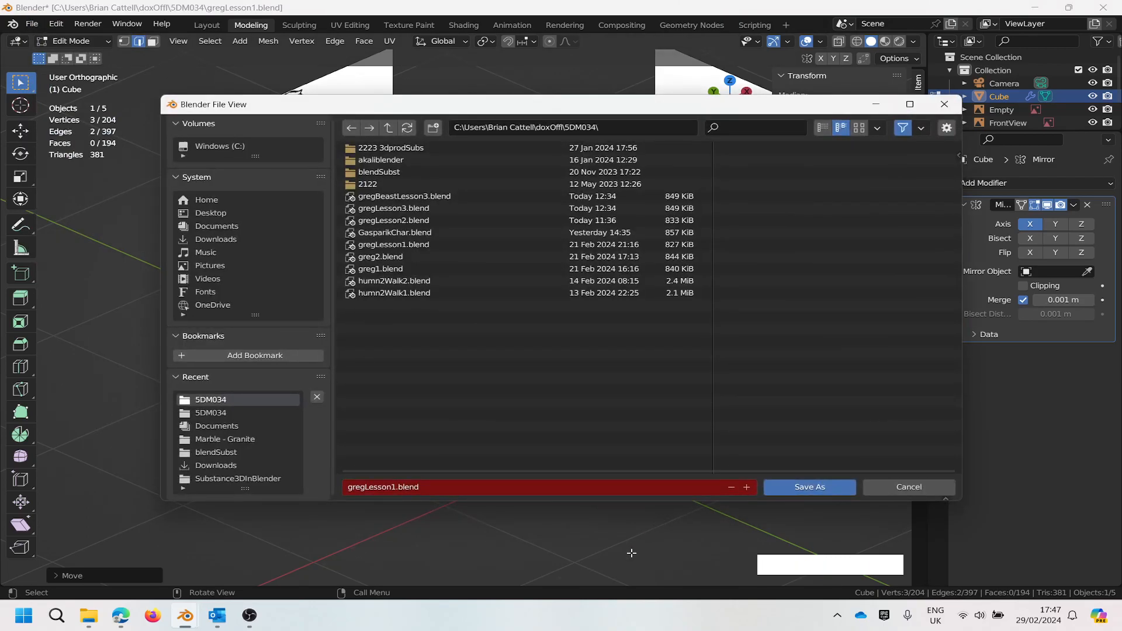